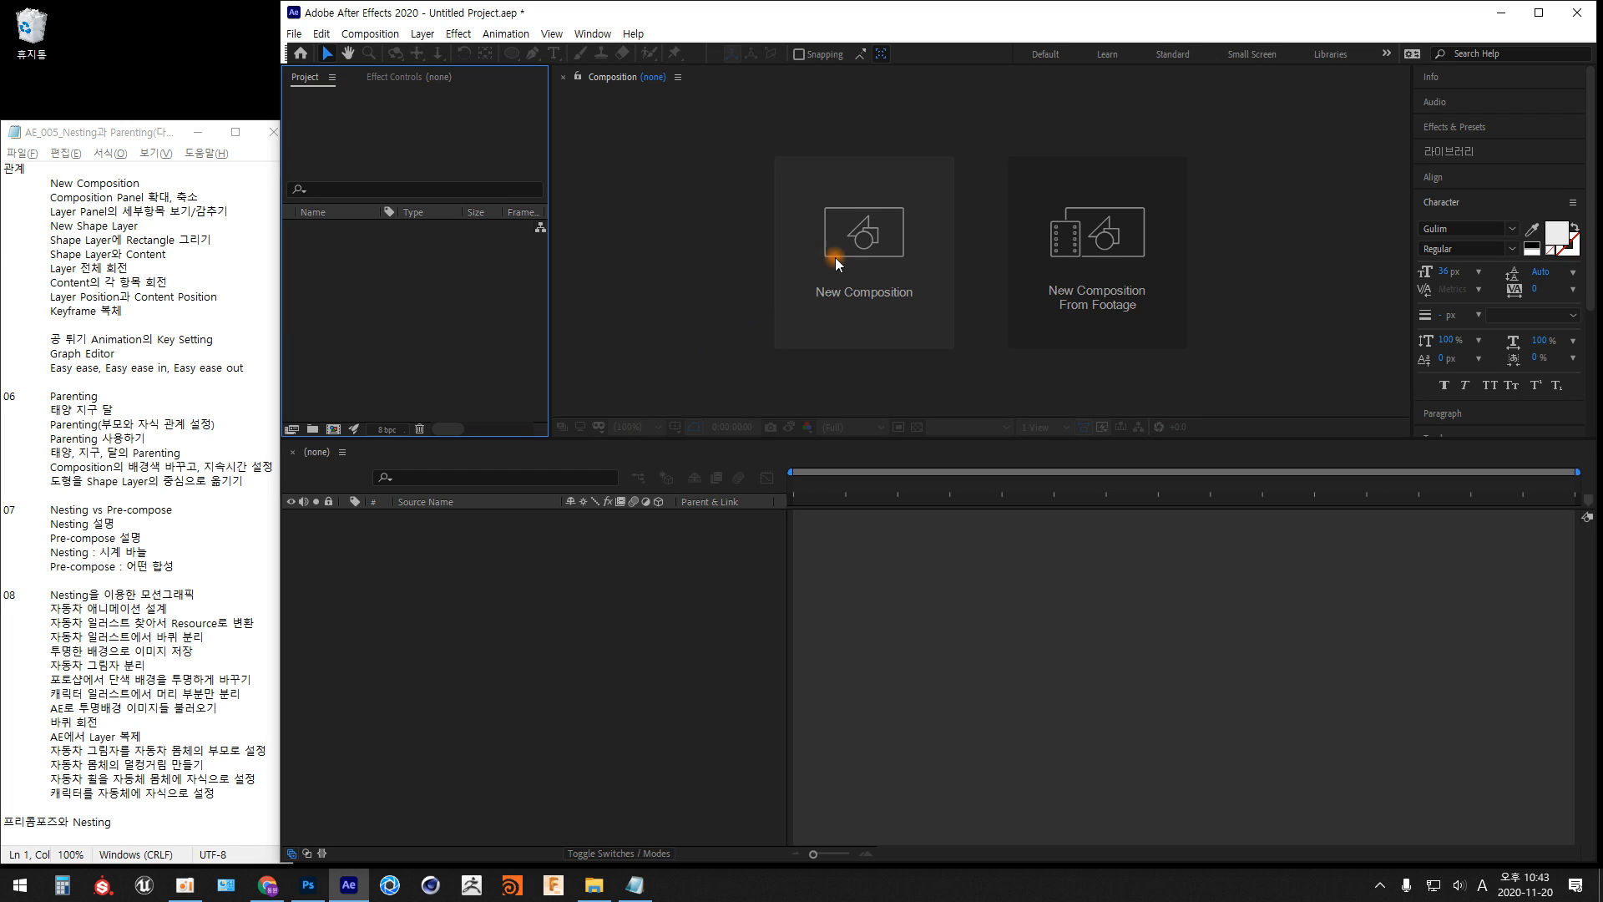
Create a new composition 1280 px wide and 720 px high, aspect ratio unlocked, with a 5-second duration
{"action": "left_click", "coordinate": [870, 241]}
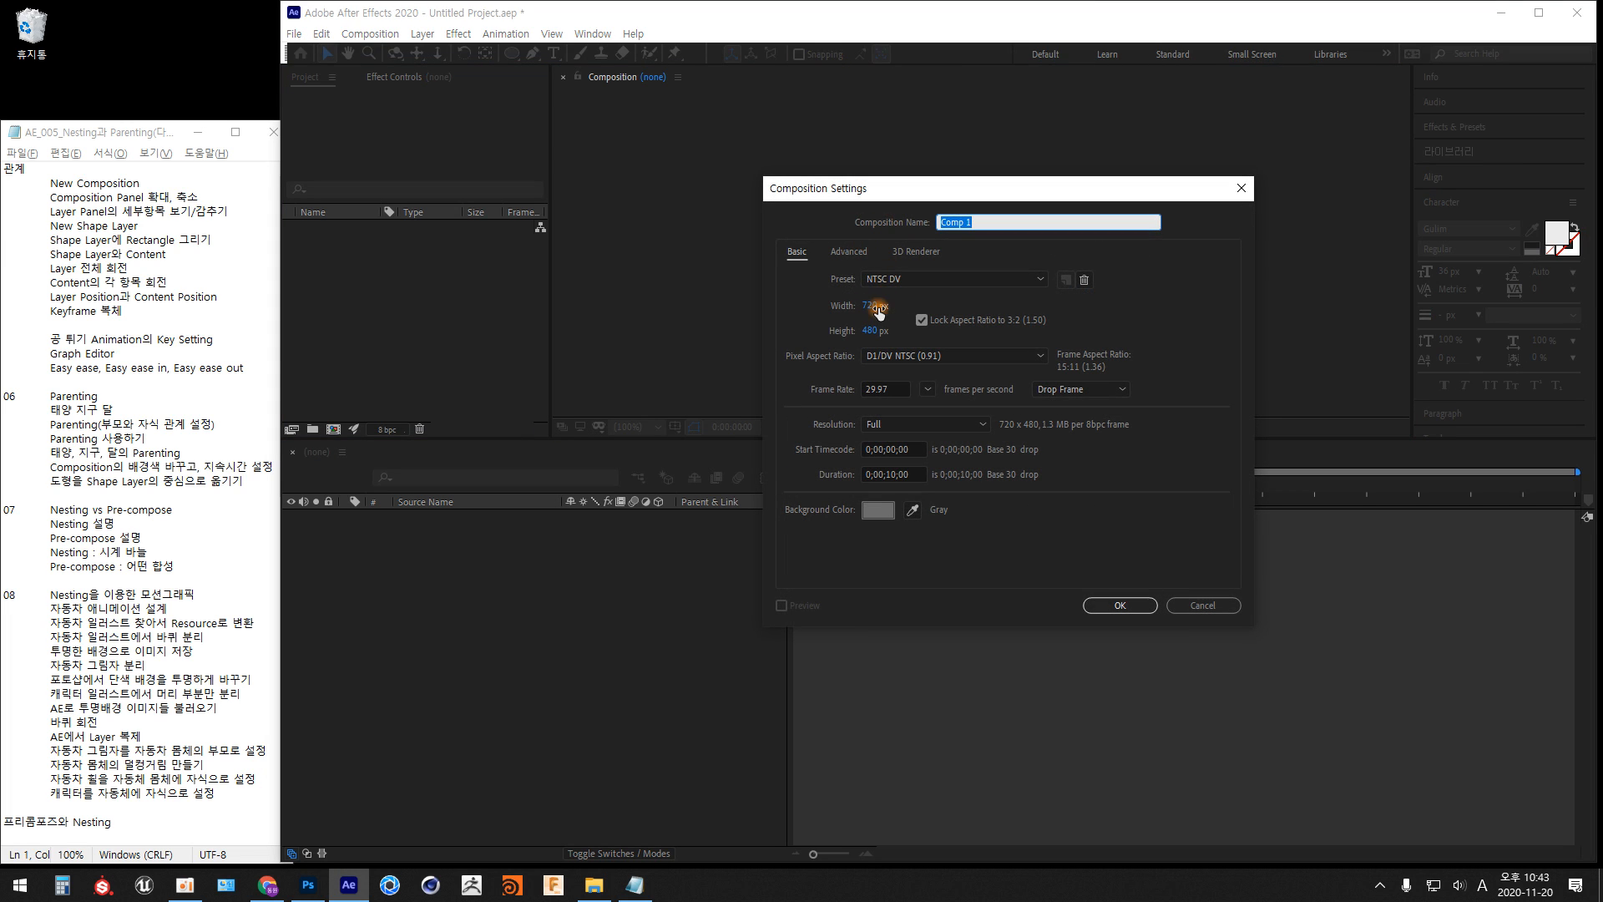
{"action": "left_click", "coordinate": [871, 305]}
{"action": "type", "text": "1280"}
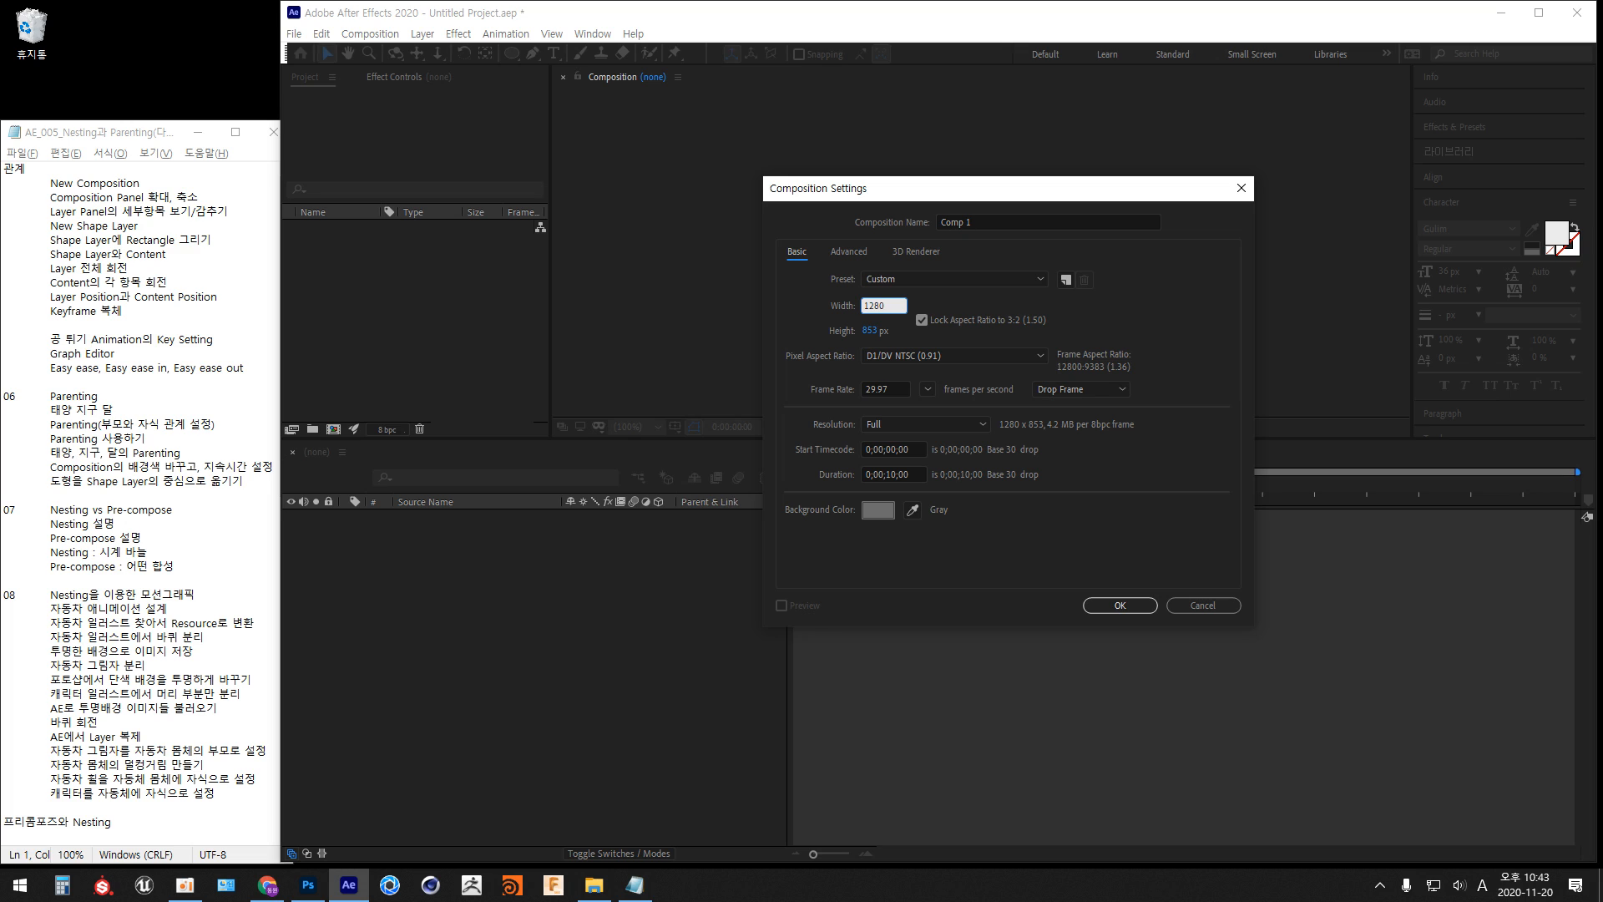
{"action": "left_click", "coordinate": [921, 319]}
{"action": "left_click", "coordinate": [870, 330]}
{"action": "type", "text": "720"}
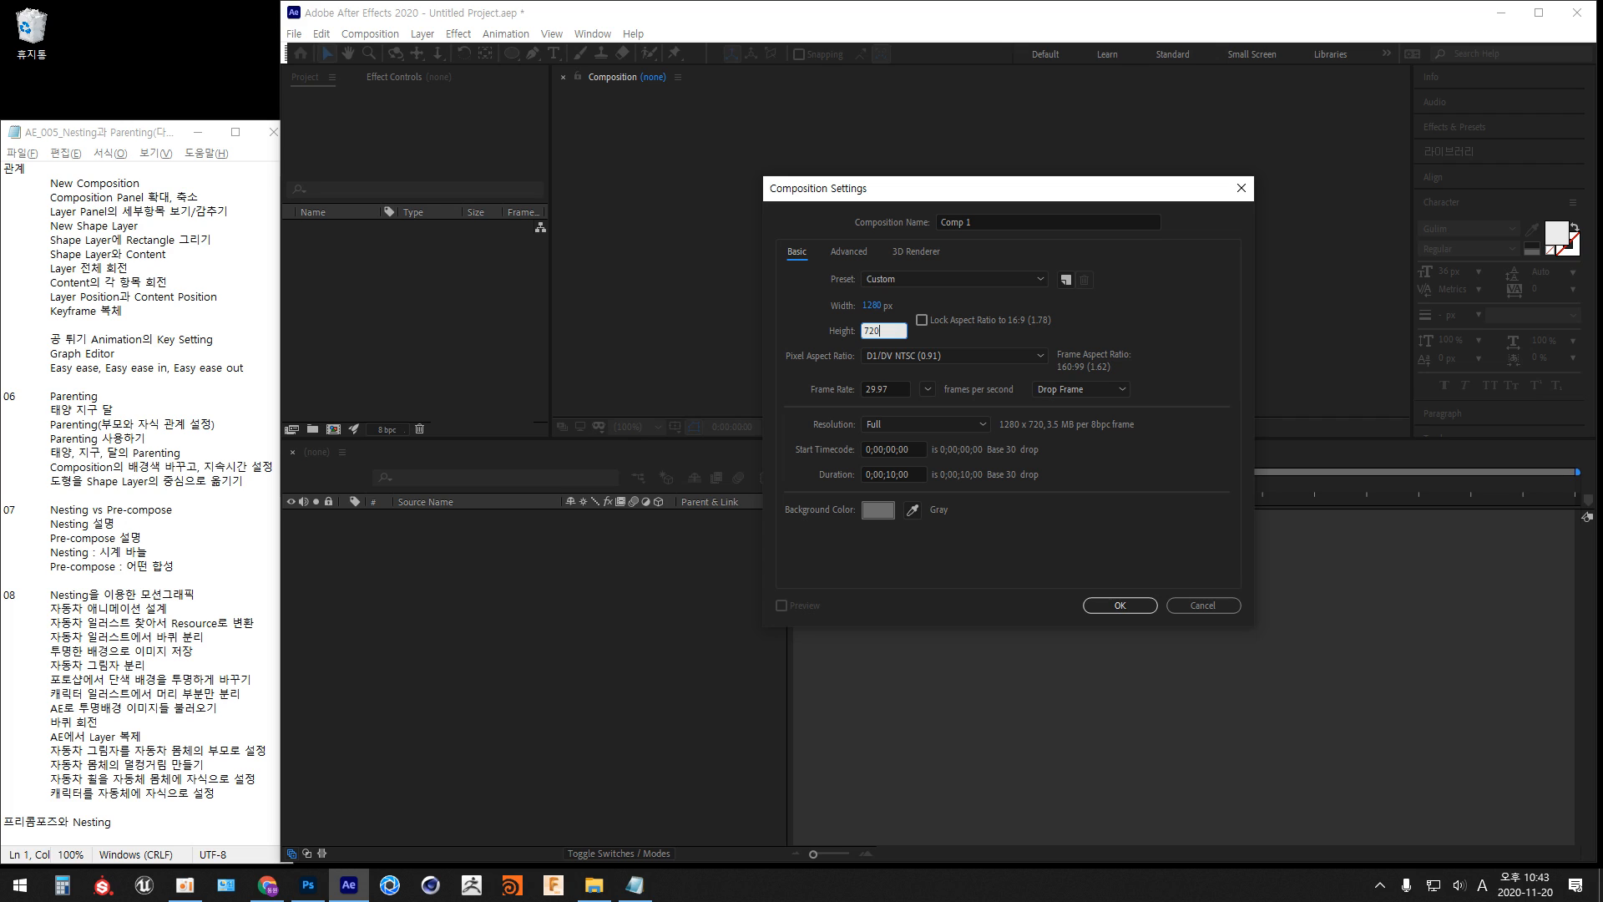
{"action": "left_click", "coordinate": [911, 472]}
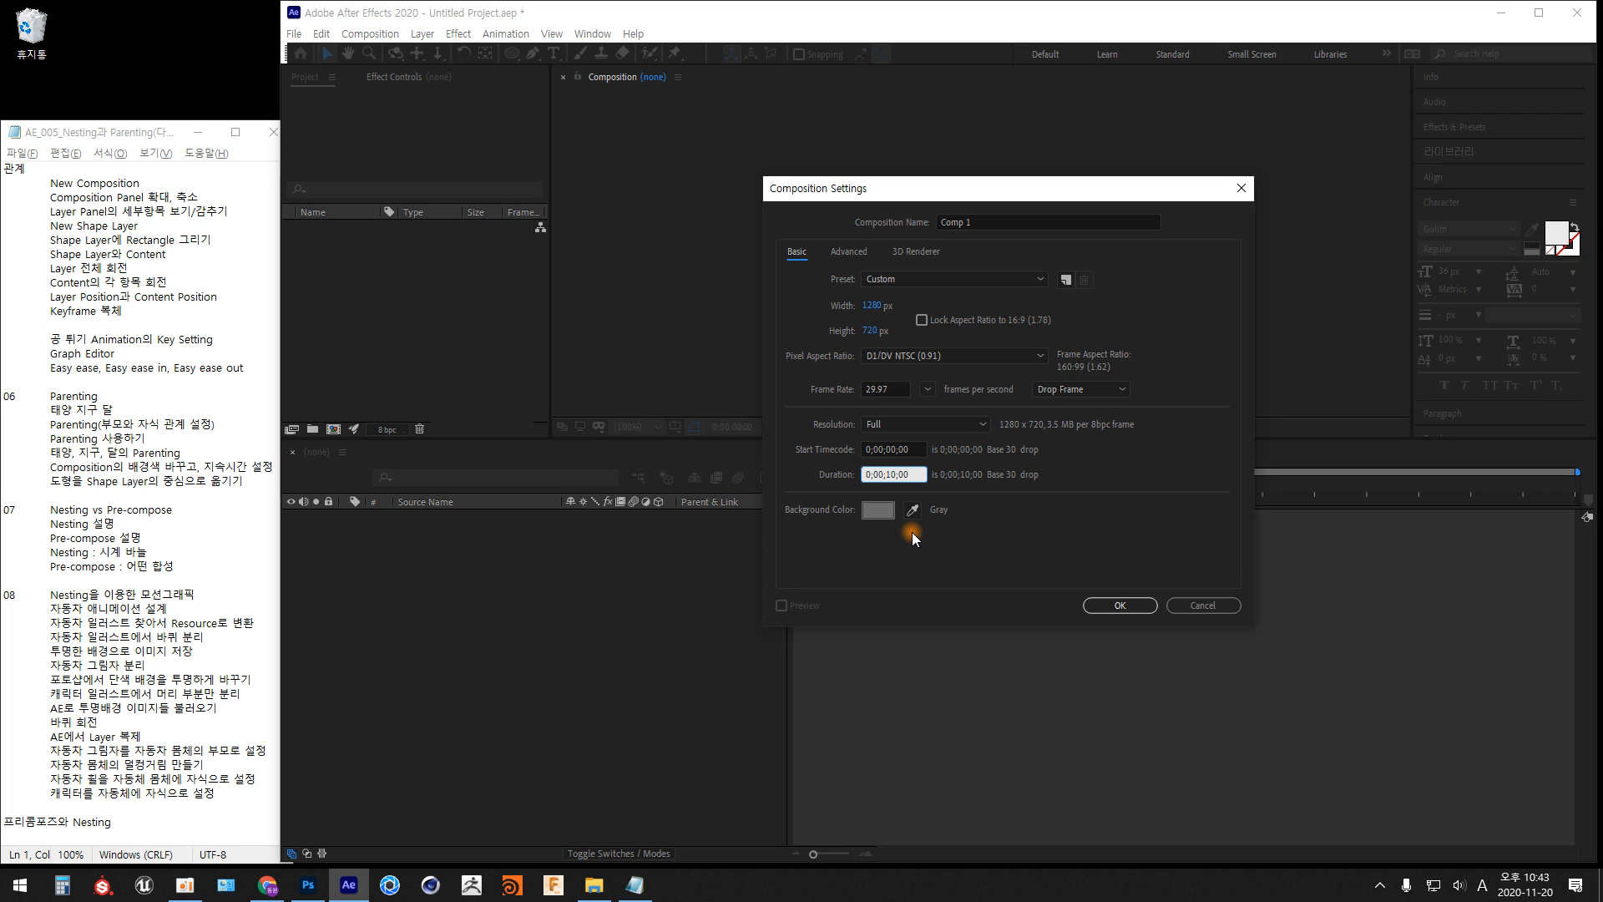
{"action": "key", "text": "ctrl+a"}
{"action": "type", "text": "5"}
{"action": "key", "text": "Return"}
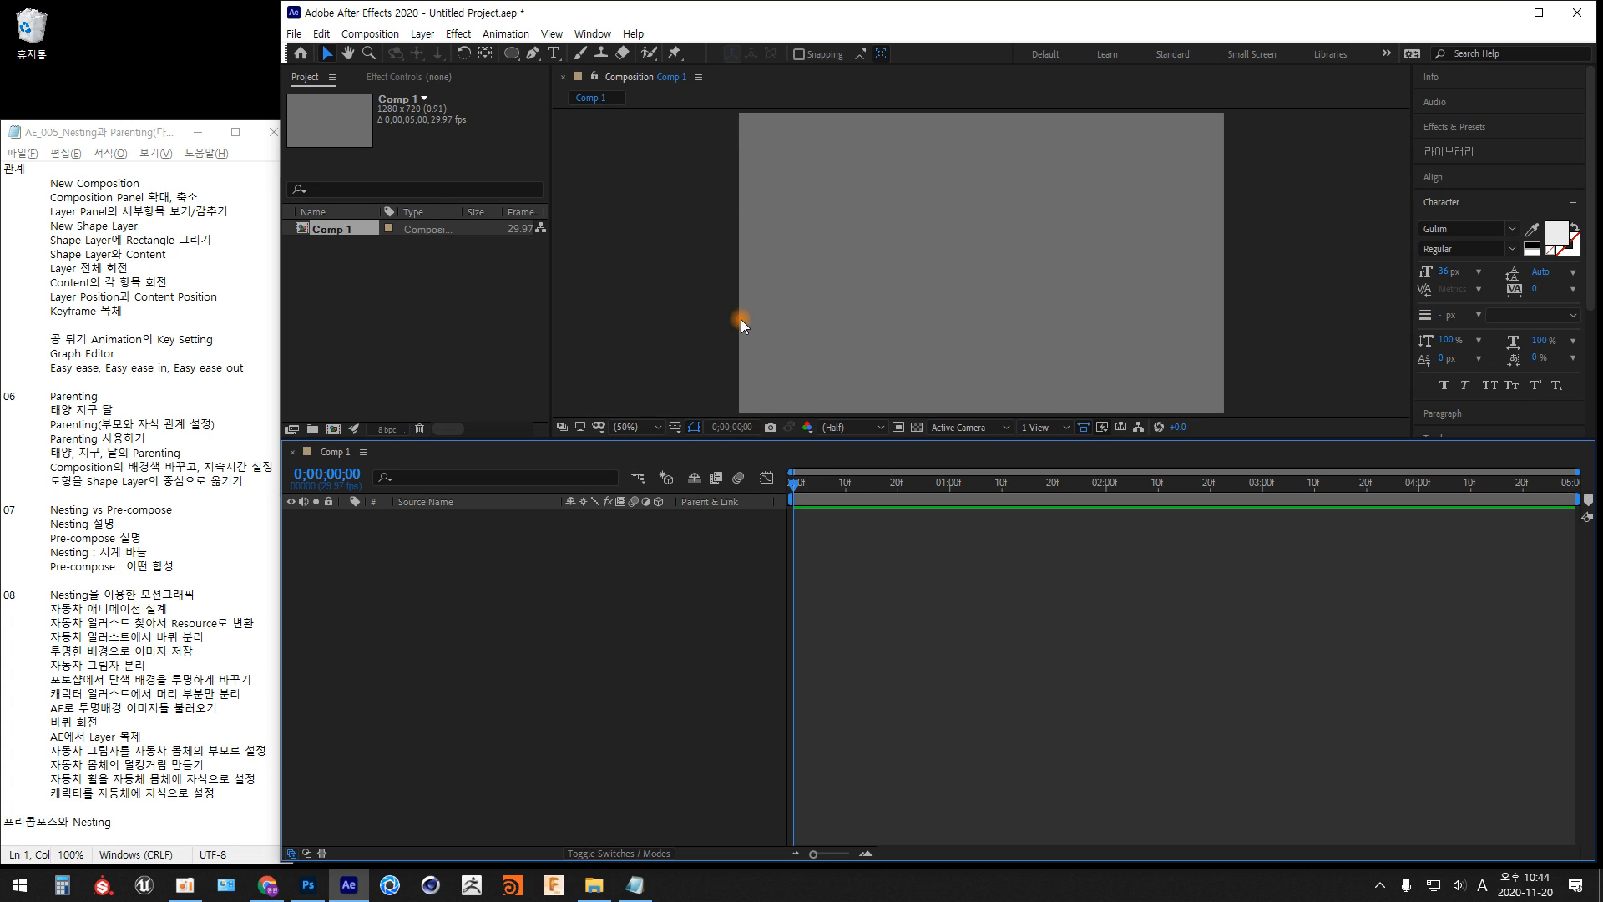
Set the composition view magnification to 33.3%
{"action": "left_click", "coordinate": [658, 428]}
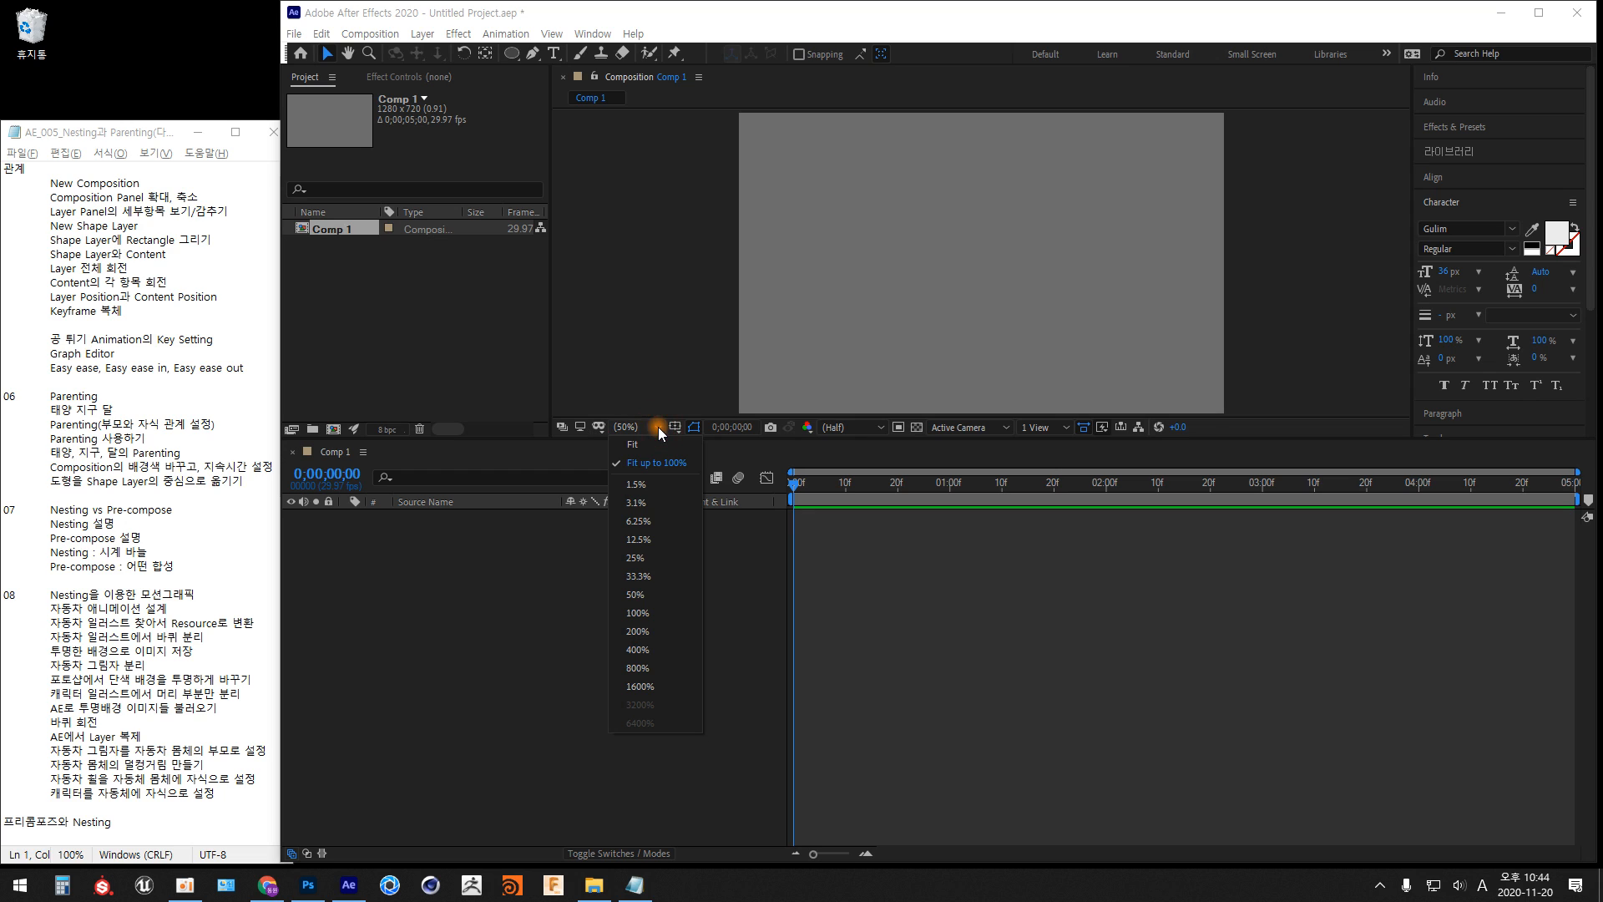
{"action": "left_click", "coordinate": [661, 576]}
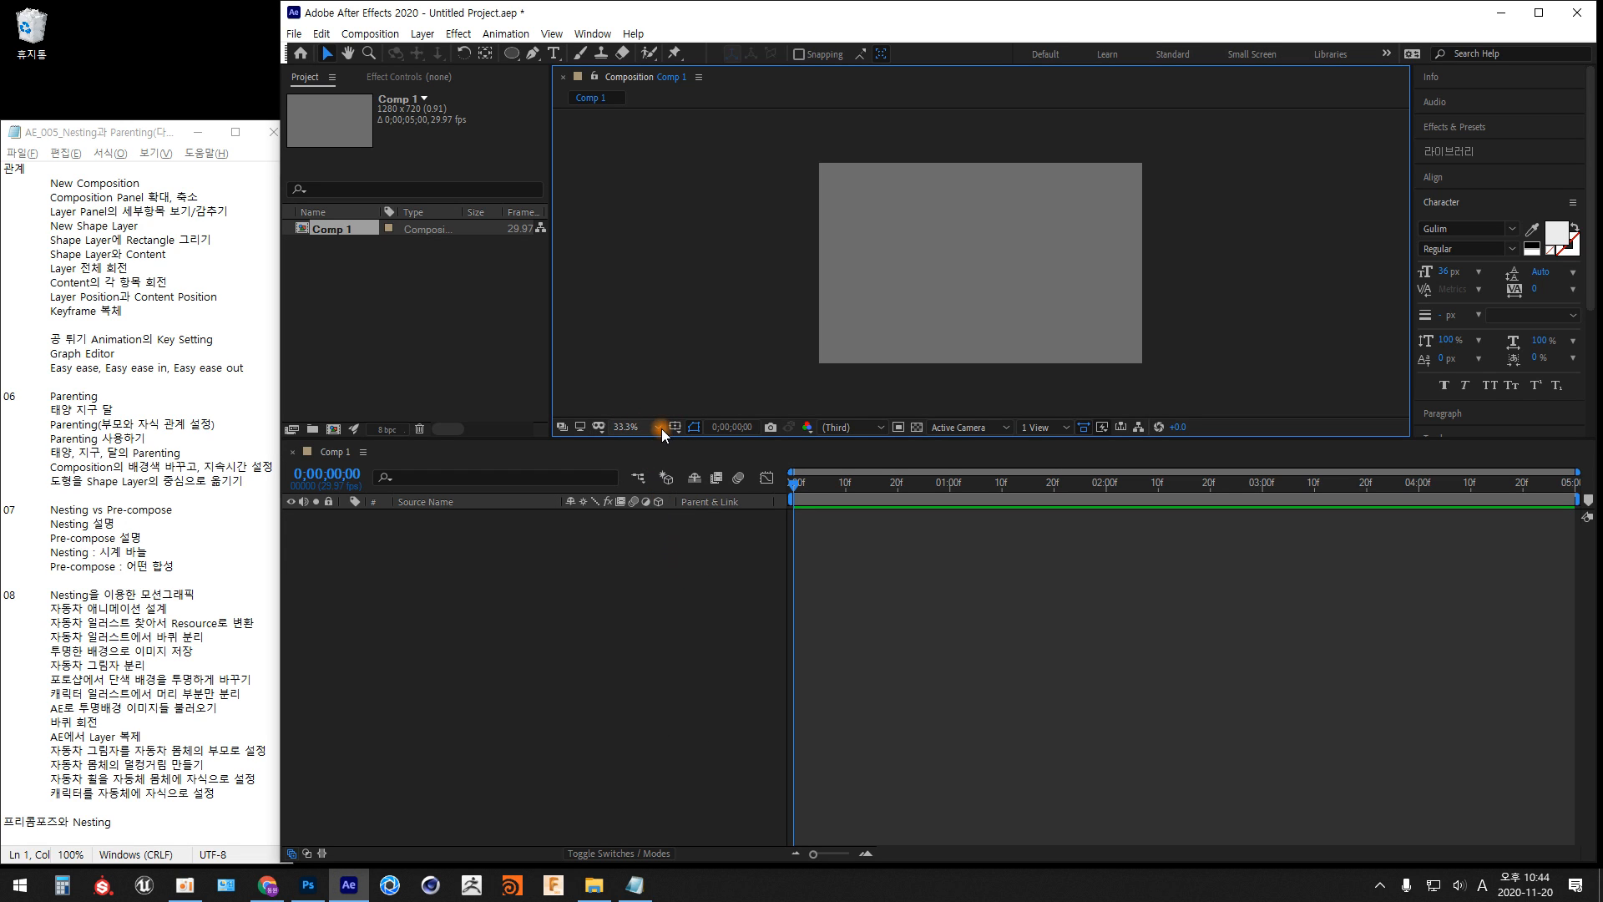
Switch to Photoshop and create a new blank document of 1280 x 720 pixels
{"action": "left_click", "coordinate": [308, 884]}
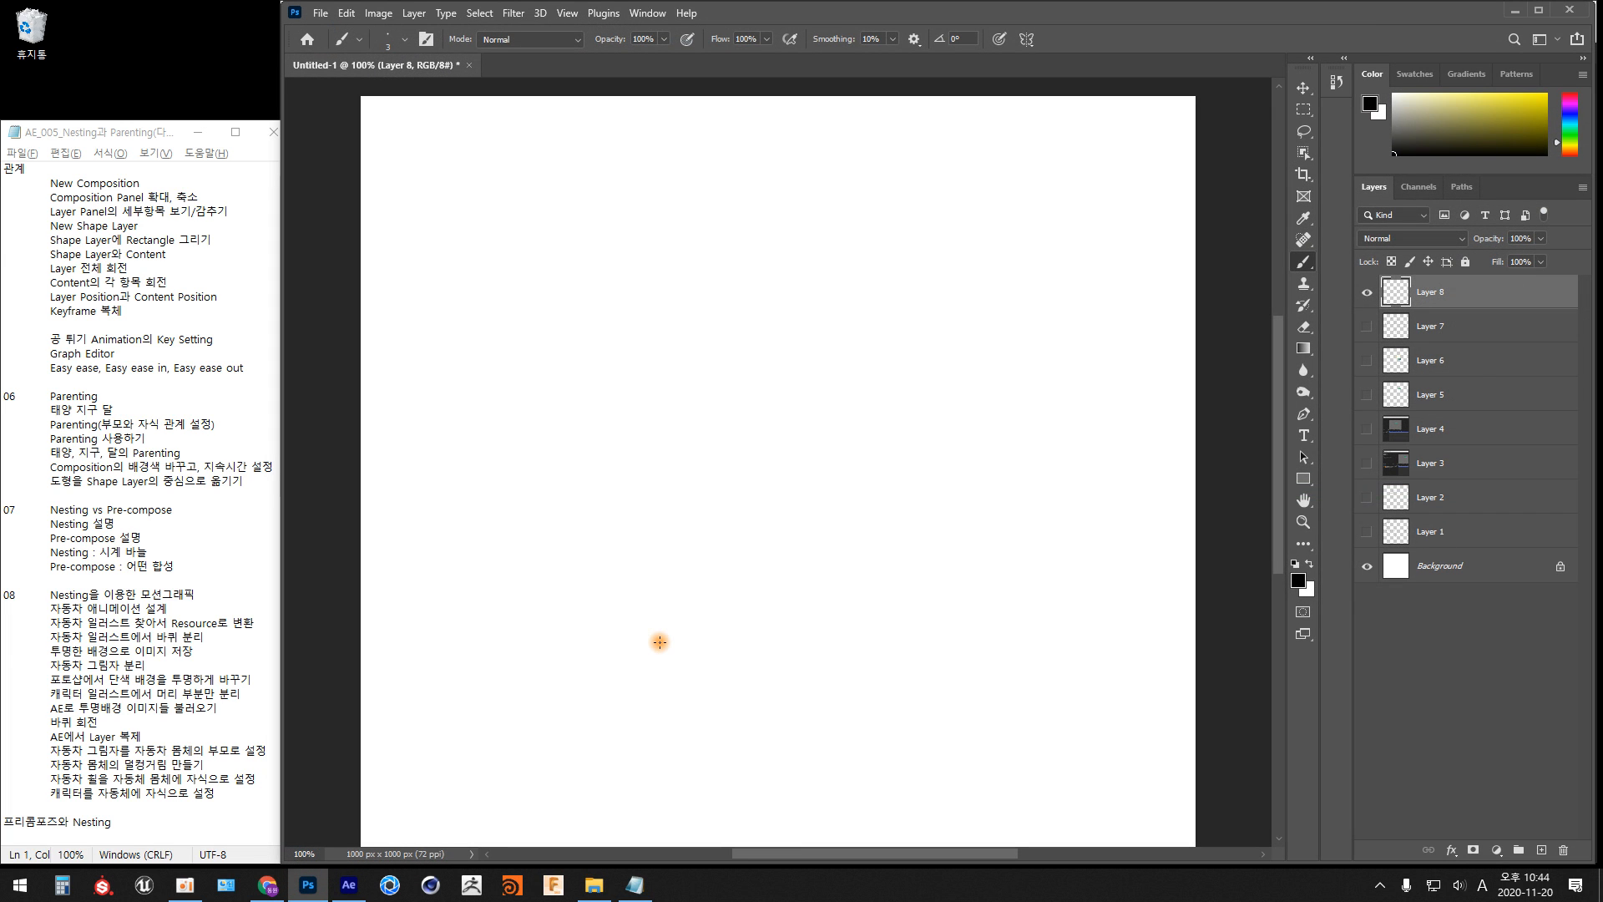
{"action": "key", "text": "alt+i"}
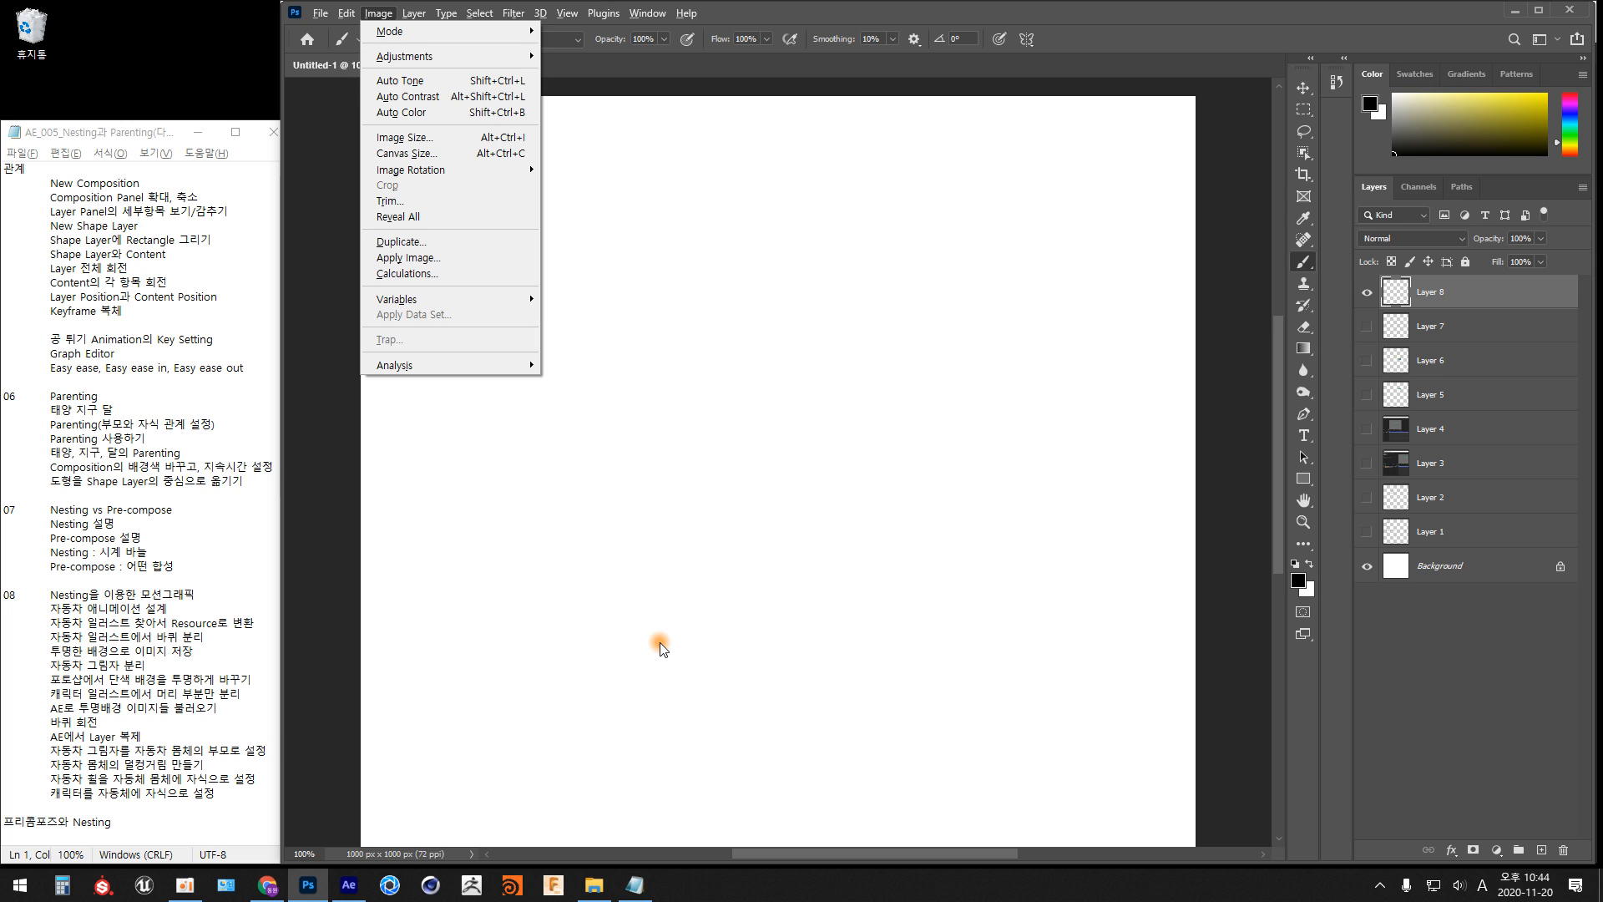
{"action": "key", "text": "Escape"}
{"action": "key", "text": "ctrl+n"}
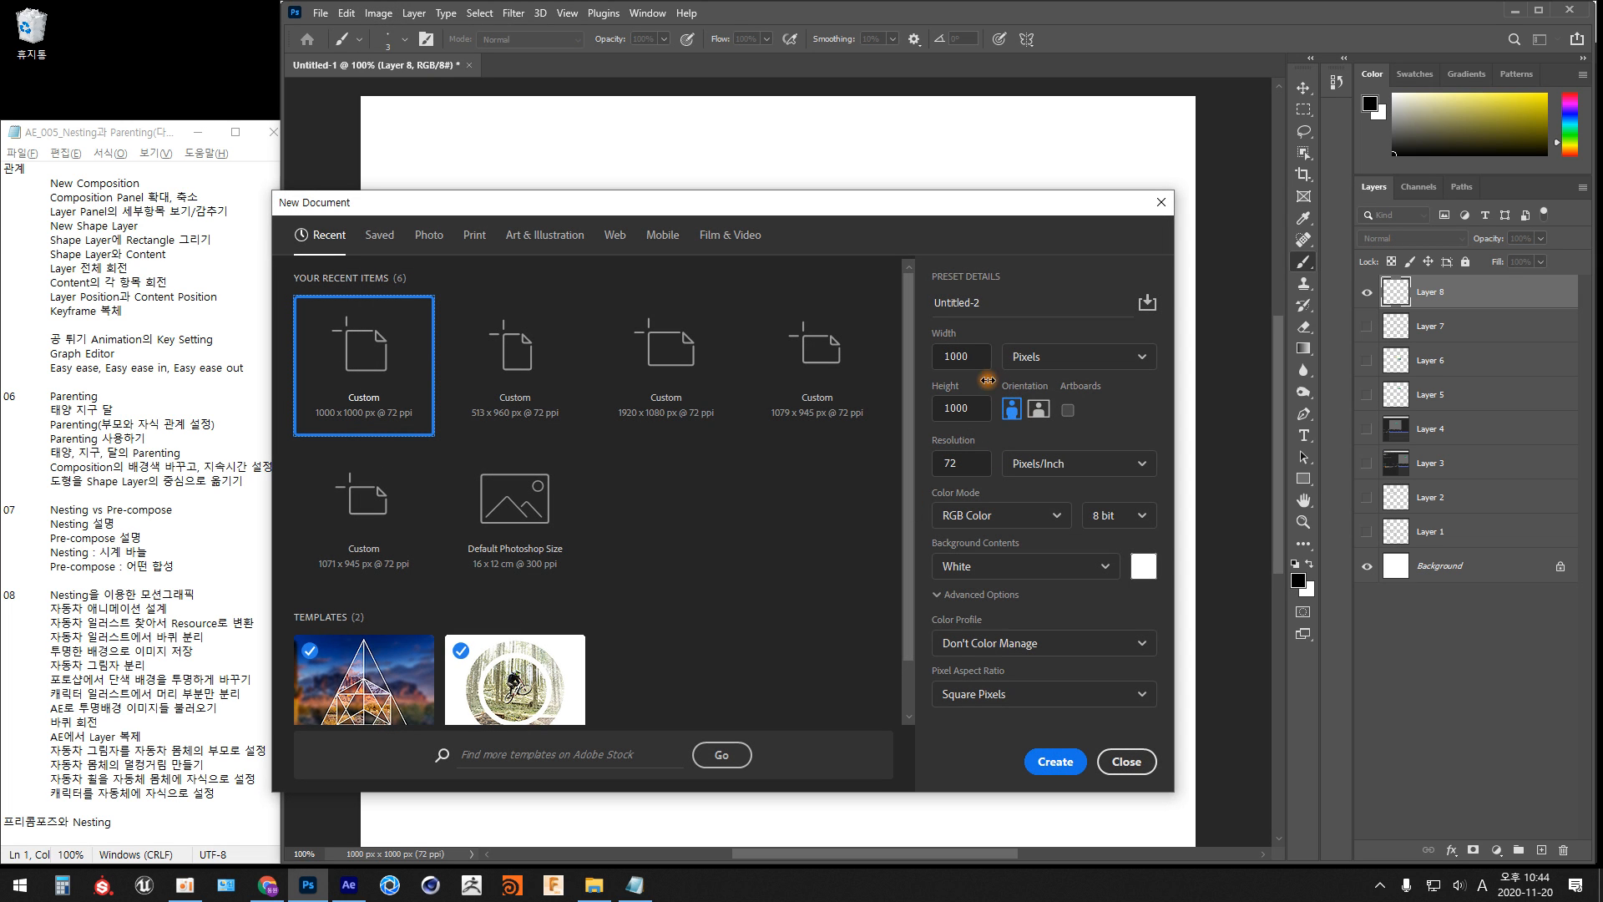
{"action": "left_click", "coordinate": [975, 359]}
{"action": "key", "text": "BackSpace"}
{"action": "key", "text": "BackSpace"}
{"action": "key", "text": "BackSpace"}
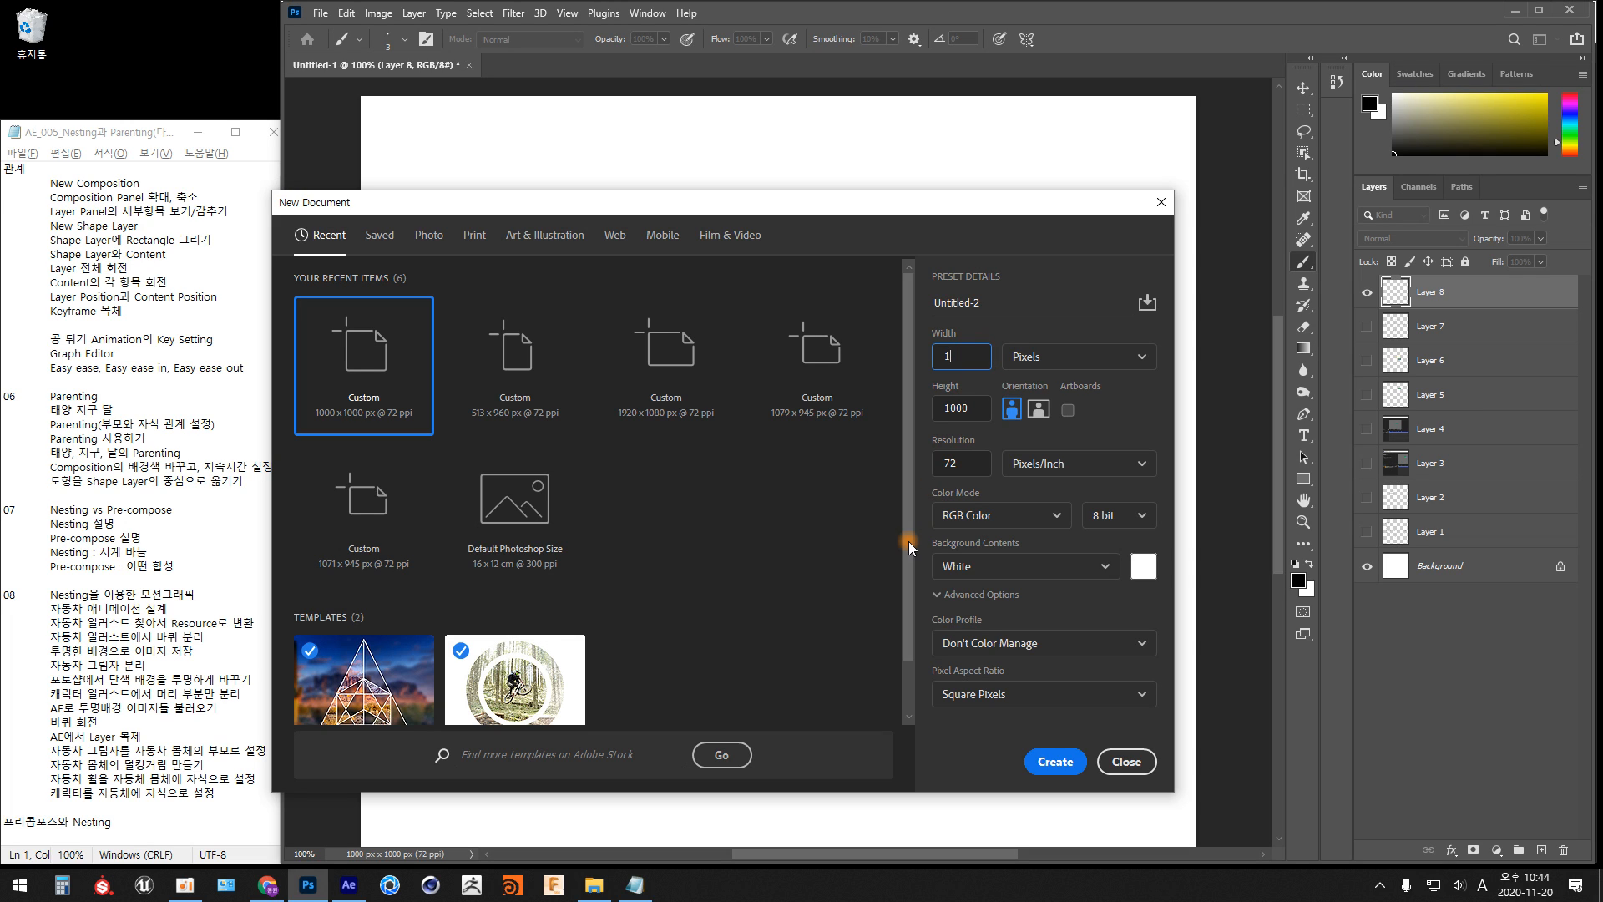
{"action": "type", "text": "280"}
{"action": "key", "text": "Tab"}
{"action": "key", "text": "Tab"}
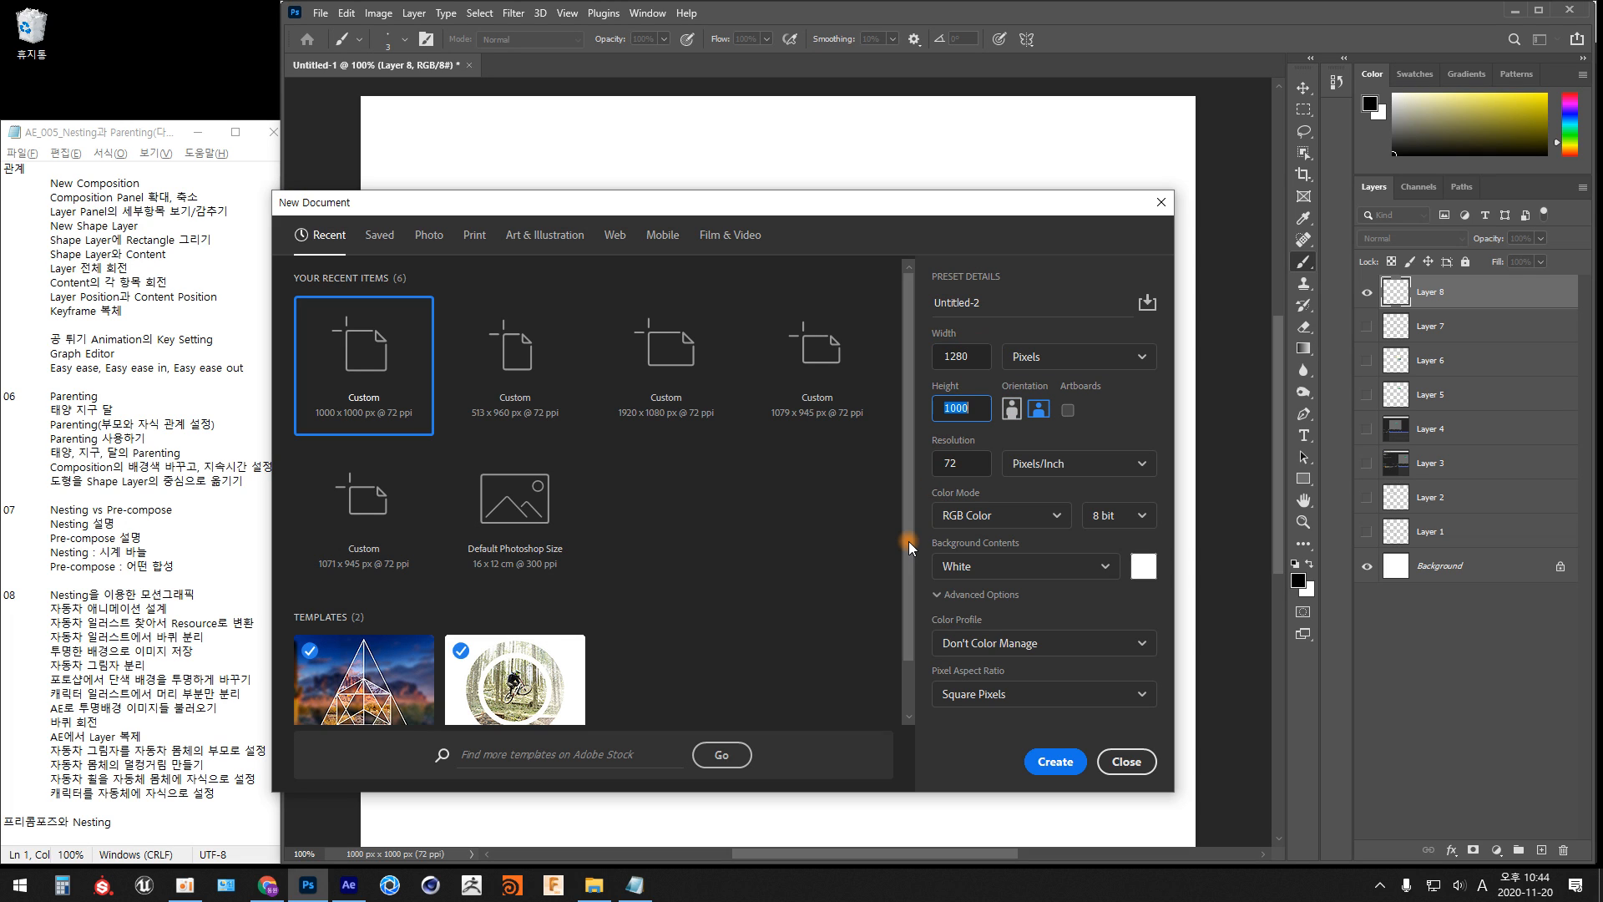
{"action": "type", "text": "720"}
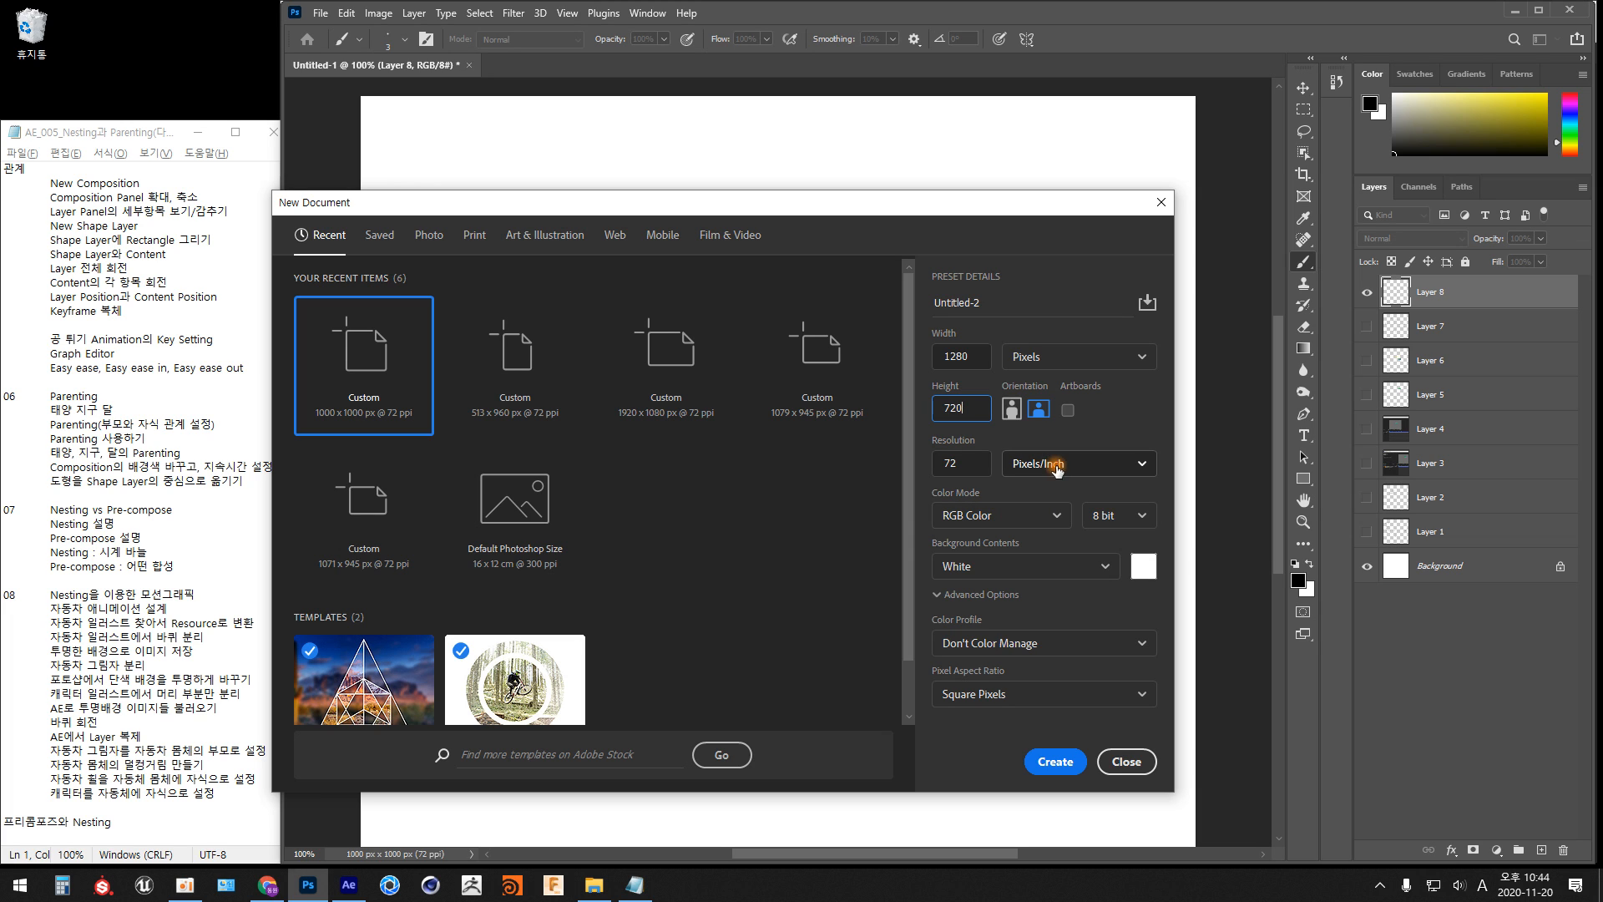
{"action": "key", "text": "Return"}
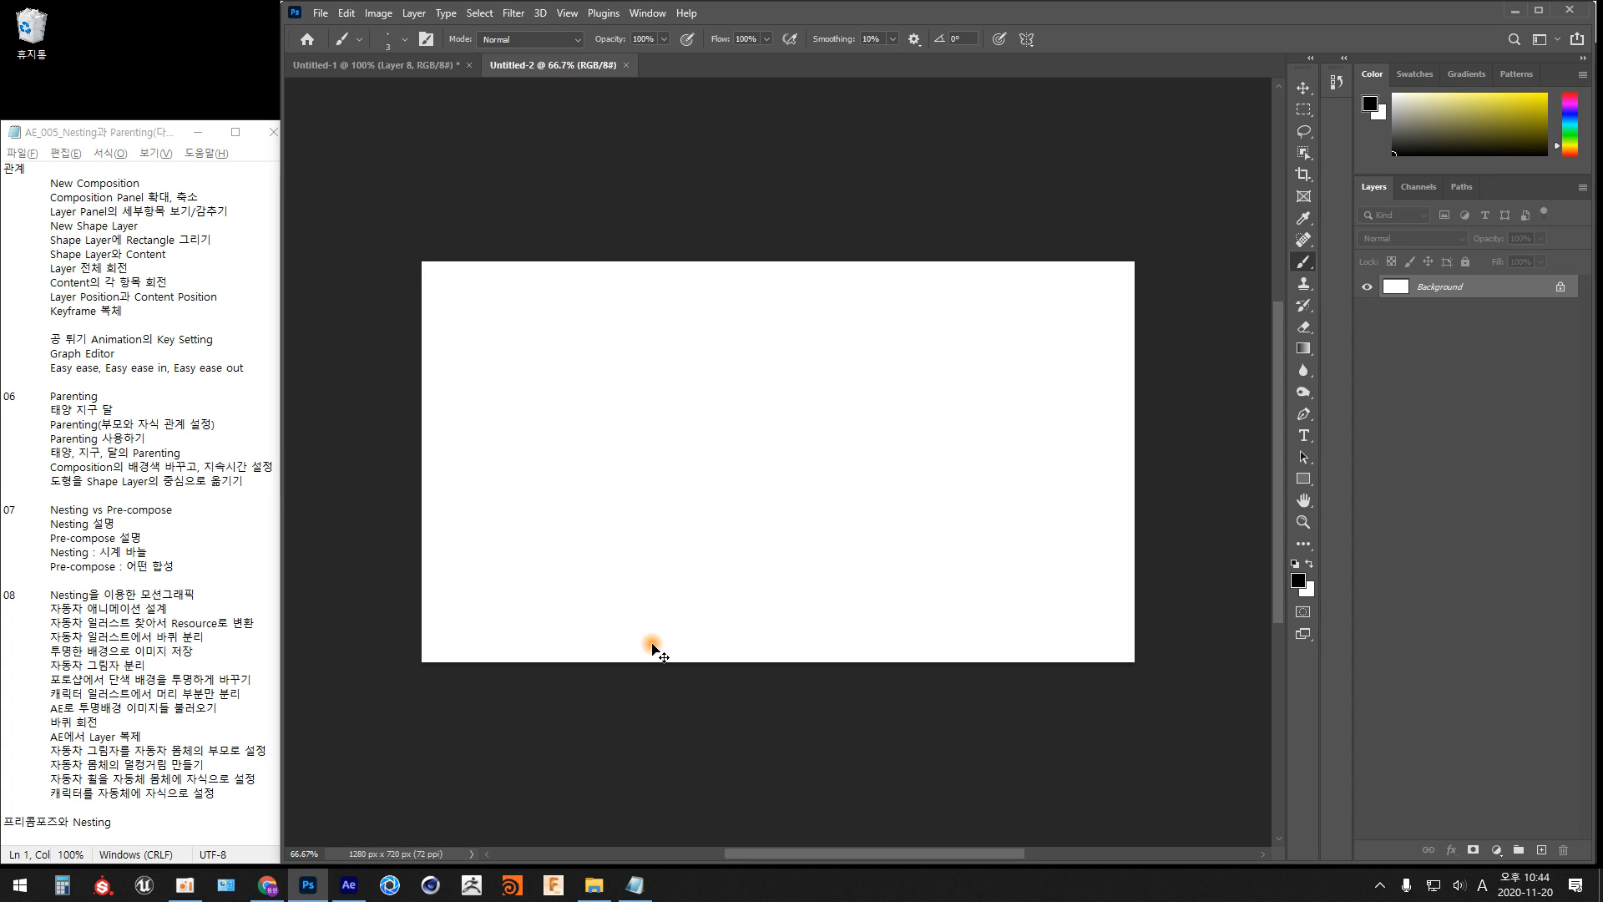
Compare the Photoshop document and the After Effects composition, both viewed at 50% magnification
{"action": "key", "text": "ctrl+minus"}
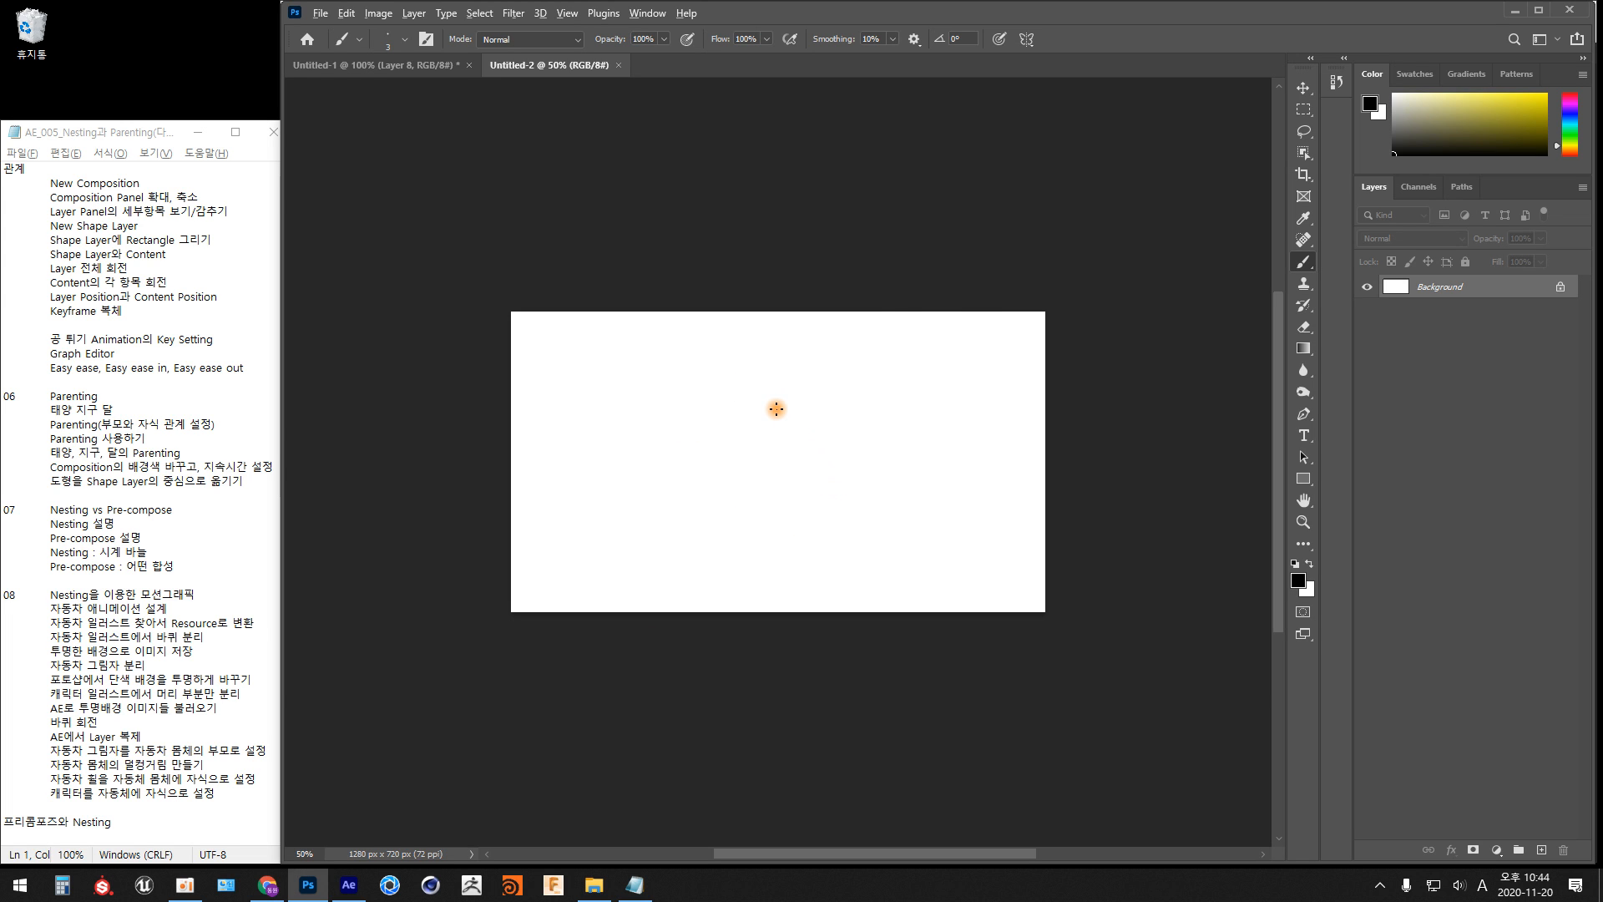
{"action": "key", "text": "alt+Tab"}
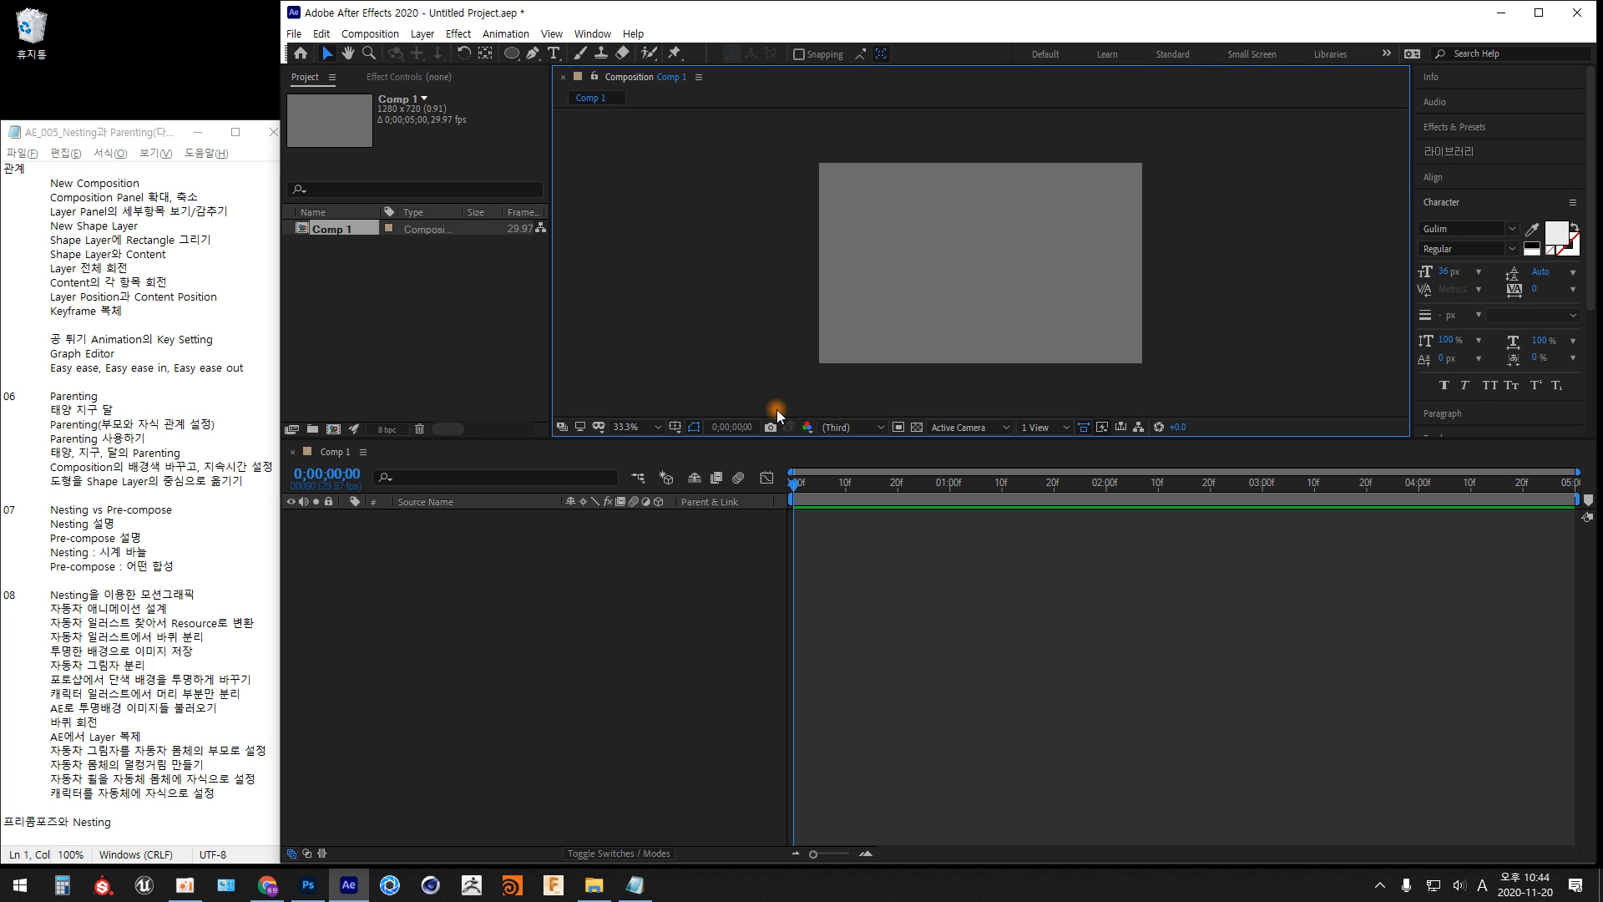
{"action": "left_click", "coordinate": [658, 427]}
{"action": "left_click", "coordinate": [653, 594]}
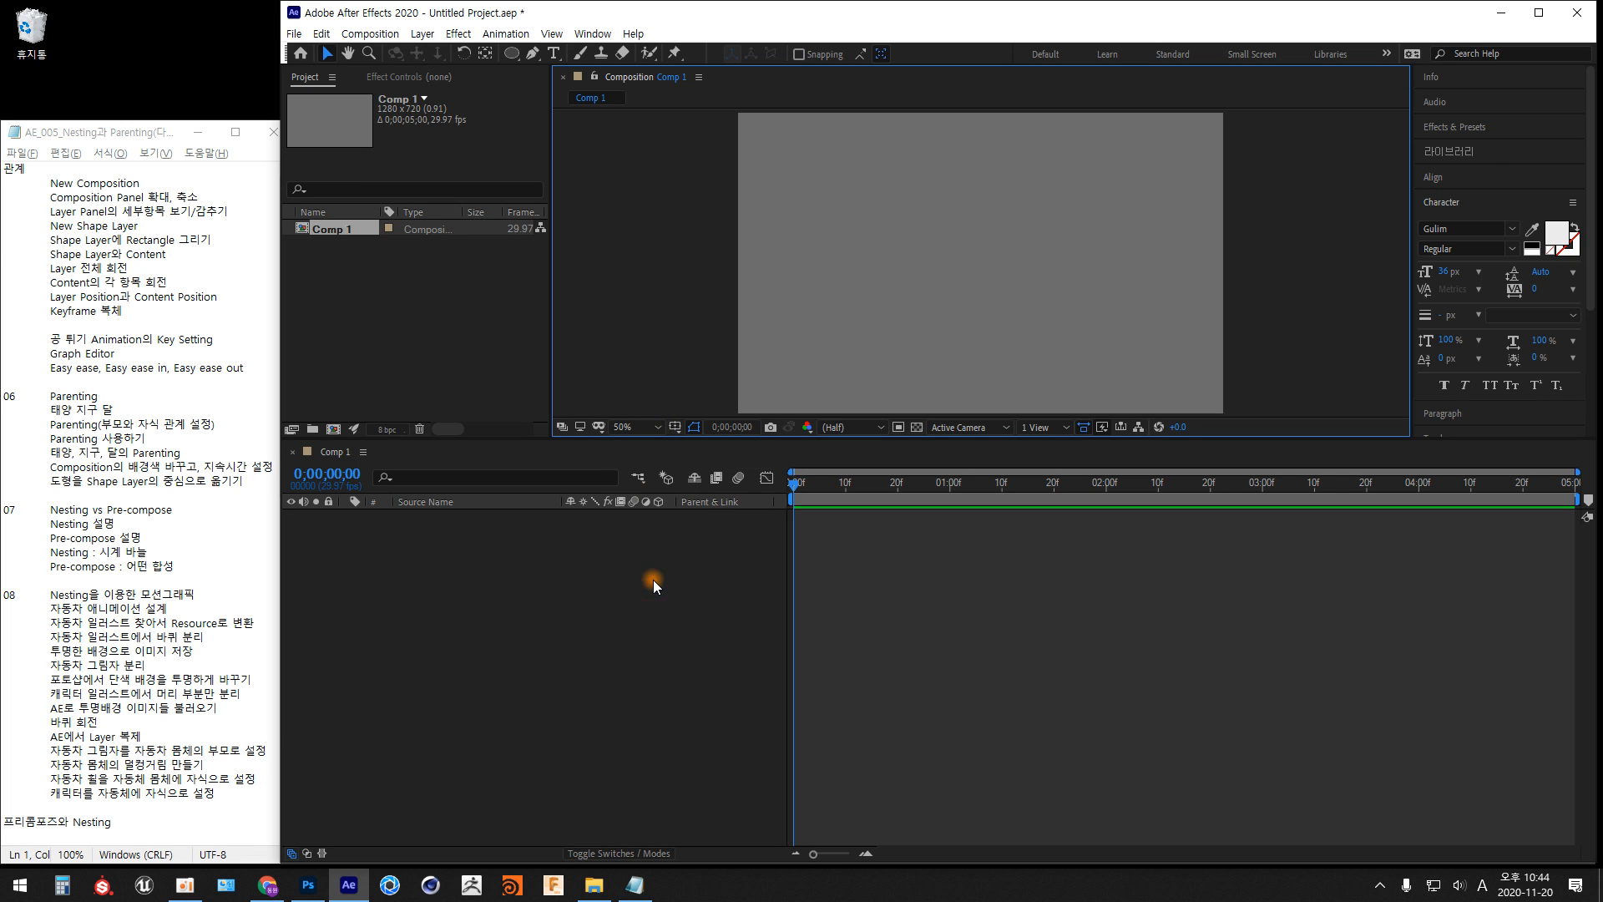
{"action": "key", "text": "alt+Tab"}
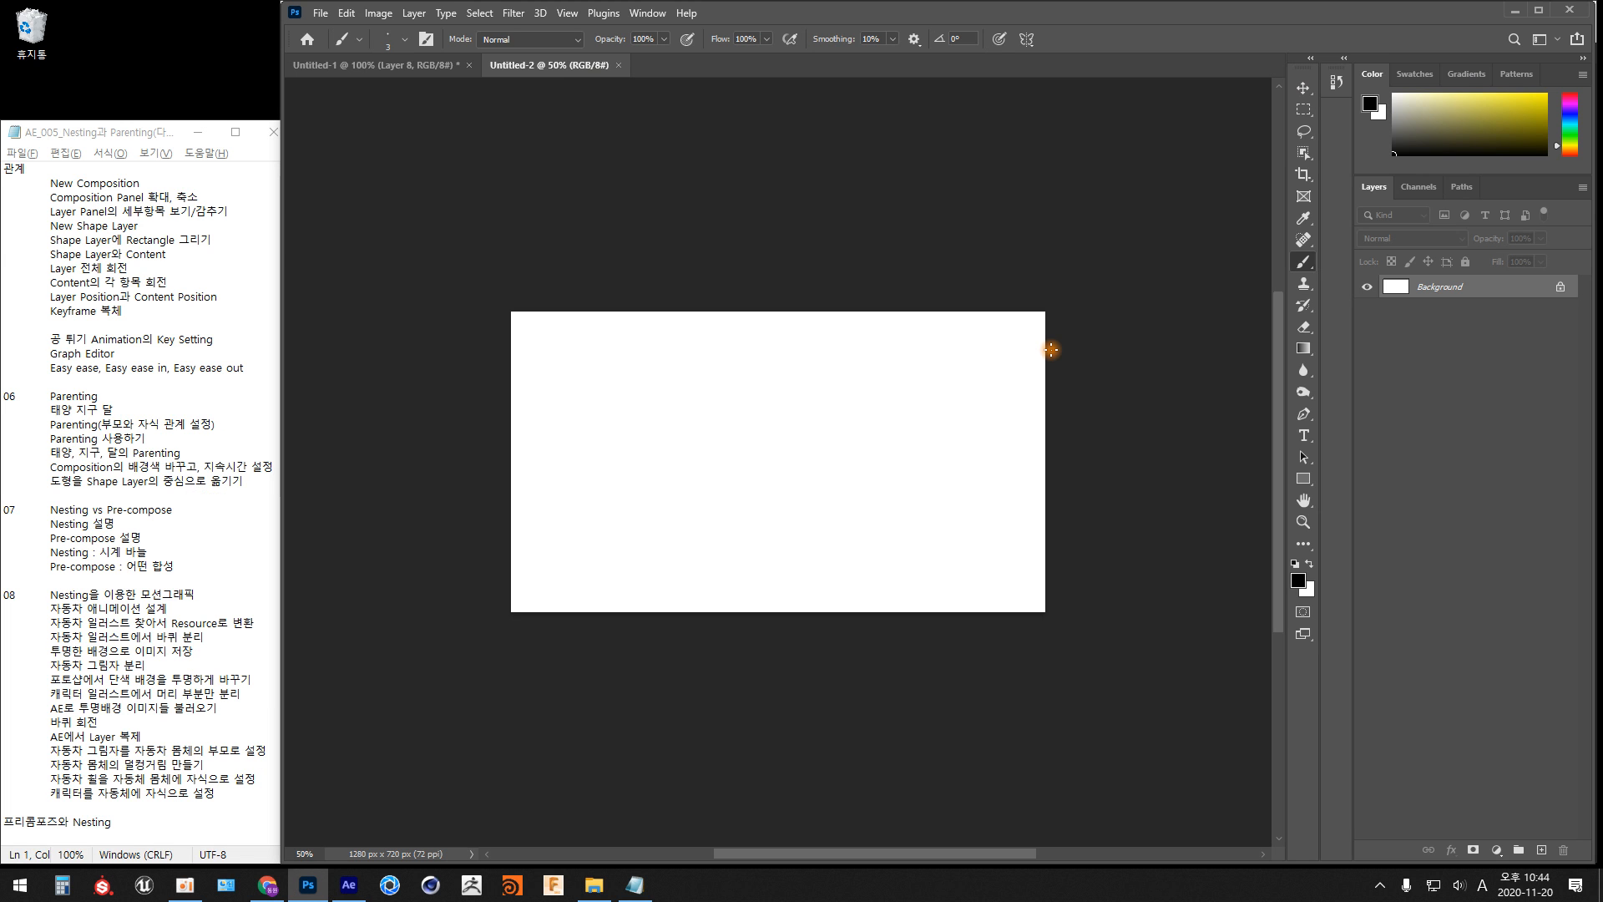
{"action": "key", "text": "alt+Tab"}
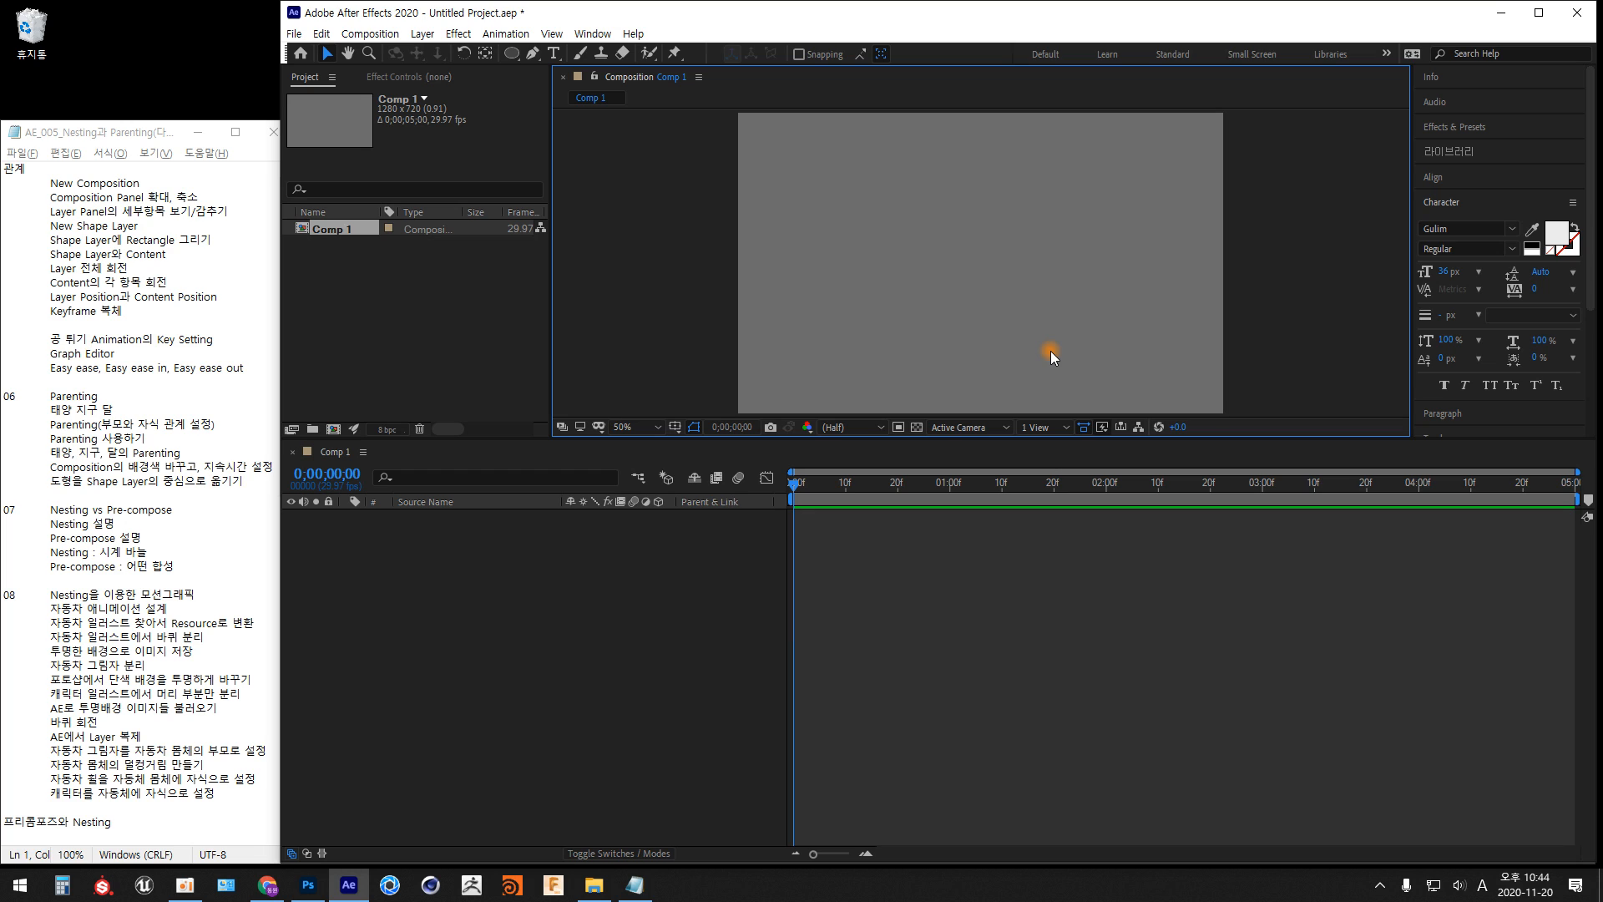
Set the composition view to Fit up to 100% and make the composition viewer taller
{"action": "left_click", "coordinate": [660, 427]}
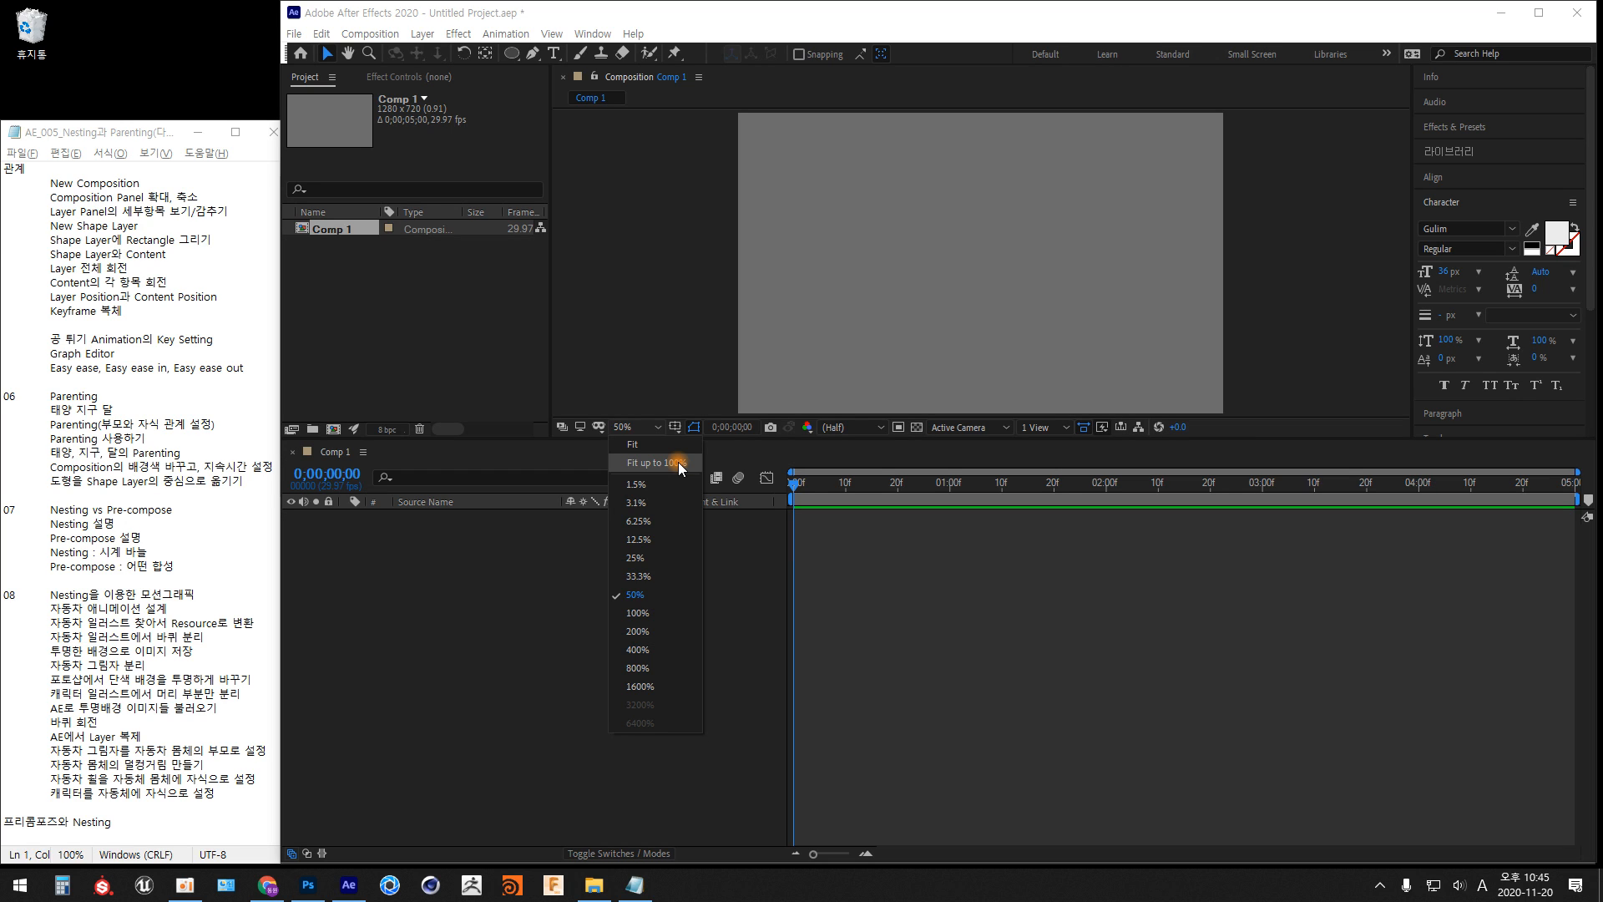
{"action": "left_click", "coordinate": [678, 462]}
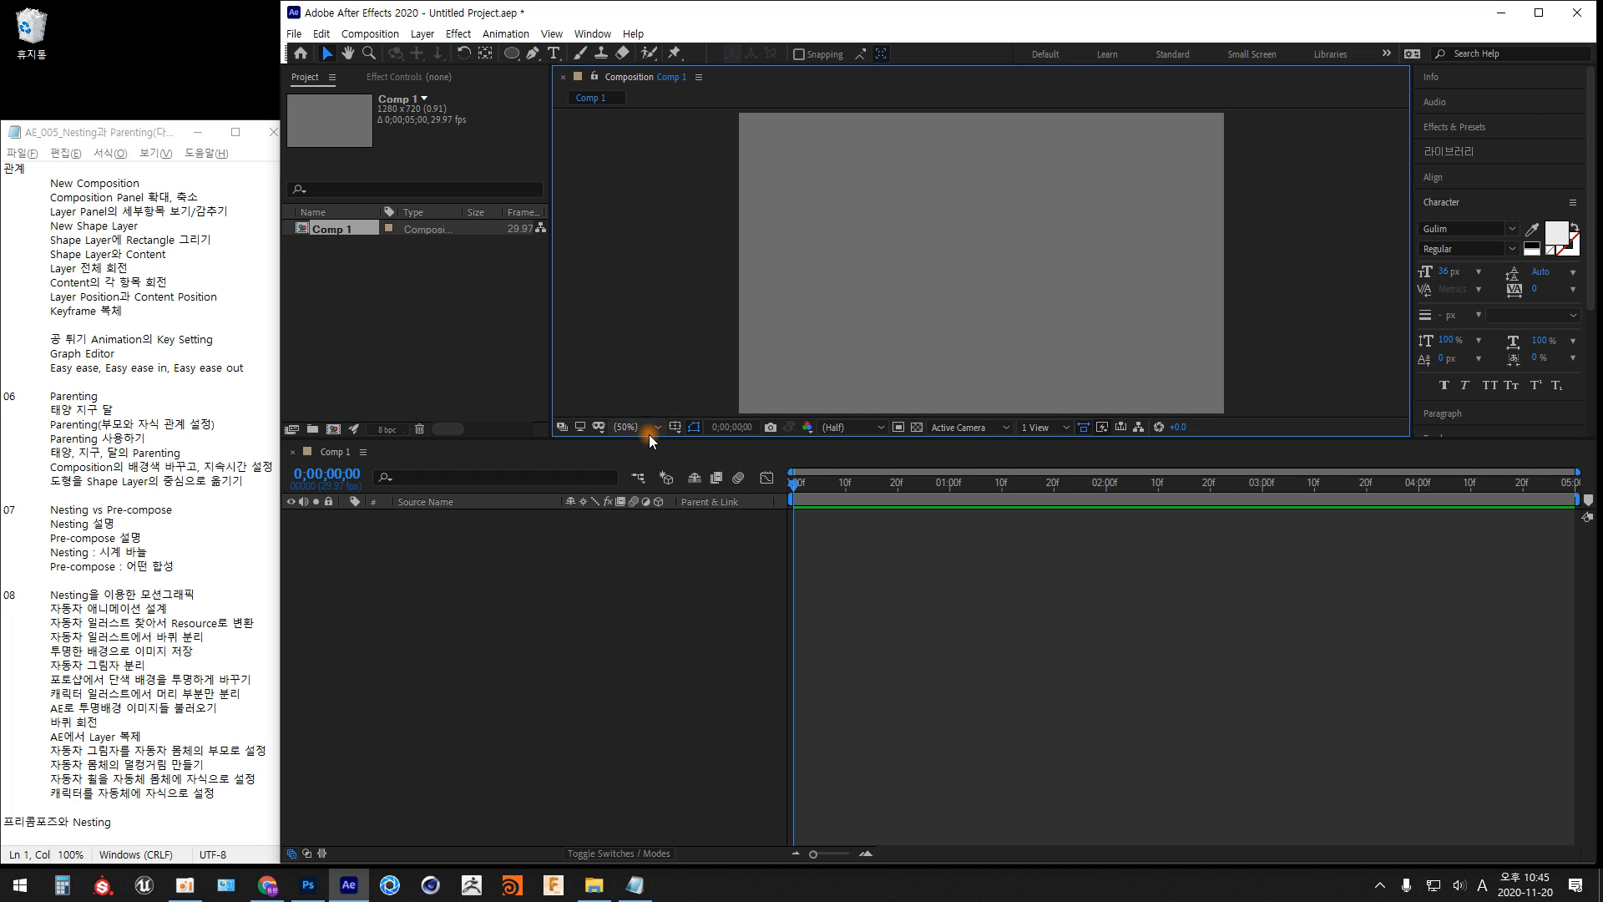
{"action": "left_click_drag", "start_coordinate": [649, 437], "coordinate": [649, 458]}
{"action": "left_click", "coordinate": [658, 446]}
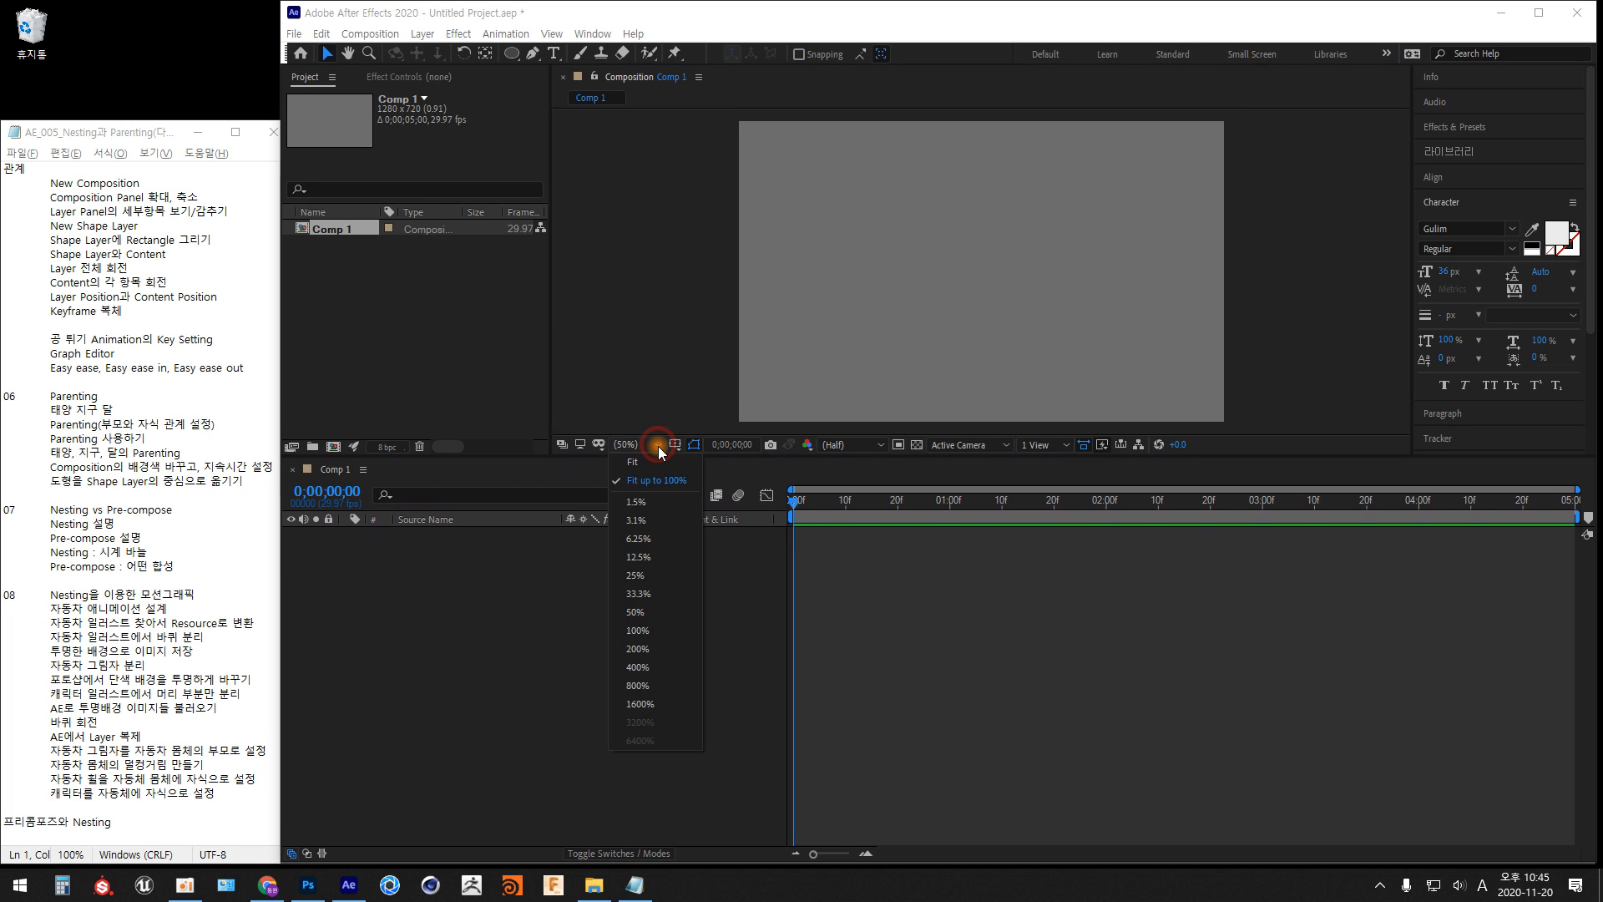
{"action": "left_click", "coordinate": [673, 481]}
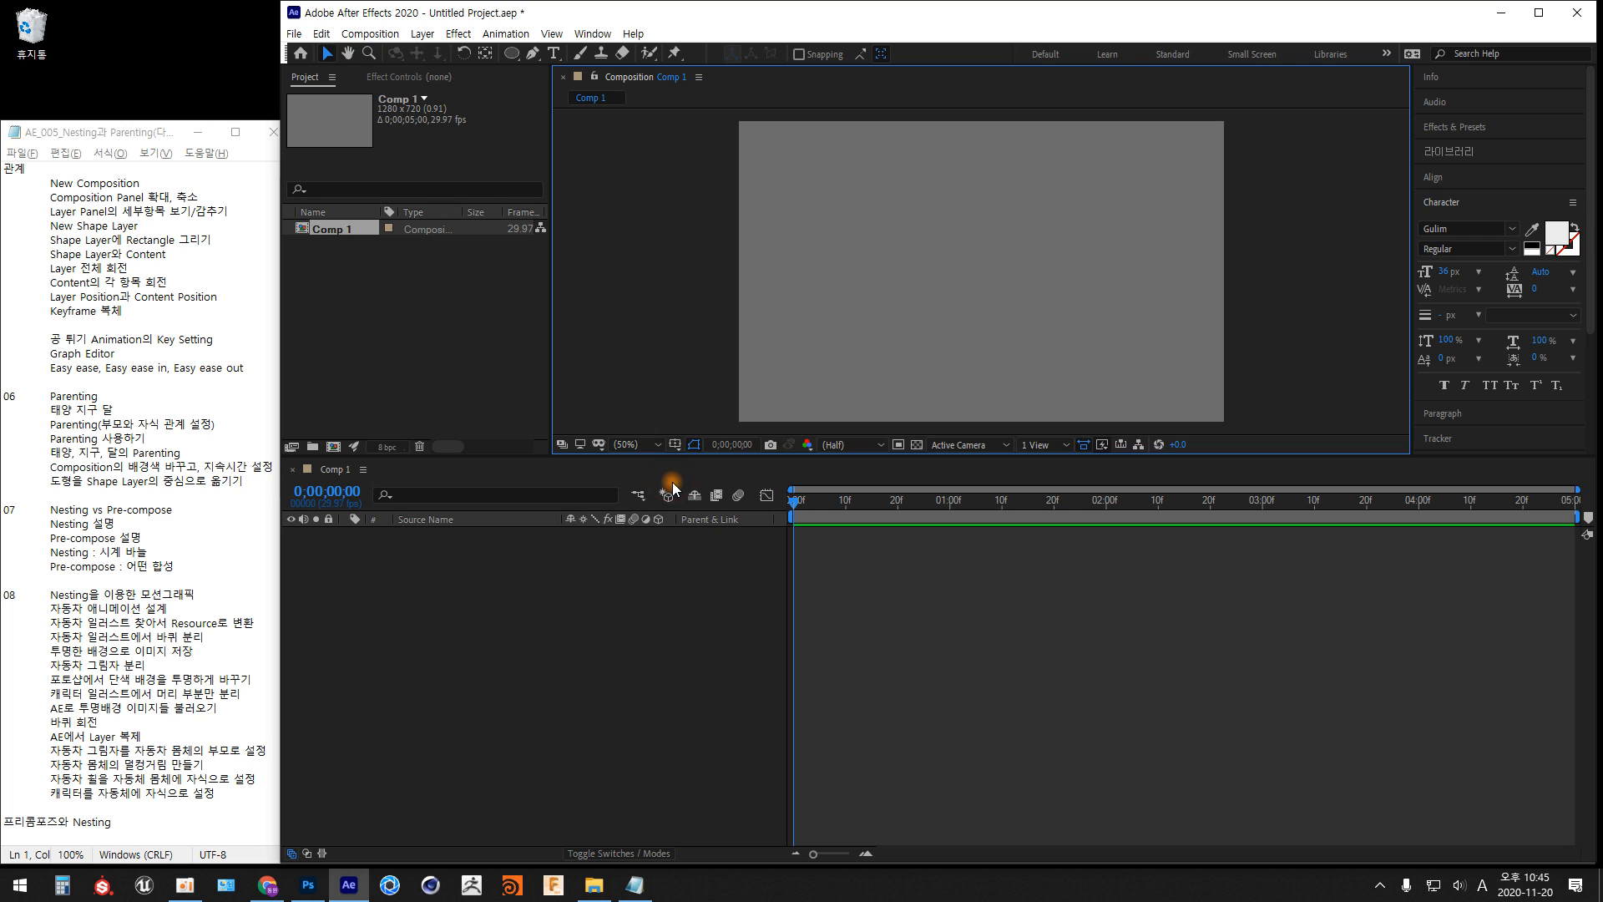
{"action": "mouse_move", "coordinate": [664, 458]}
{"action": "left_mouse_down"}
{"action": "mouse_move", "coordinate": [662, 511]}
{"action": "mouse_move", "coordinate": [666, 473]}
{"action": "left_mouse_up"}
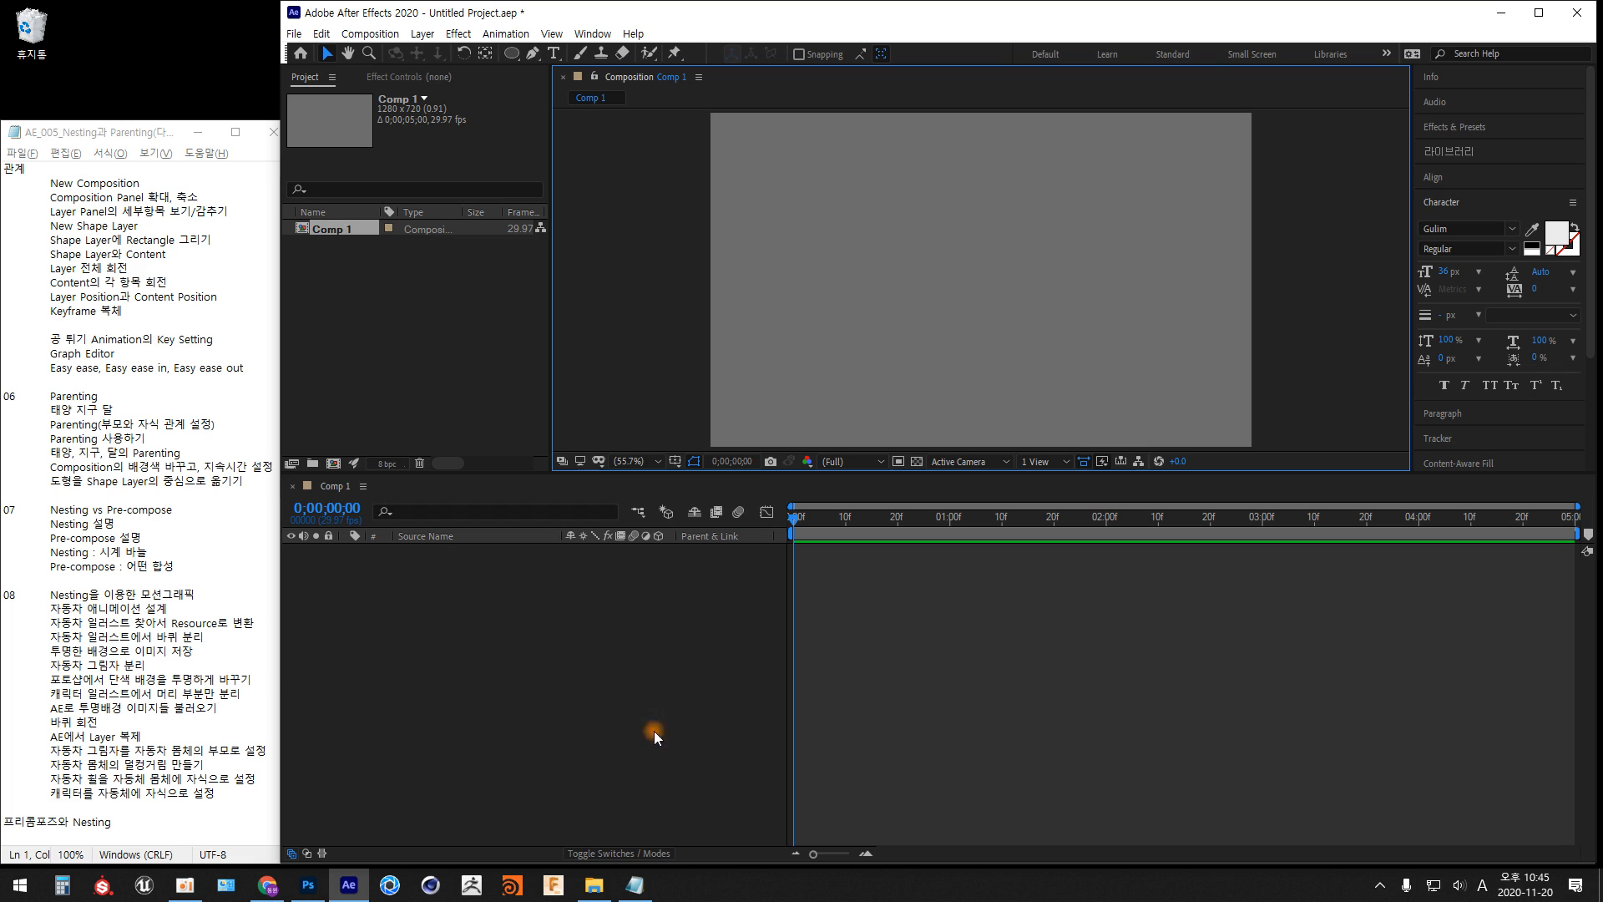
{"action": "left_click", "coordinate": [663, 595]}
{"action": "right_click", "coordinate": [665, 593]}
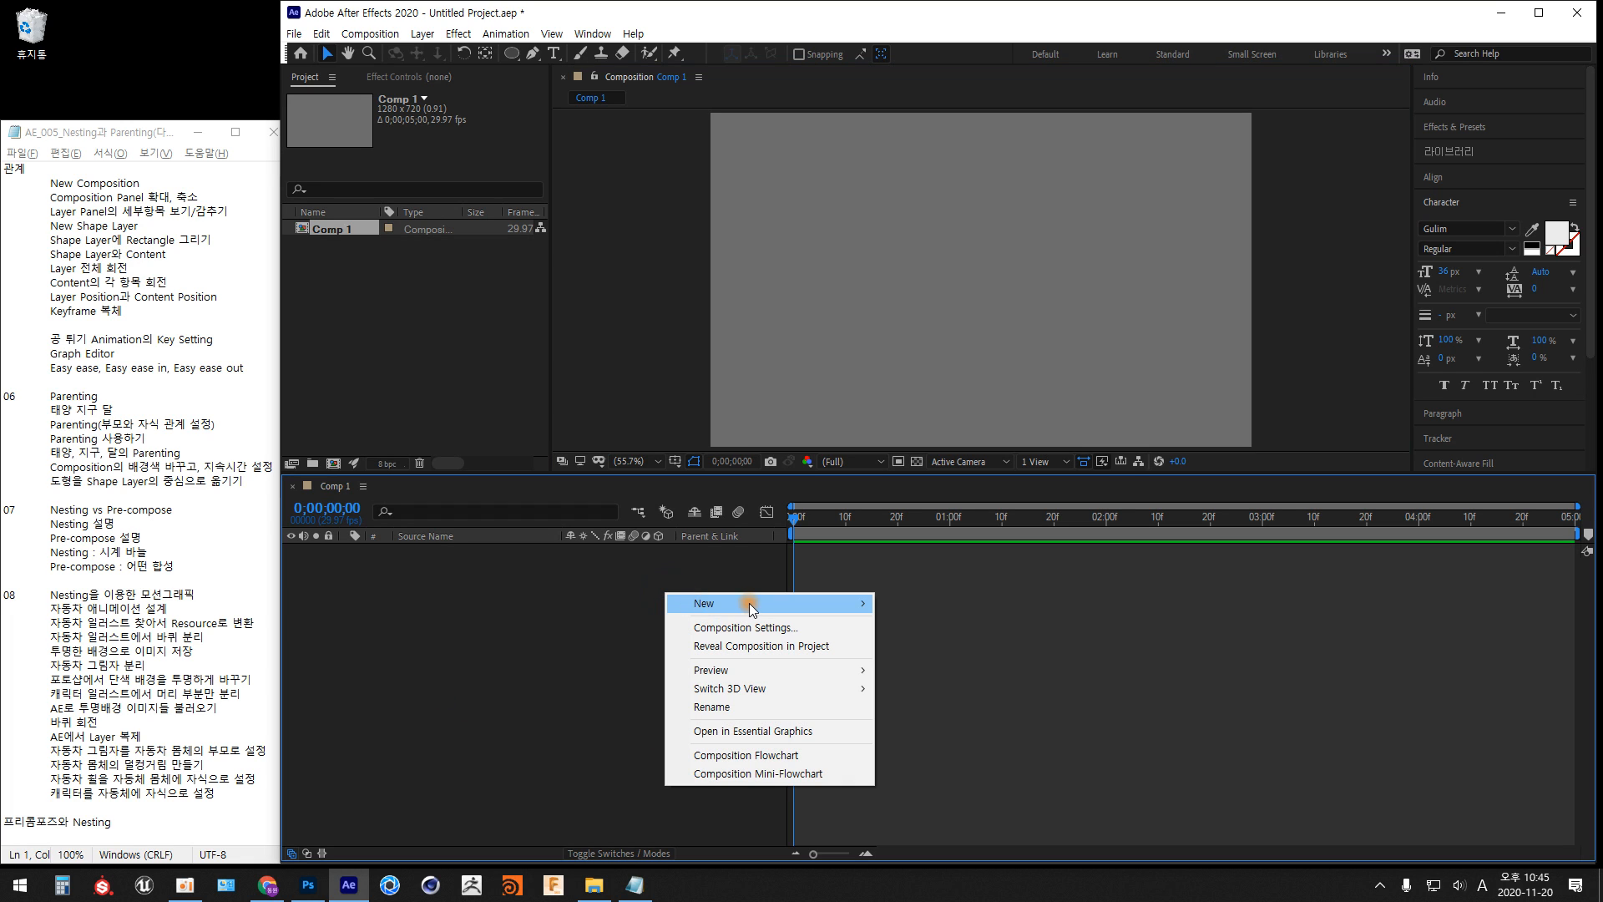
{"action": "mouse_move", "coordinate": [751, 609]}
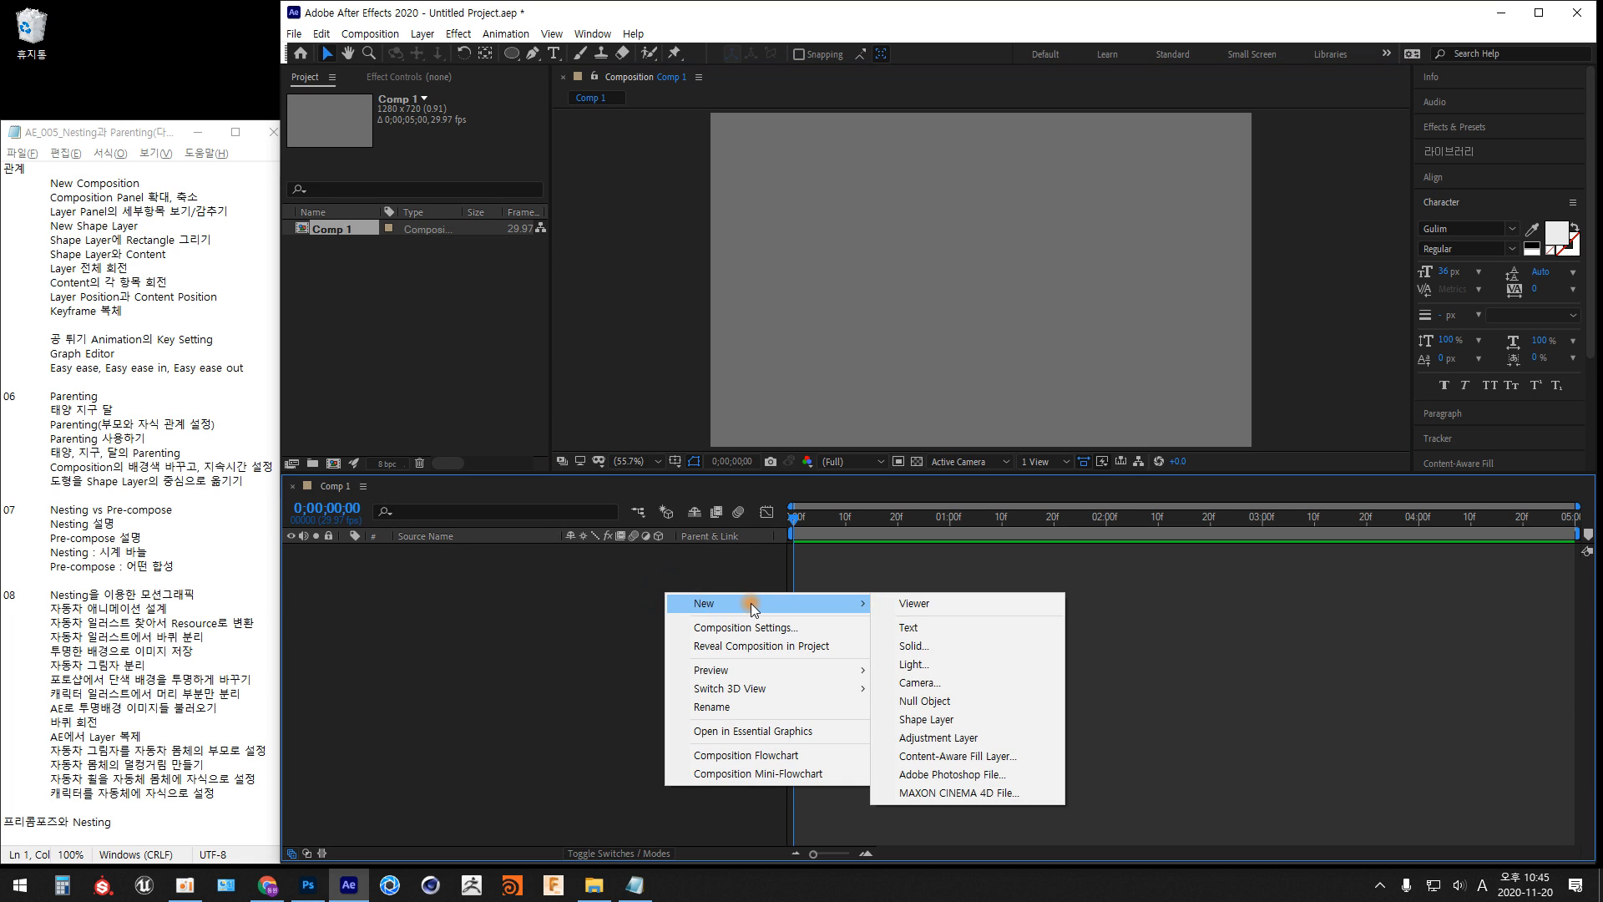
{"action": "left_click", "coordinate": [941, 632]}
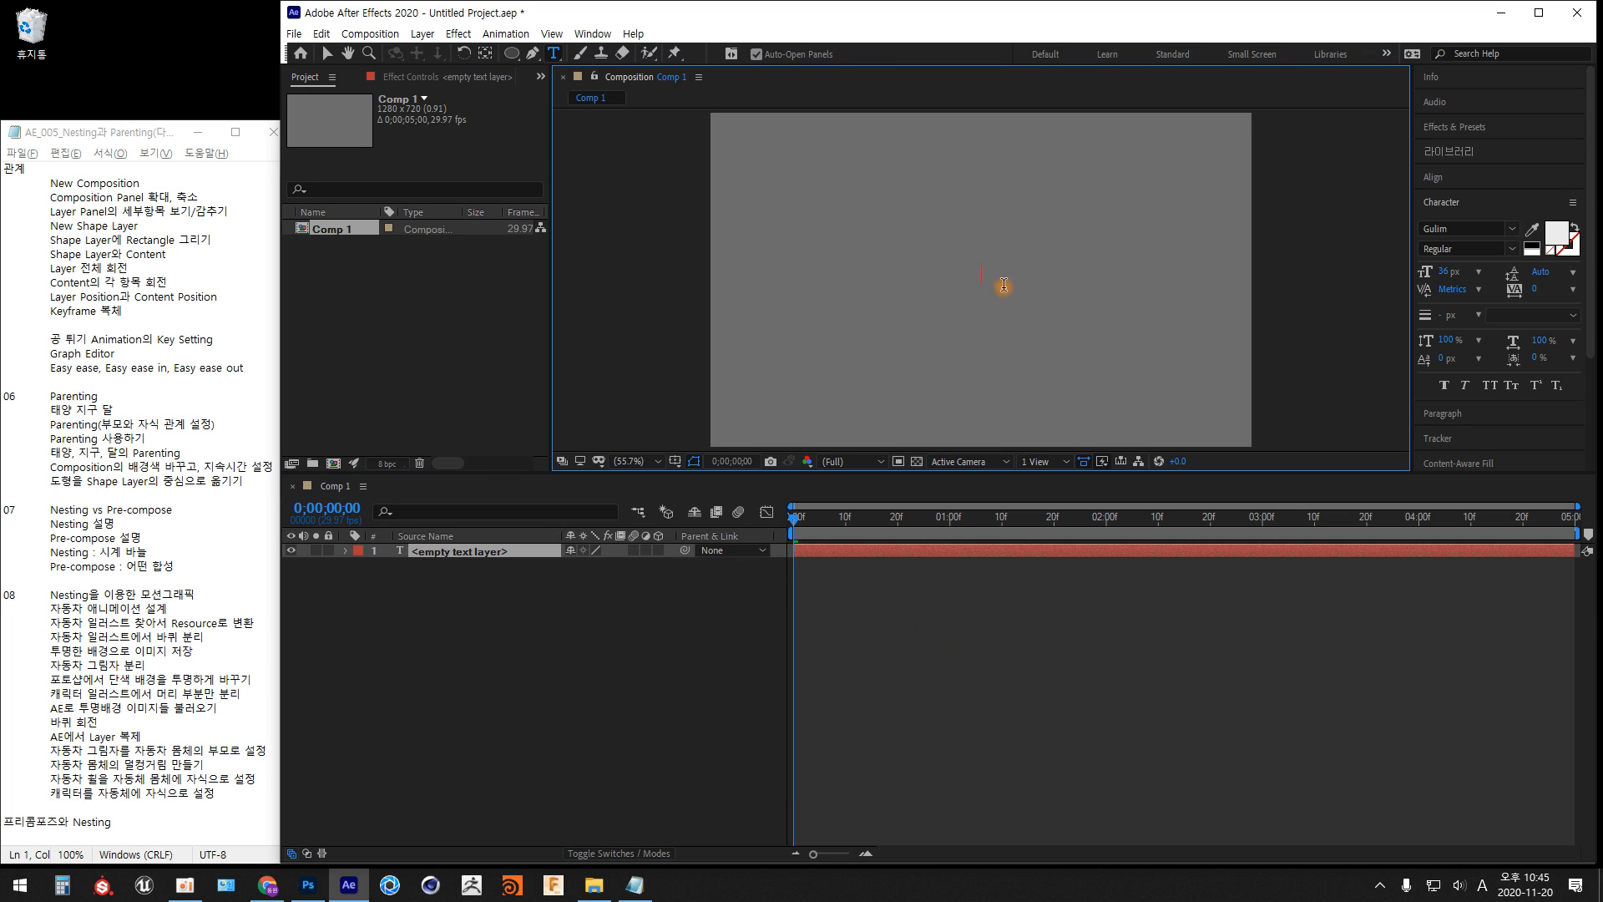
{"action": "type", "text": "1234567890"}
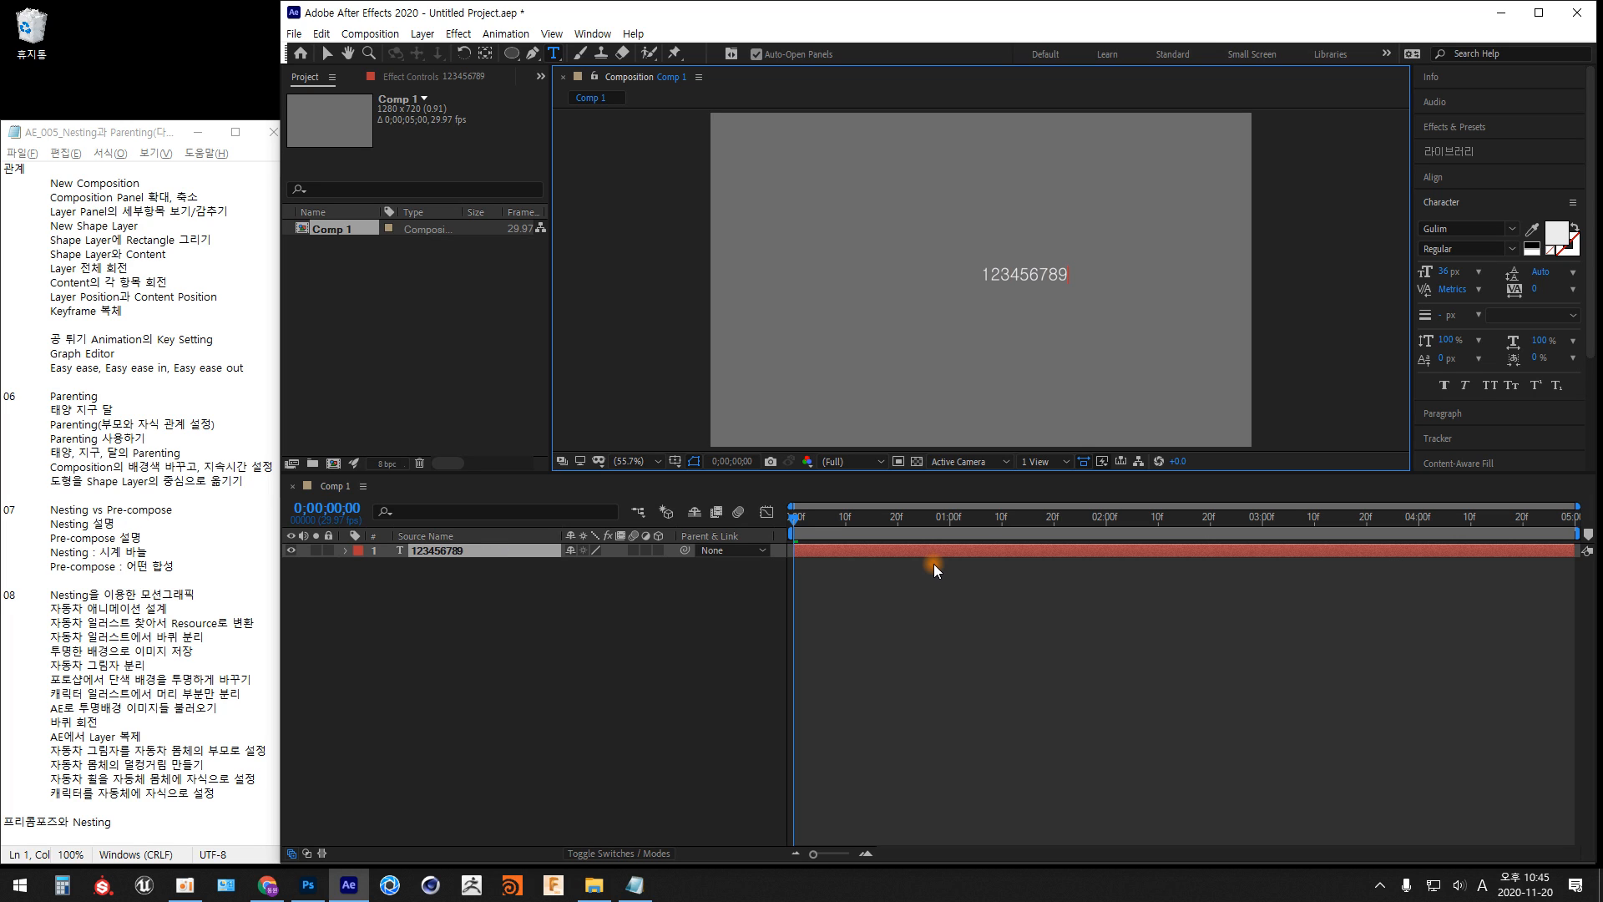
Set the number text's font size to 57 px and move it to just below the frame's centre
{"action": "key", "text": "ctrl+a"}
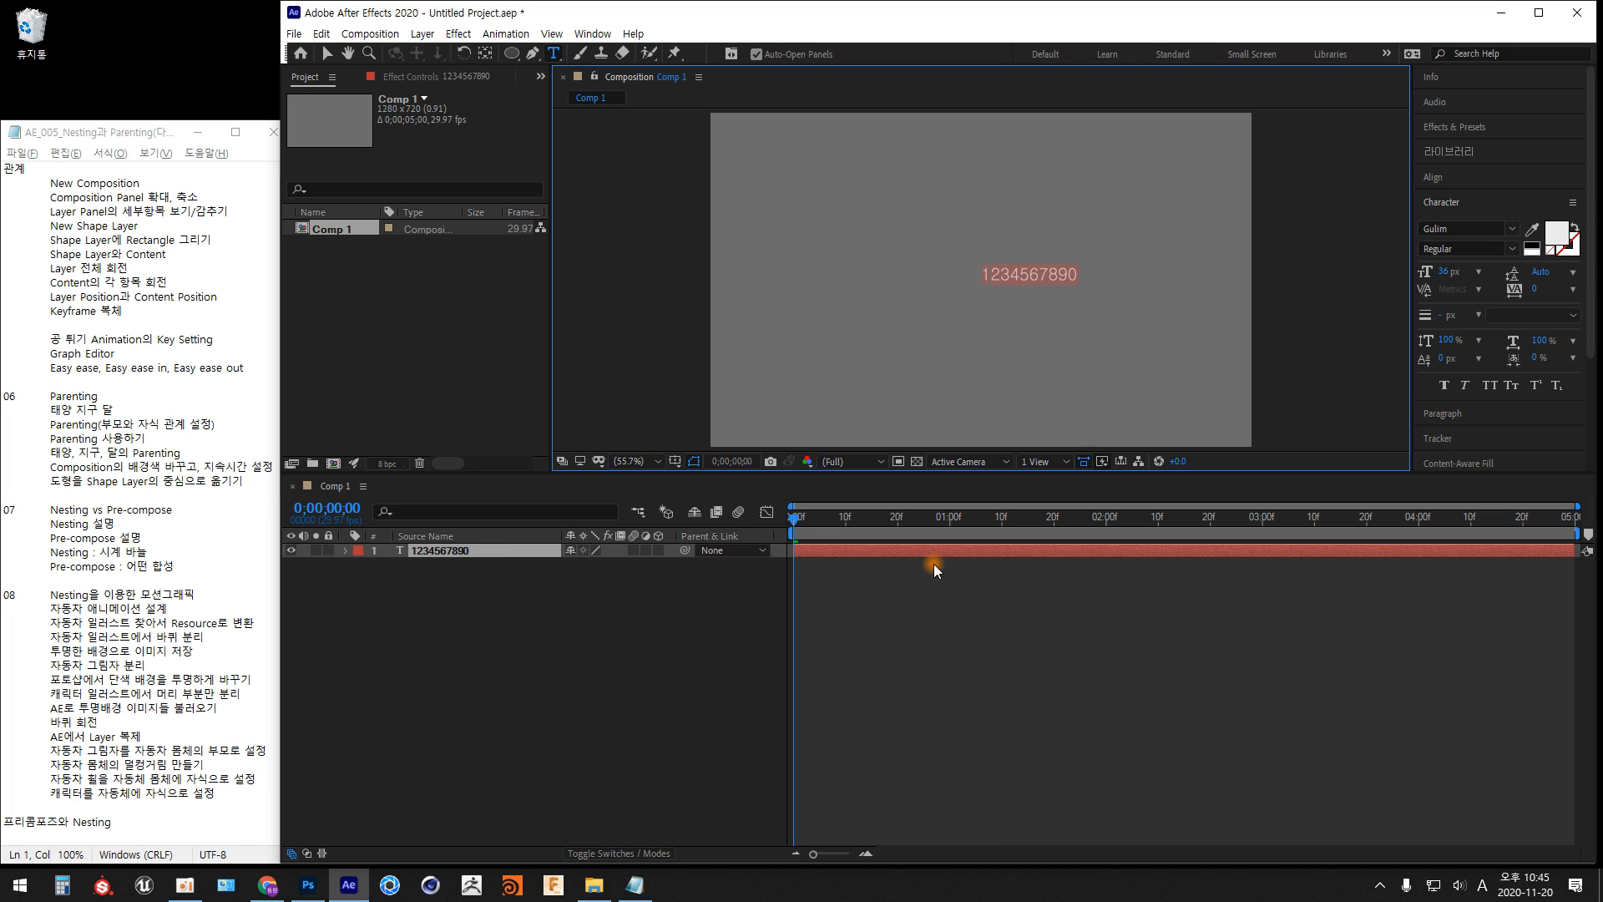
{"action": "left_click_drag", "start_coordinate": [1444, 271], "coordinate": [1463, 272]}
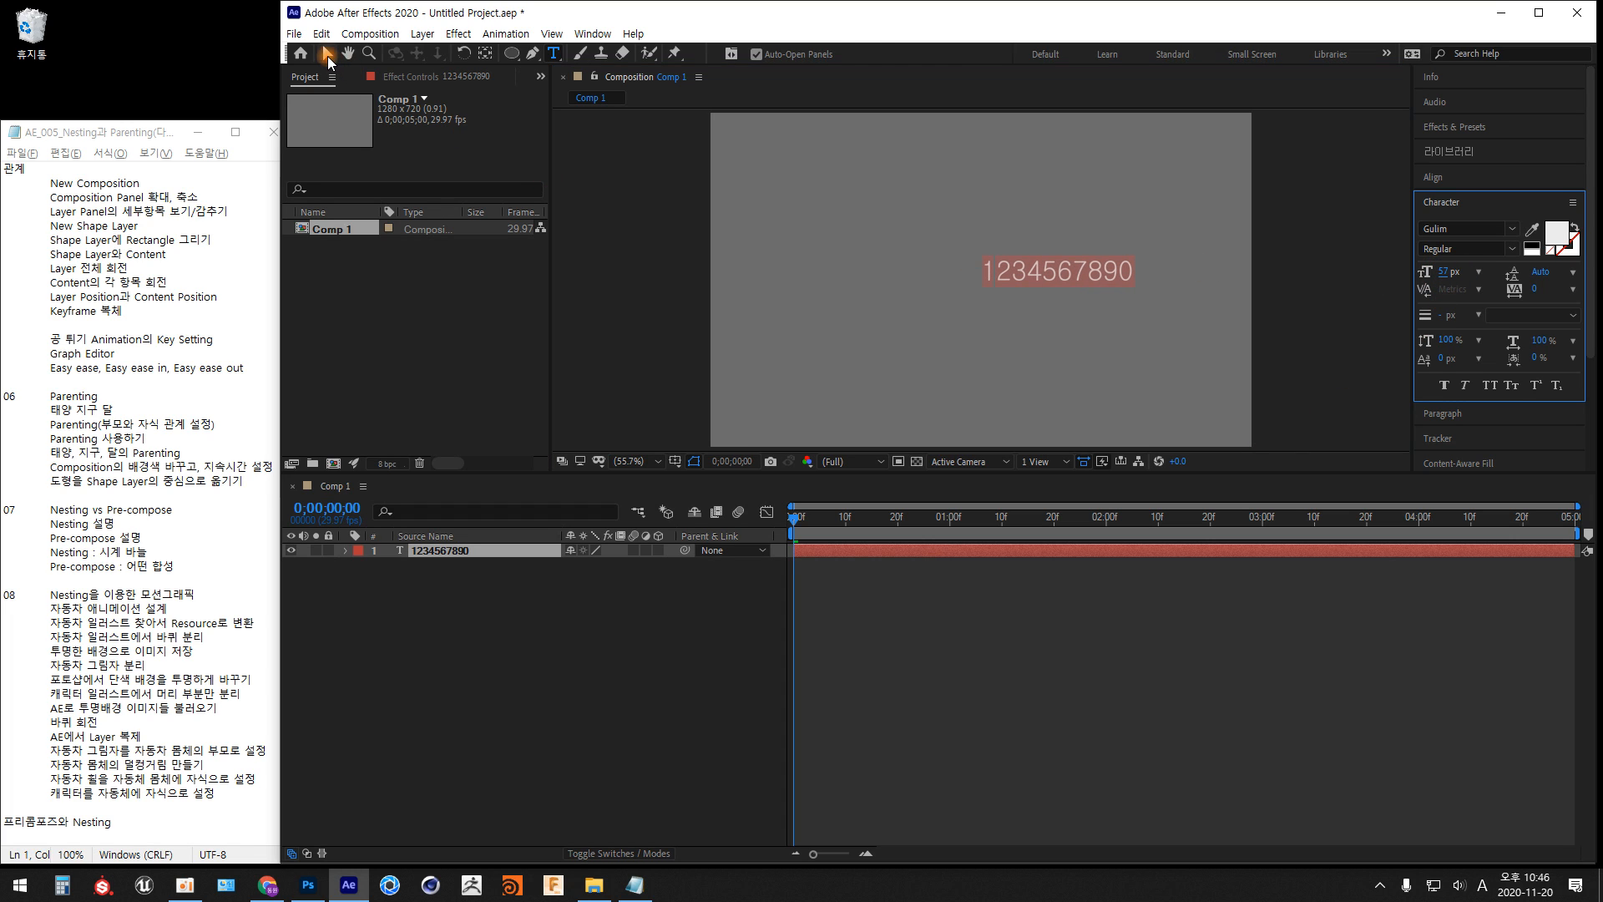
{"action": "left_click", "coordinate": [327, 53]}
{"action": "left_click_drag", "start_coordinate": [1035, 274], "coordinate": [888, 320]}
{"action": "left_click", "coordinate": [667, 361]}
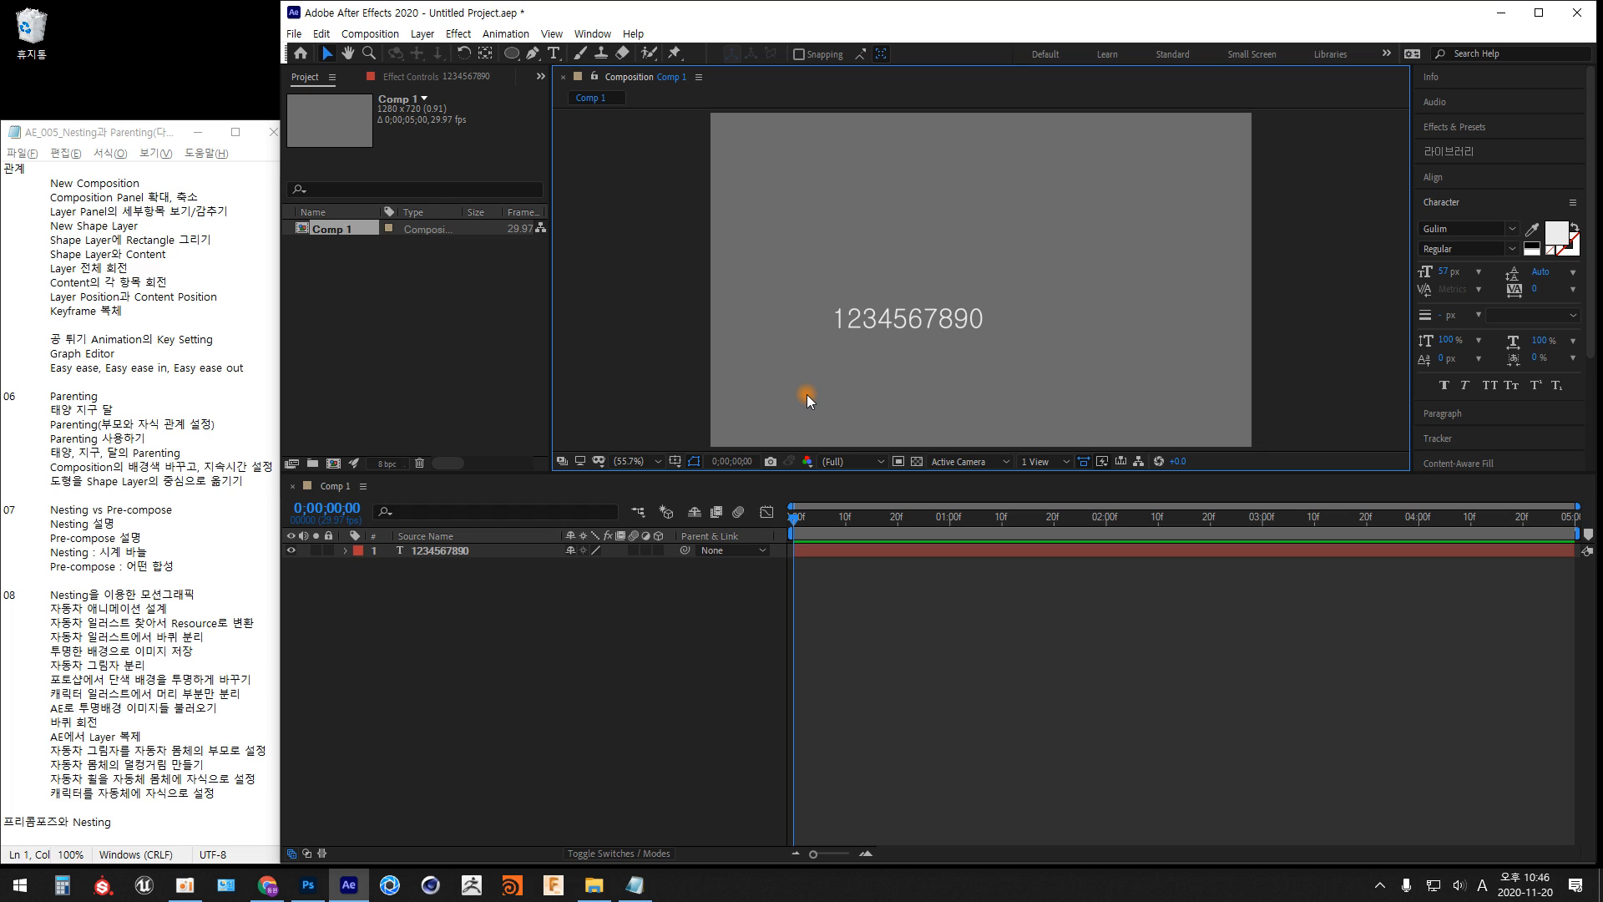
View the composition at 400% magnification and bring the number text into view with the Hand tool
{"action": "left_click", "coordinate": [660, 458]}
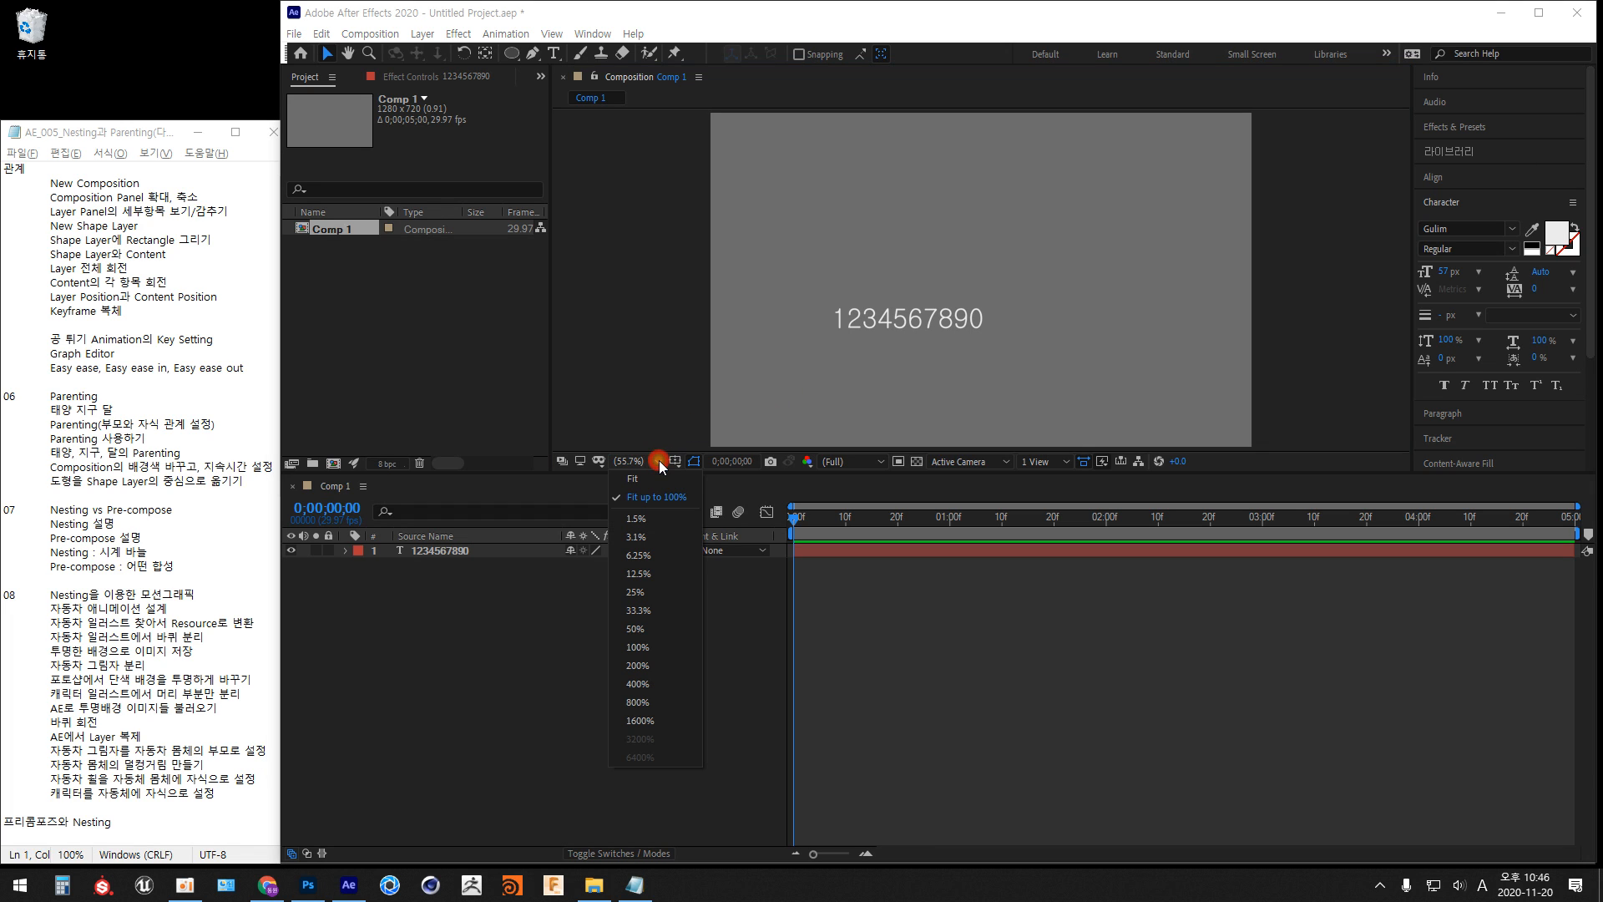
{"action": "left_click", "coordinate": [638, 684]}
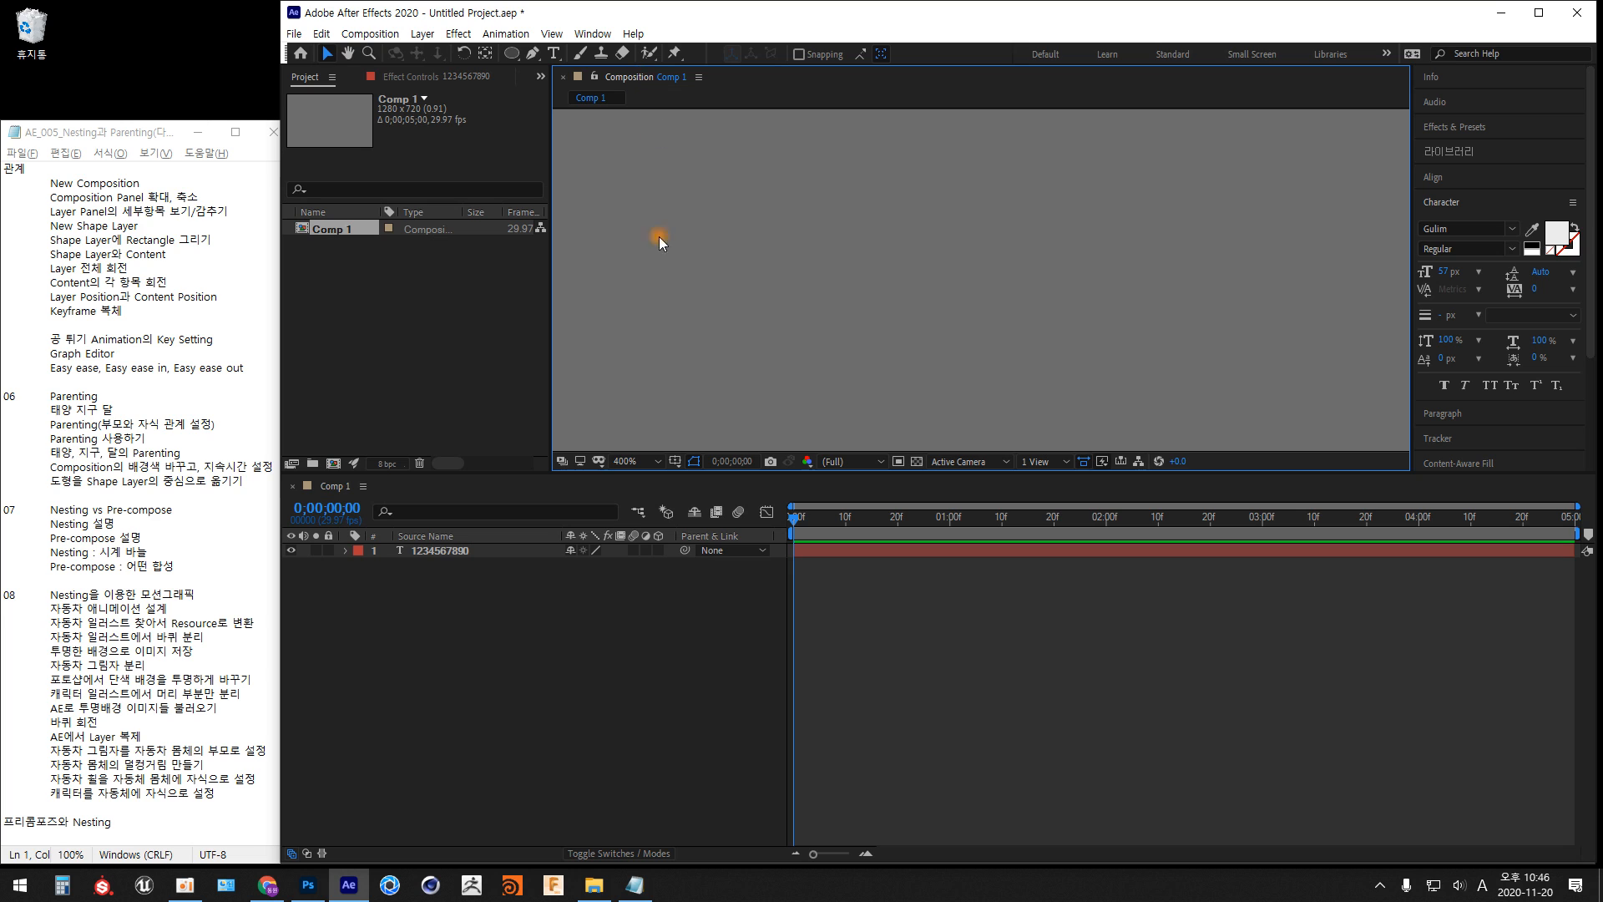
{"action": "key", "text": "h"}
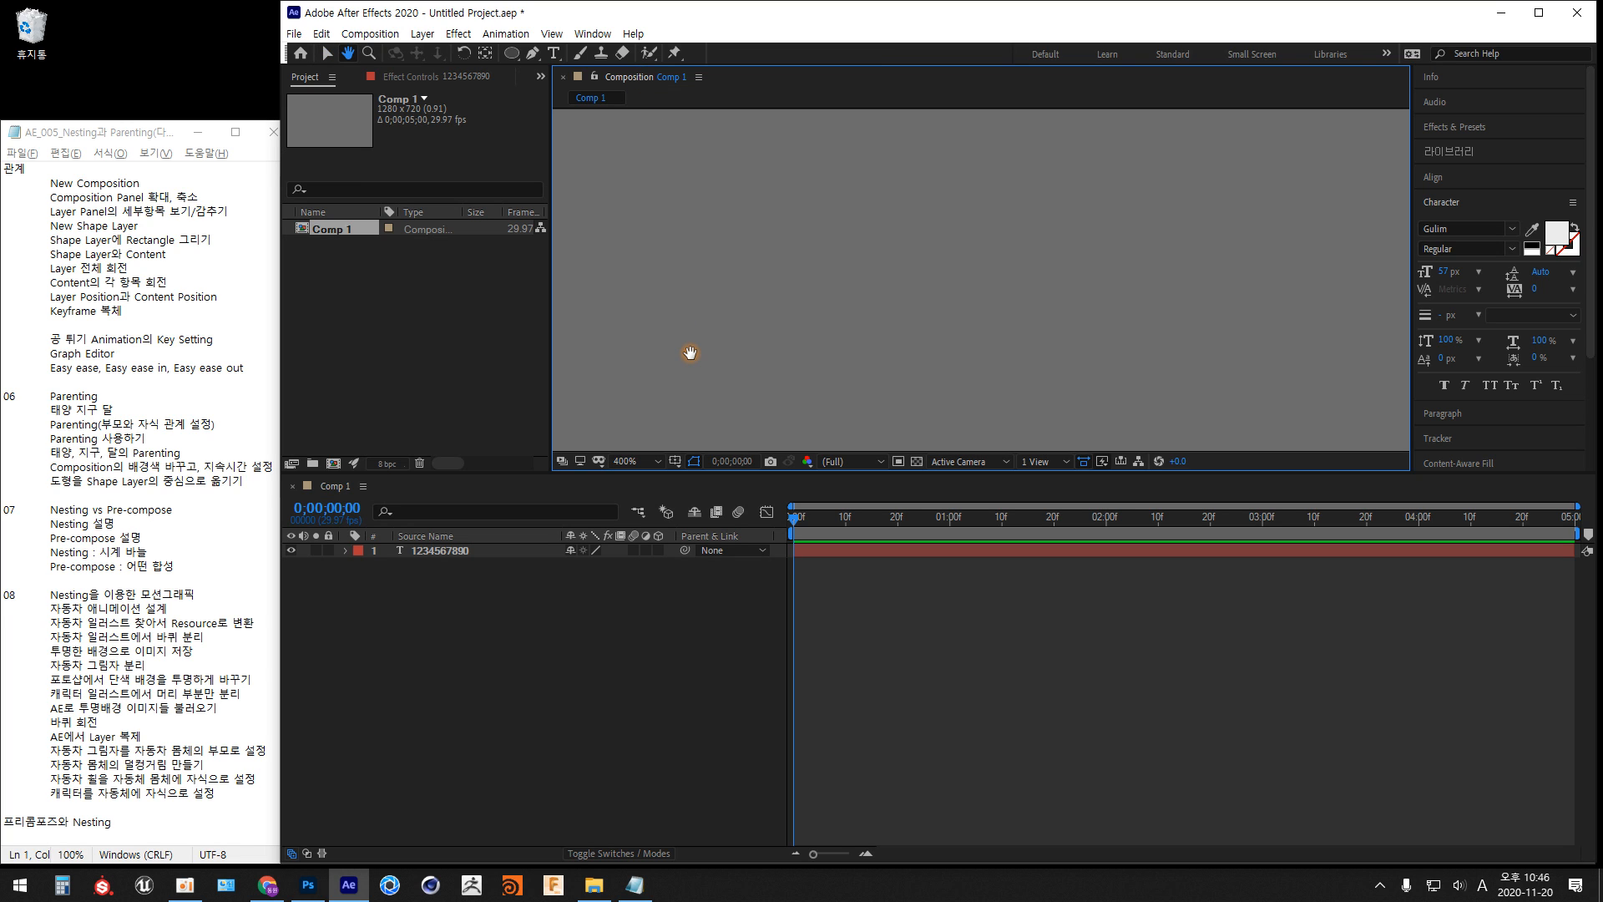
{"action": "left_click_drag", "start_coordinate": [689, 357], "coordinate": [859, 258]}
{"action": "left_click_drag", "start_coordinate": [823, 345], "coordinate": [950, 229]}
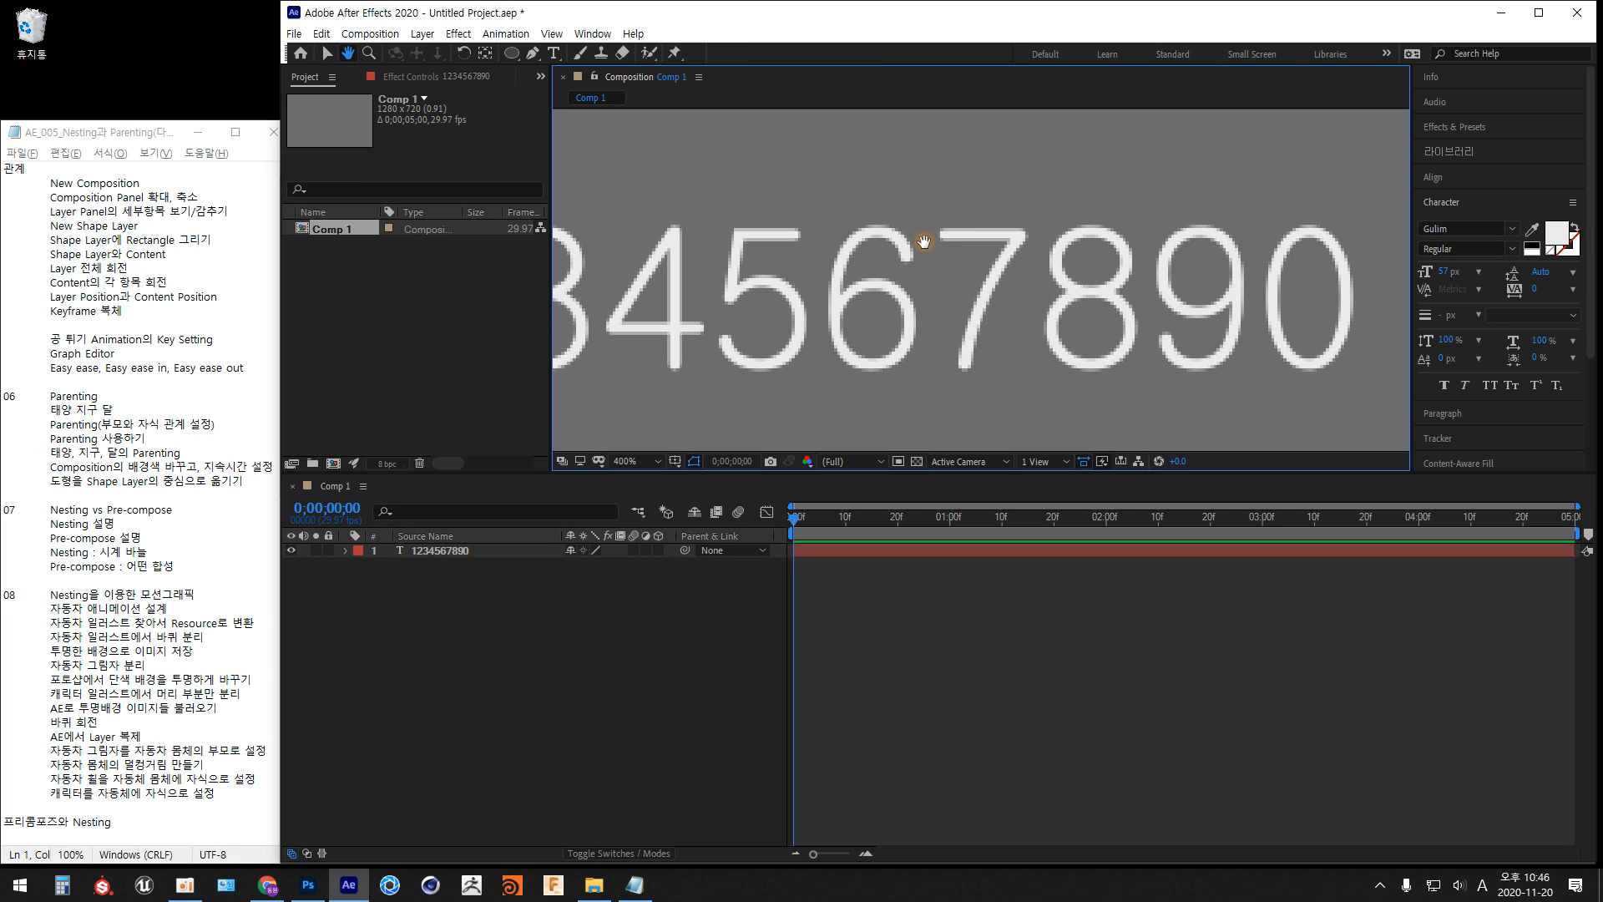
Show the start of the number text, reset the composition view to 100%, and reduce it to 50% with the whole frame in view
{"action": "left_click_drag", "start_coordinate": [754, 314], "coordinate": [950, 308]}
{"action": "key", "text": "v"}
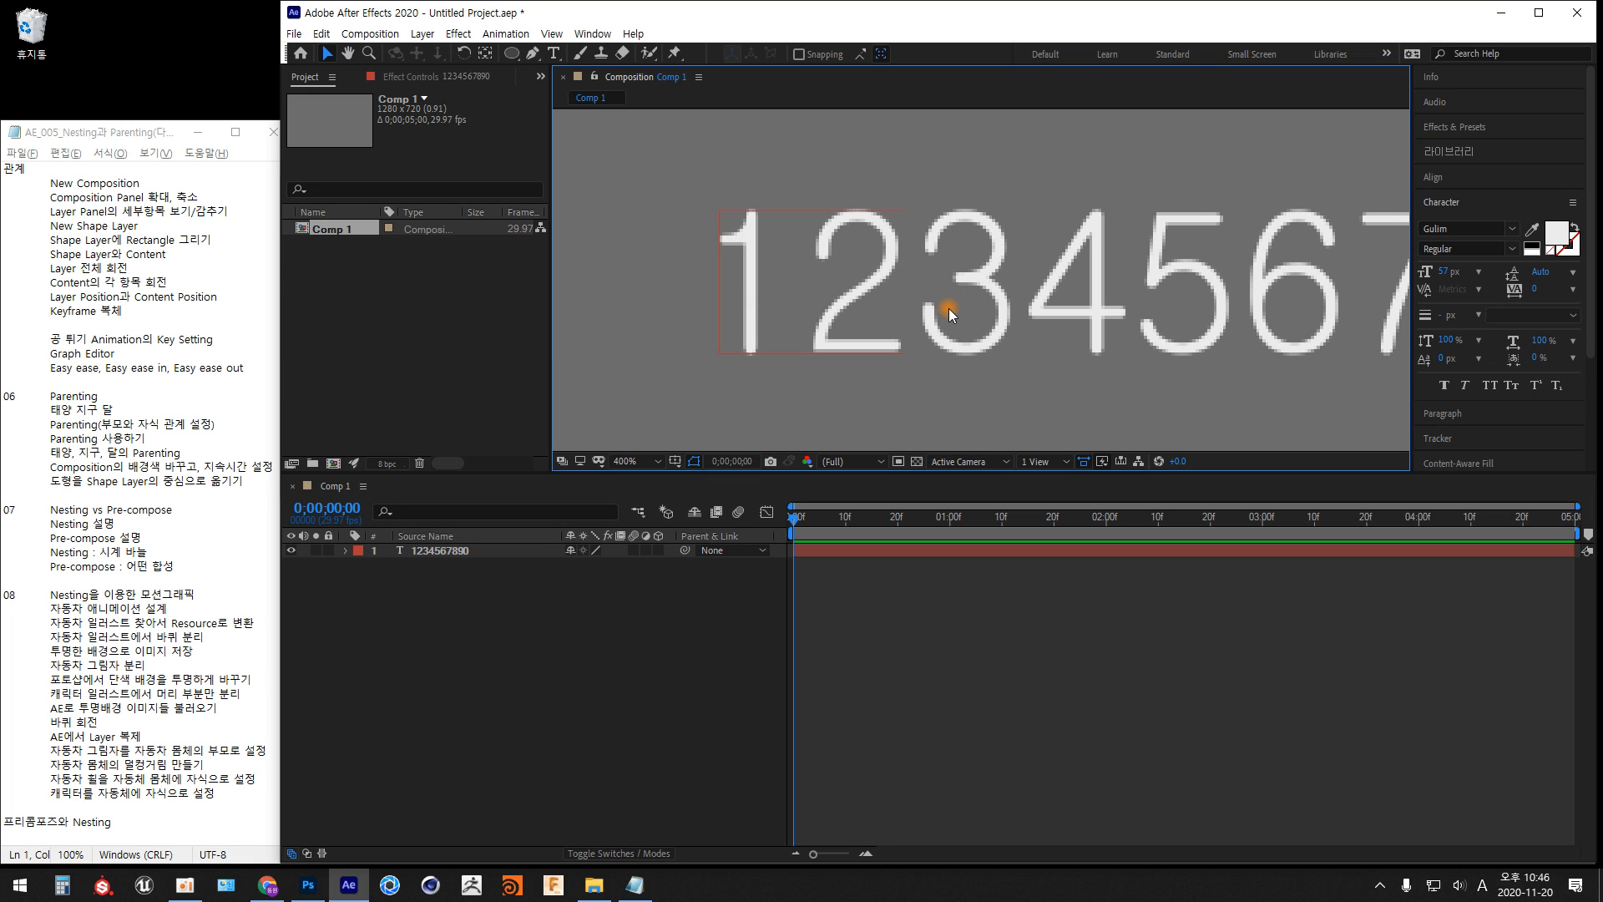
{"action": "key", "text": "slash"}
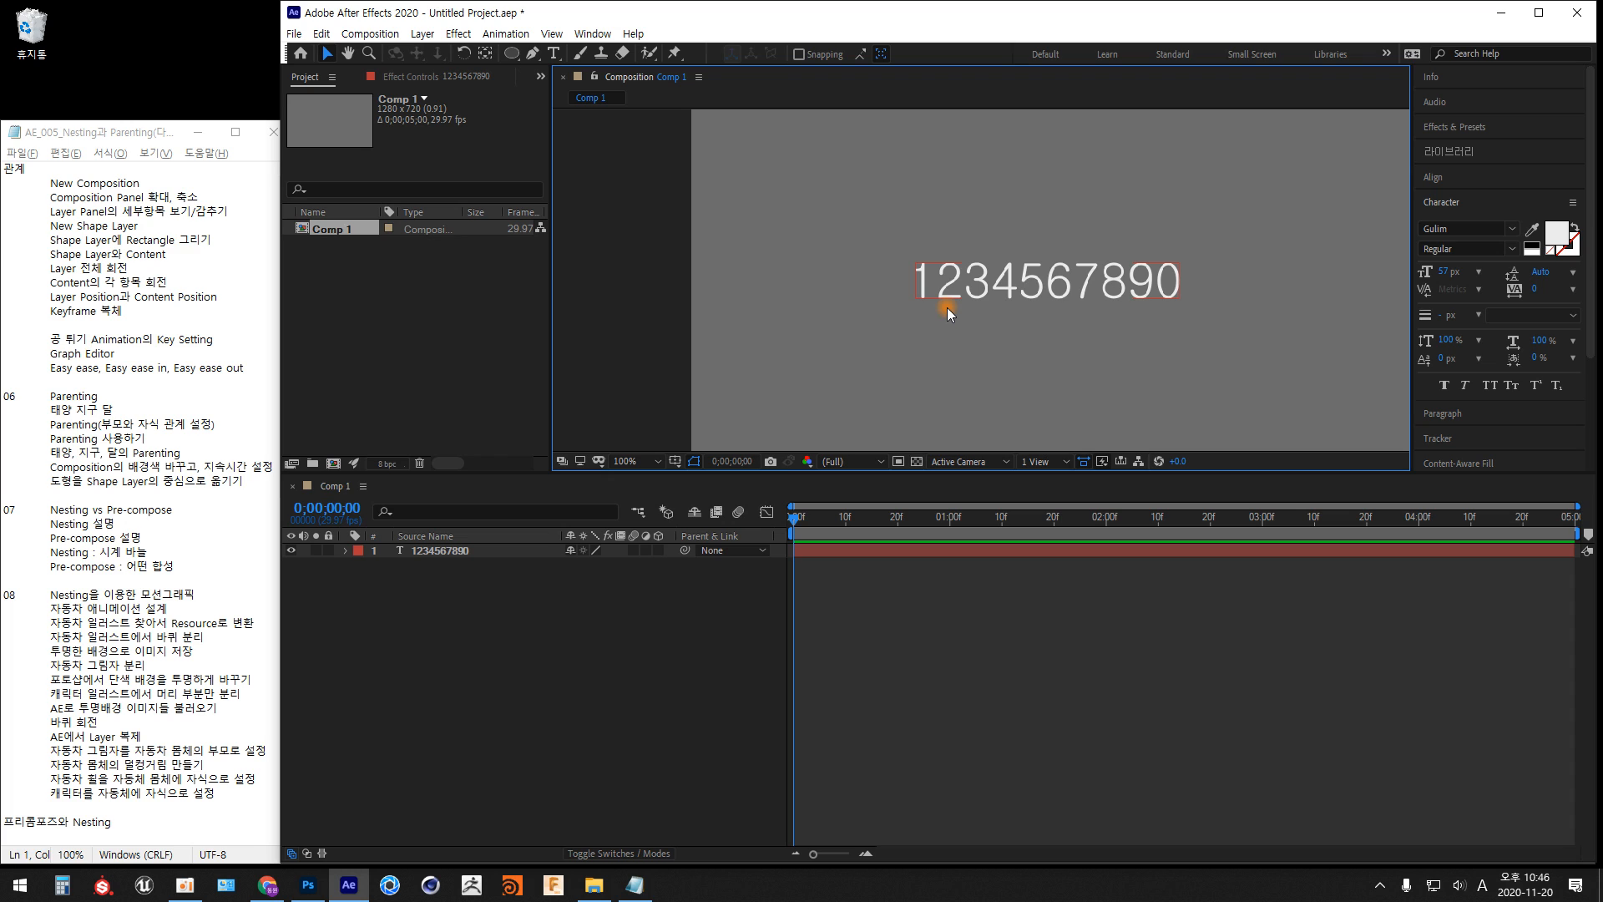
{"action": "key", "text": "comma"}
{"action": "left_click_drag", "start_coordinate": [985, 311], "coordinate": [819, 334]}
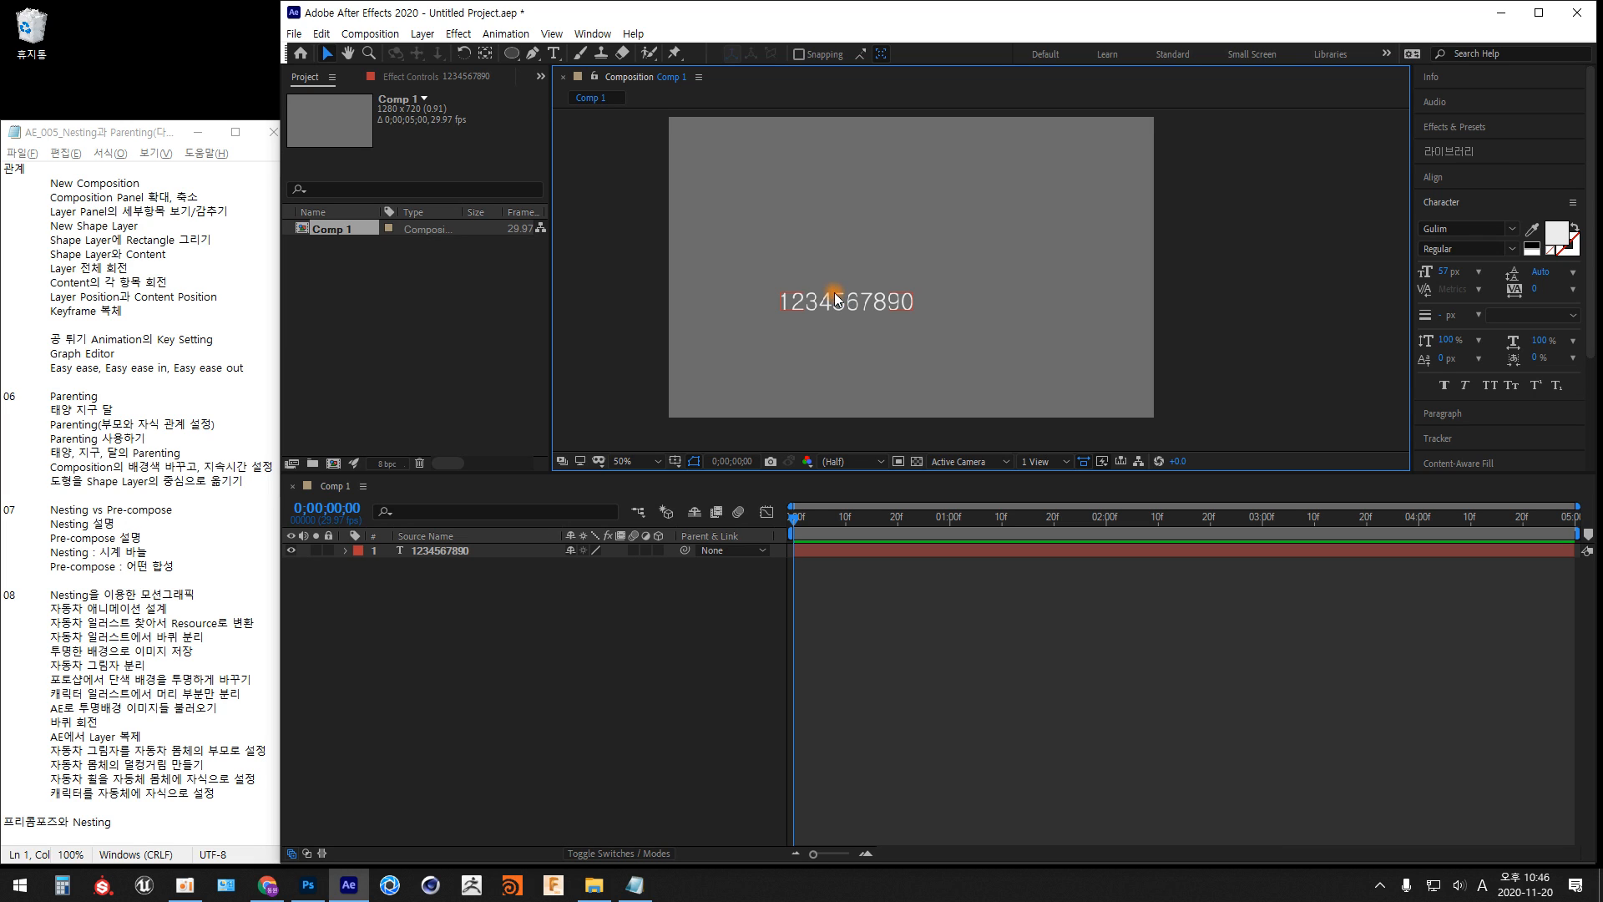
Insert spaces after the "12" in the number text with the Type tool, remove them again and return to the Selection tool
{"action": "left_click", "coordinate": [553, 53]}
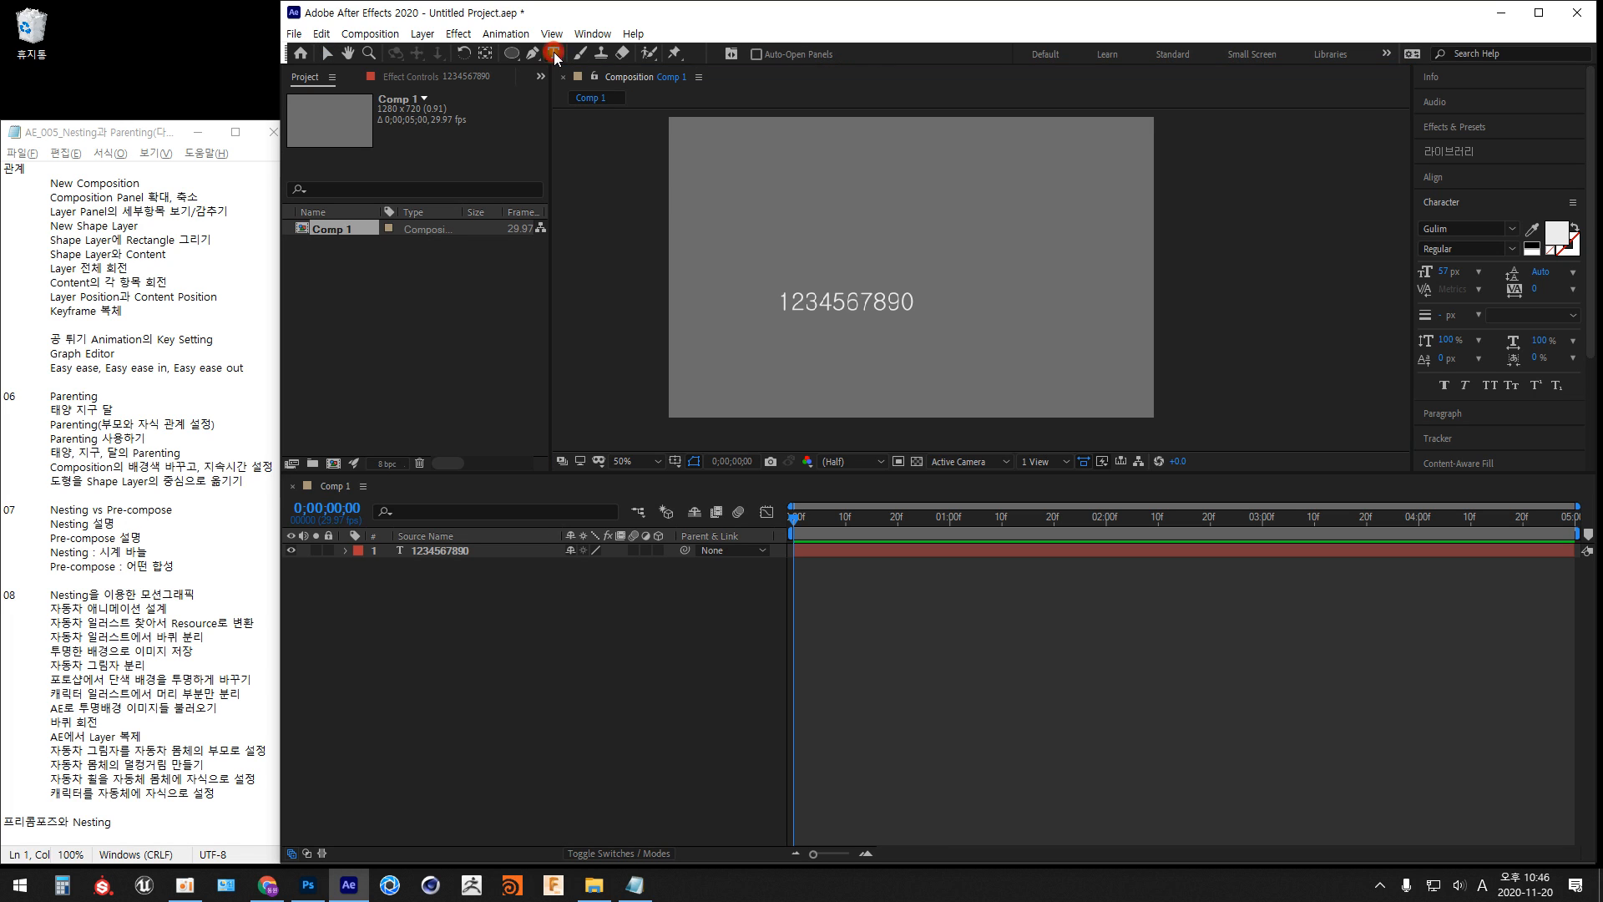
{"action": "left_click", "coordinate": [801, 297]}
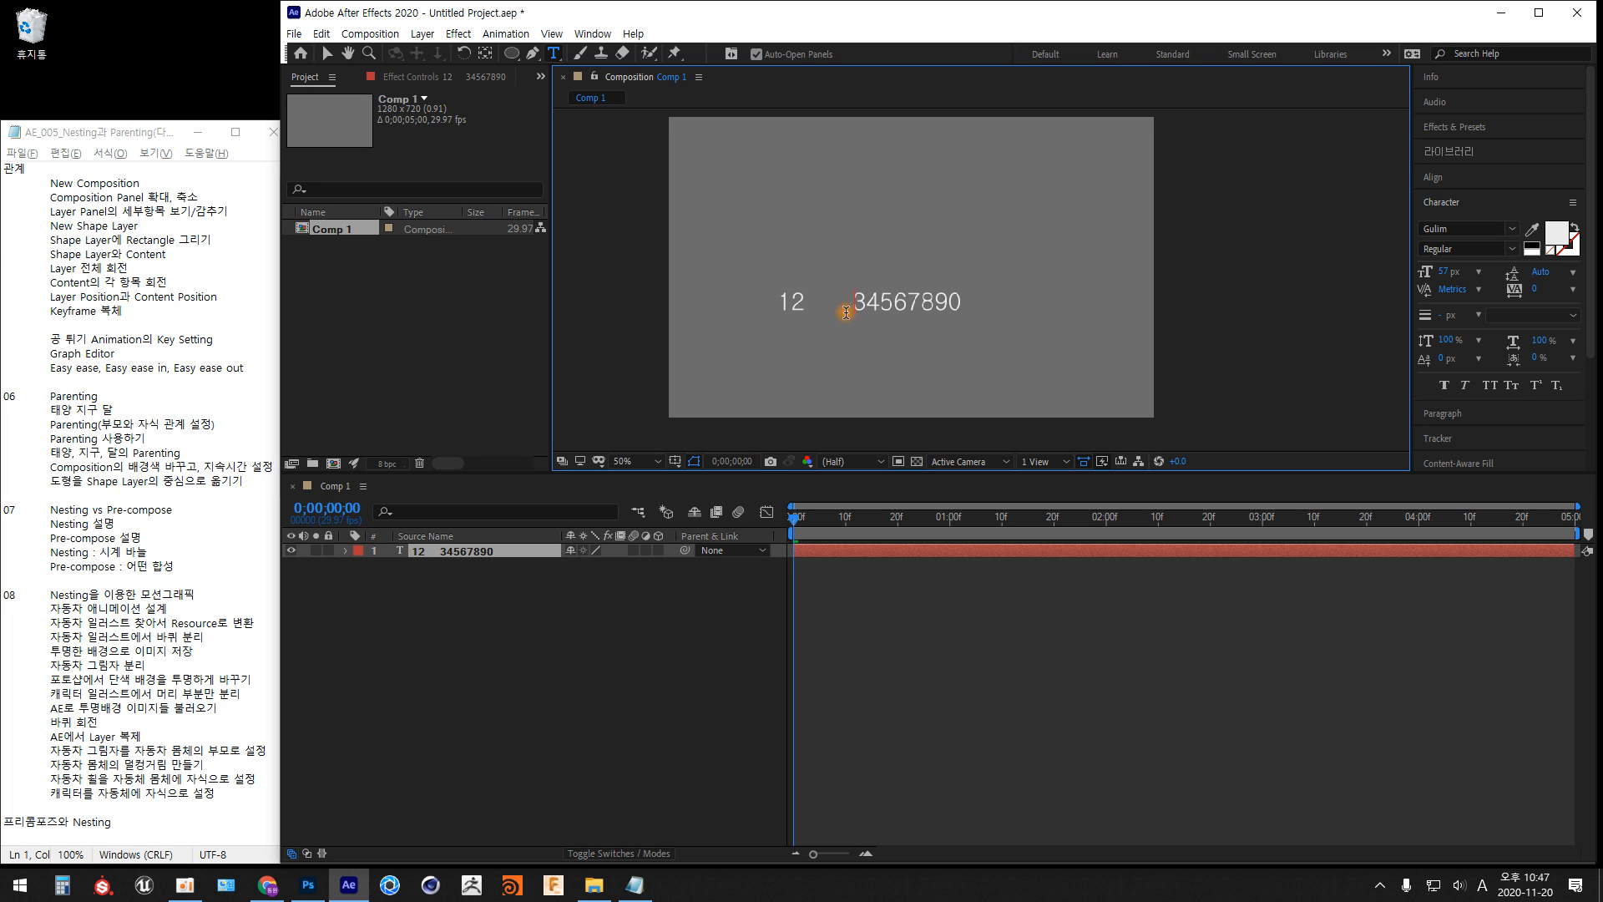
{"action": "key", "text": "BackSpace"}
{"action": "key", "text": "BackSpace"}
{"action": "key", "text": "BackSpace"}
{"action": "key", "text": "BackSpace"}
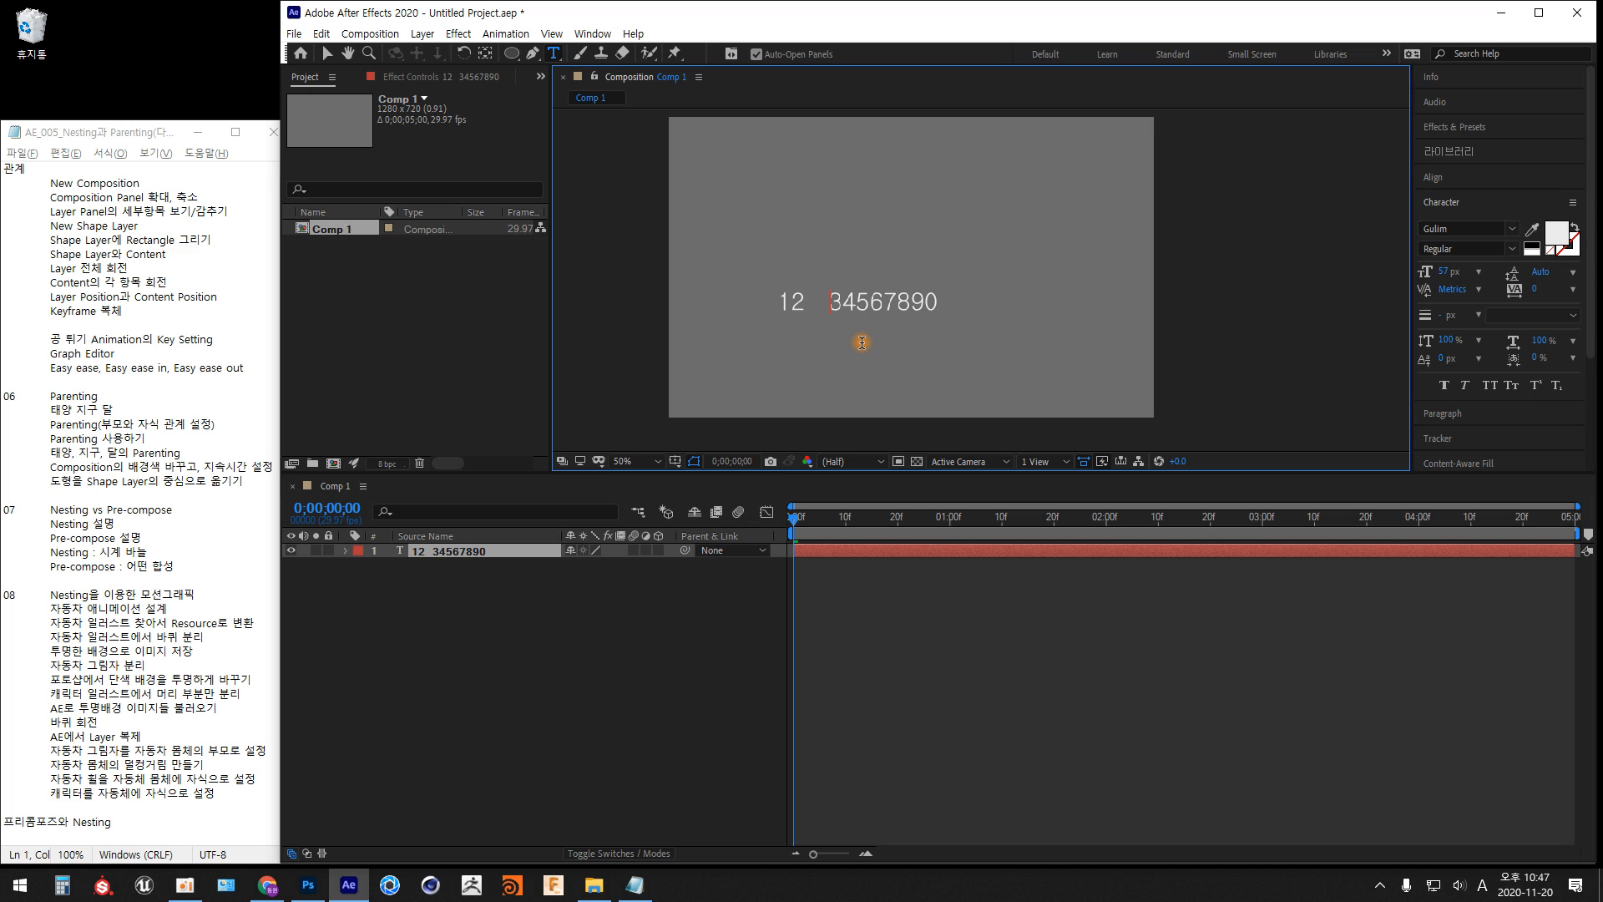
{"action": "key", "text": "BackSpace"}
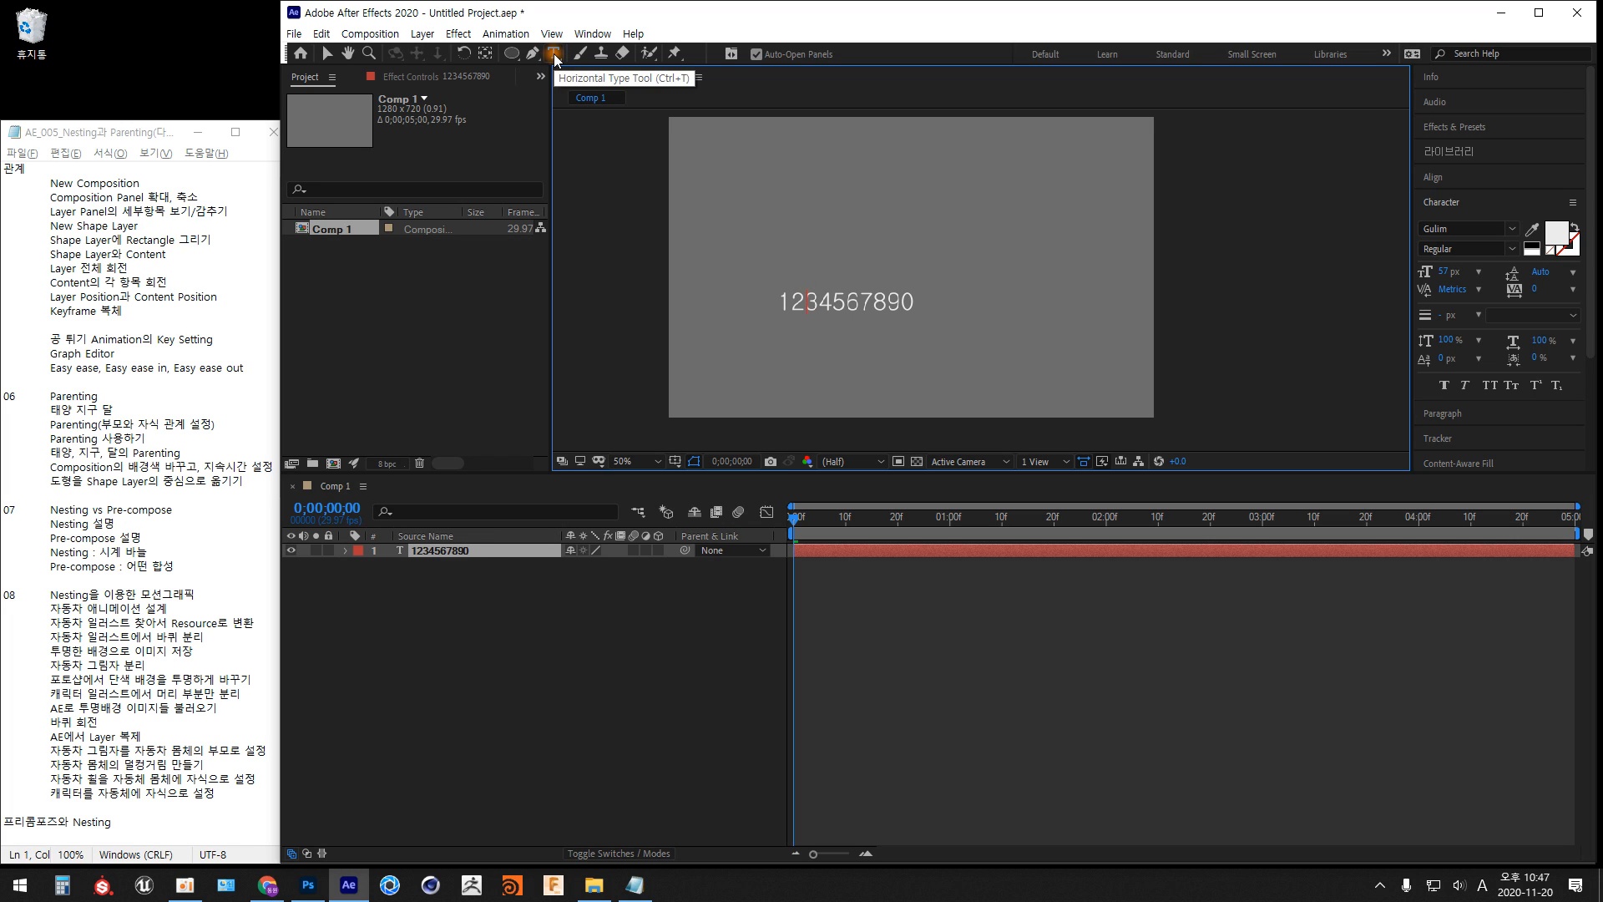
{"action": "left_click", "coordinate": [330, 54]}
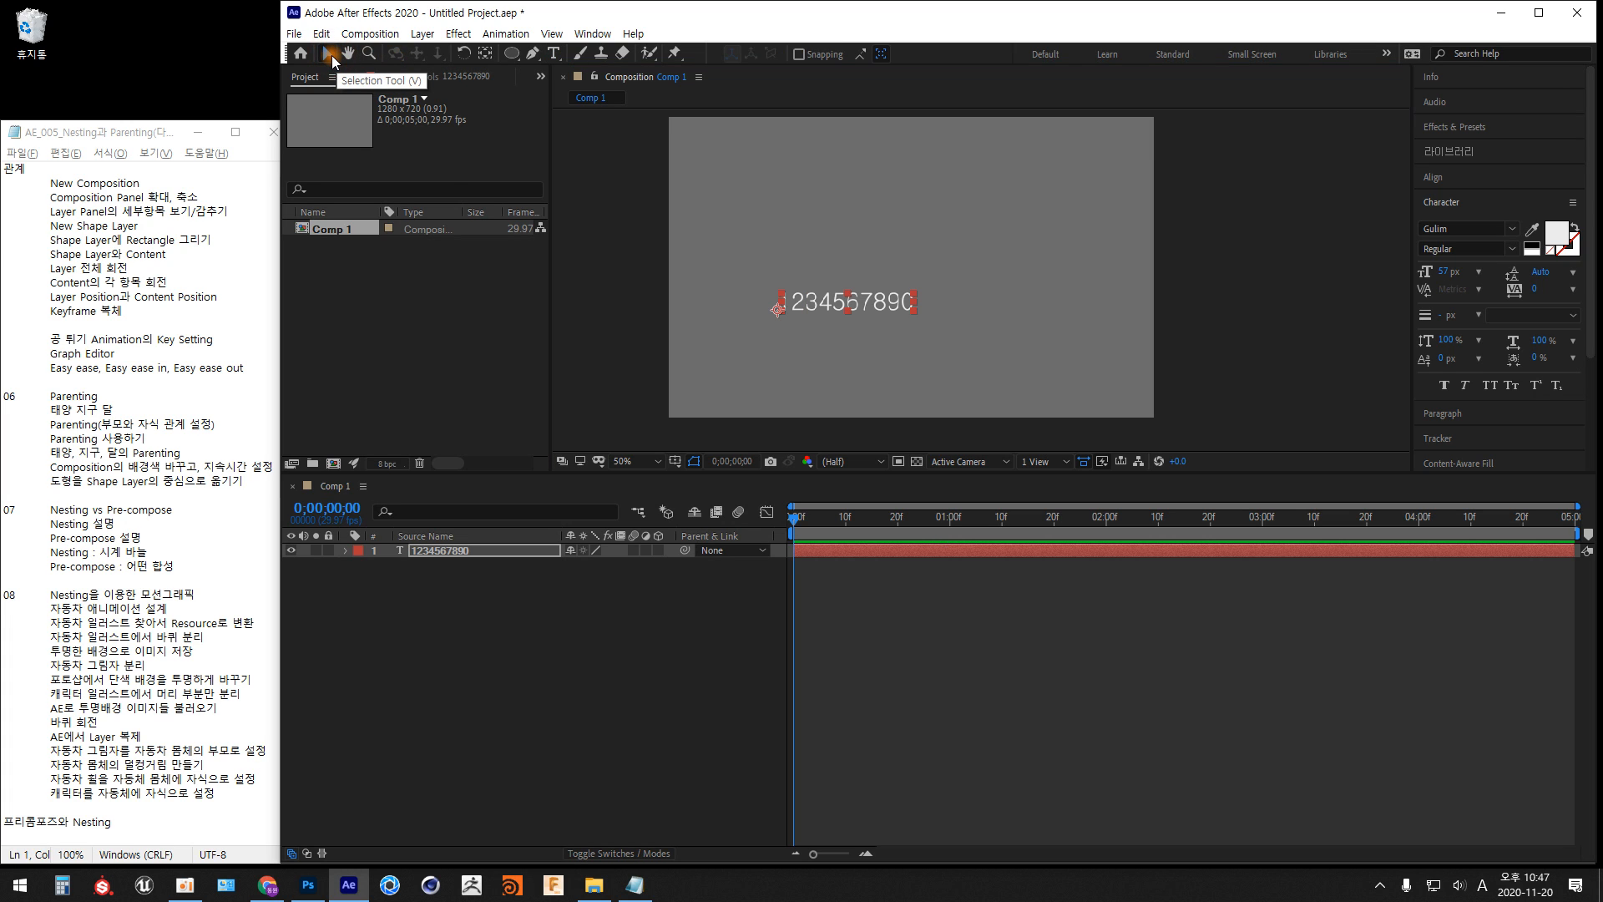
Pan the composition frame around inside its viewer with the Hand tool, switching between the Hand and Selection tools
{"action": "key", "text": "h"}
{"action": "left_click_drag", "start_coordinate": [742, 358], "coordinate": [776, 364]}
{"action": "key", "text": "v"}
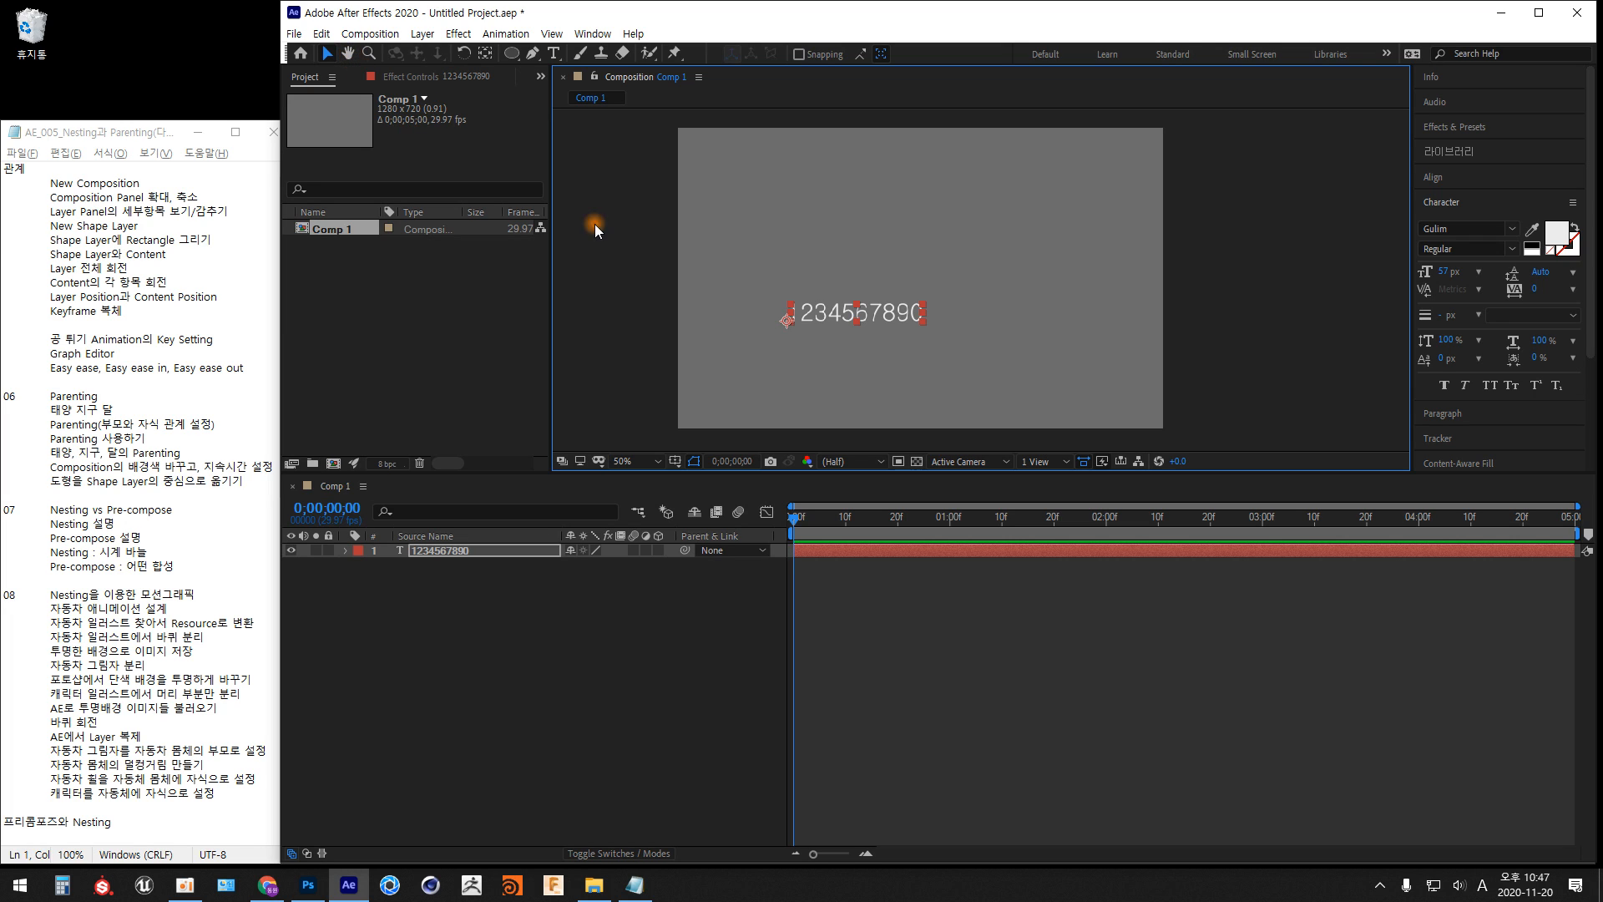
{"action": "key", "text": "h"}
{"action": "mouse_move", "coordinate": [823, 359]}
{"action": "left_mouse_down"}
{"action": "mouse_move", "coordinate": [725, 360]}
{"action": "mouse_move", "coordinate": [798, 368]}
{"action": "left_mouse_up"}
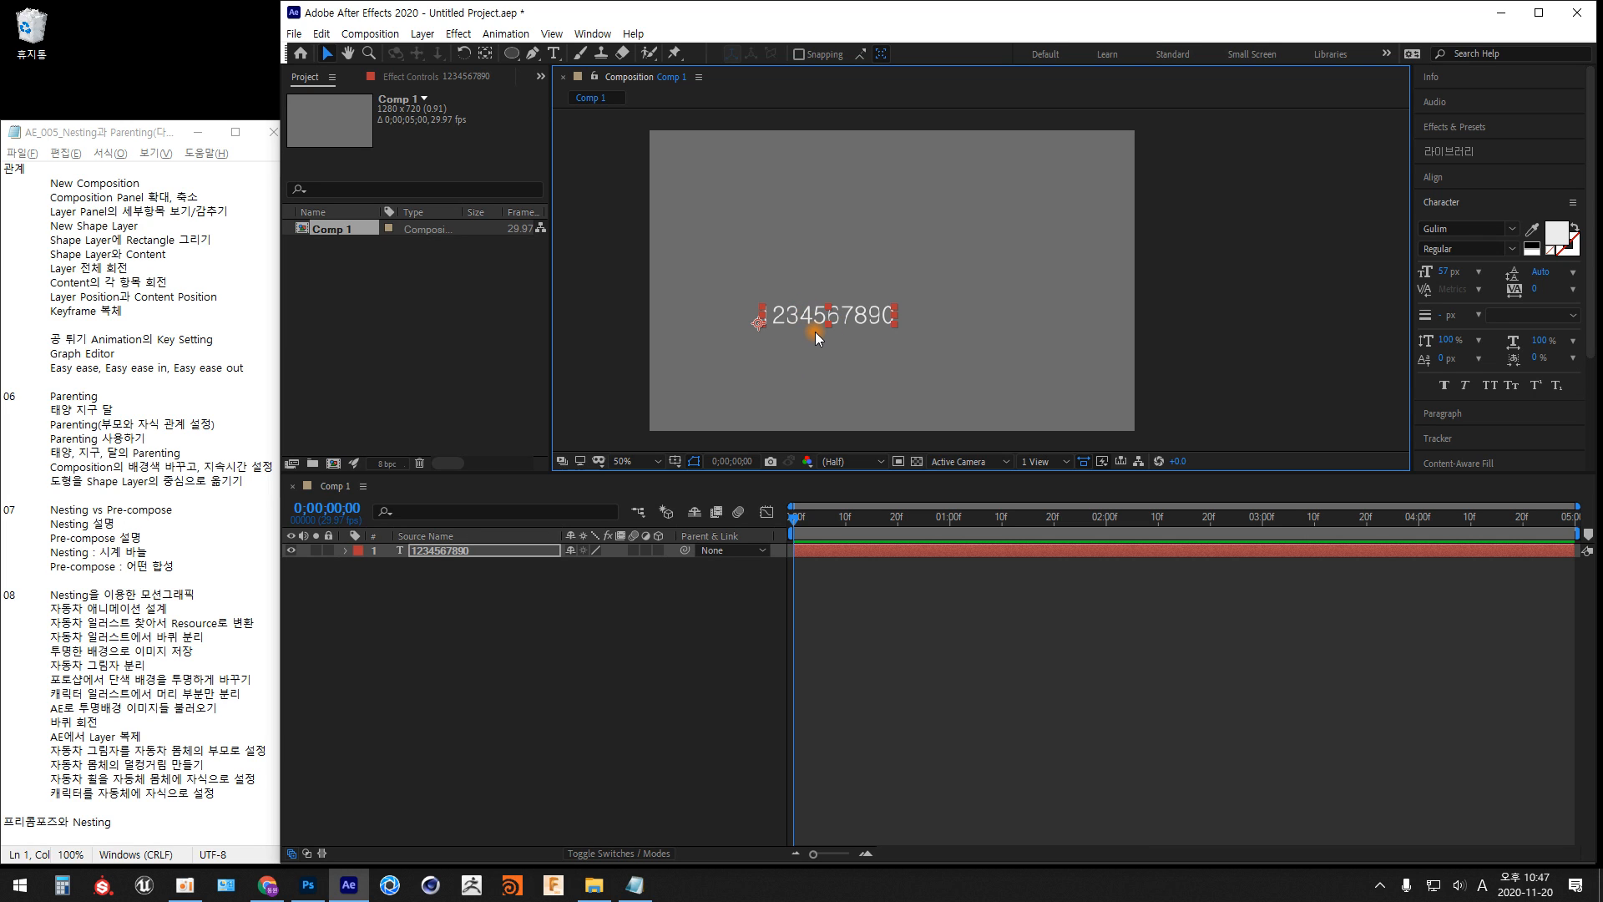
Switch to Photoshop, enlarge the Untitled-2 canvas view and reduce it to 33.3%, and switch back to After Effects
{"action": "key", "text": "alt+Tab"}
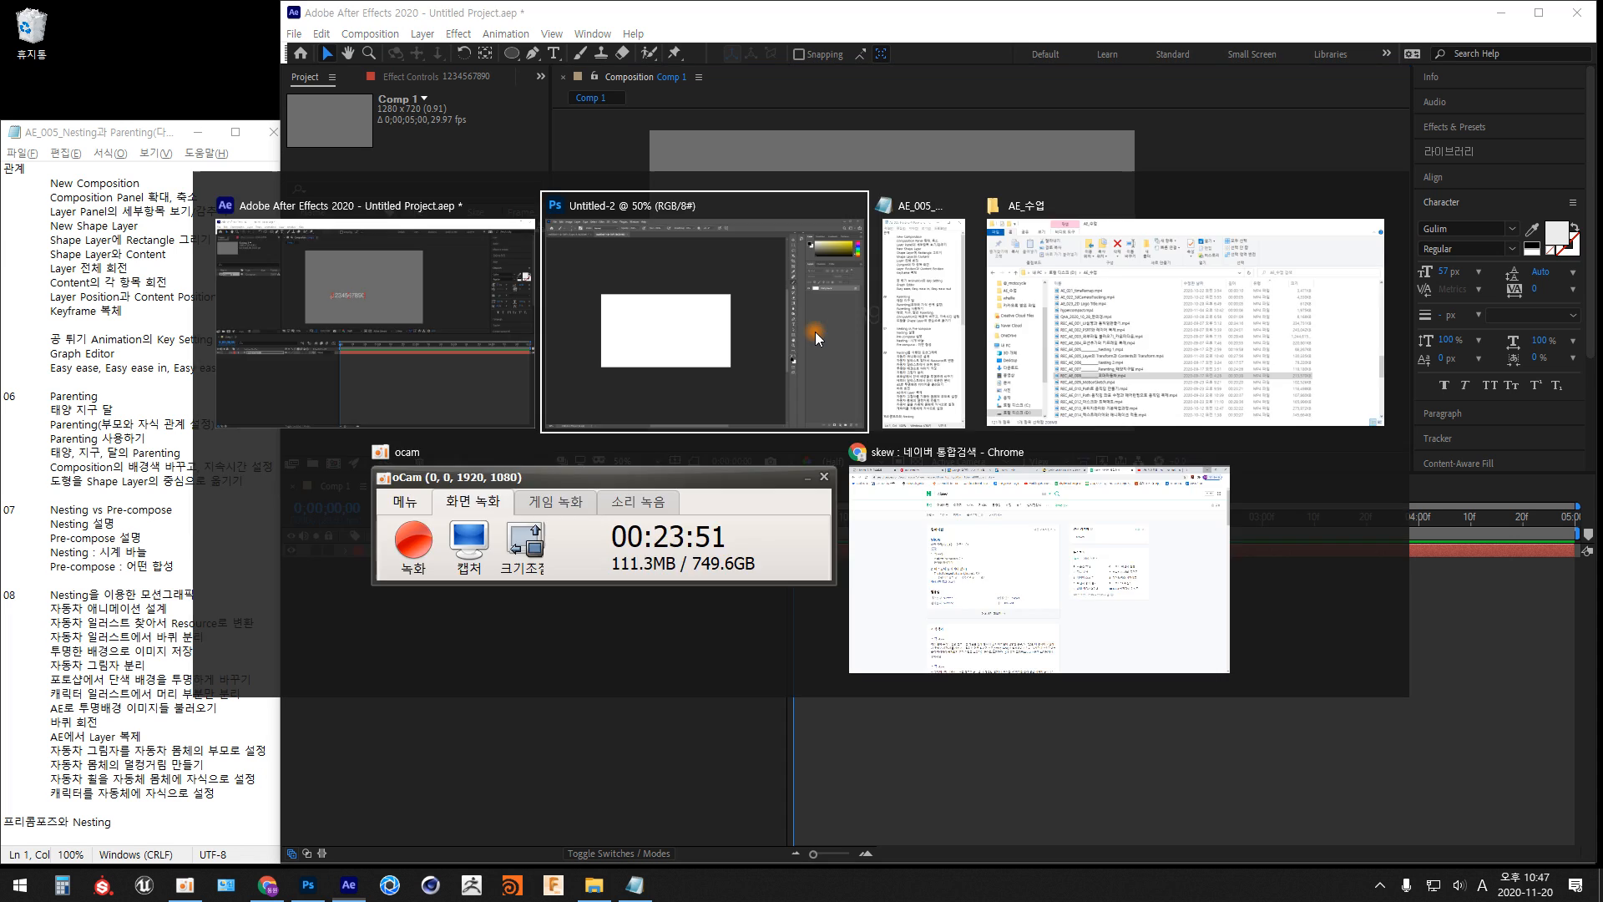
{"action": "key", "text": "ctrl+plus"}
{"action": "key", "text": "ctrl+minus"}
{"action": "key", "text": "ctrl+minus"}
{"action": "key", "text": "ctrl+minus"}
{"action": "key", "text": "alt+Tab"}
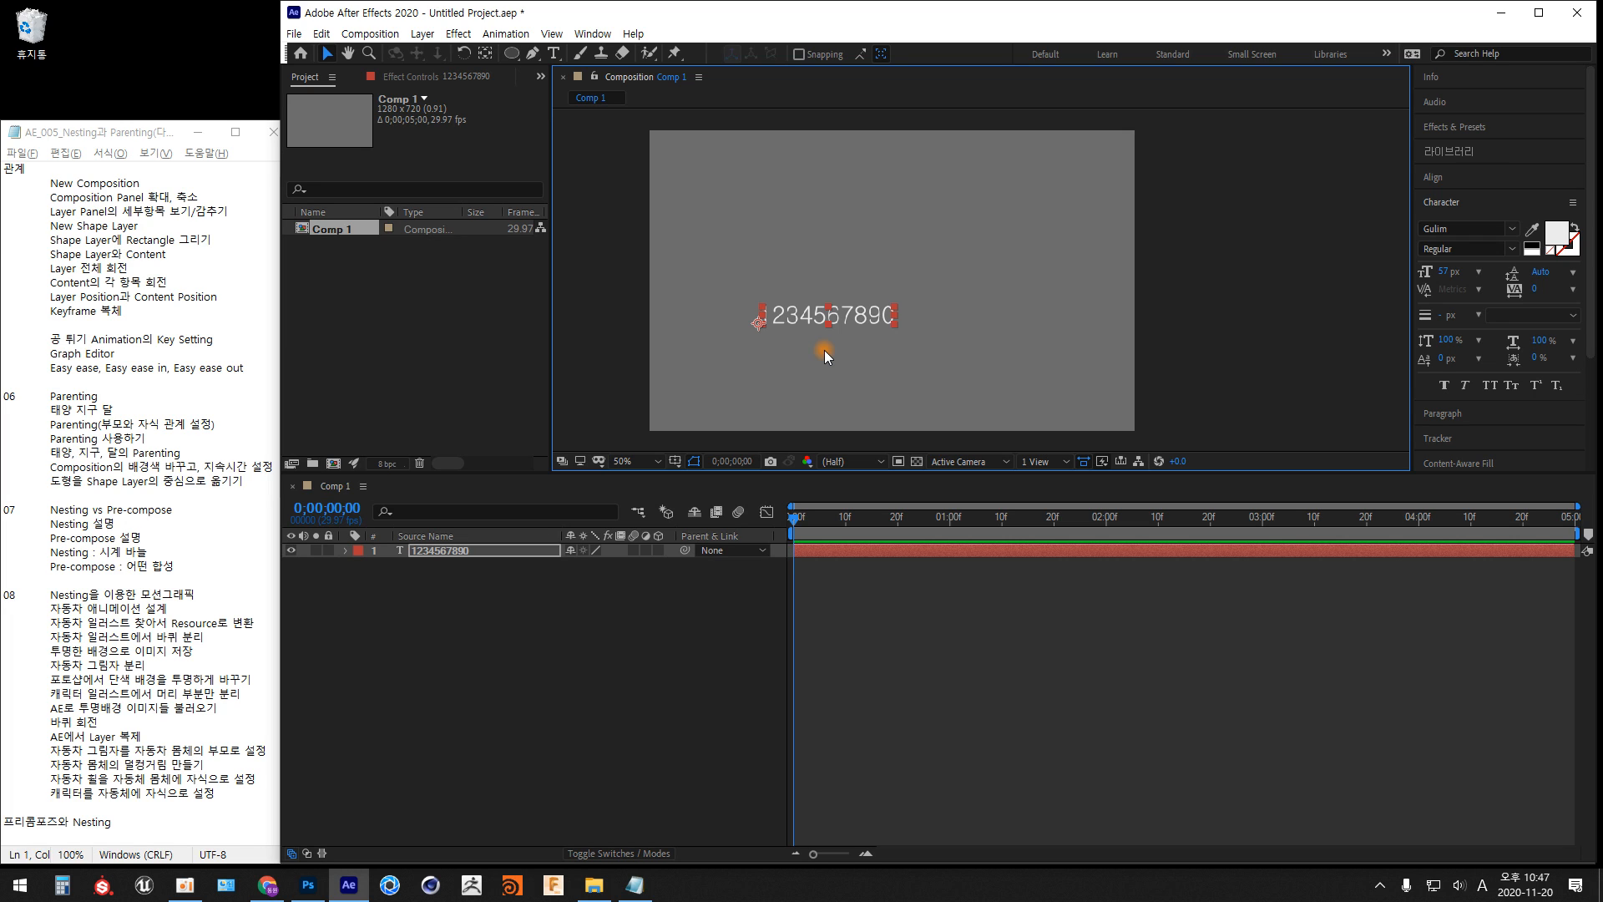
Reduce the composition view to 12.5% and enlarge it back to 50%
{"action": "key", "text": "comma"}
{"action": "key", "text": "comma"}
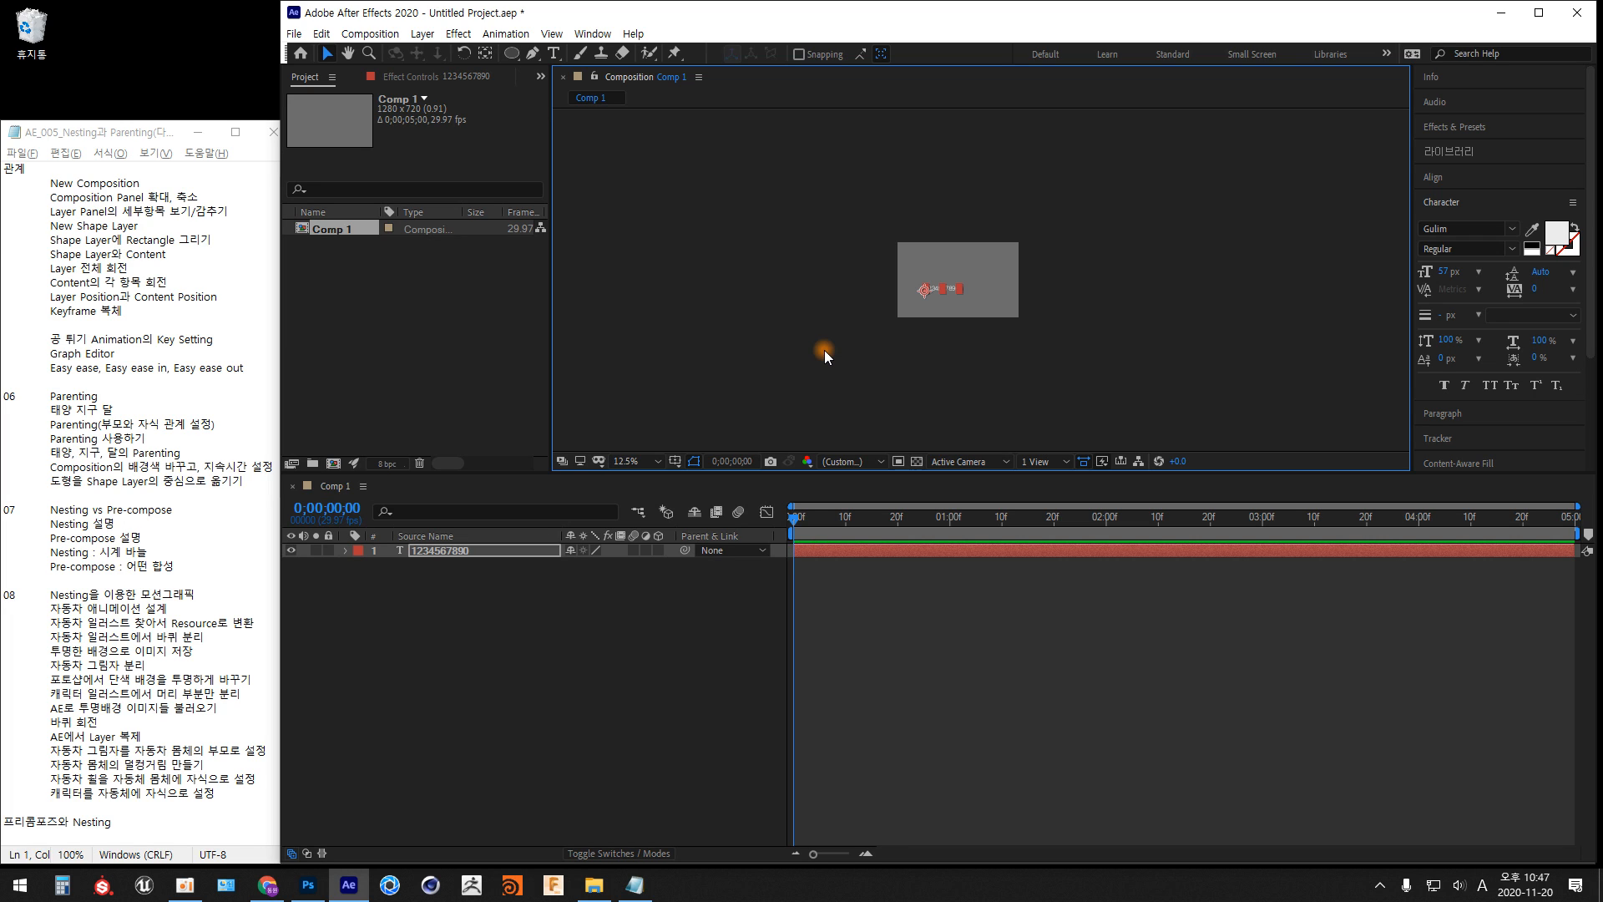
{"action": "key", "text": "period"}
{"action": "key", "text": "period"}
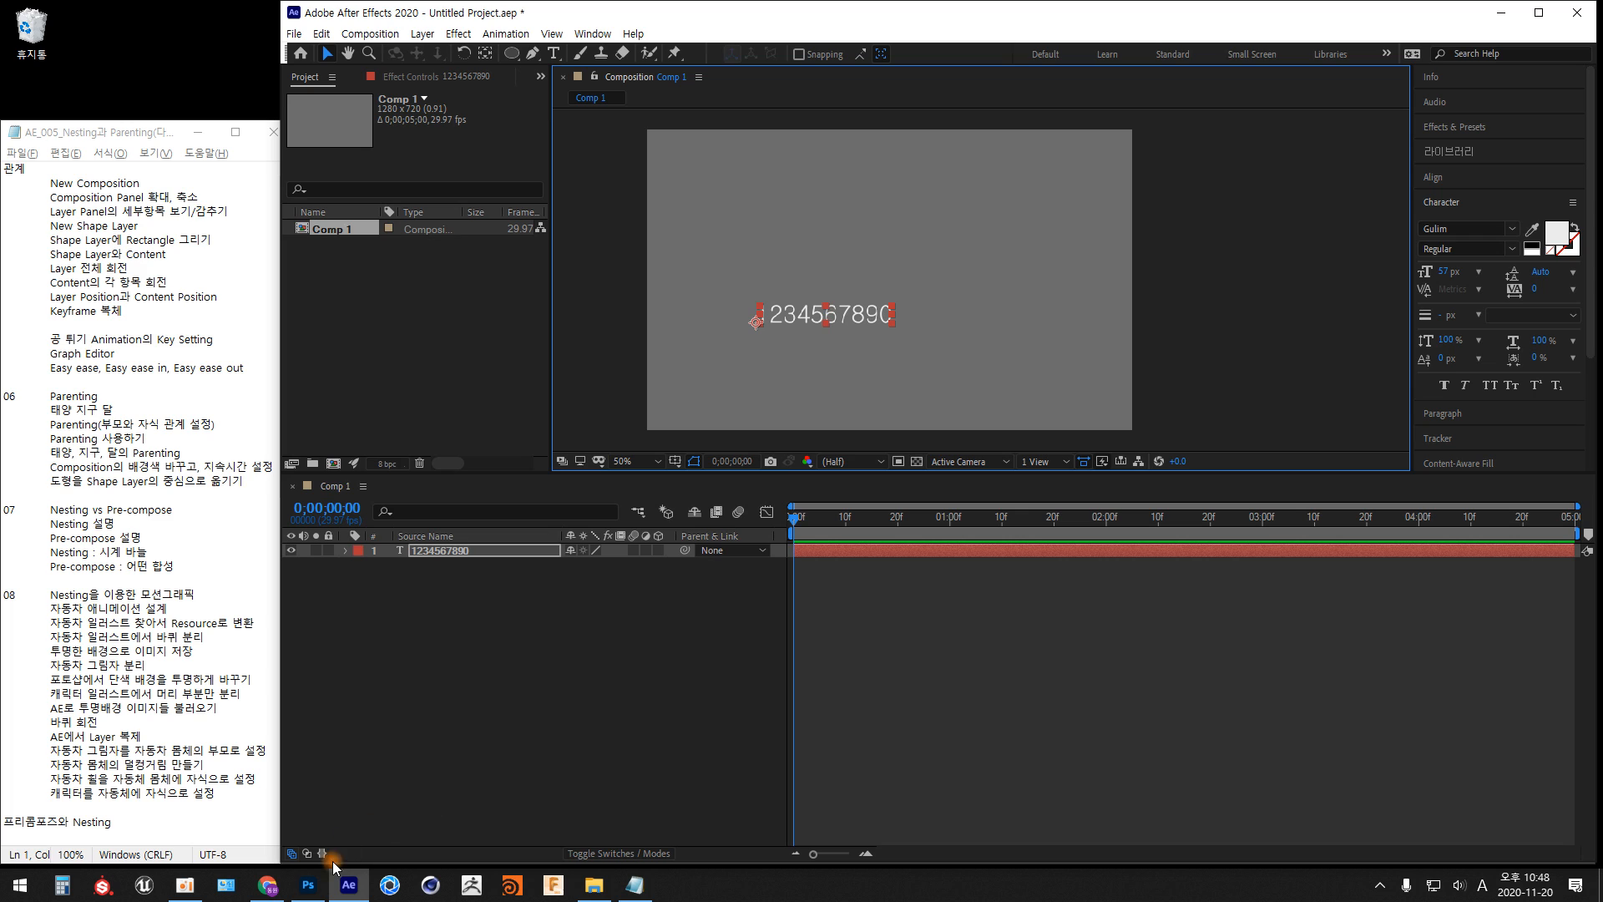
Switch to Photoshop and, on a new layer in Untitled-2, brush-sketch a key cap marked with a comma and "<"
{"action": "left_click", "coordinate": [308, 885]}
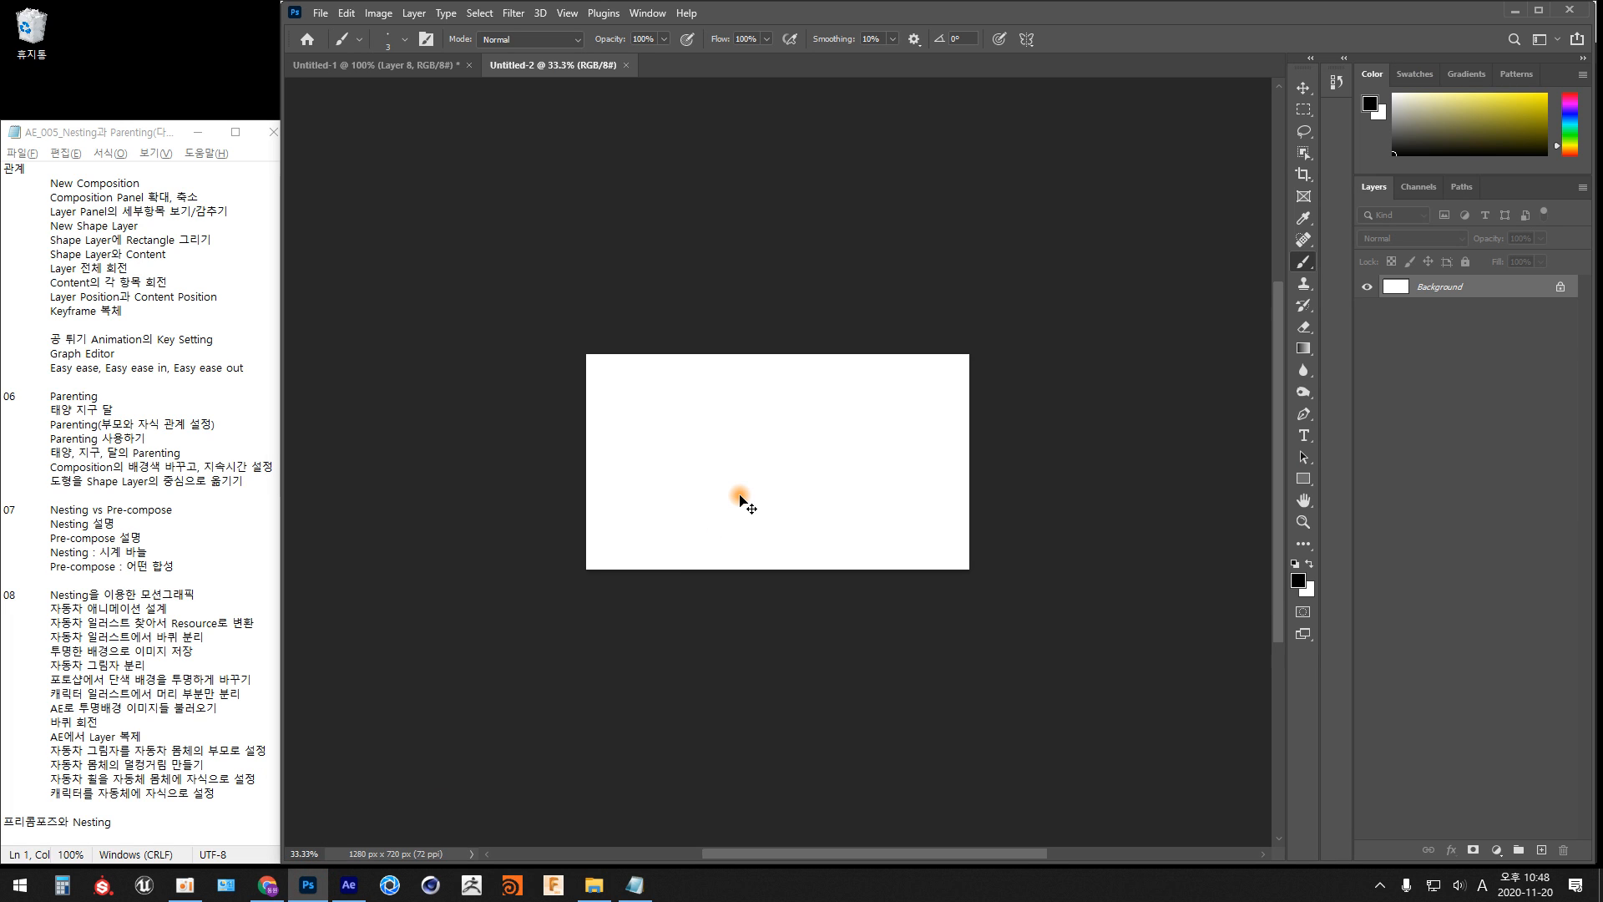
{"action": "key", "text": "ctrl+plus"}
{"action": "key", "text": "ctrl+plus"}
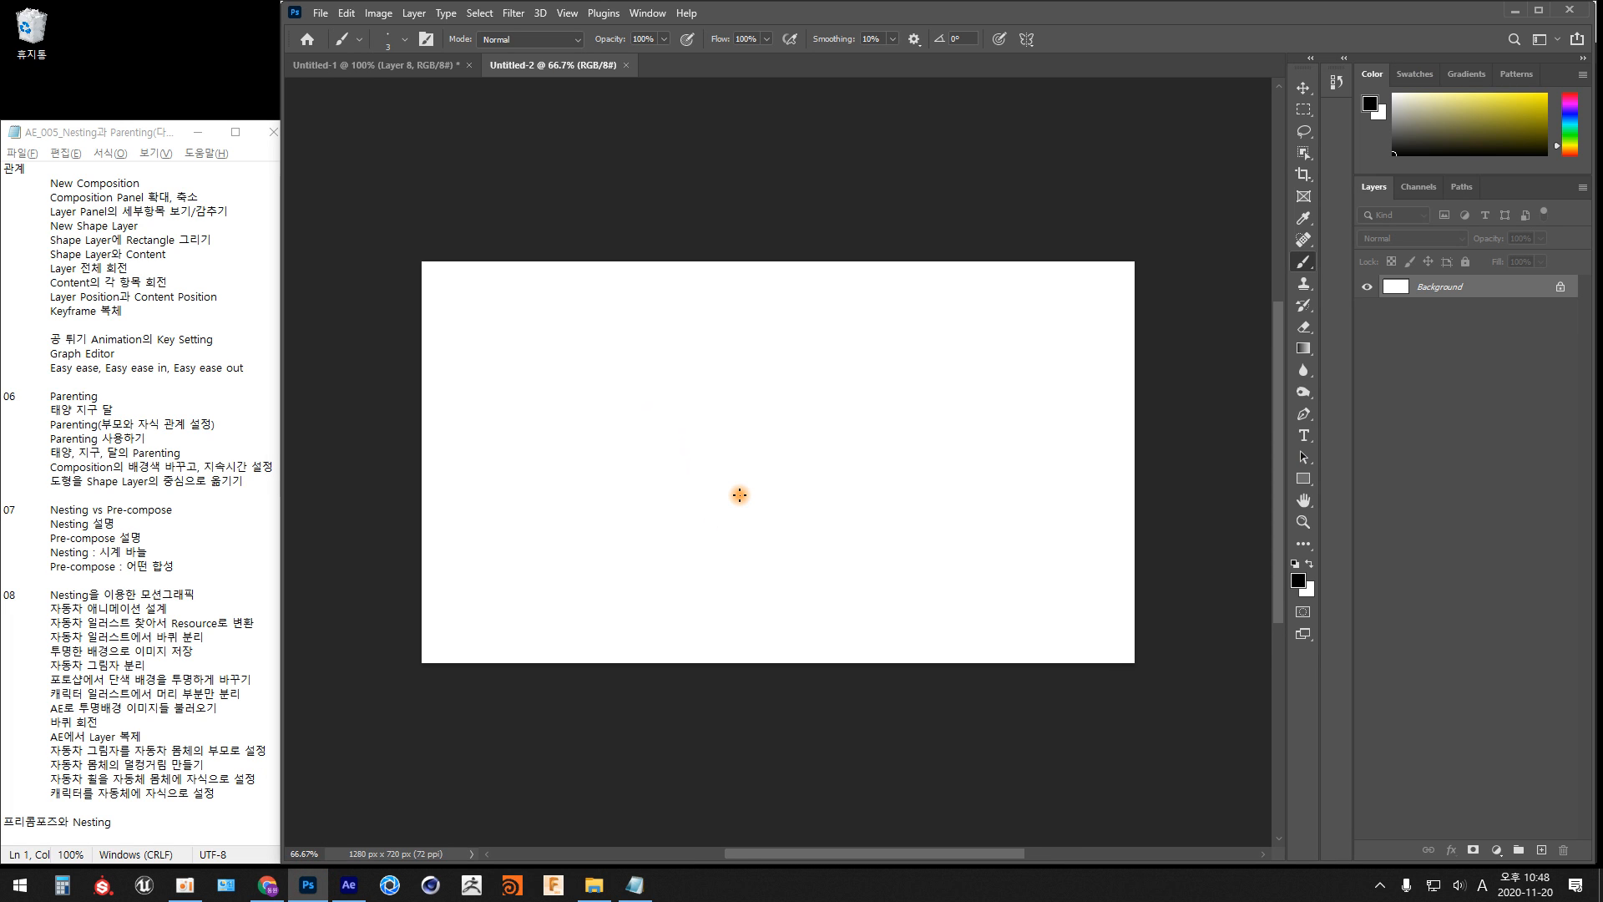
{"action": "key", "text": "ctrl+shift+n"}
{"action": "key", "text": "Return"}
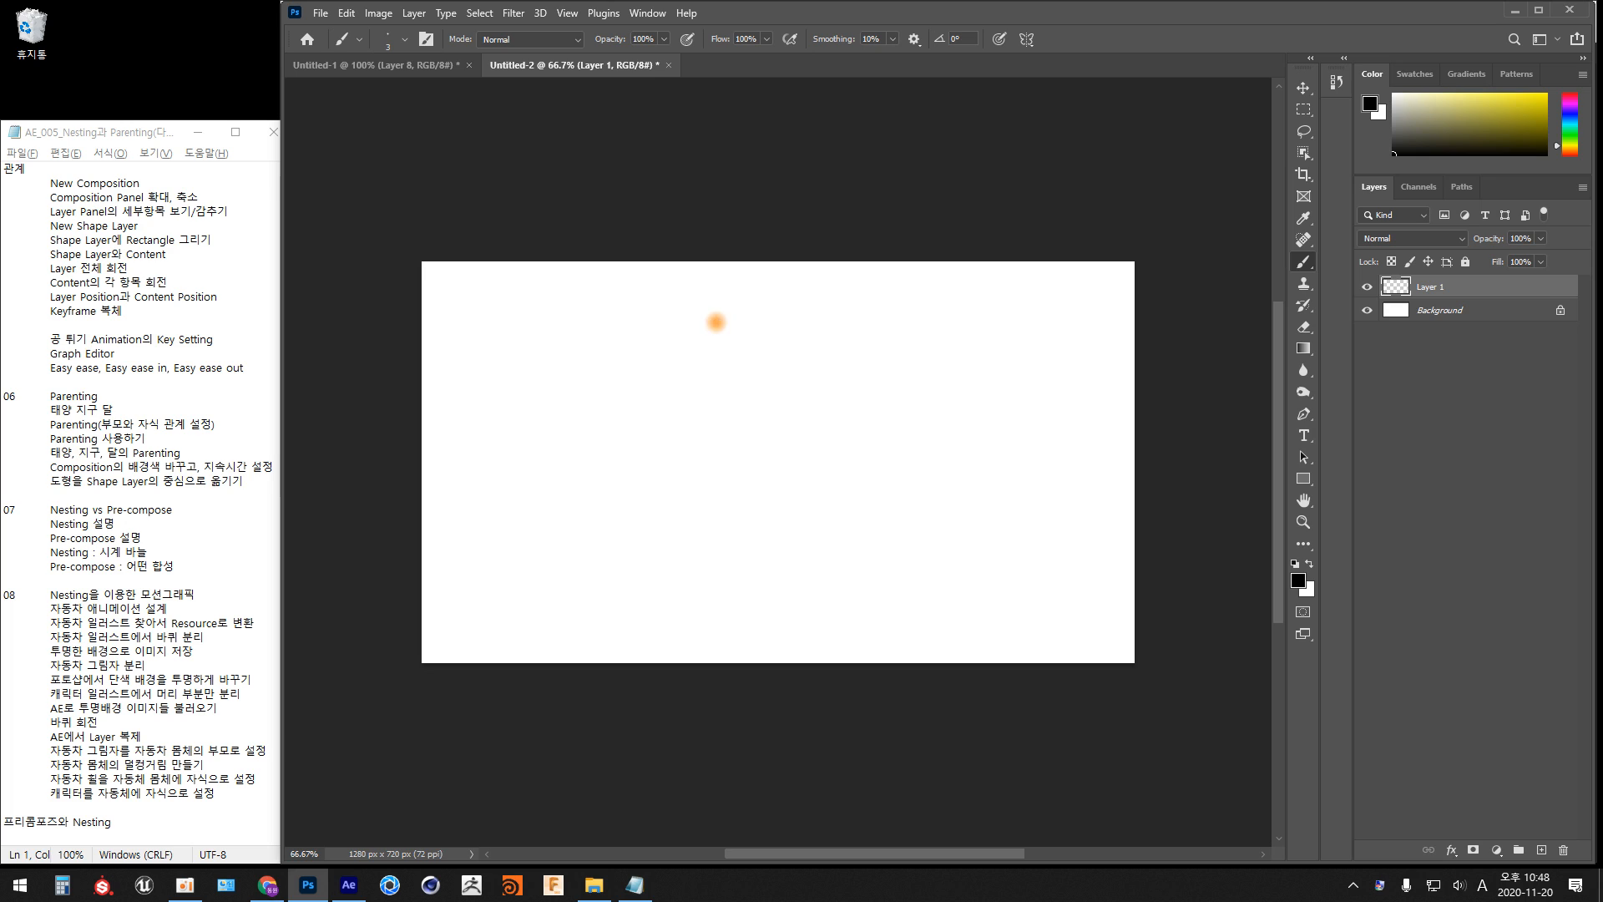
{"action": "mouse_move", "coordinate": [691, 370]}
{"action": "left_mouse_down"}
{"action": "mouse_move", "coordinate": [691, 327]}
{"action": "mouse_move", "coordinate": [732, 324]}
{"action": "mouse_move", "coordinate": [737, 368]}
{"action": "mouse_move", "coordinate": [697, 371]}
{"action": "mouse_move", "coordinate": [682, 322]}
{"action": "mouse_move", "coordinate": [689, 372]}
{"action": "mouse_move", "coordinate": [740, 319]}
{"action": "mouse_move", "coordinate": [744, 373]}
{"action": "mouse_move", "coordinate": [689, 376]}
{"action": "mouse_move", "coordinate": [744, 374]}
{"action": "left_mouse_up"}
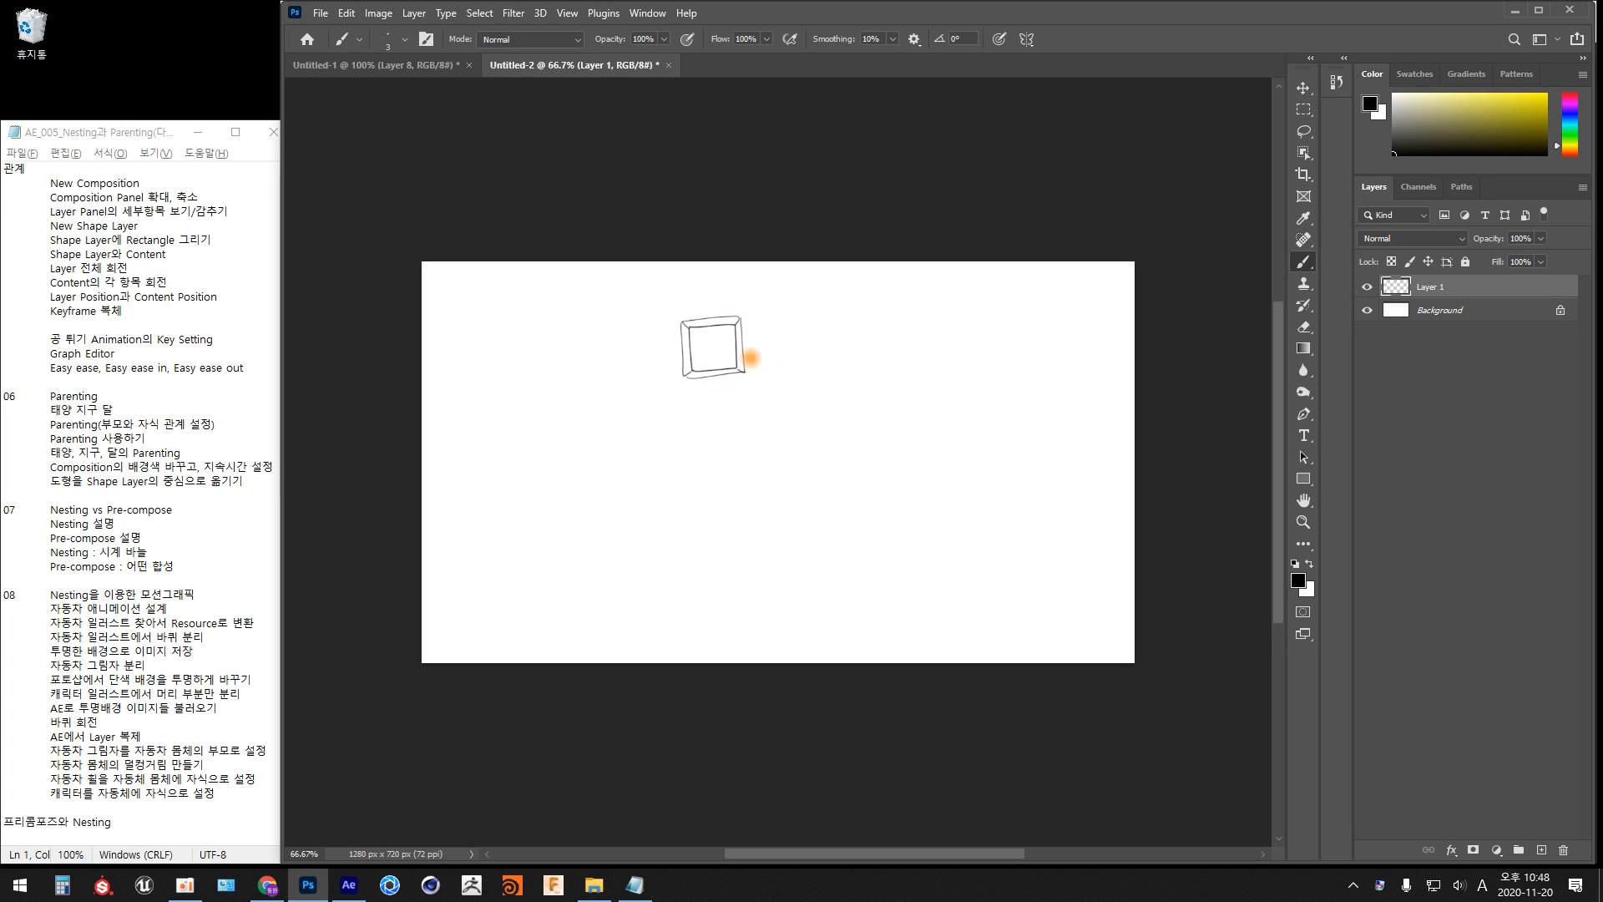
{"action": "left_click_drag", "start_coordinate": [703, 336], "coordinate": [728, 361]}
Select the sketched key cap with the Rectangular Marquee and place a copy directly beside it, clearing the selection
{"action": "left_click", "coordinate": [1304, 110]}
{"action": "left_click_drag", "start_coordinate": [619, 287], "coordinate": [816, 411]}
{"action": "mouse_move", "coordinate": [720, 356]}
{"action": "left_mouse_down"}
{"action": "mouse_move", "coordinate": [842, 375]}
{"action": "mouse_move", "coordinate": [795, 377]}
{"action": "left_mouse_up"}
{"action": "left_click", "coordinate": [854, 360]}
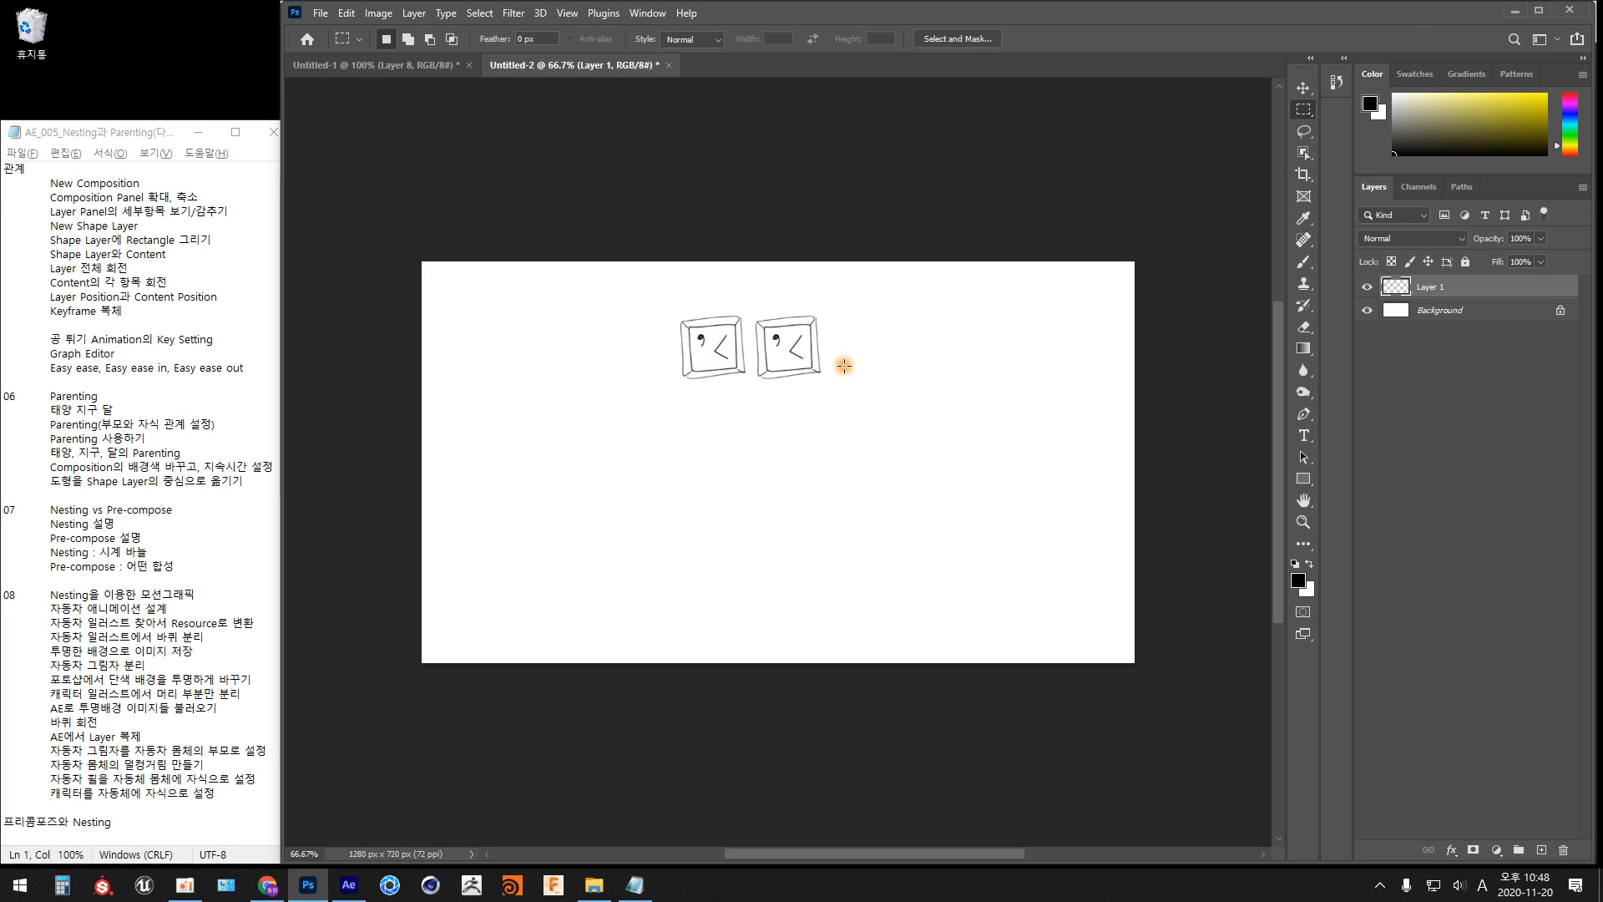
Change the copied key's marks to a period and ">" by removing the comma's tail and flipping the "<" horizontally
{"action": "key", "text": "l"}
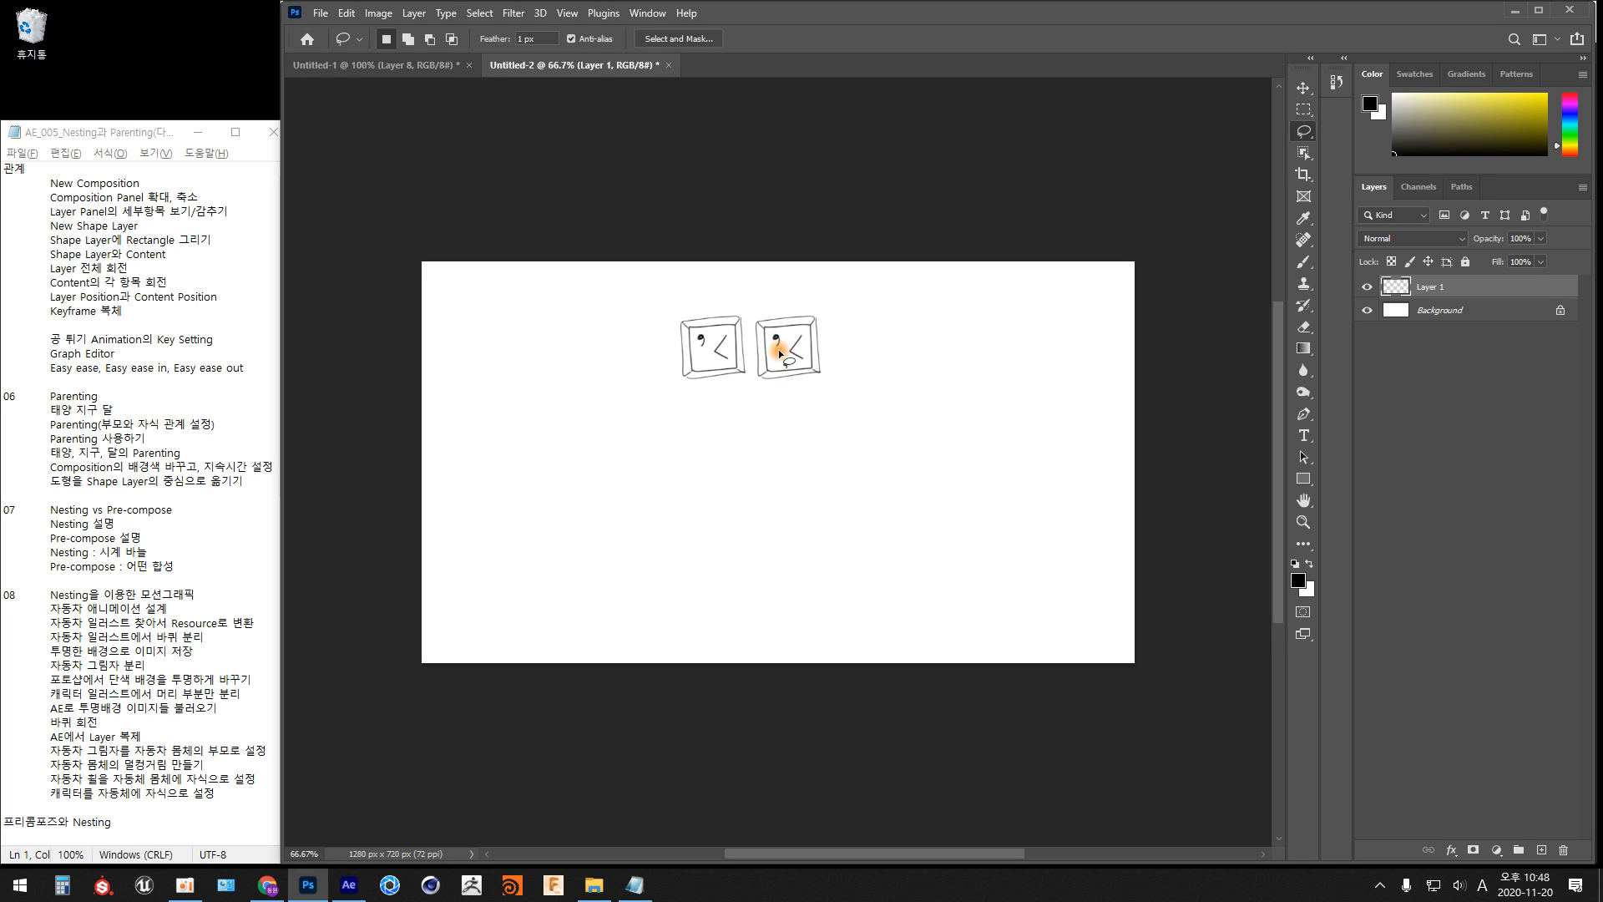
{"action": "mouse_move", "coordinate": [782, 341]}
{"action": "left_mouse_down"}
{"action": "mouse_move", "coordinate": [778, 371]}
{"action": "mouse_move", "coordinate": [810, 368]}
{"action": "mouse_move", "coordinate": [805, 334]}
{"action": "mouse_move", "coordinate": [780, 344]}
{"action": "left_mouse_up"}
{"action": "key", "text": "ctrl+t"}
{"action": "right_click", "coordinate": [802, 352]}
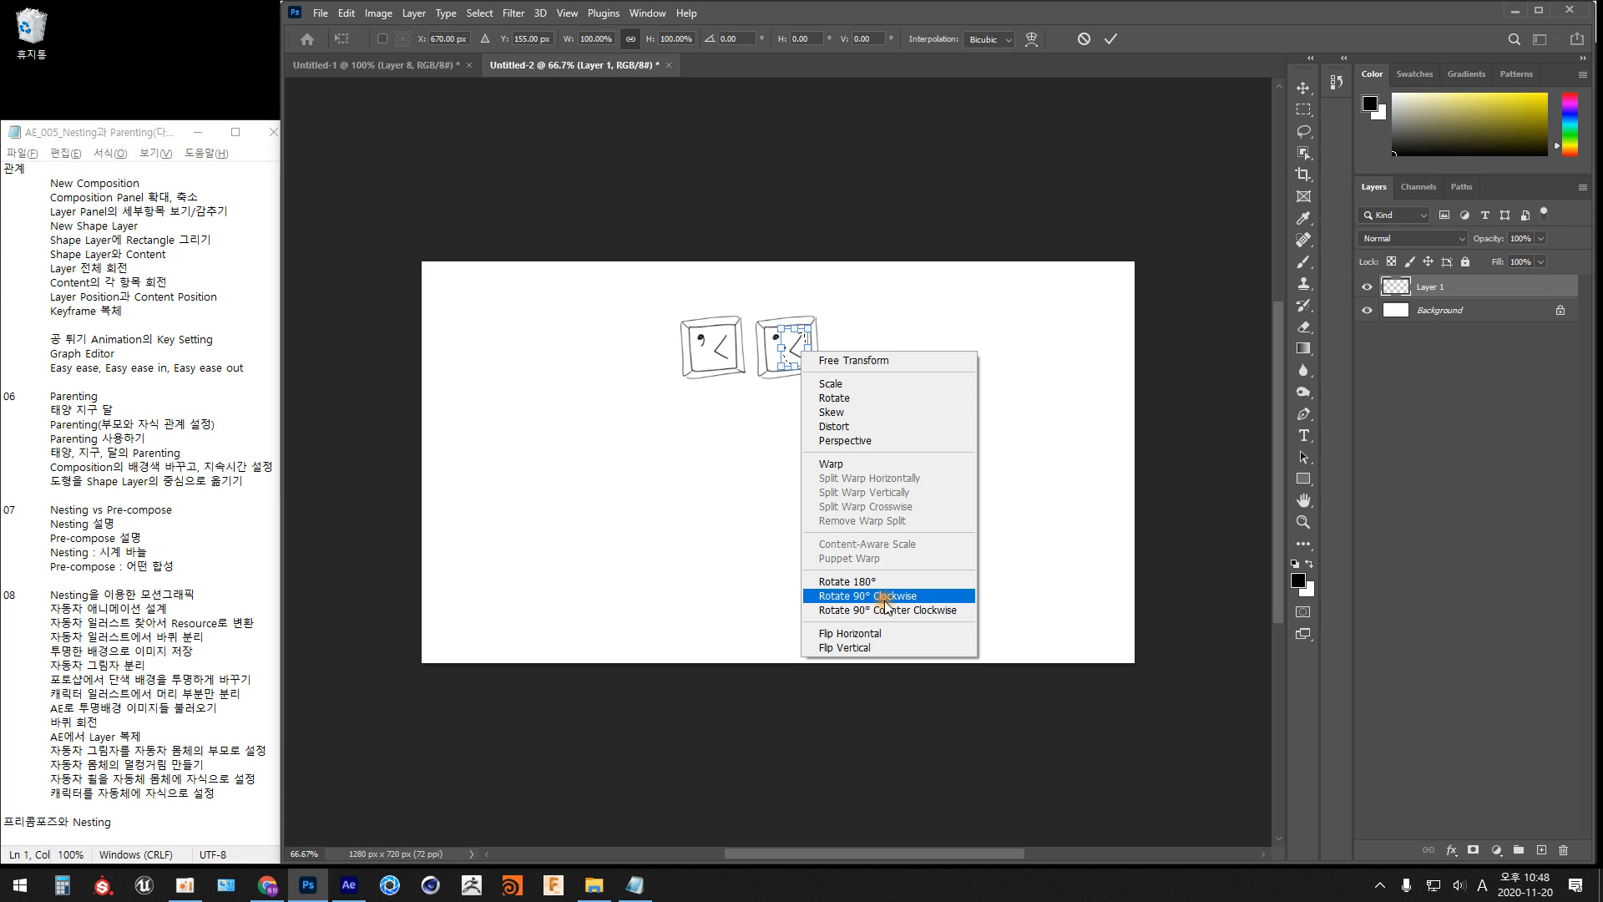
{"action": "left_click", "coordinate": [879, 640]}
{"action": "key", "text": "Return"}
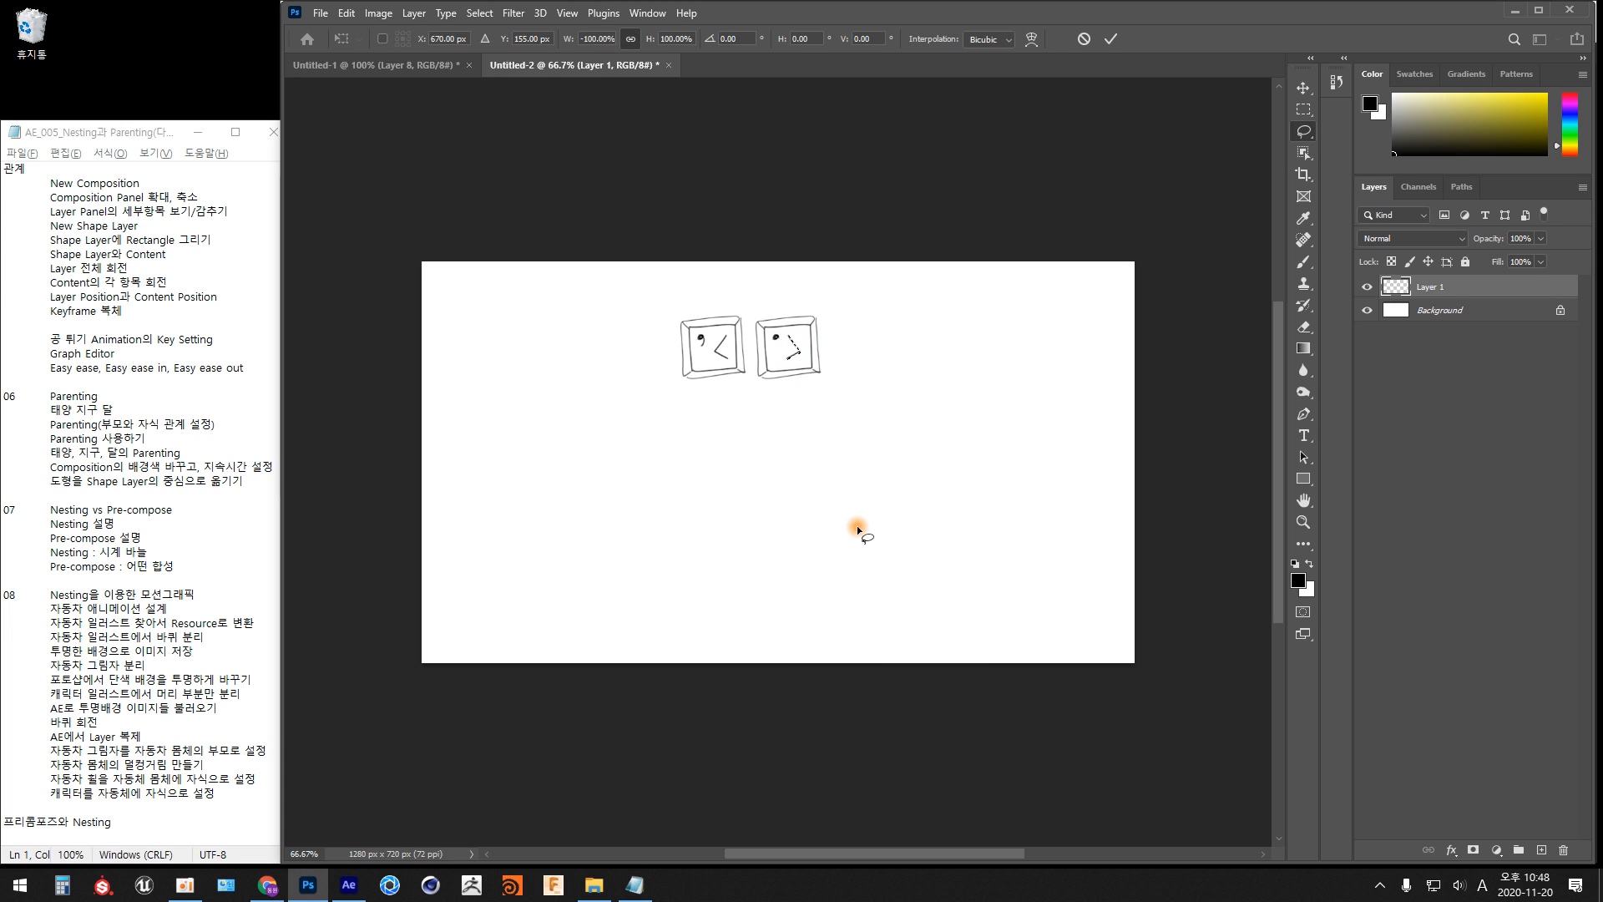
{"action": "key", "text": "ctrl+d"}
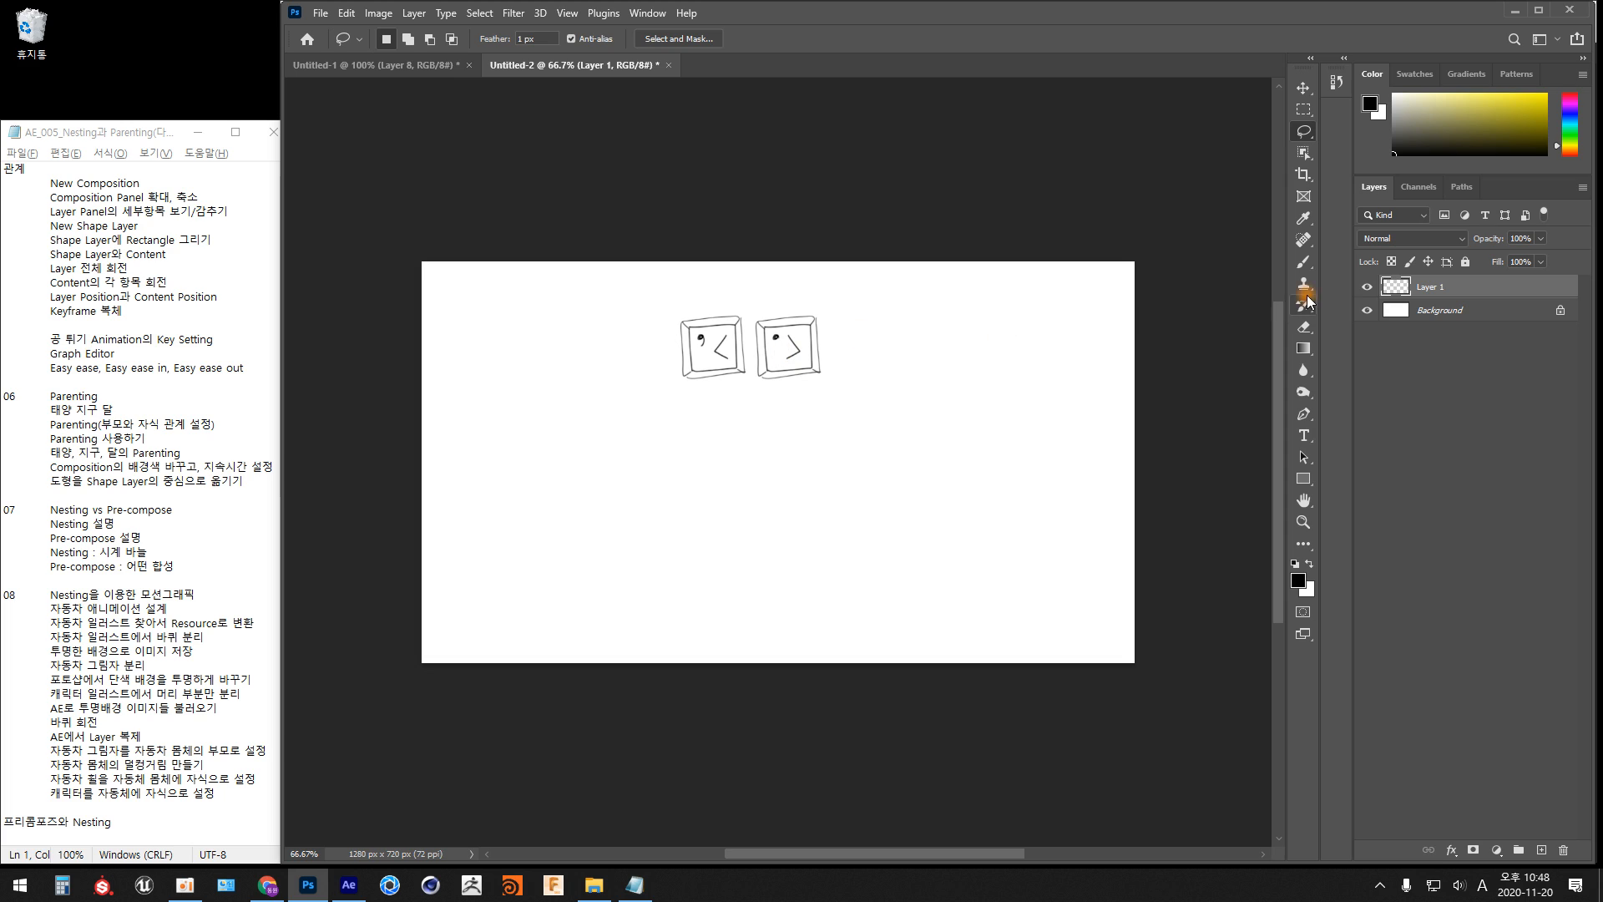
Brush-write "<" with "작게" and ">" with "크게" below the two keys and circle each pair
{"action": "left_click", "coordinate": [1303, 261]}
{"action": "mouse_move", "coordinate": [733, 411]}
{"action": "left_mouse_down"}
{"action": "mouse_move", "coordinate": [711, 480]}
{"action": "mouse_move", "coordinate": [743, 471]}
{"action": "left_mouse_up"}
{"action": "left_click_drag", "start_coordinate": [744, 462], "coordinate": [752, 485]}
{"action": "left_click_drag", "start_coordinate": [834, 410], "coordinate": [831, 474]}
{"action": "left_click_drag", "start_coordinate": [821, 470], "coordinate": [833, 480]}
{"action": "left_click_drag", "start_coordinate": [843, 464], "coordinate": [845, 475]}
{"action": "left_click_drag", "start_coordinate": [849, 468], "coordinate": [856, 477]}
{"action": "left_click_drag", "start_coordinate": [864, 456], "coordinate": [865, 488]}
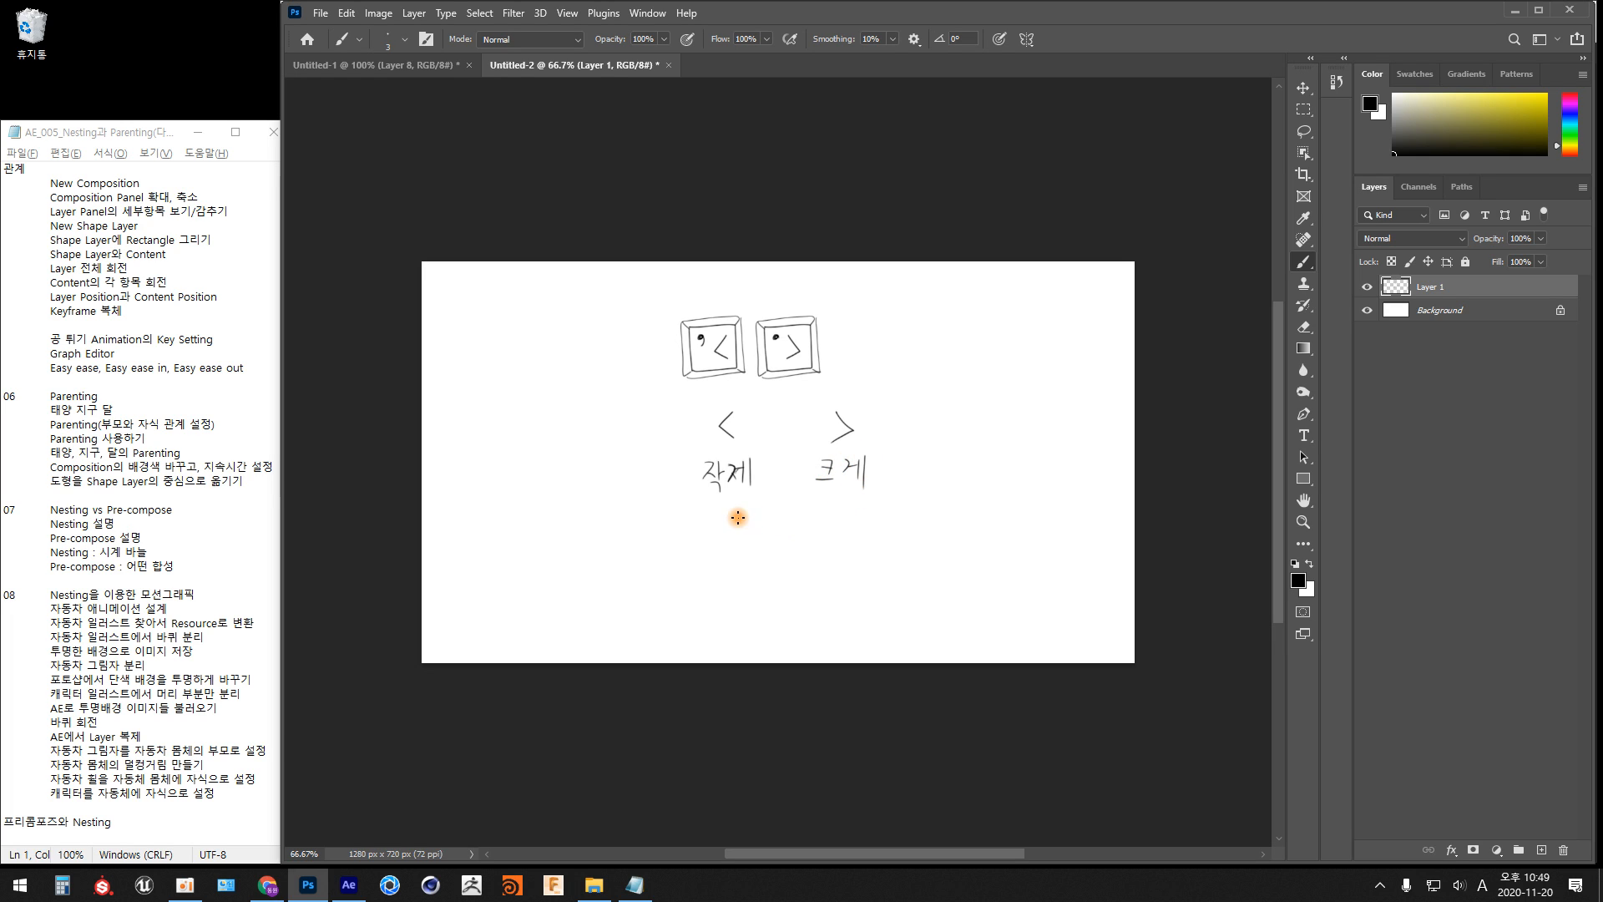
{"action": "mouse_move", "coordinate": [764, 501]}
{"action": "left_mouse_down"}
{"action": "mouse_move", "coordinate": [666, 448]}
{"action": "mouse_move", "coordinate": [709, 528]}
{"action": "left_mouse_up"}
{"action": "mouse_move", "coordinate": [843, 527]}
{"action": "left_mouse_down"}
{"action": "mouse_move", "coordinate": [834, 389]}
{"action": "mouse_move", "coordinate": [830, 532]}
{"action": "left_mouse_up"}
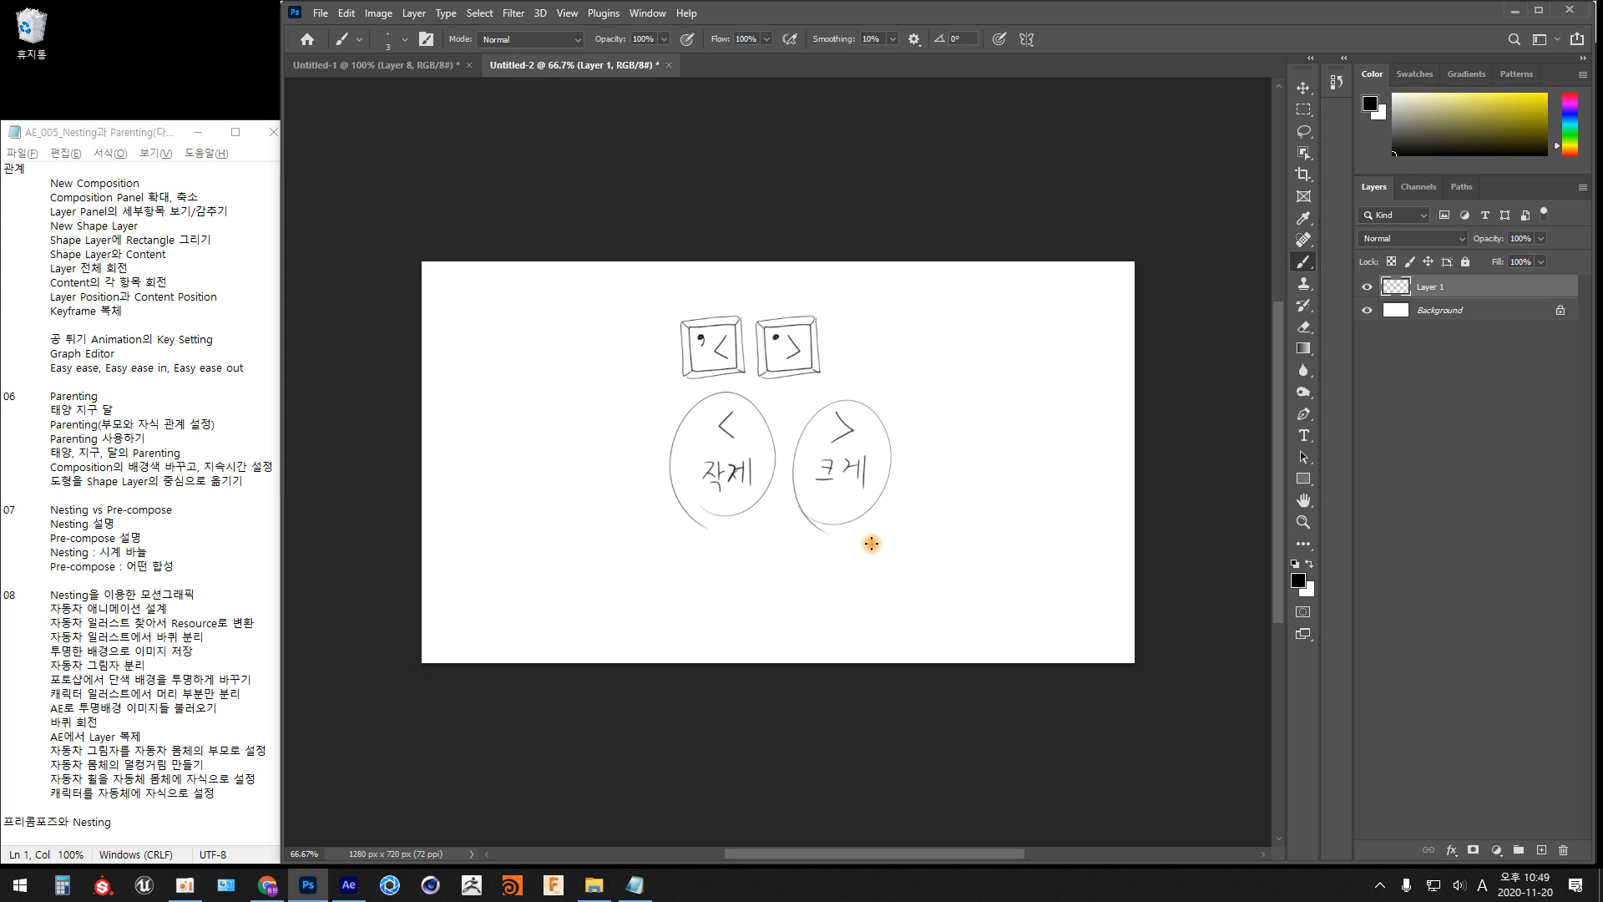
Switch to After Effects, zoom the Comp 1 timeline in to individual frames and zoom back out to its full duration
{"action": "key", "text": "alt+Tab"}
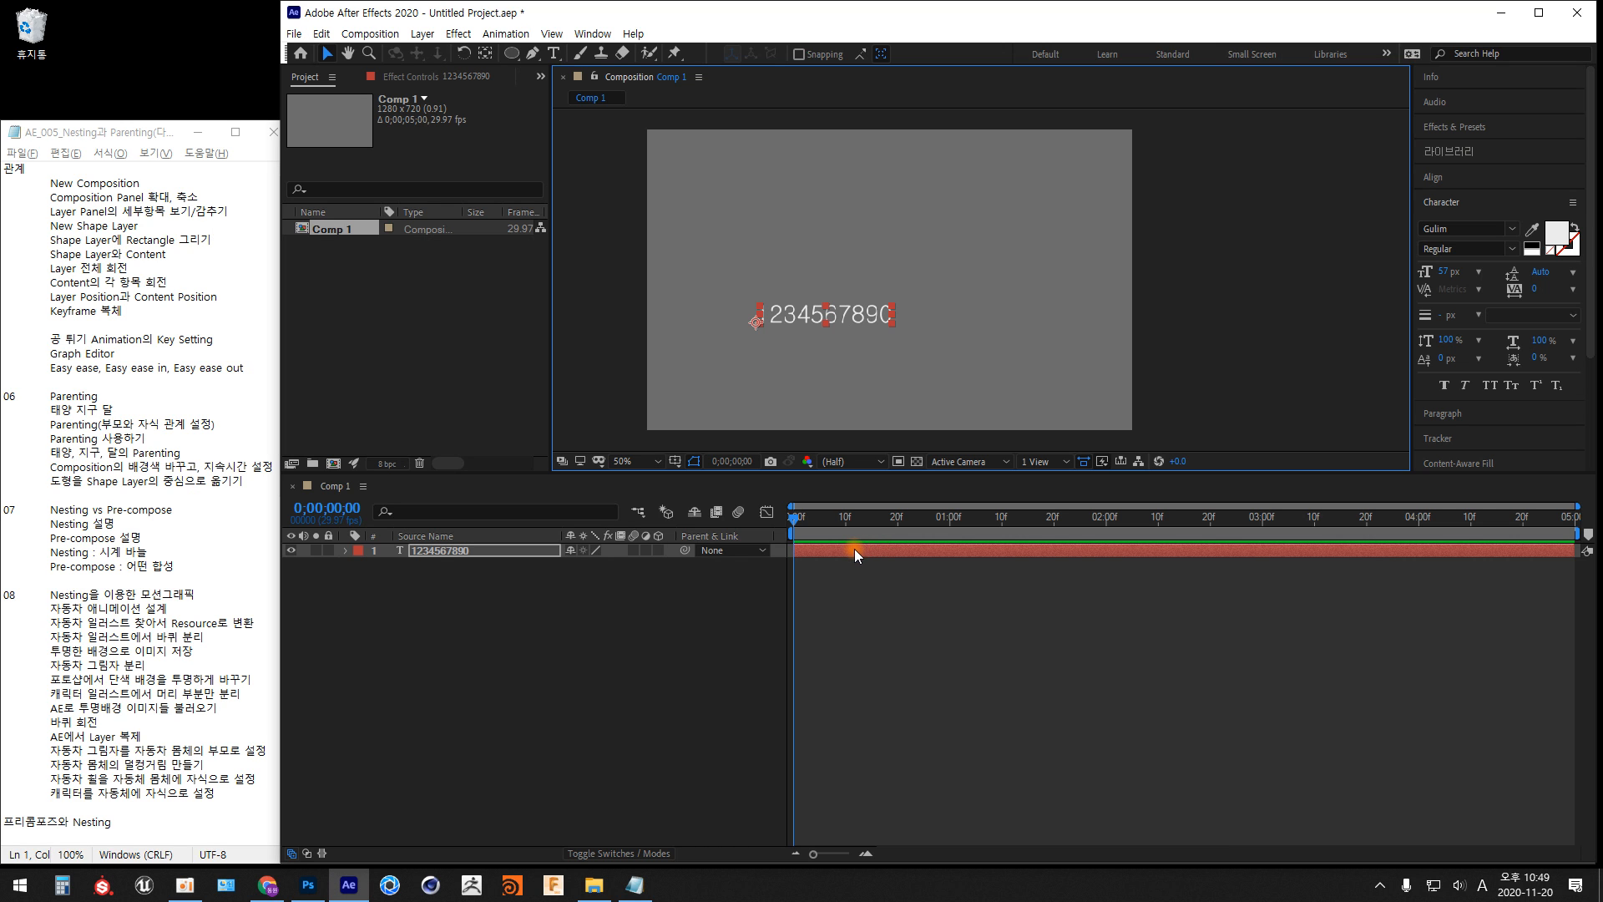
{"action": "left_click", "coordinate": [468, 308]}
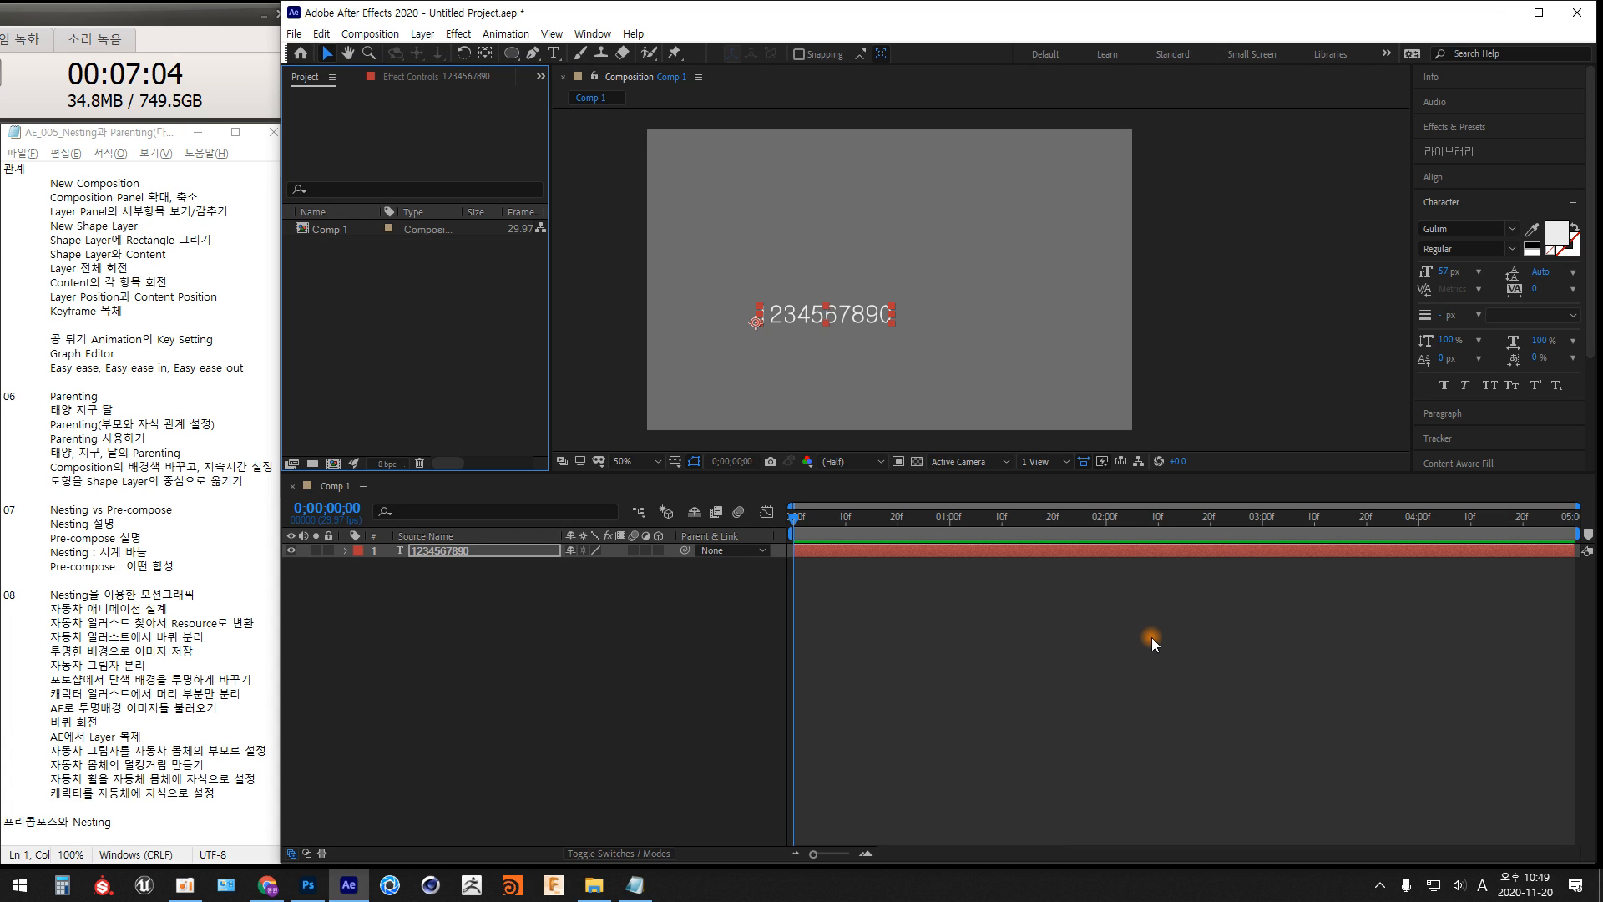
{"action": "left_click", "coordinate": [854, 620]}
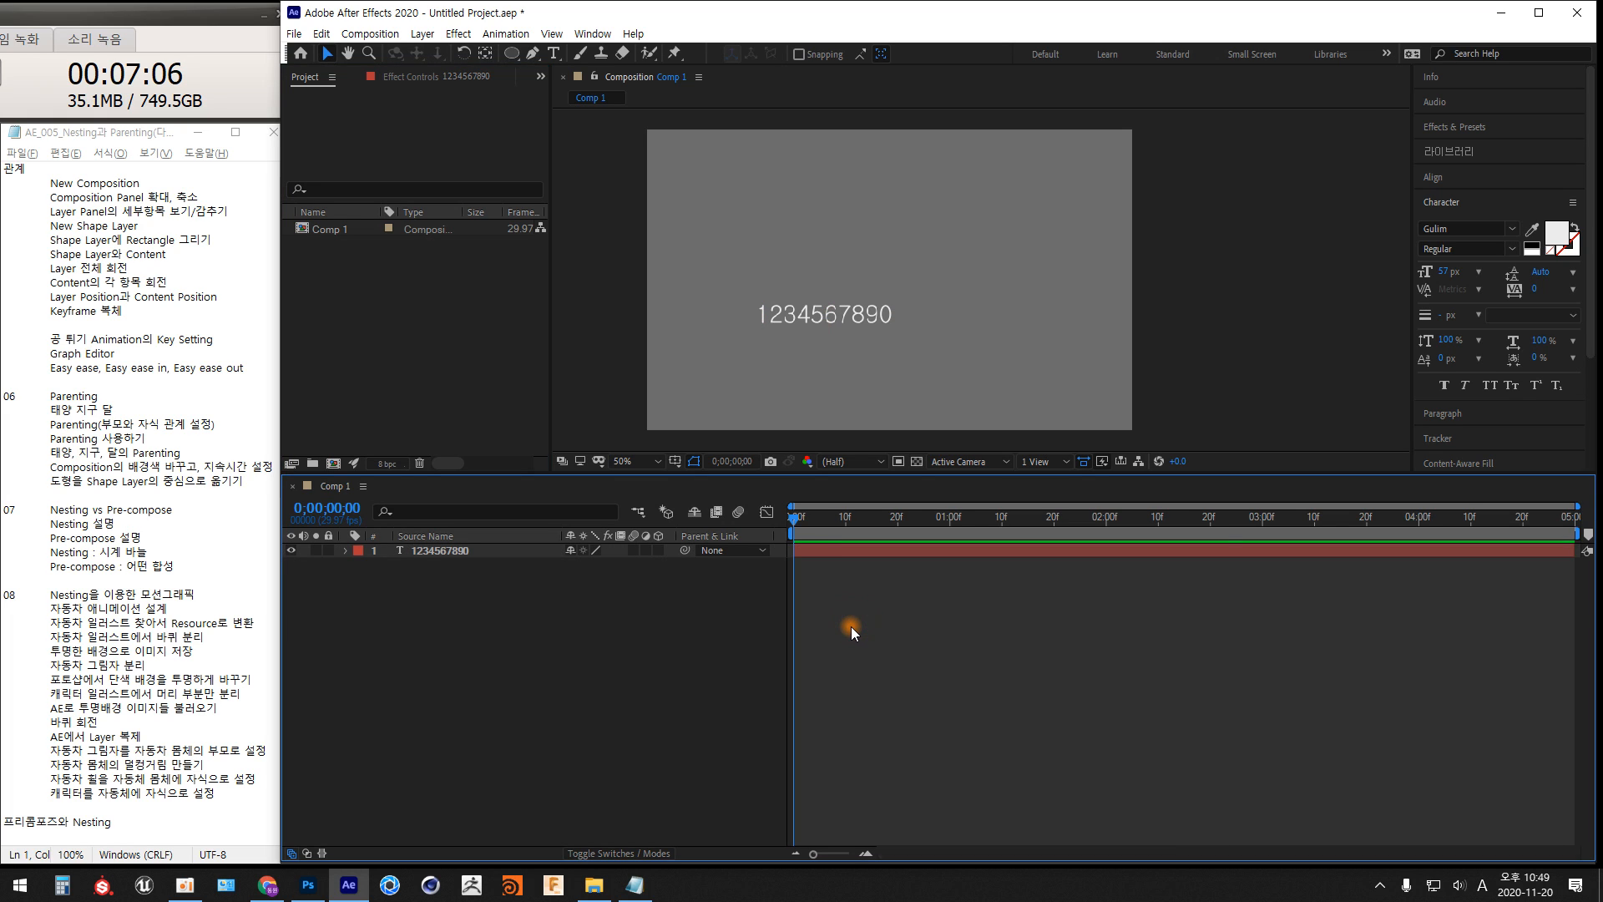
{"action": "key", "text": "equal"}
{"action": "key", "text": "equal"}
{"action": "key", "text": "equal"}
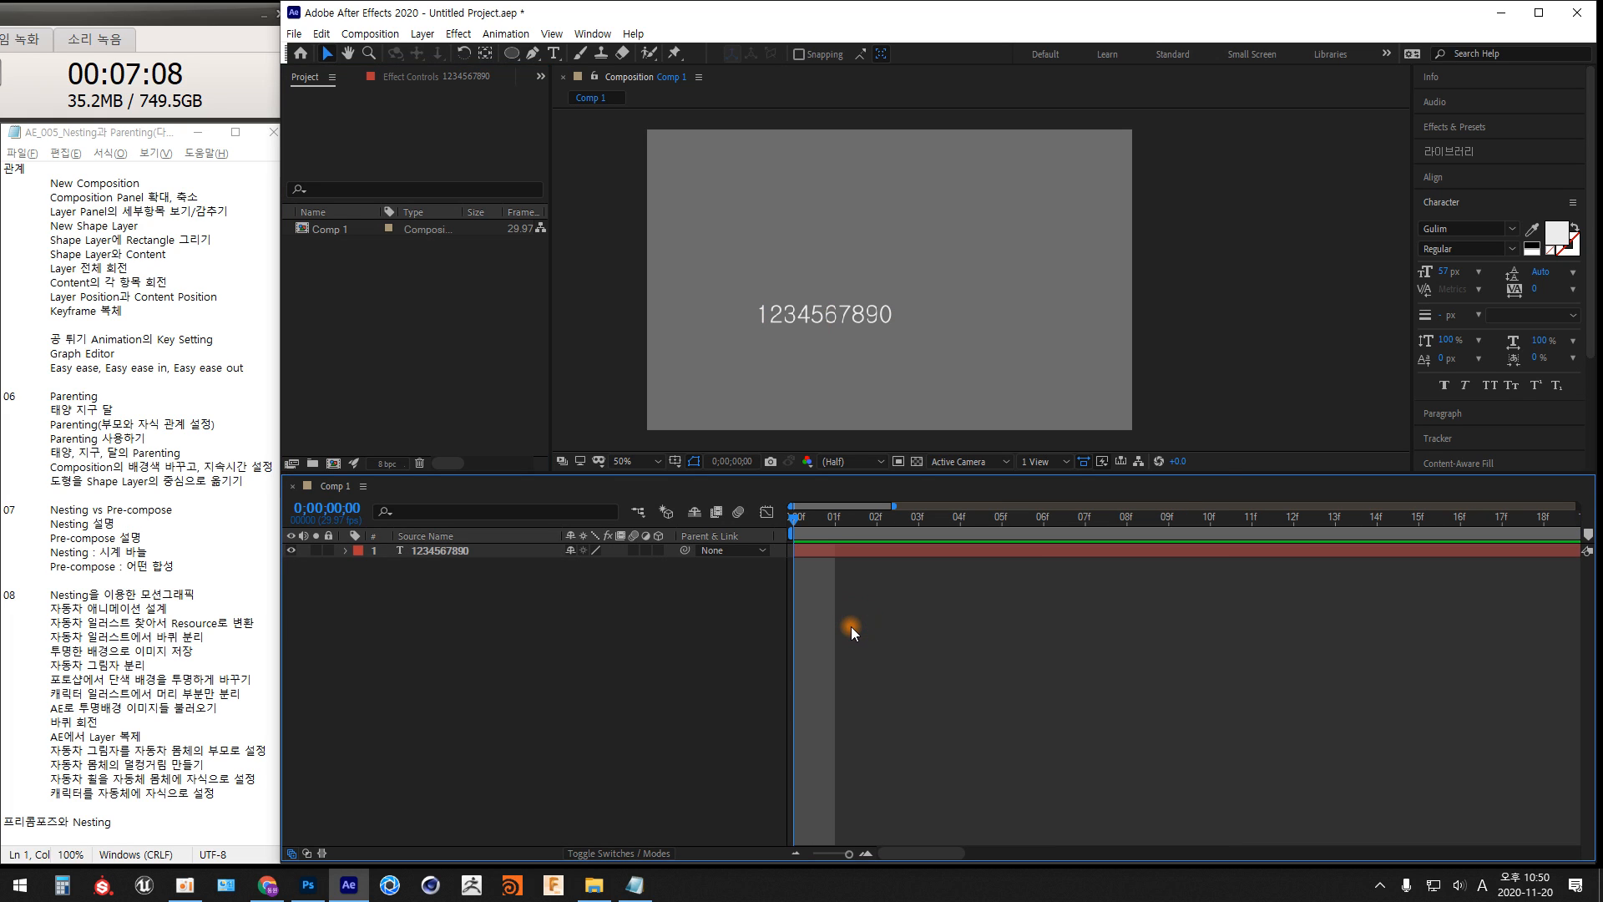
{"action": "key", "text": "minus"}
{"action": "key", "text": "minus"}
{"action": "key", "text": "minus"}
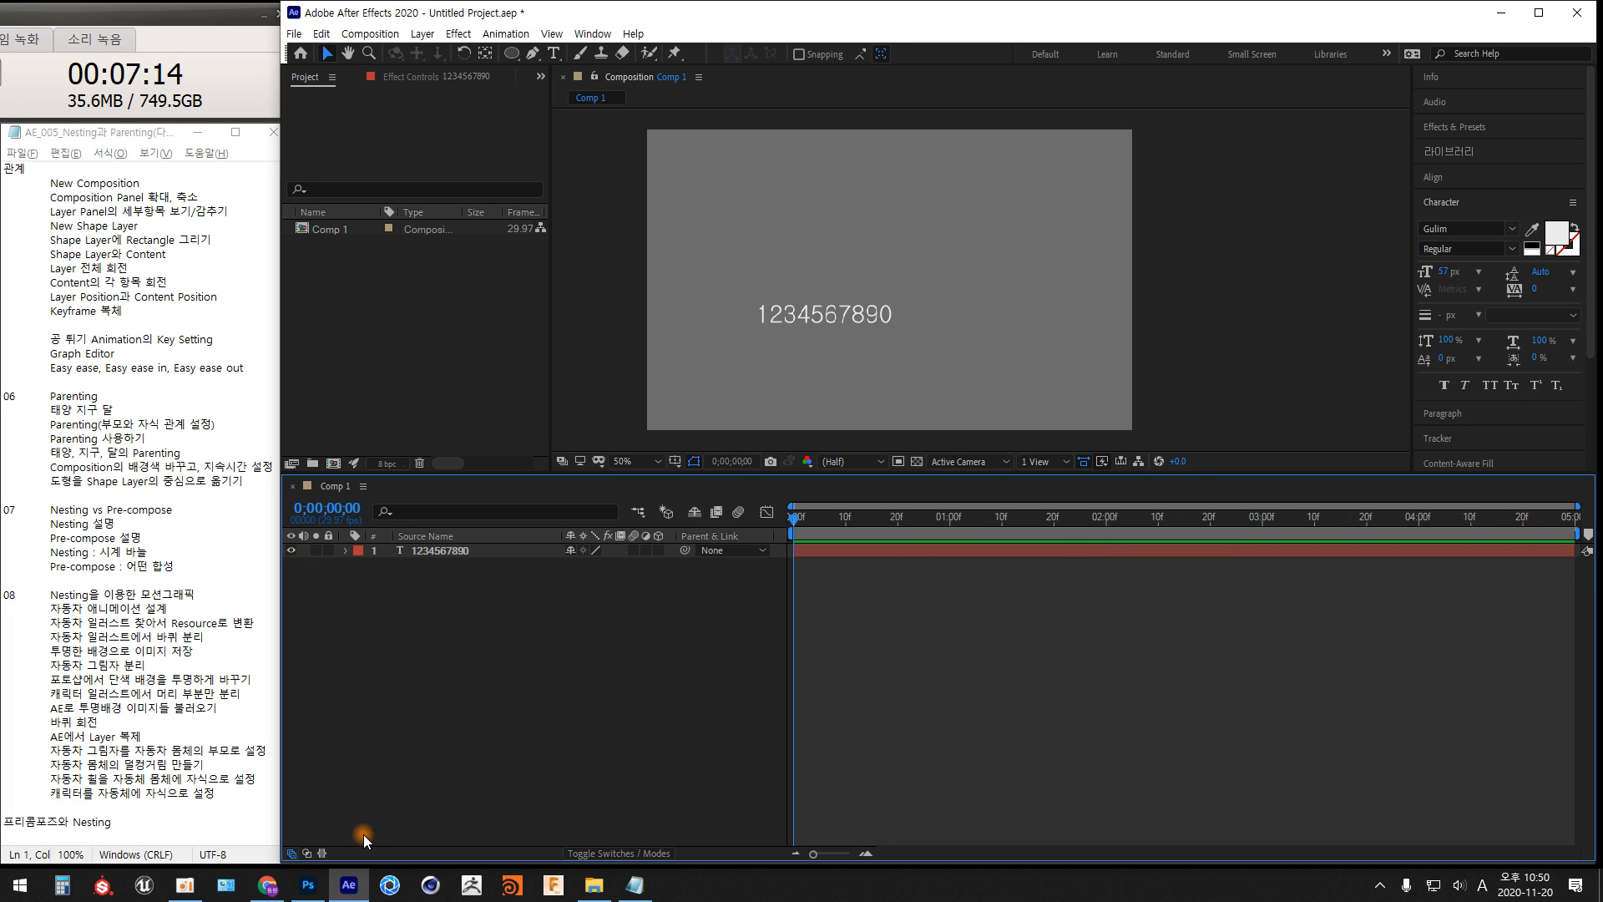
Switch to Photoshop and clear all the sketches from Layer 1
{"action": "left_click", "coordinate": [308, 885]}
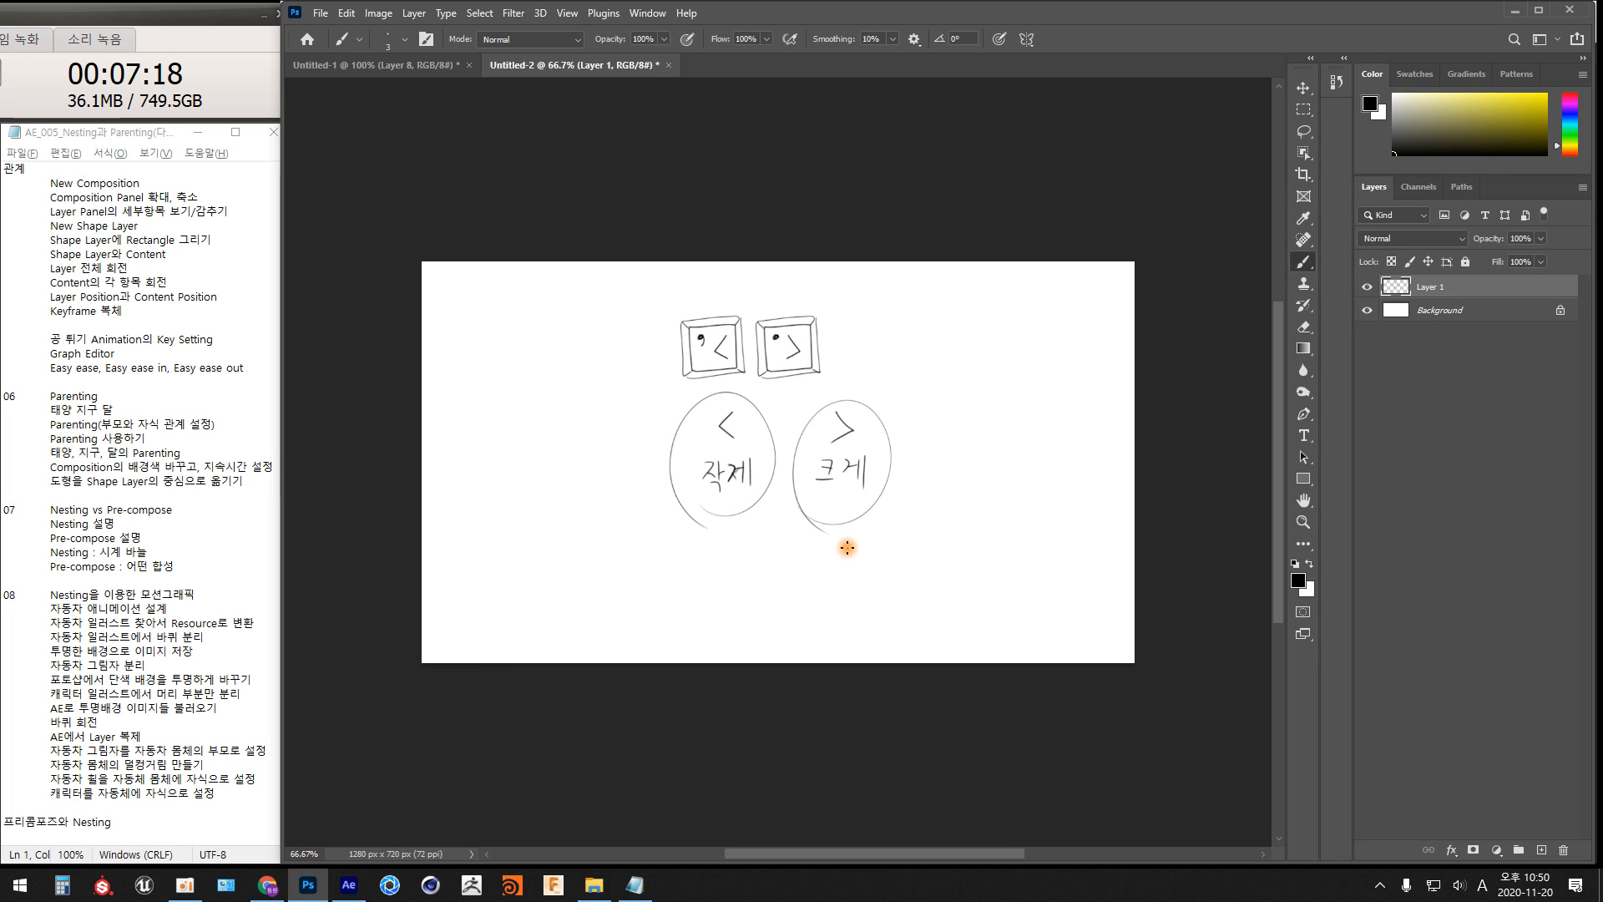
{"action": "key", "text": "ctrl+a"}
{"action": "key", "text": "Delete"}
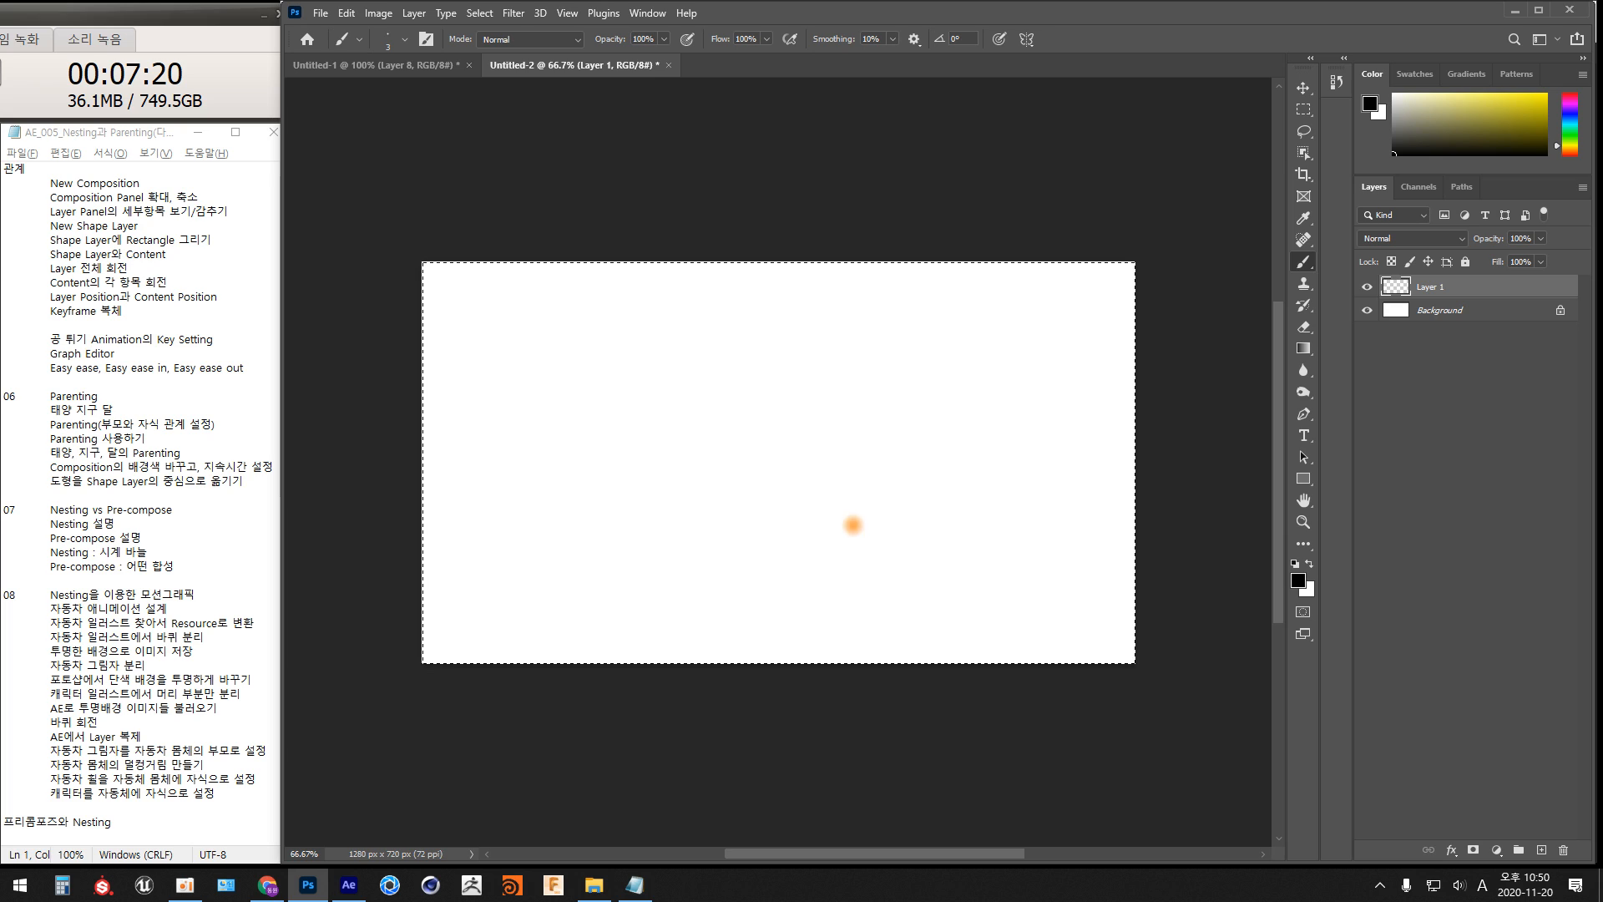
Brush-sketch a wide keyboard outline with a separate number-key block at its right end and label that block "Num.PAD"
{"action": "mouse_move", "coordinate": [631, 348]}
{"action": "left_mouse_down"}
{"action": "mouse_move", "coordinate": [639, 399]}
{"action": "mouse_move", "coordinate": [630, 351]}
{"action": "mouse_move", "coordinate": [716, 343]}
{"action": "mouse_move", "coordinate": [973, 341]}
{"action": "mouse_move", "coordinate": [1040, 357]}
{"action": "mouse_move", "coordinate": [1043, 455]}
{"action": "mouse_move", "coordinate": [637, 452]}
{"action": "left_mouse_up"}
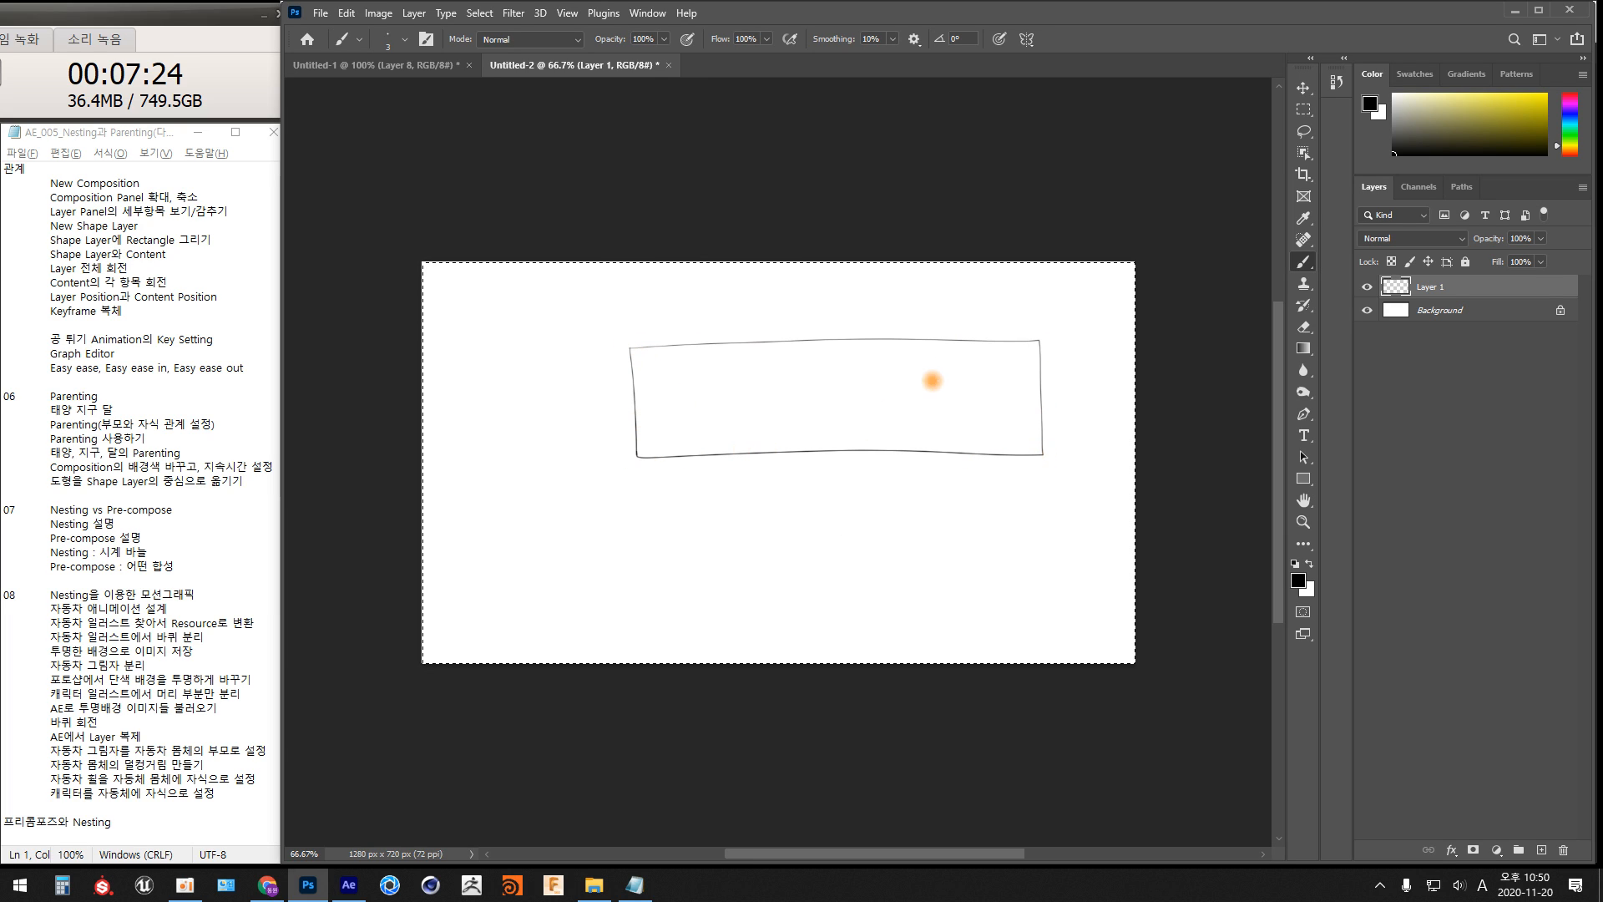
{"action": "left_click_drag", "start_coordinate": [942, 347], "coordinate": [947, 456]}
{"action": "left_click_drag", "start_coordinate": [968, 355], "coordinate": [972, 420]}
{"action": "mouse_move", "coordinate": [969, 355]}
{"action": "left_mouse_down"}
{"action": "mouse_move", "coordinate": [1024, 373]}
{"action": "mouse_move", "coordinate": [973, 410]}
{"action": "left_mouse_up"}
{"action": "mouse_move", "coordinate": [976, 372]}
{"action": "left_mouse_down"}
{"action": "mouse_move", "coordinate": [1023, 372]}
{"action": "mouse_move", "coordinate": [991, 417]}
{"action": "left_mouse_up"}
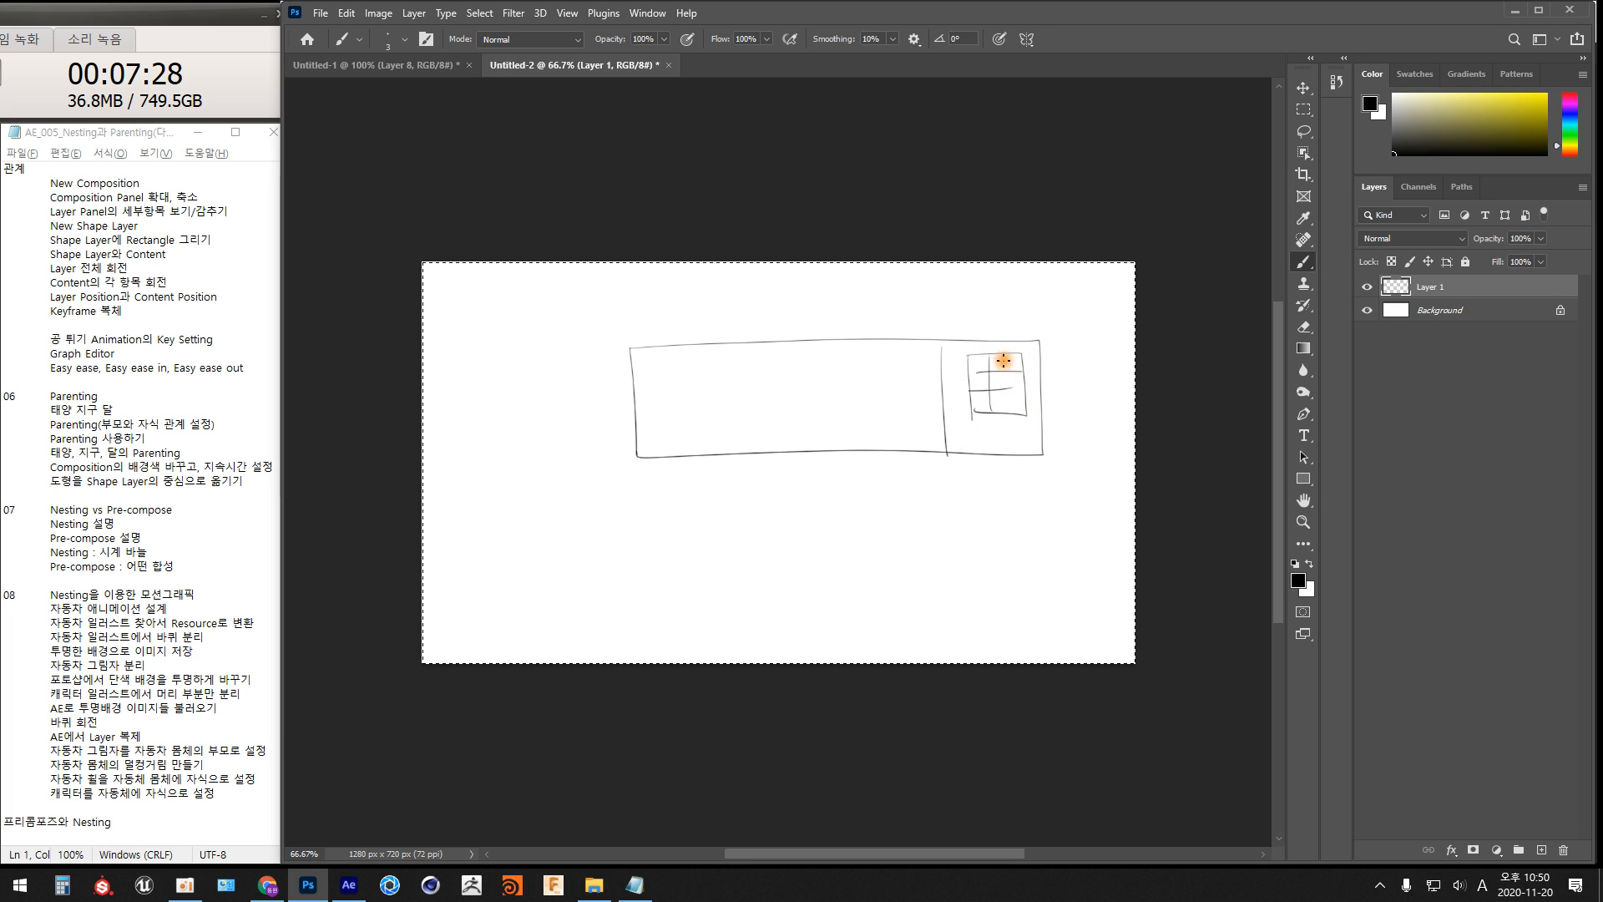
{"action": "mouse_move", "coordinate": [966, 315]}
{"action": "left_mouse_down"}
{"action": "mouse_move", "coordinate": [972, 330]}
{"action": "mouse_move", "coordinate": [1055, 332]}
{"action": "left_mouse_up"}
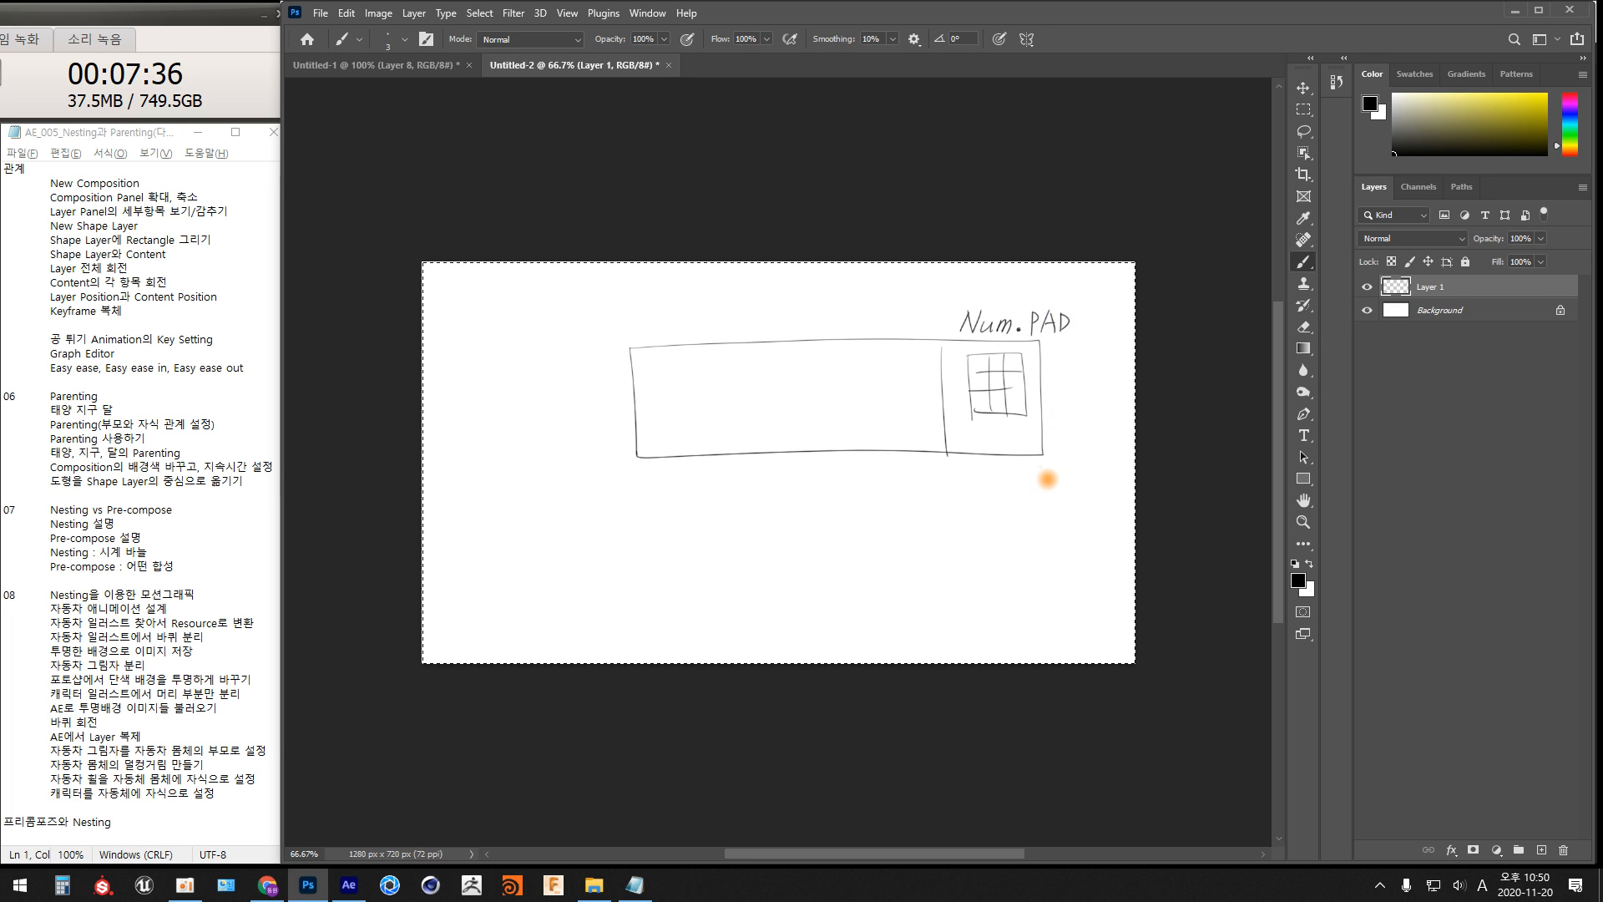
Brush-write "Main PAD" above the keyboard sketch, draw small minus and plus keys in both blocks, and mark the number pad with an X
{"action": "left_click_drag", "start_coordinate": [733, 329], "coordinate": [773, 335]}
{"action": "left_click_drag", "start_coordinate": [777, 335], "coordinate": [826, 335]}
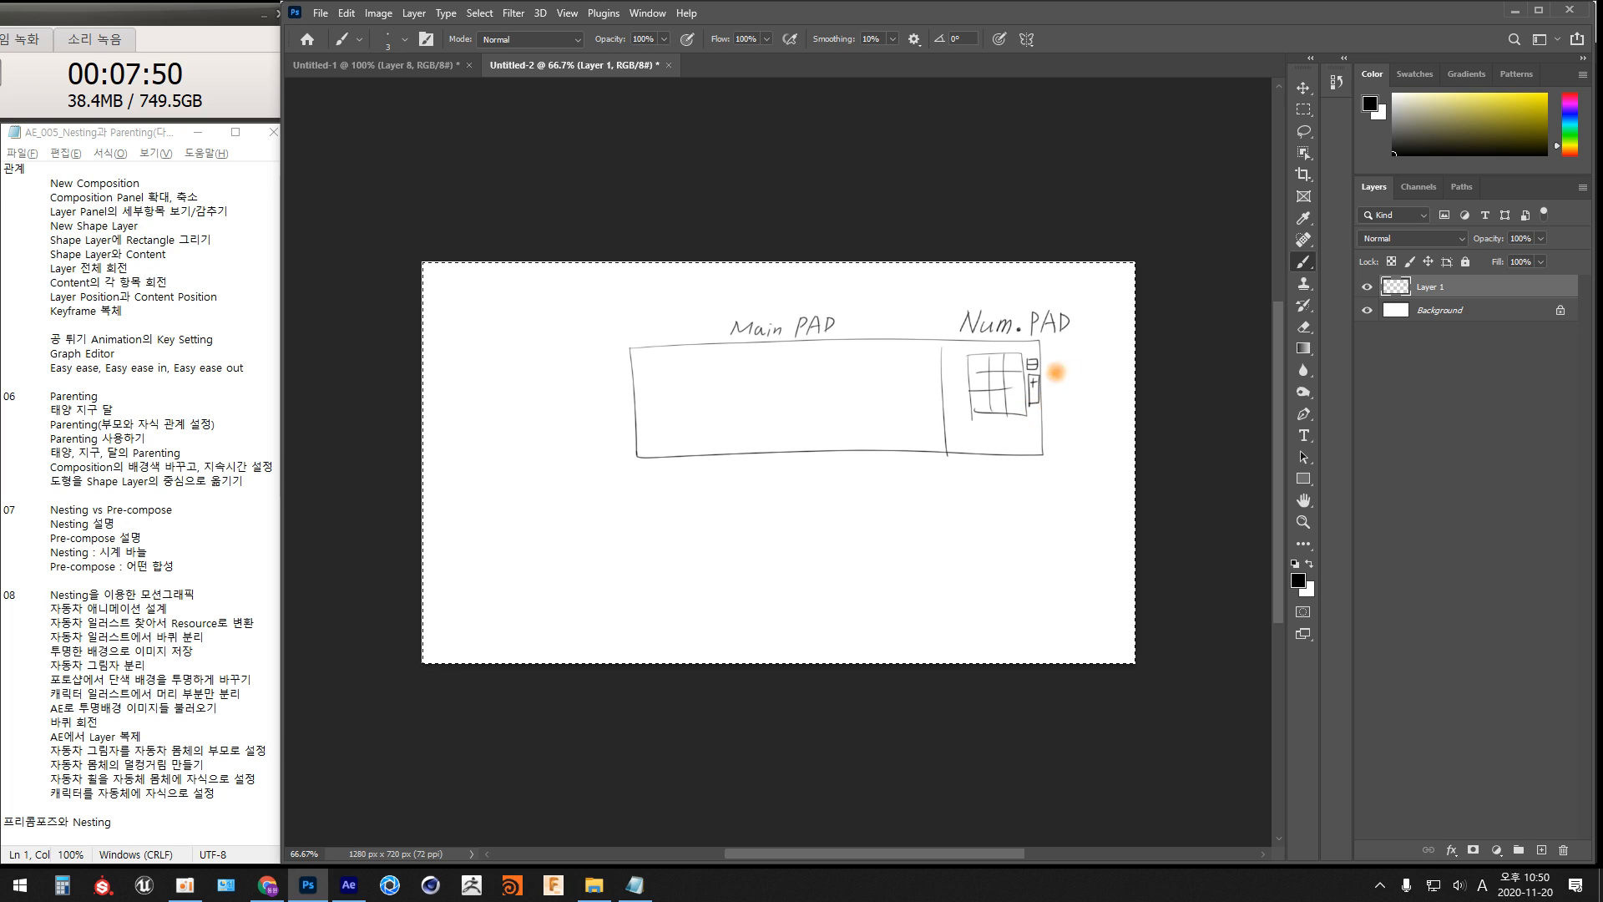
{"action": "left_click_drag", "start_coordinate": [1057, 367], "coordinate": [1069, 389]}
{"action": "left_click_drag", "start_coordinate": [1069, 367], "coordinate": [1057, 389]}
{"action": "left_click_drag", "start_coordinate": [837, 365], "coordinate": [849, 375]}
{"action": "left_click_drag", "start_coordinate": [838, 376], "coordinate": [843, 375]}
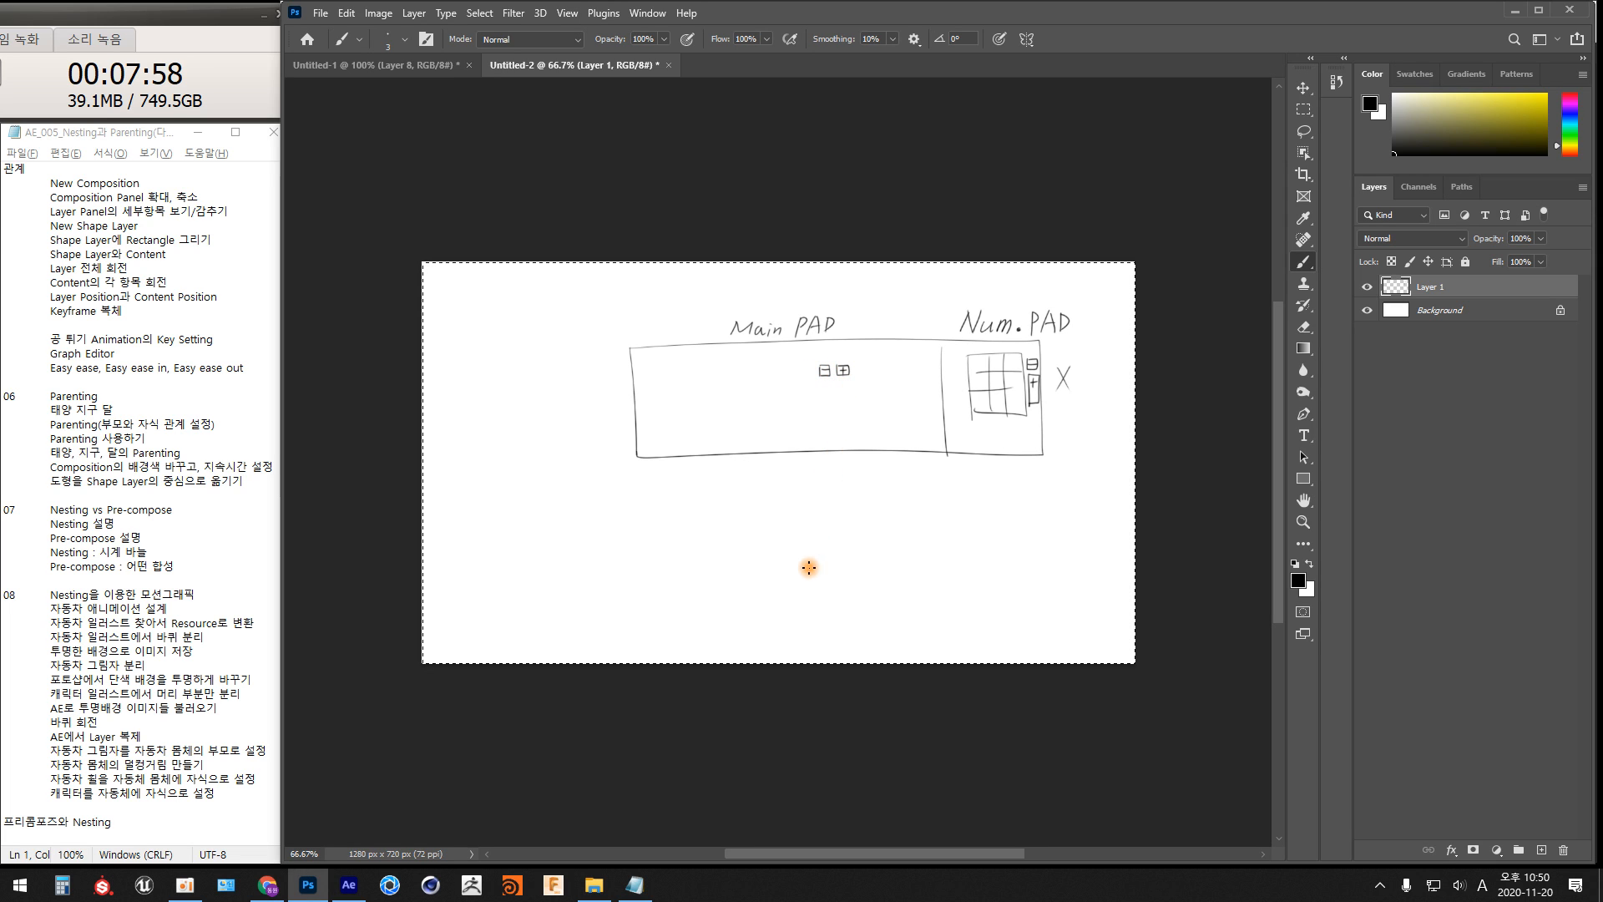
Switch to After Effects, enlarge the Comp 1 timeline several levels and reduce it back to the full duration
{"action": "key", "text": "alt+Tab"}
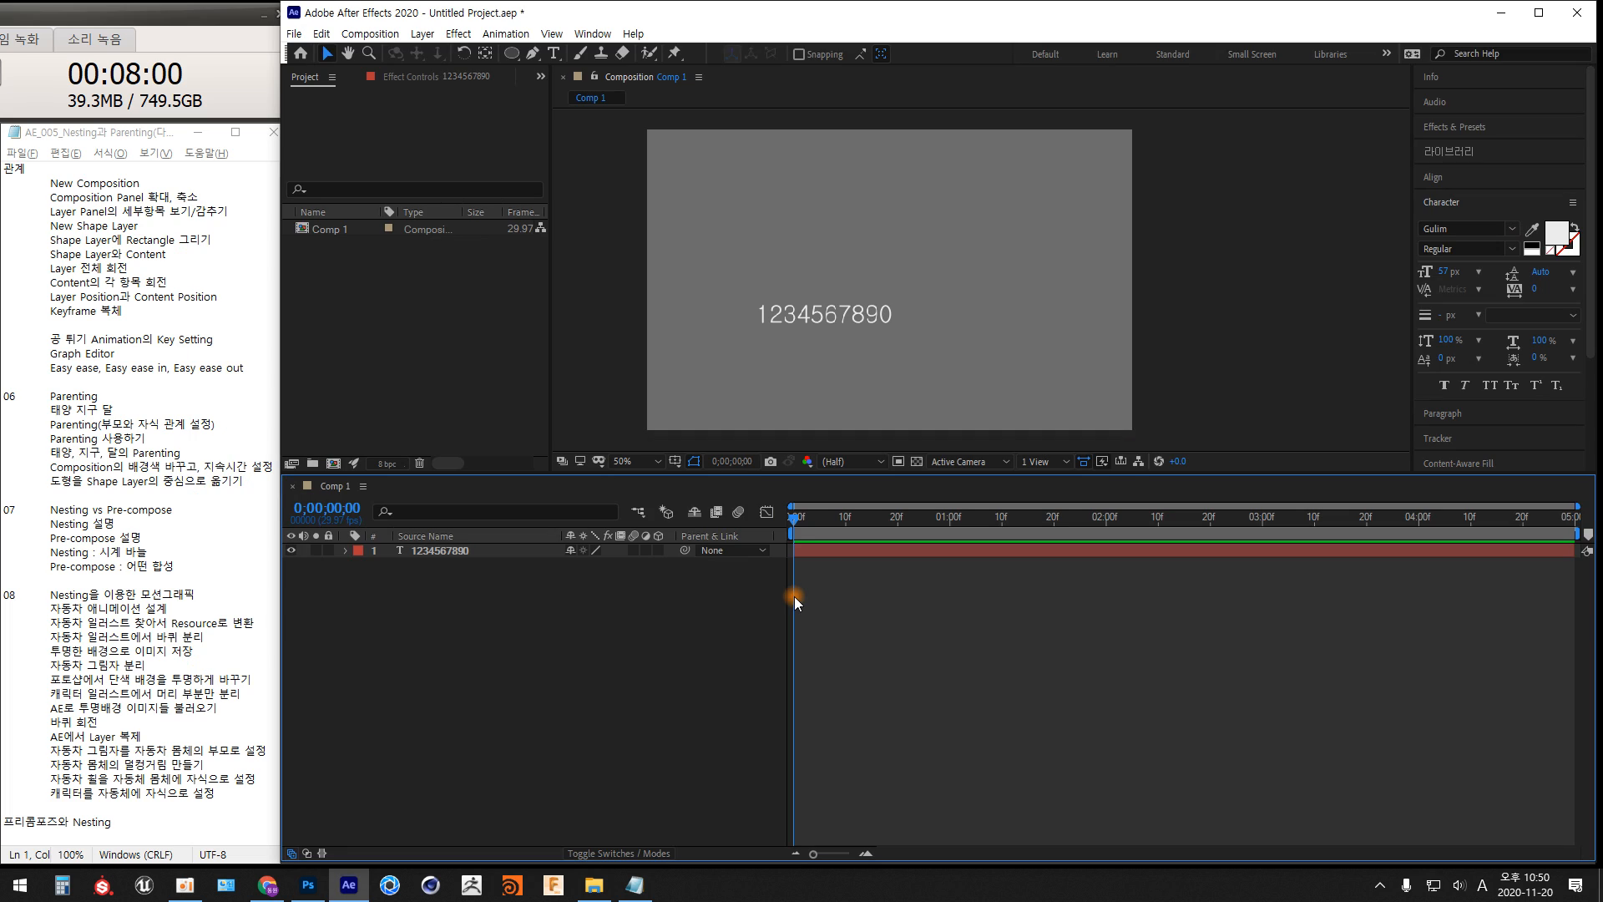
{"action": "key", "text": "equal"}
{"action": "key", "text": "equal"}
{"action": "key", "text": "equal"}
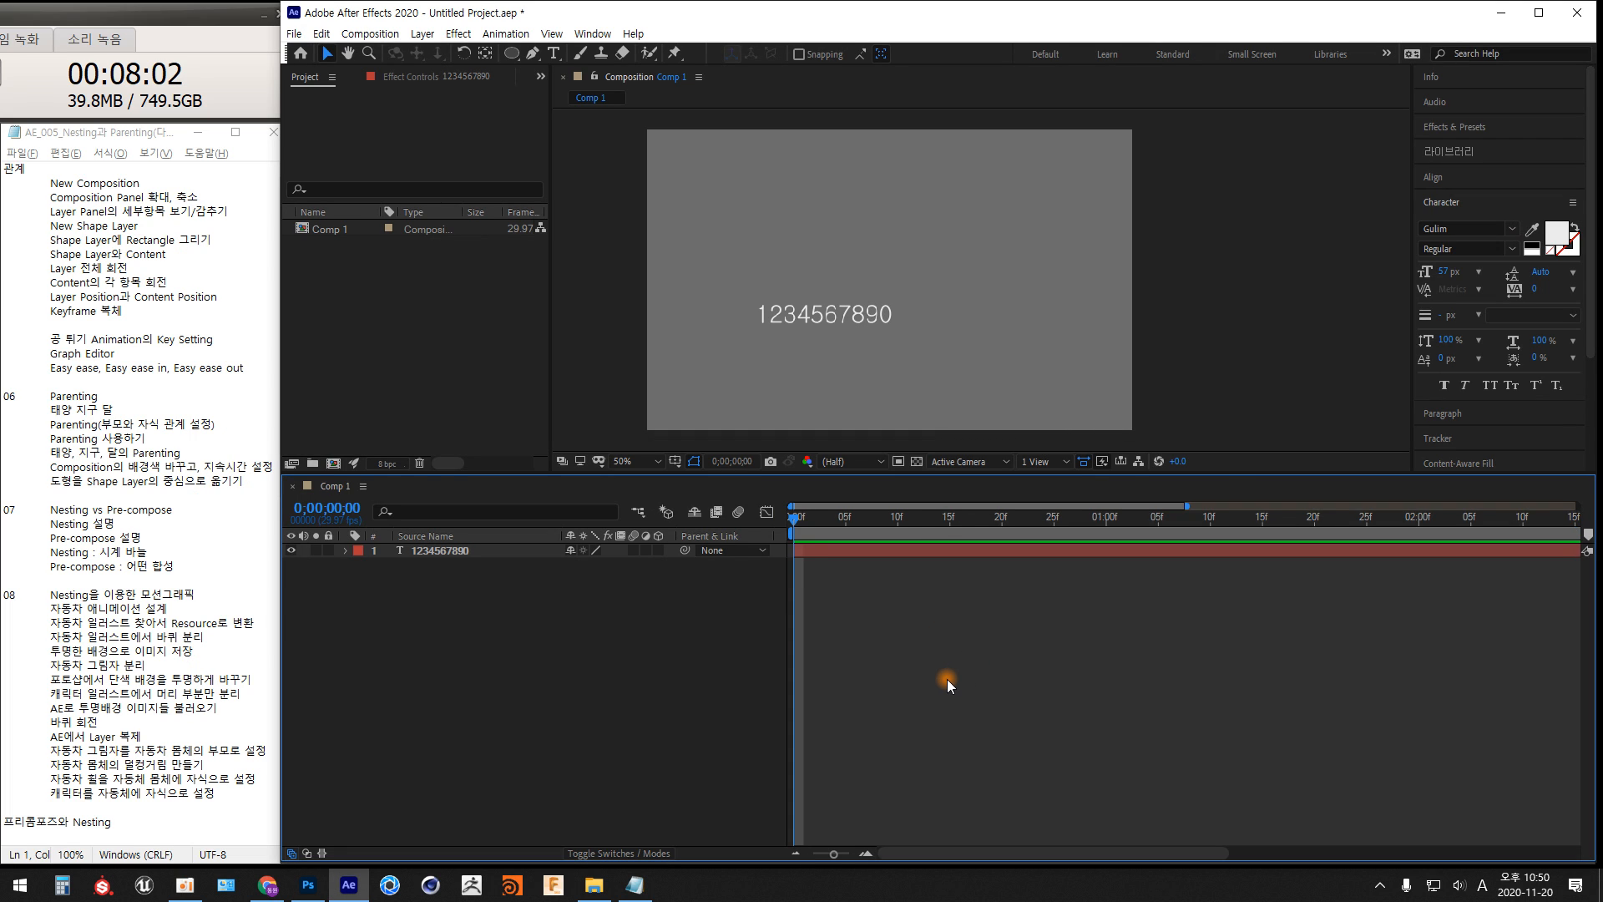
{"action": "key", "text": "minus"}
{"action": "key", "text": "minus"}
{"action": "key", "text": "minus"}
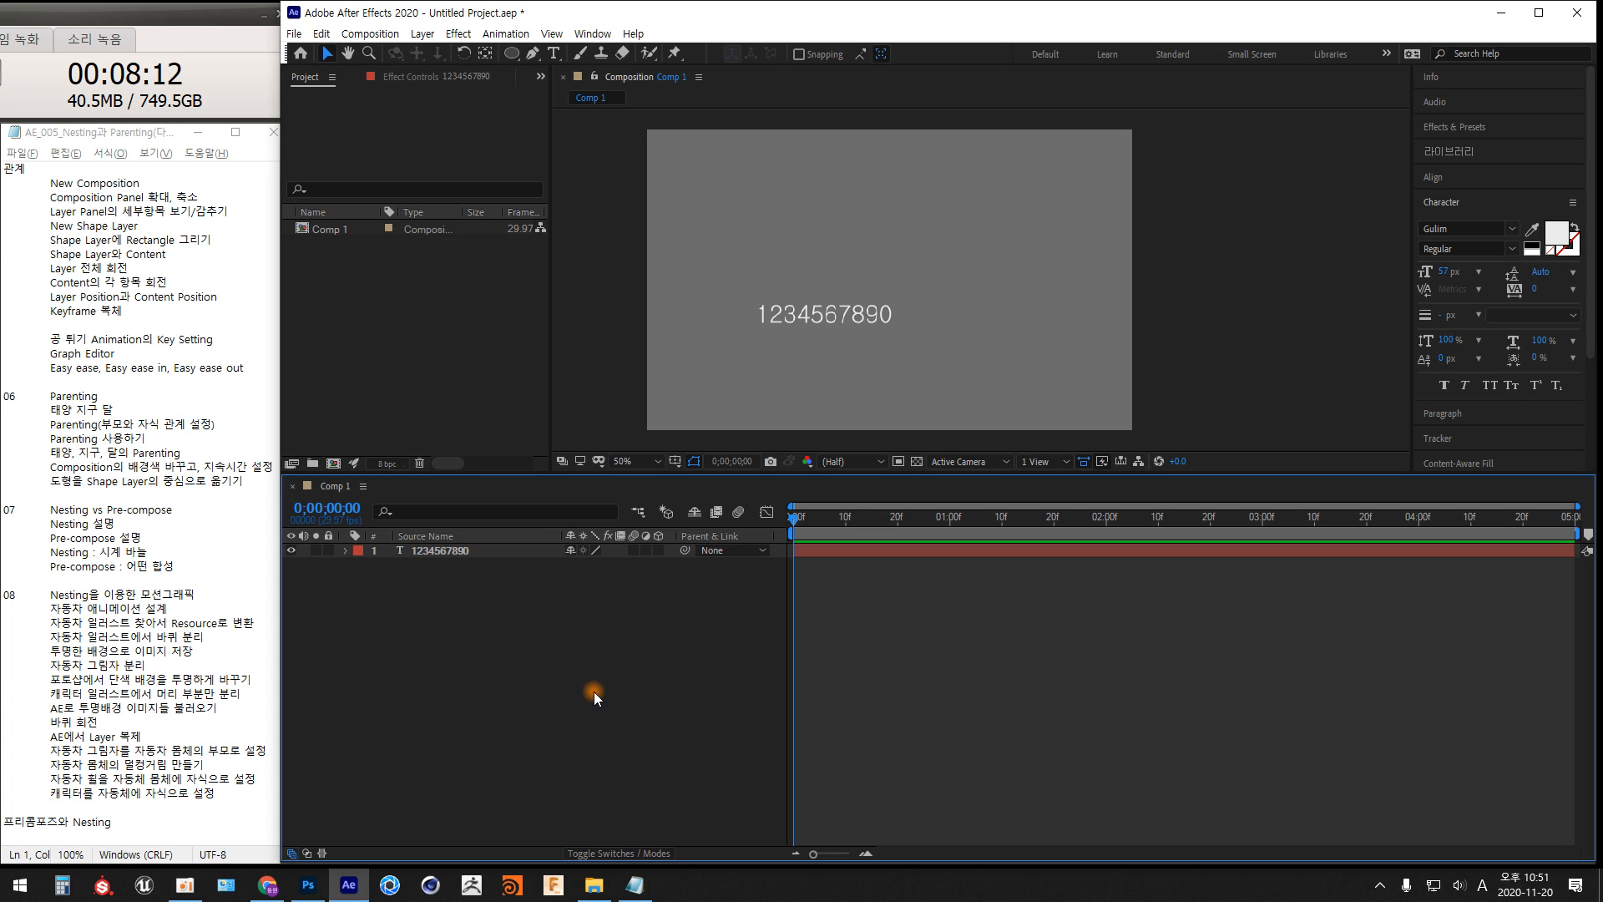
Expand the Transfer Controls and In/Out/Duration/Stretch panes, and toggle the Layer Switches and Transfer Controls panes off and on again
{"action": "left_click", "coordinate": [309, 853]}
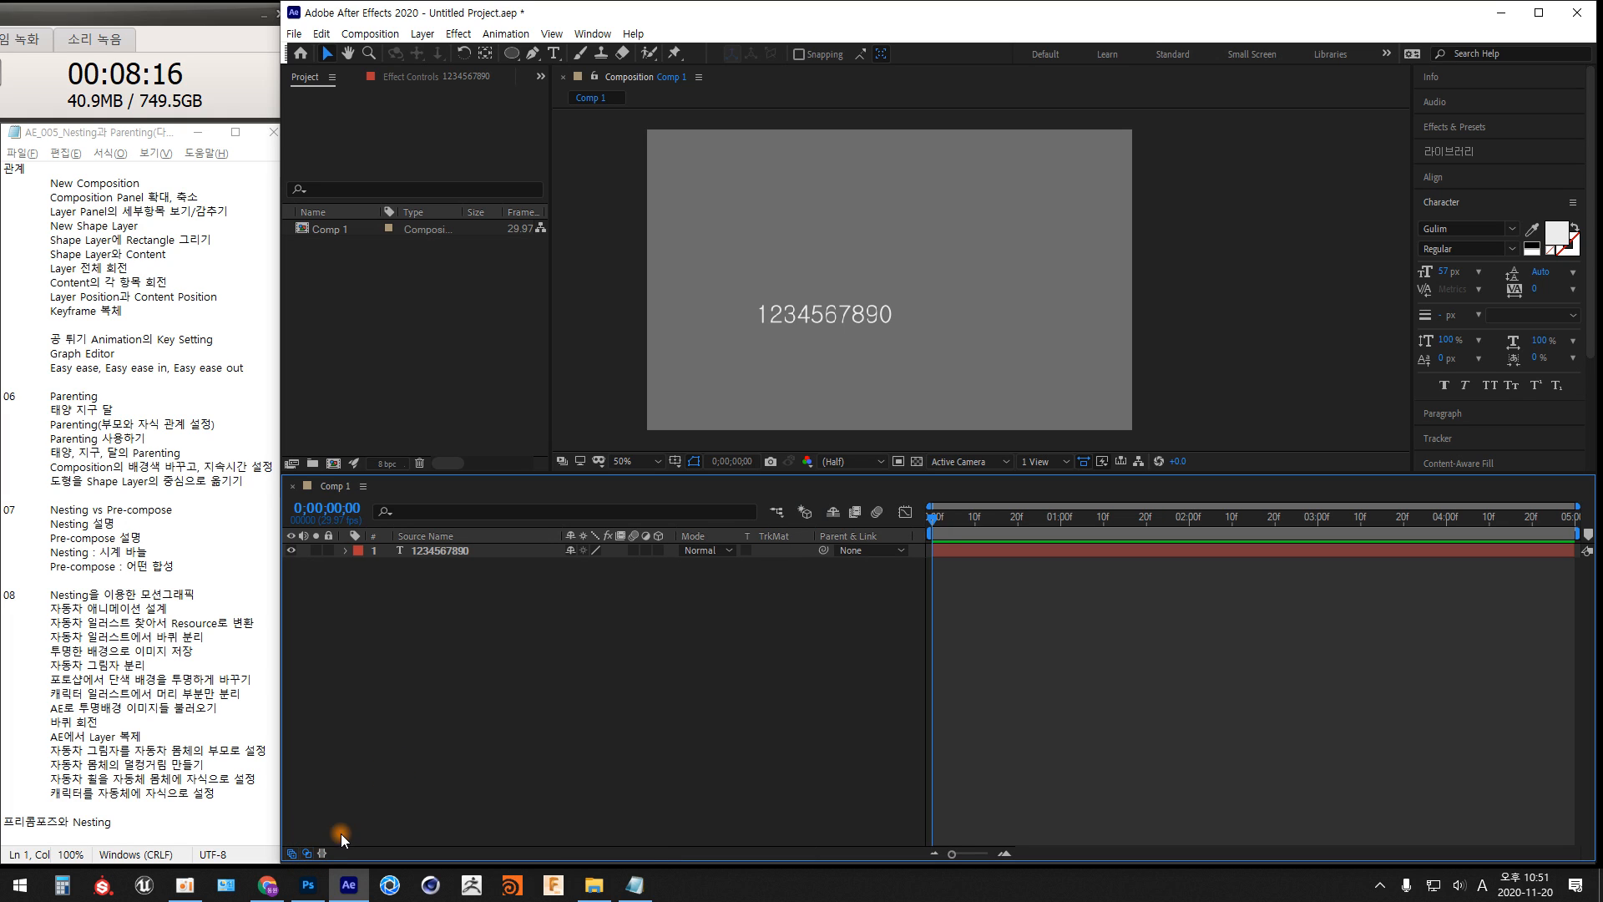
{"action": "left_click", "coordinate": [322, 854]}
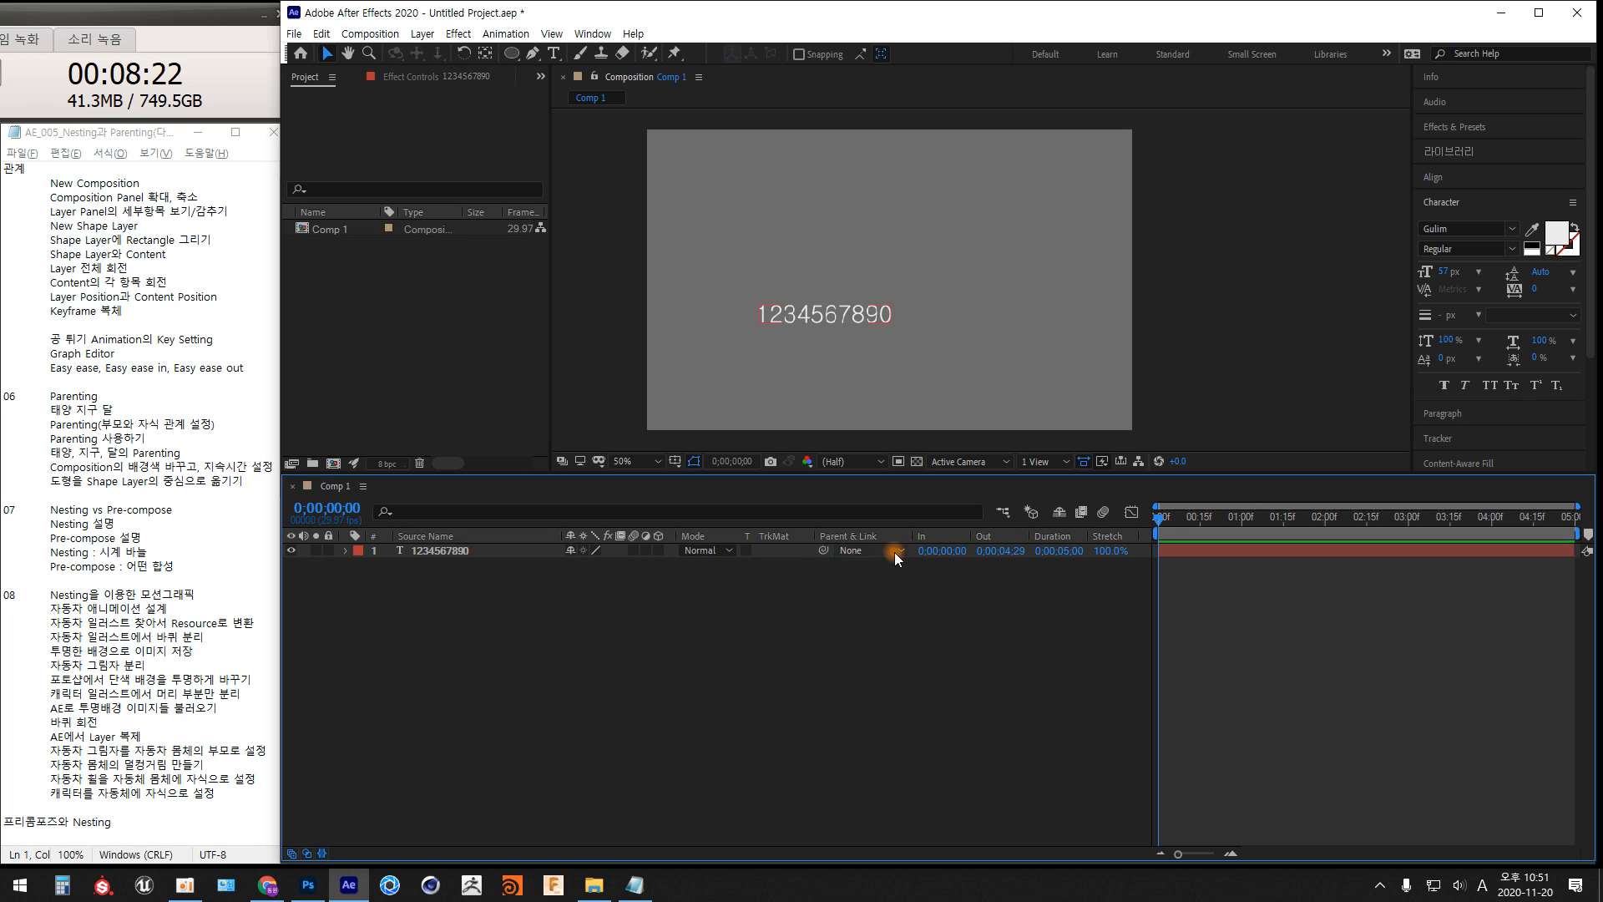
{"action": "left_click", "coordinate": [291, 853]}
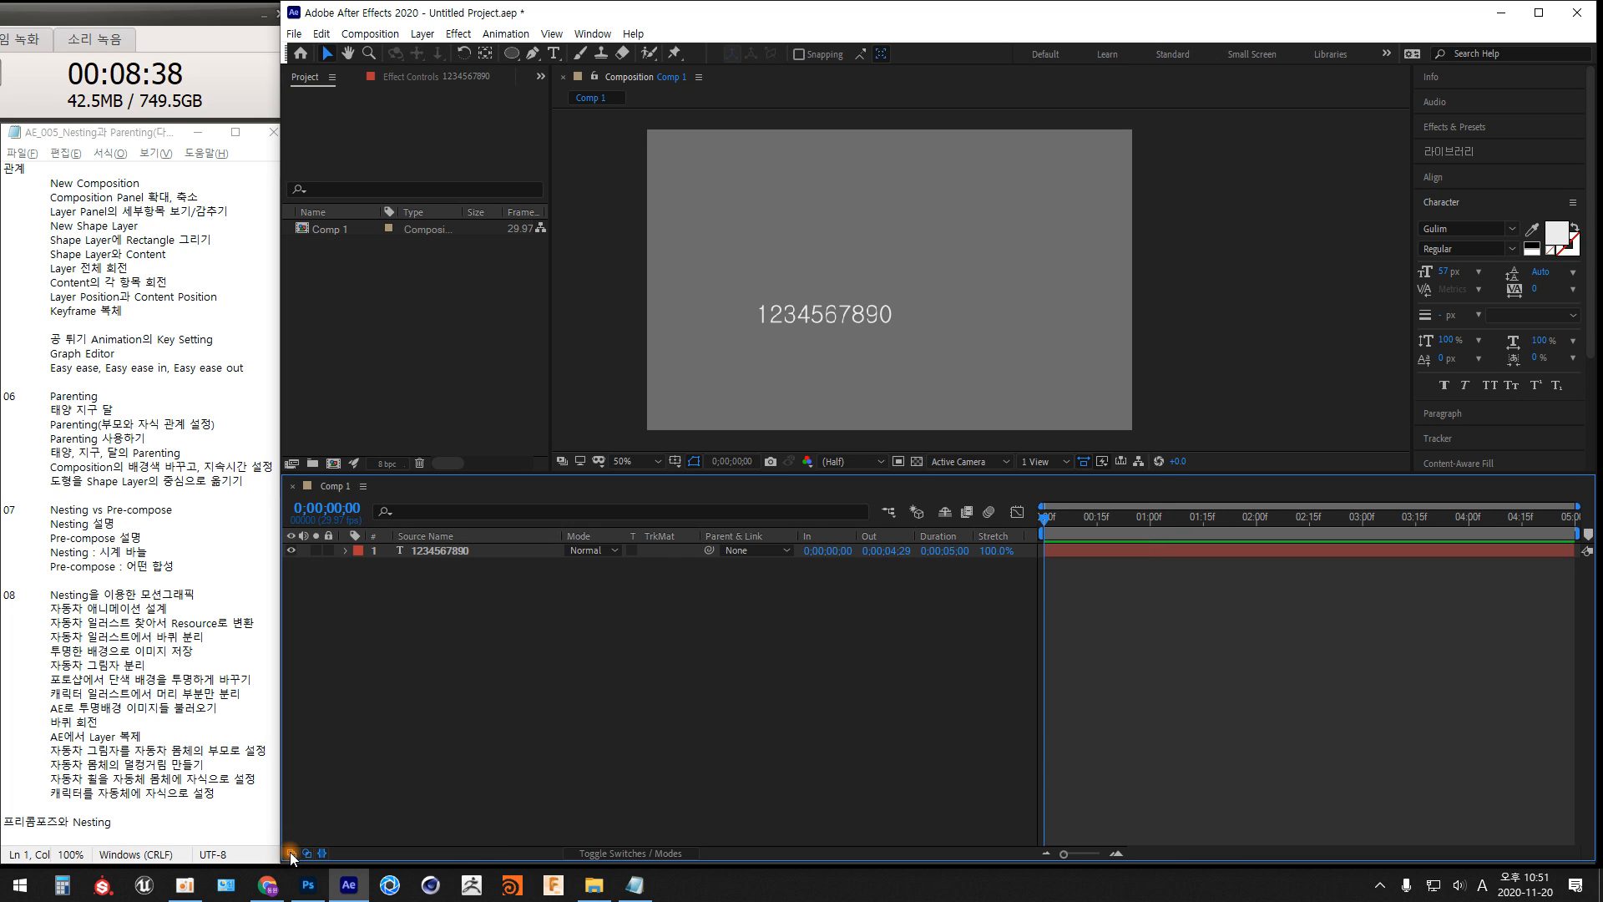
{"action": "left_click", "coordinate": [290, 852]}
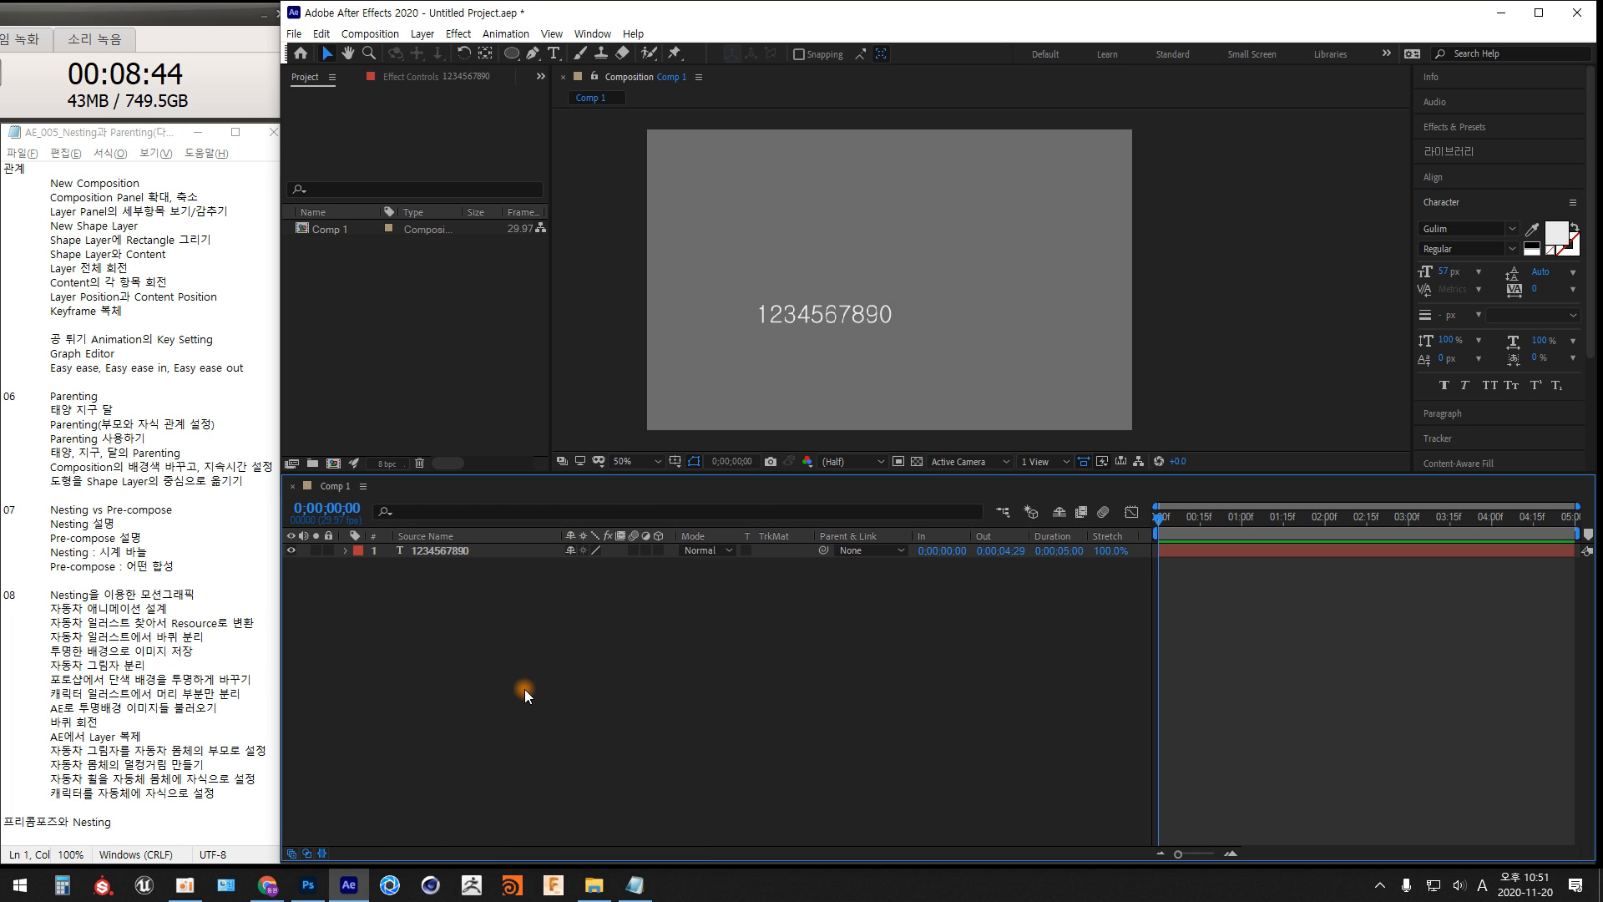
{"action": "left_click", "coordinate": [307, 852]}
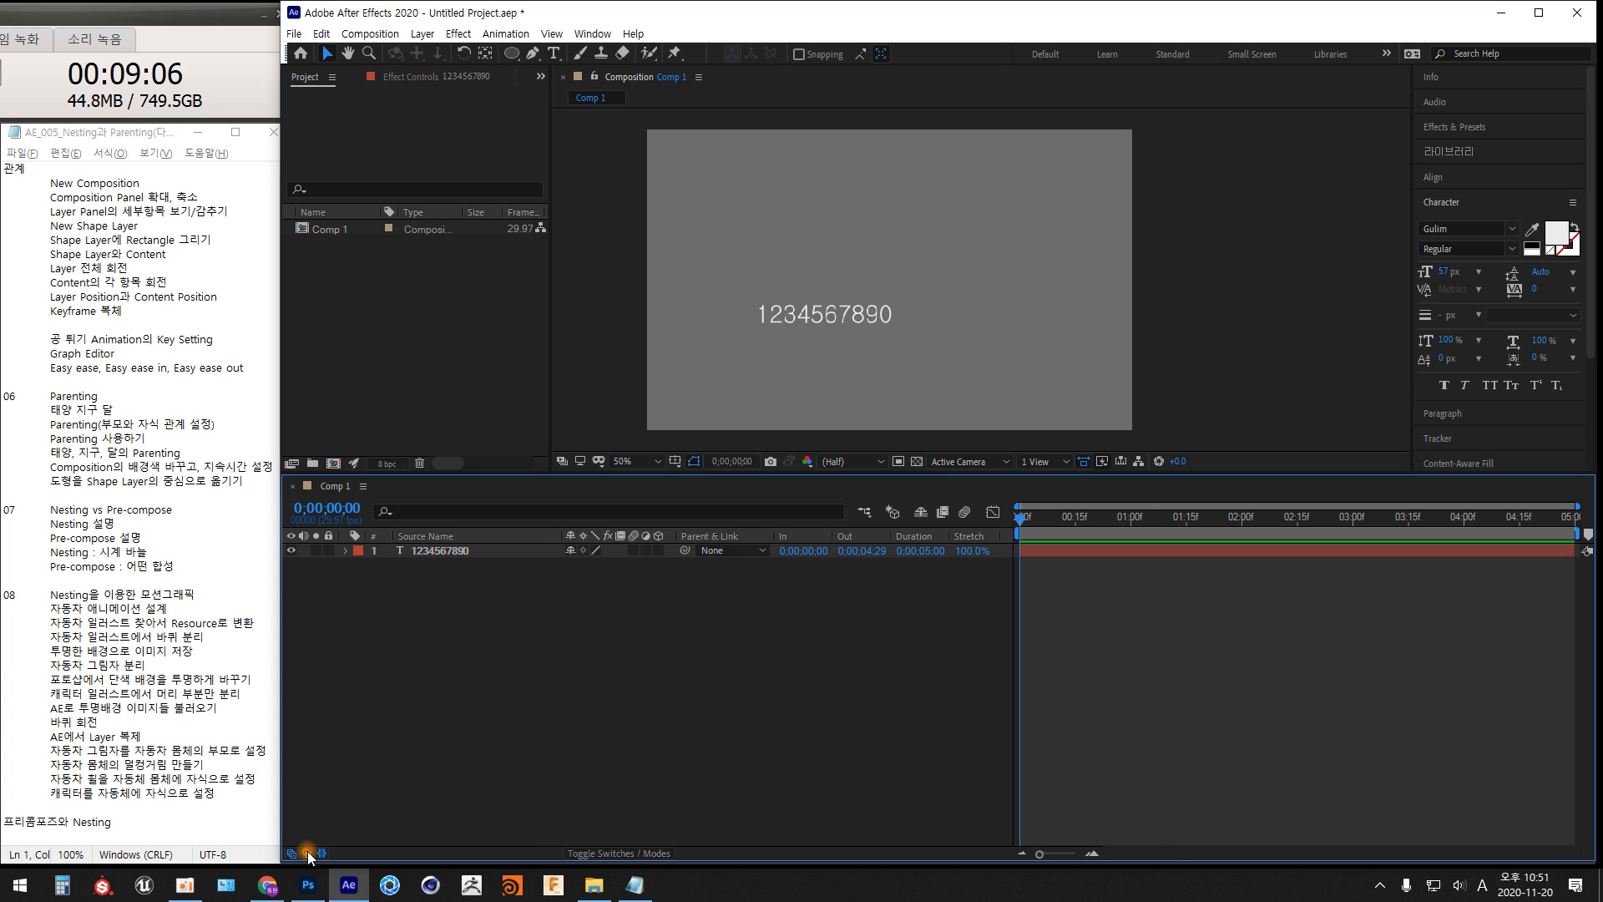
{"action": "left_click", "coordinate": [308, 852]}
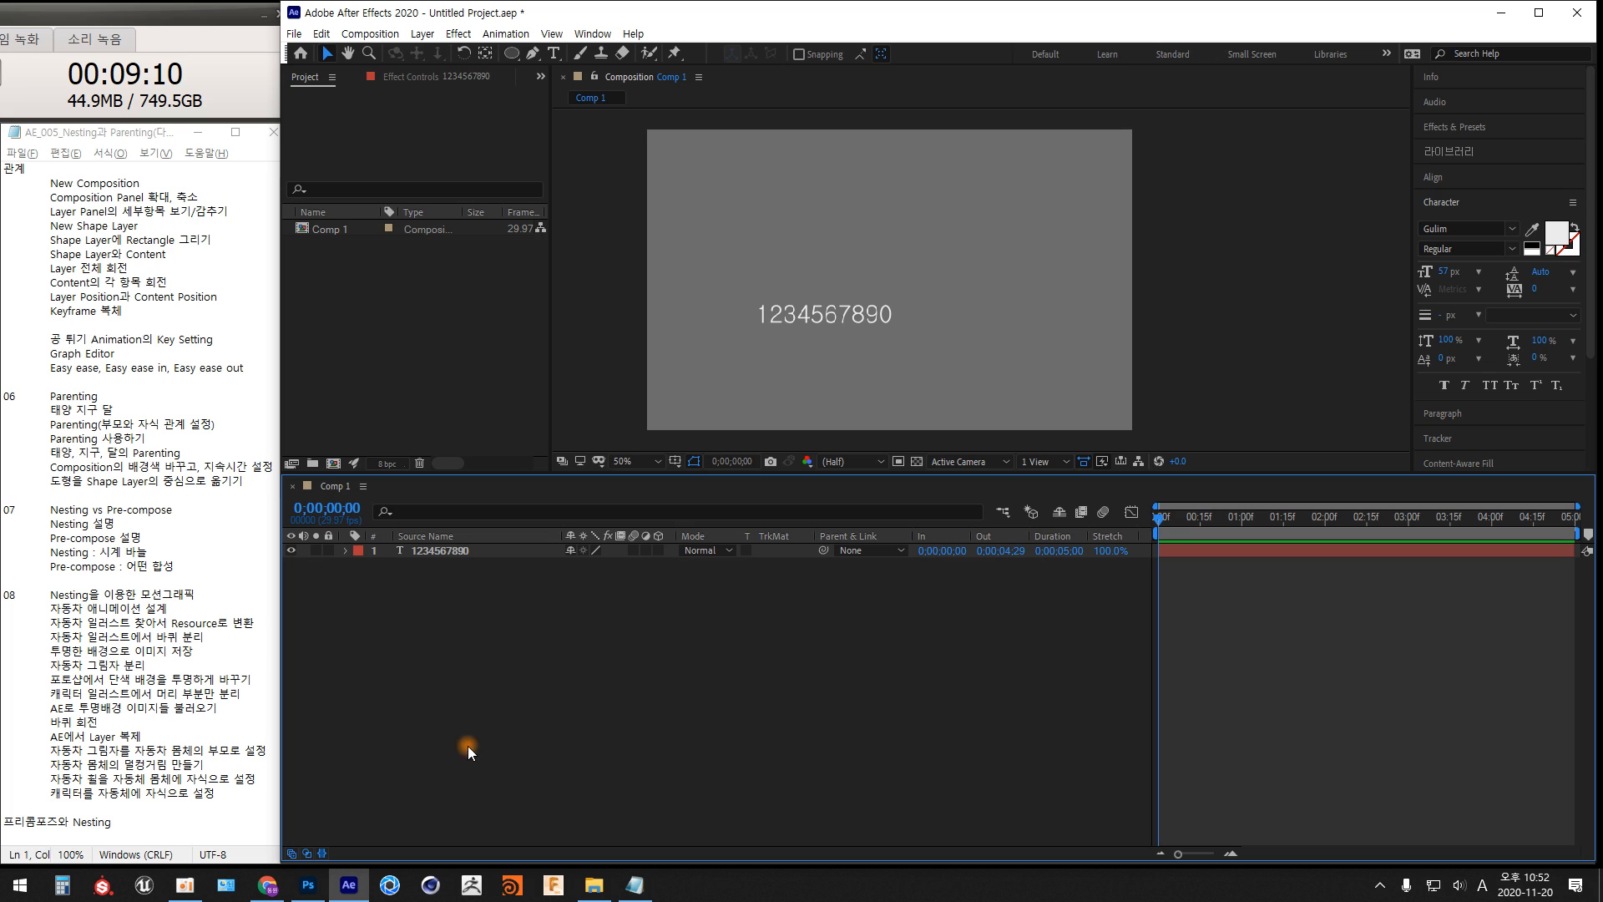
Collapse the Layer Switches and In/Out/Duration/Stretch panes, and toggle the Transfer Controls pane repeatedly, ending with it collapsed
{"action": "left_click", "coordinate": [321, 853]}
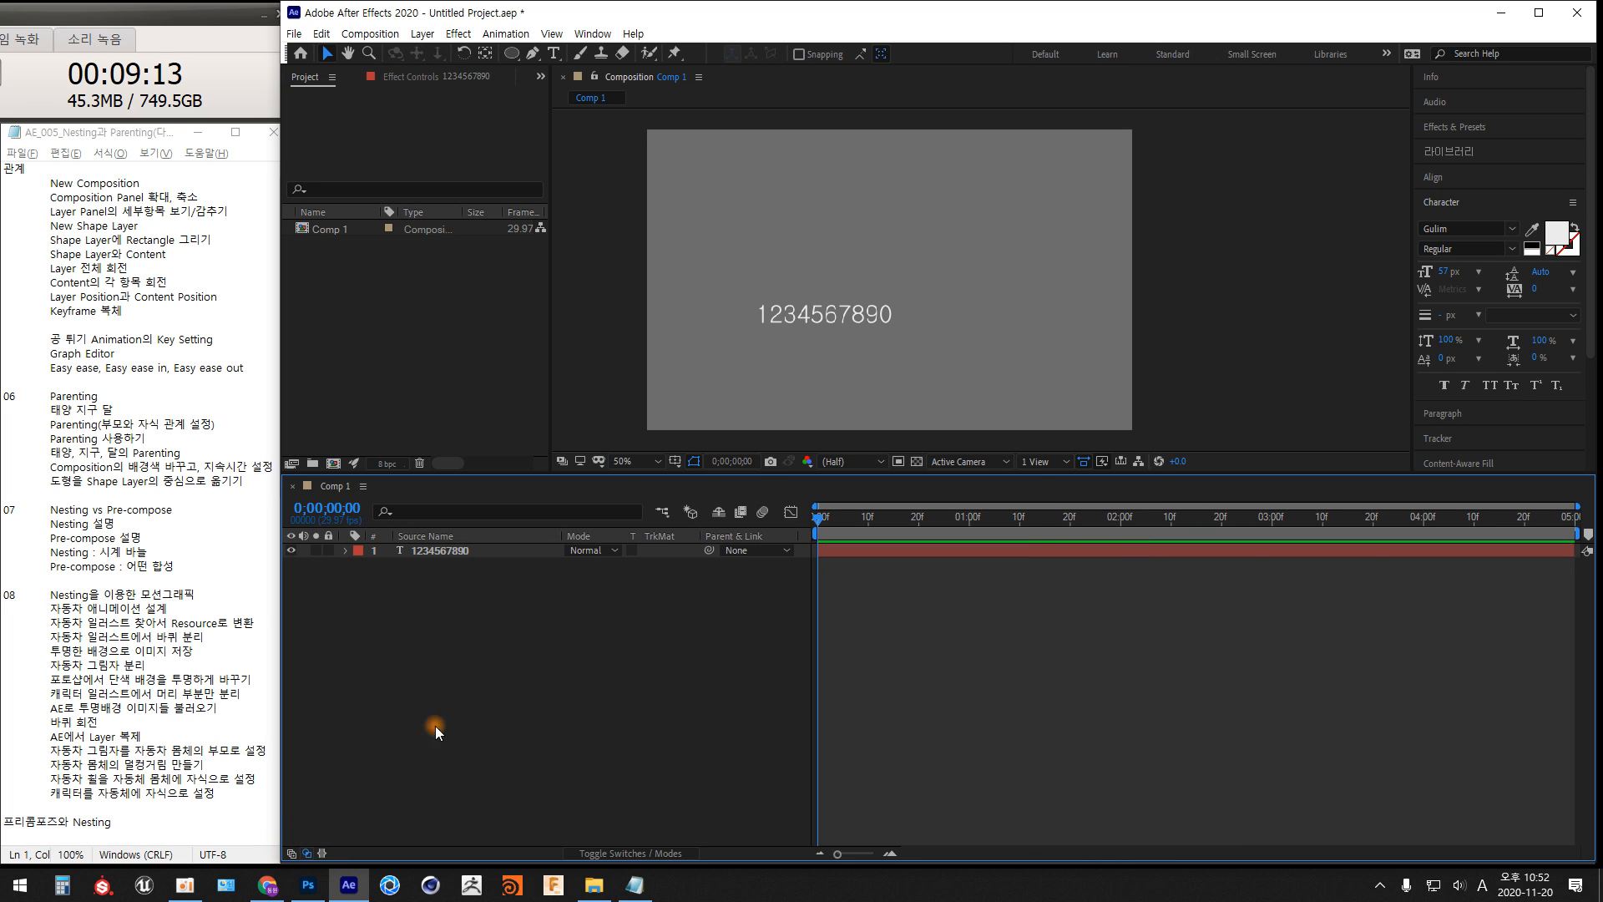
{"action": "left_click", "coordinate": [306, 853]}
{"action": "left_click", "coordinate": [307, 853]}
{"action": "left_click", "coordinate": [306, 853]}
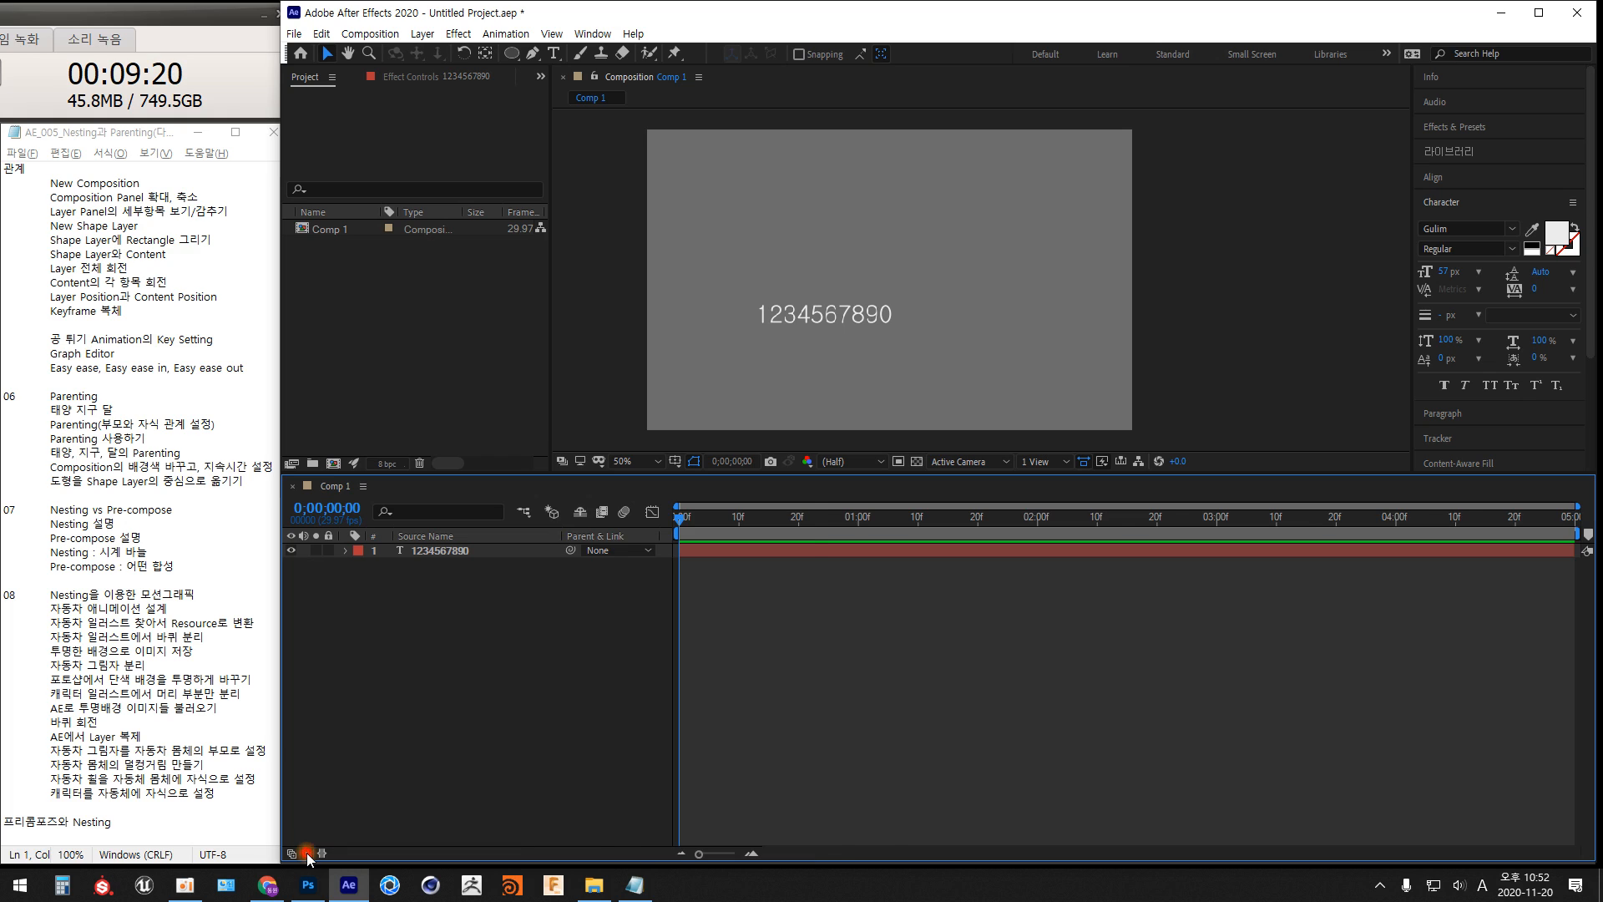
{"action": "left_click", "coordinate": [307, 854]}
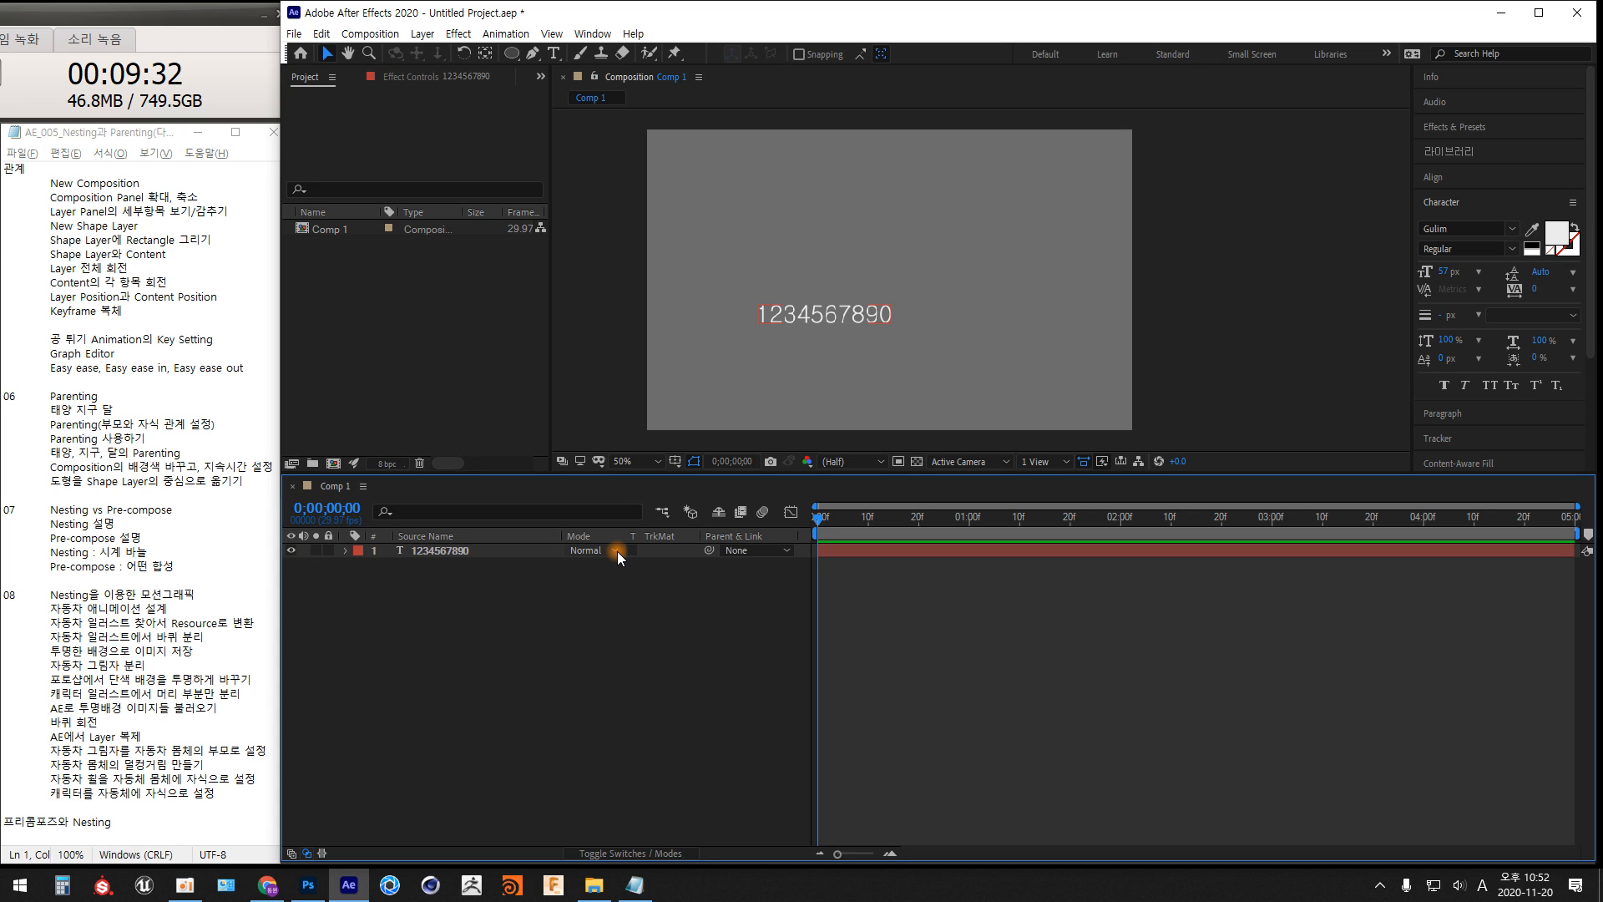
{"action": "left_click", "coordinate": [378, 768]}
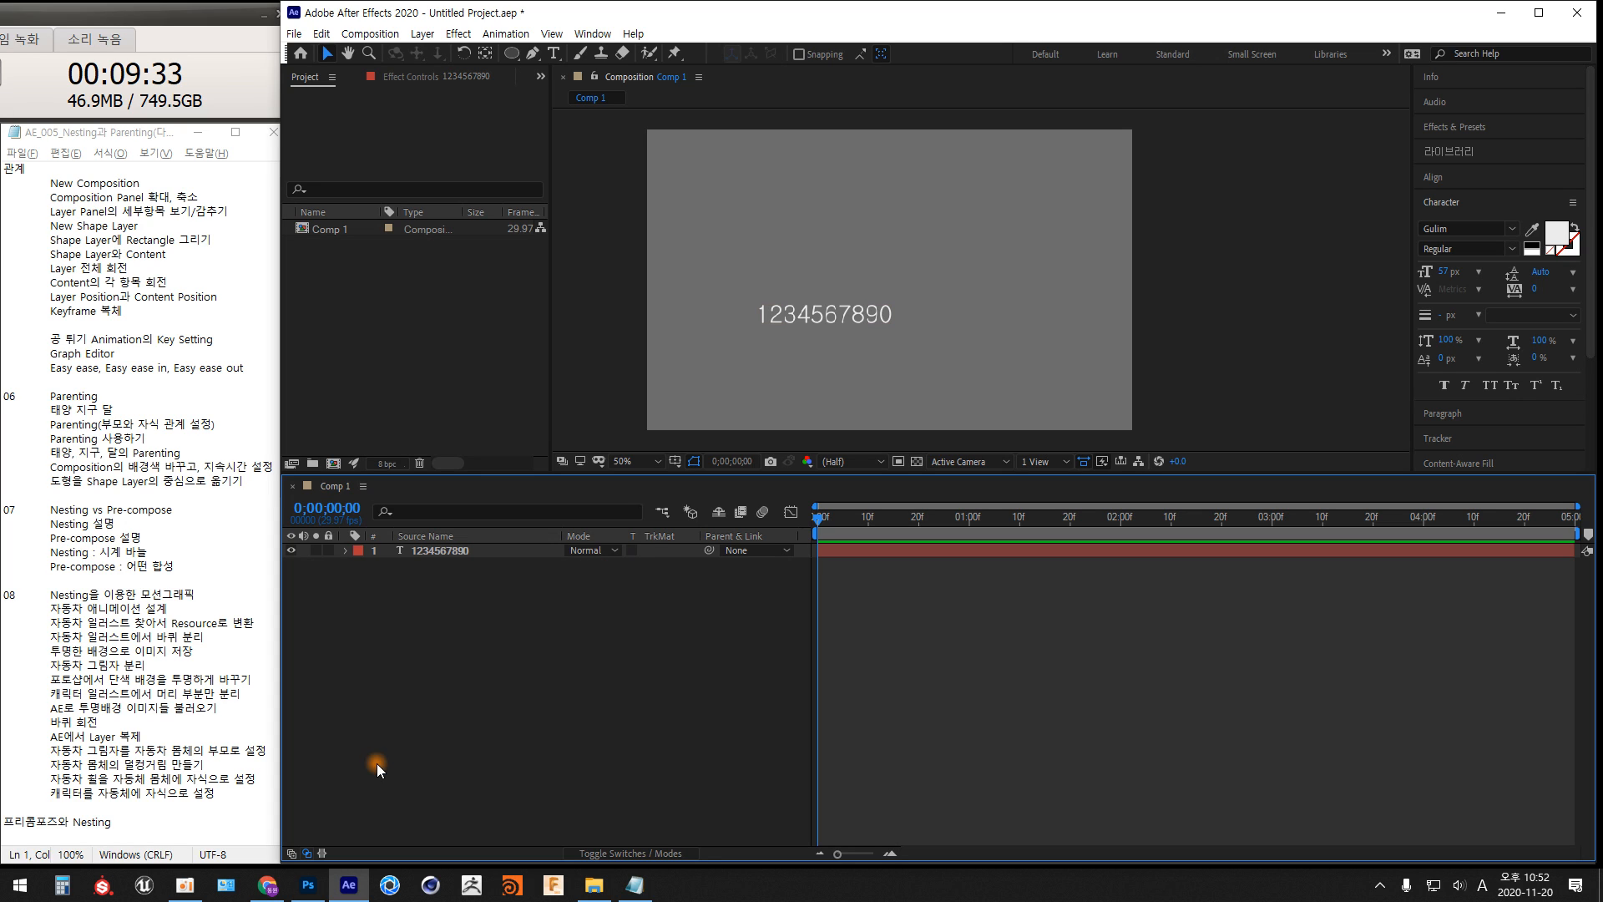
{"action": "left_click", "coordinate": [307, 855]}
{"action": "left_click", "coordinate": [306, 855]}
{"action": "left_click", "coordinate": [307, 855]}
{"action": "left_click", "coordinate": [307, 856]}
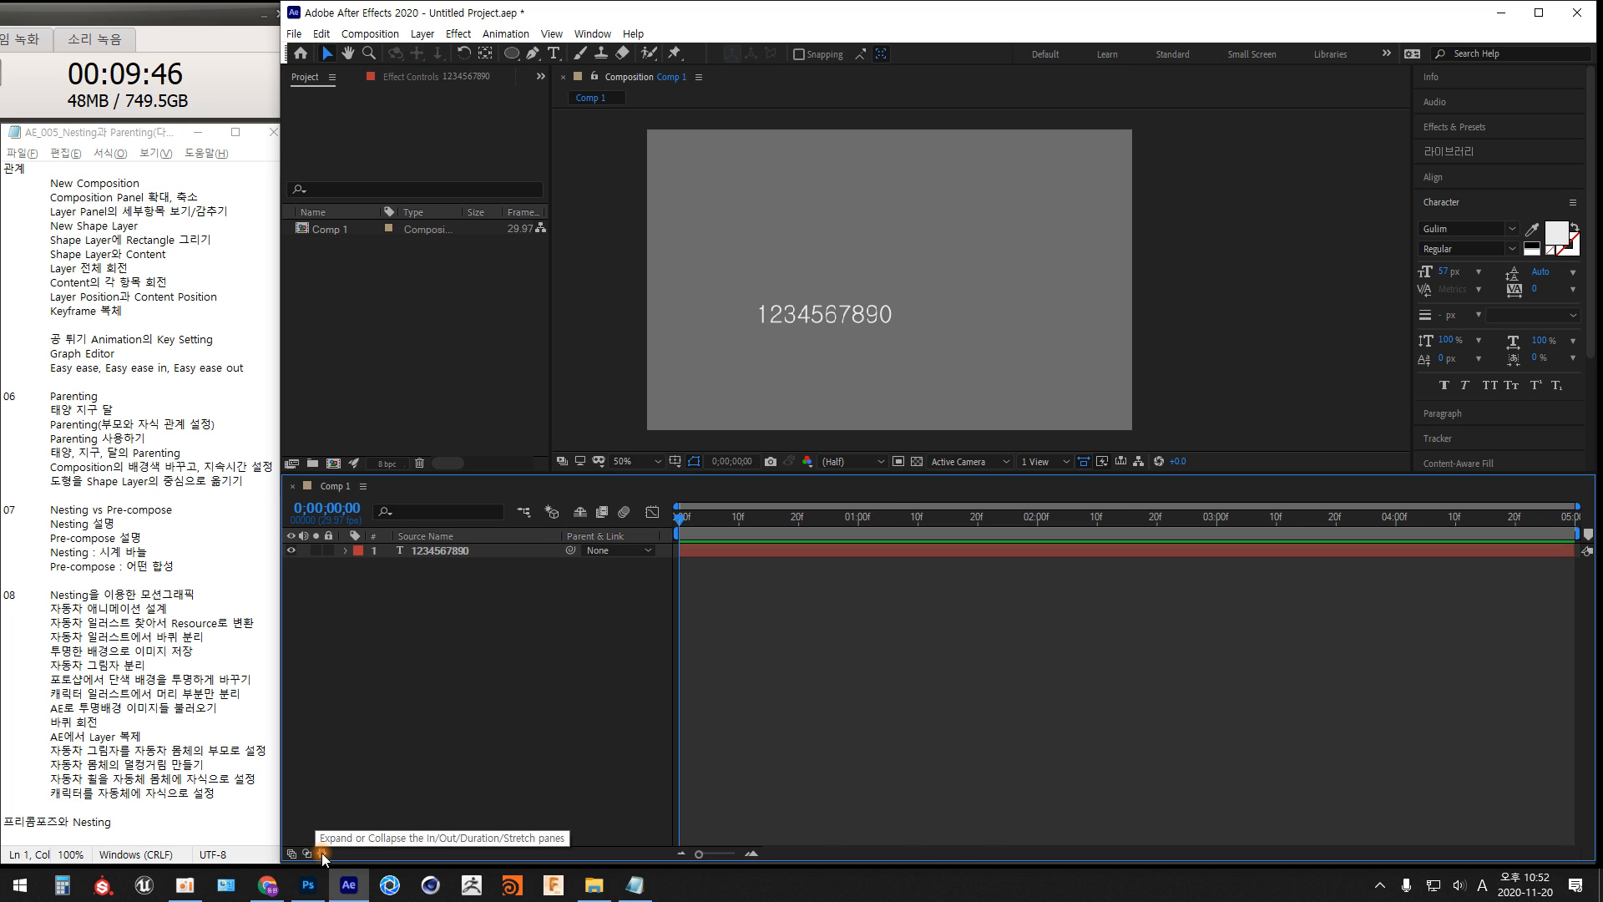
Expand the In/Out/Duration/Stretch pane and trim the start of the text layer's bar to about 0;00;02;08
{"action": "left_click", "coordinate": [323, 854]}
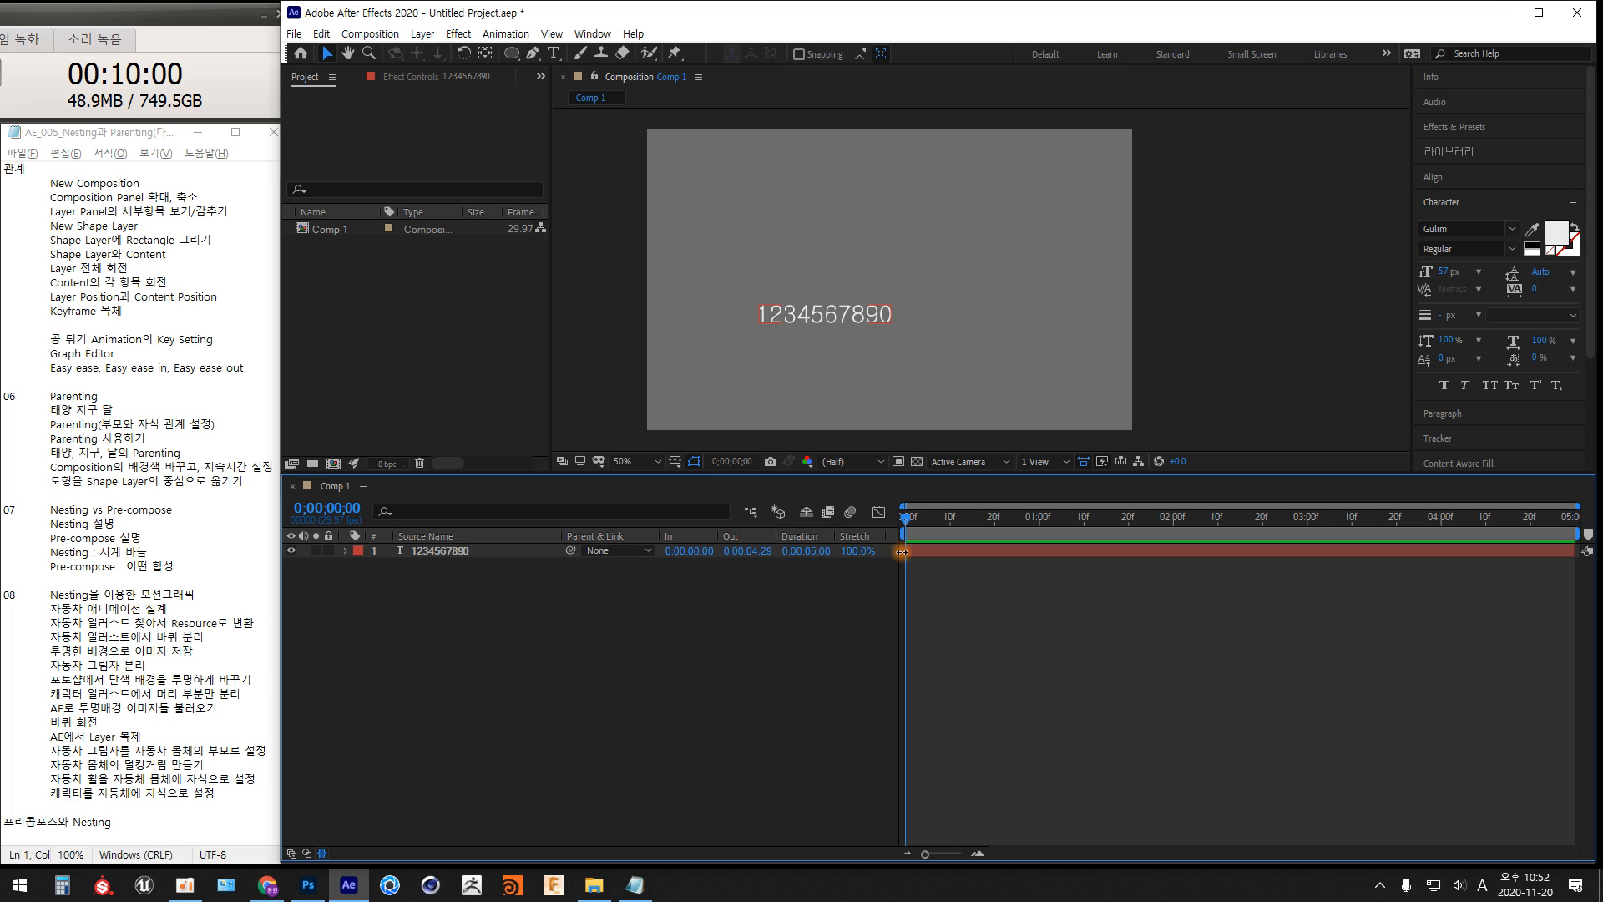
{"action": "left_click_drag", "start_coordinate": [906, 550], "coordinate": [1217, 547]}
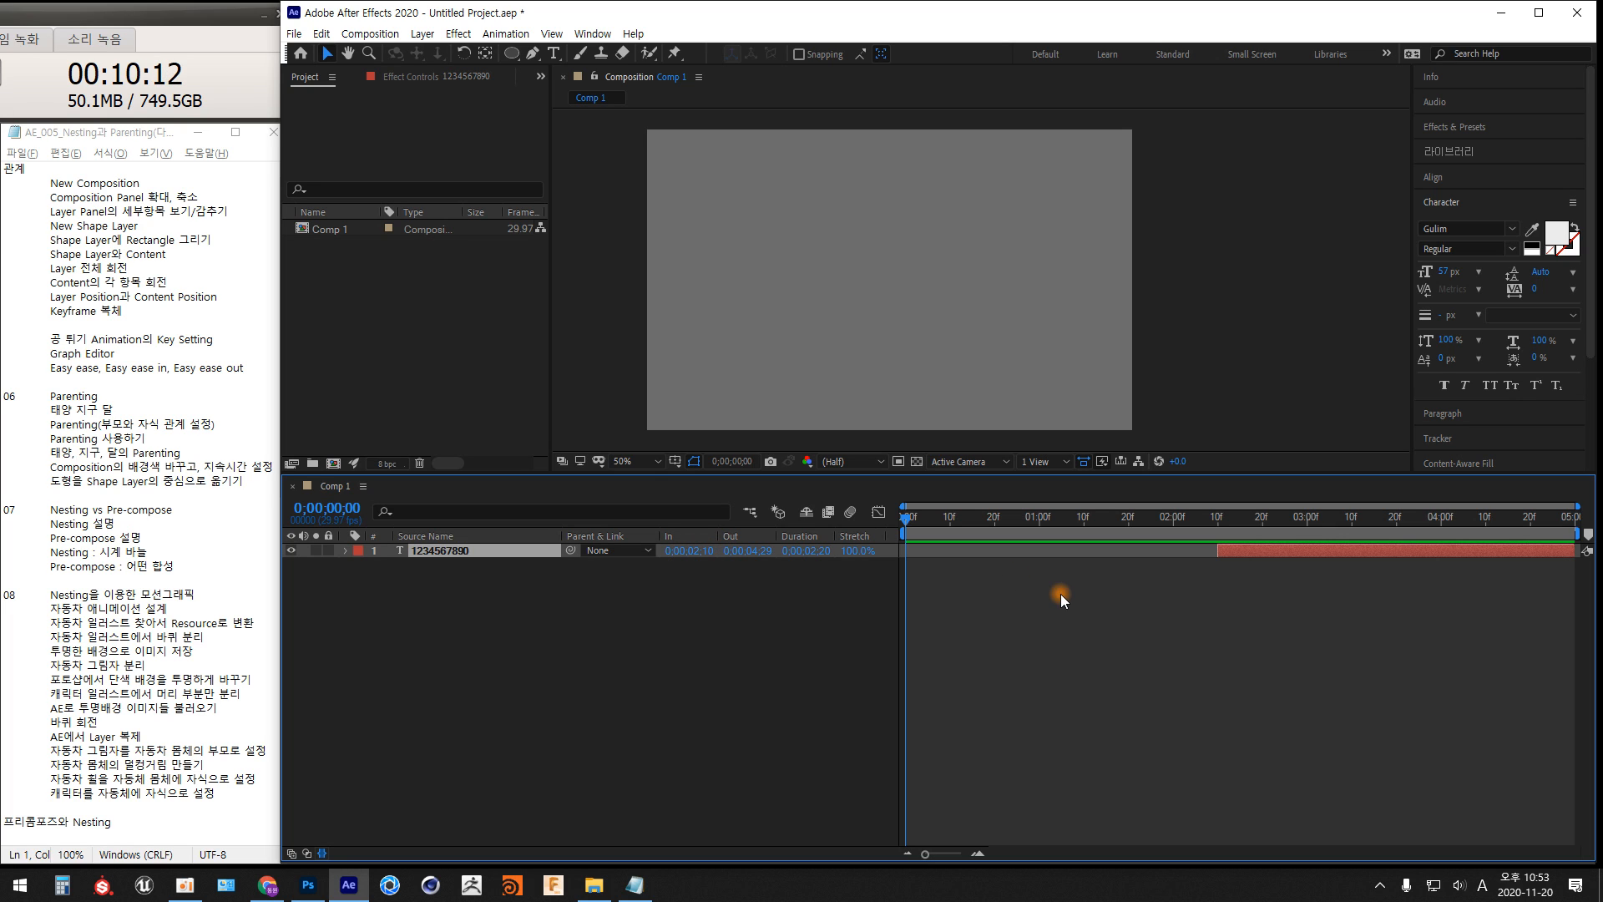
{"action": "left_click_drag", "start_coordinate": [1217, 552], "coordinate": [1208, 552]}
Set the text layer's In time to 0;00;02;10 and its Out time to 0;00;03;15
{"action": "left_click", "coordinate": [706, 552]}
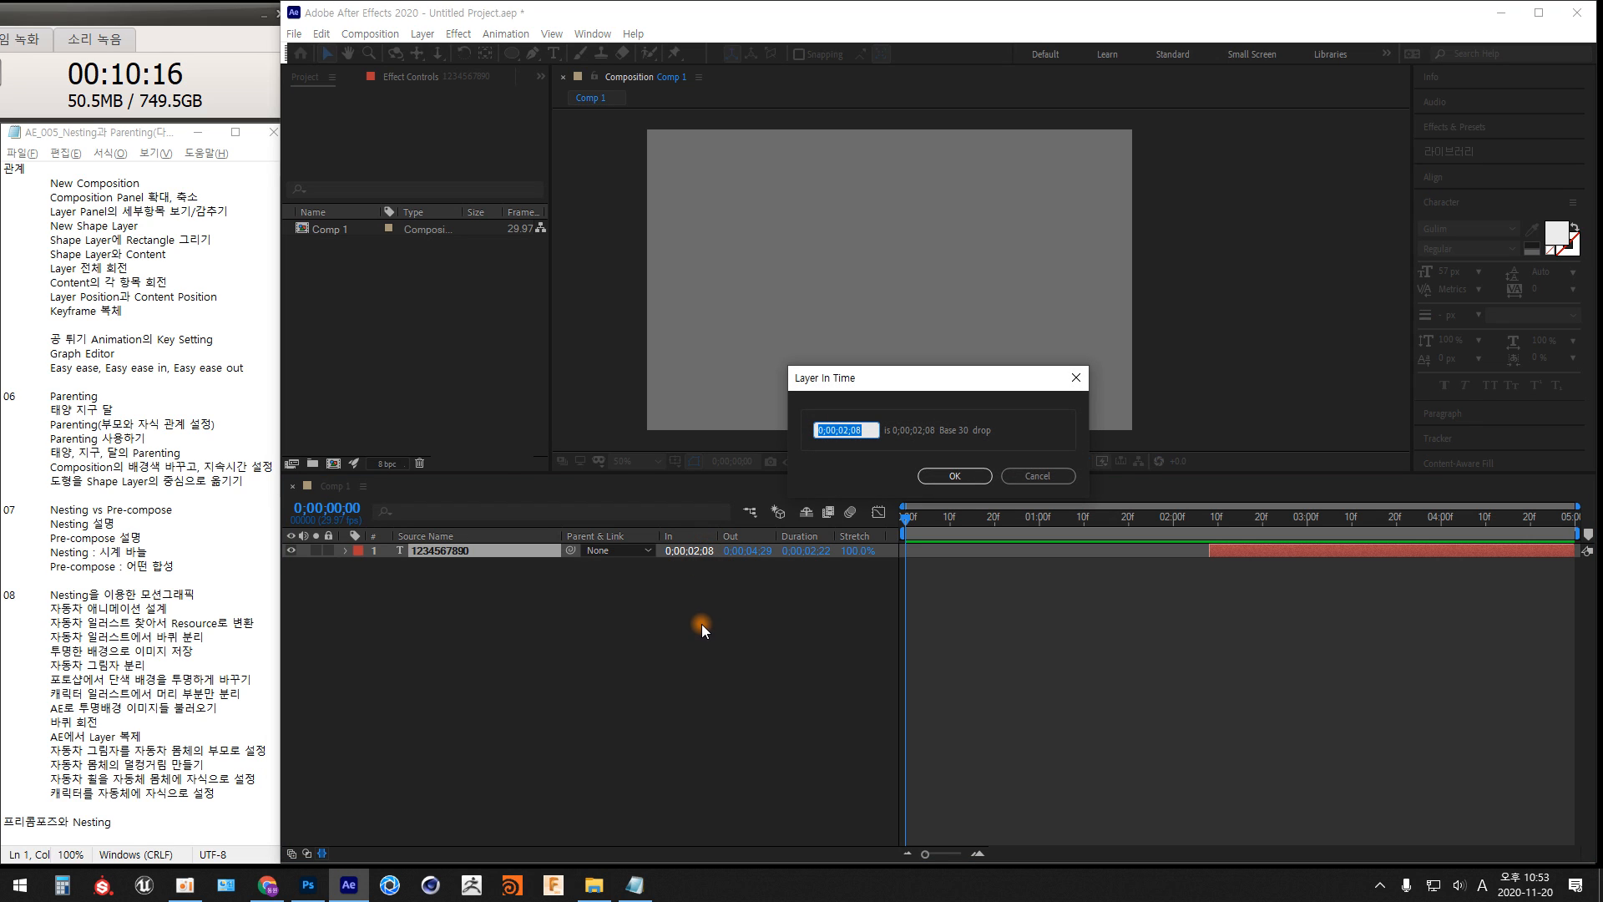
{"action": "type", "text": "2;"}
{"action": "type", "text": "10"}
{"action": "key", "text": "Return"}
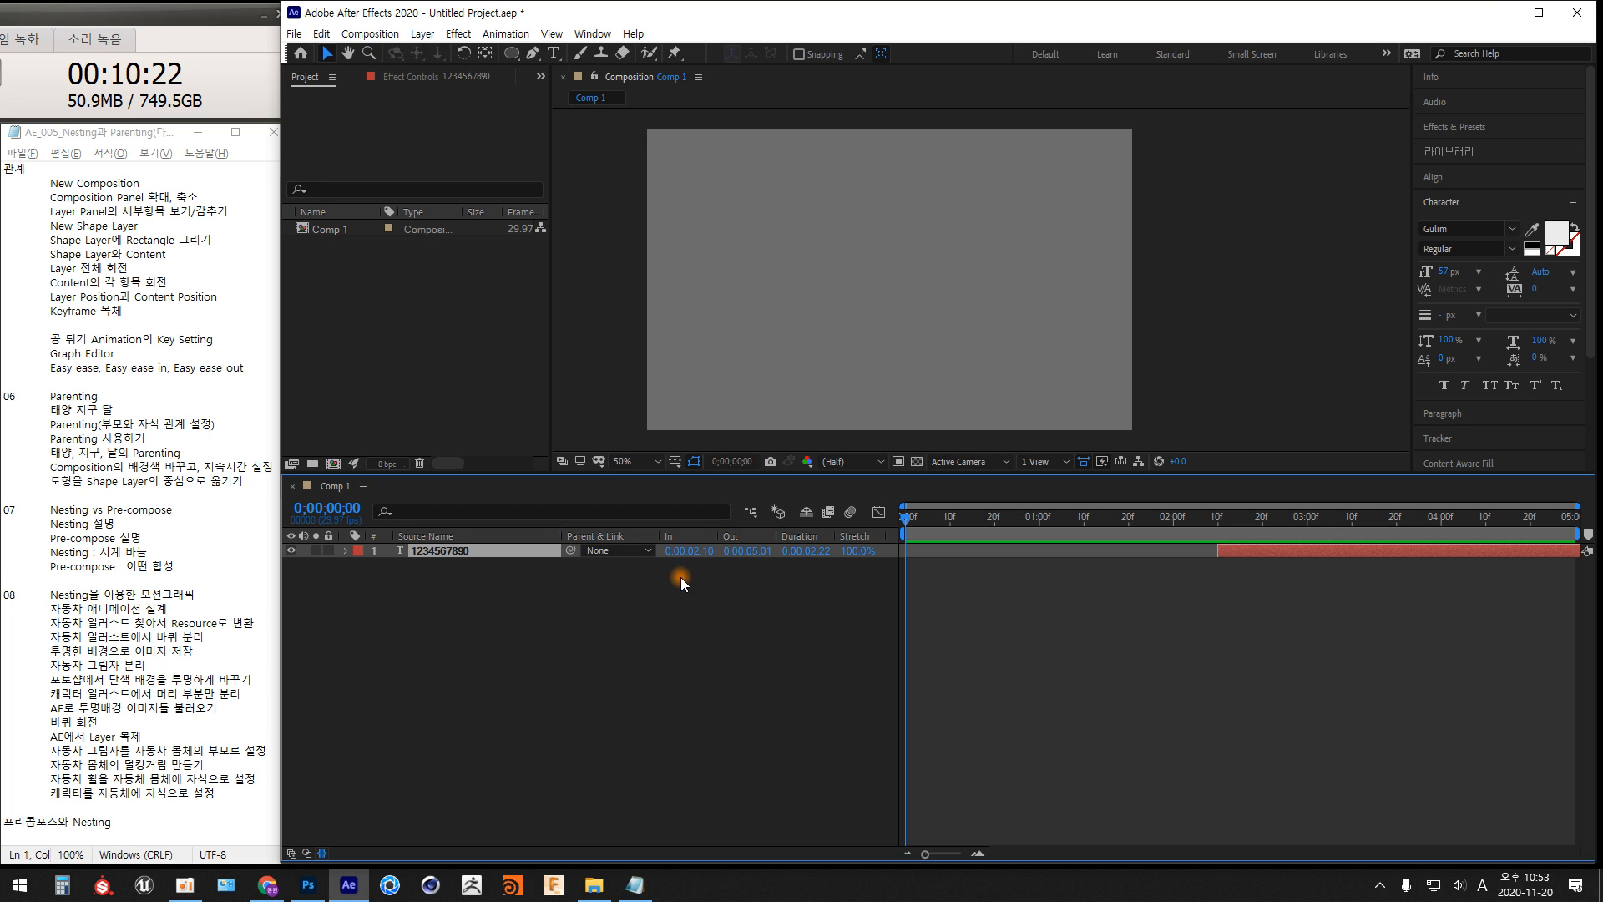
{"action": "left_click", "coordinate": [743, 552]}
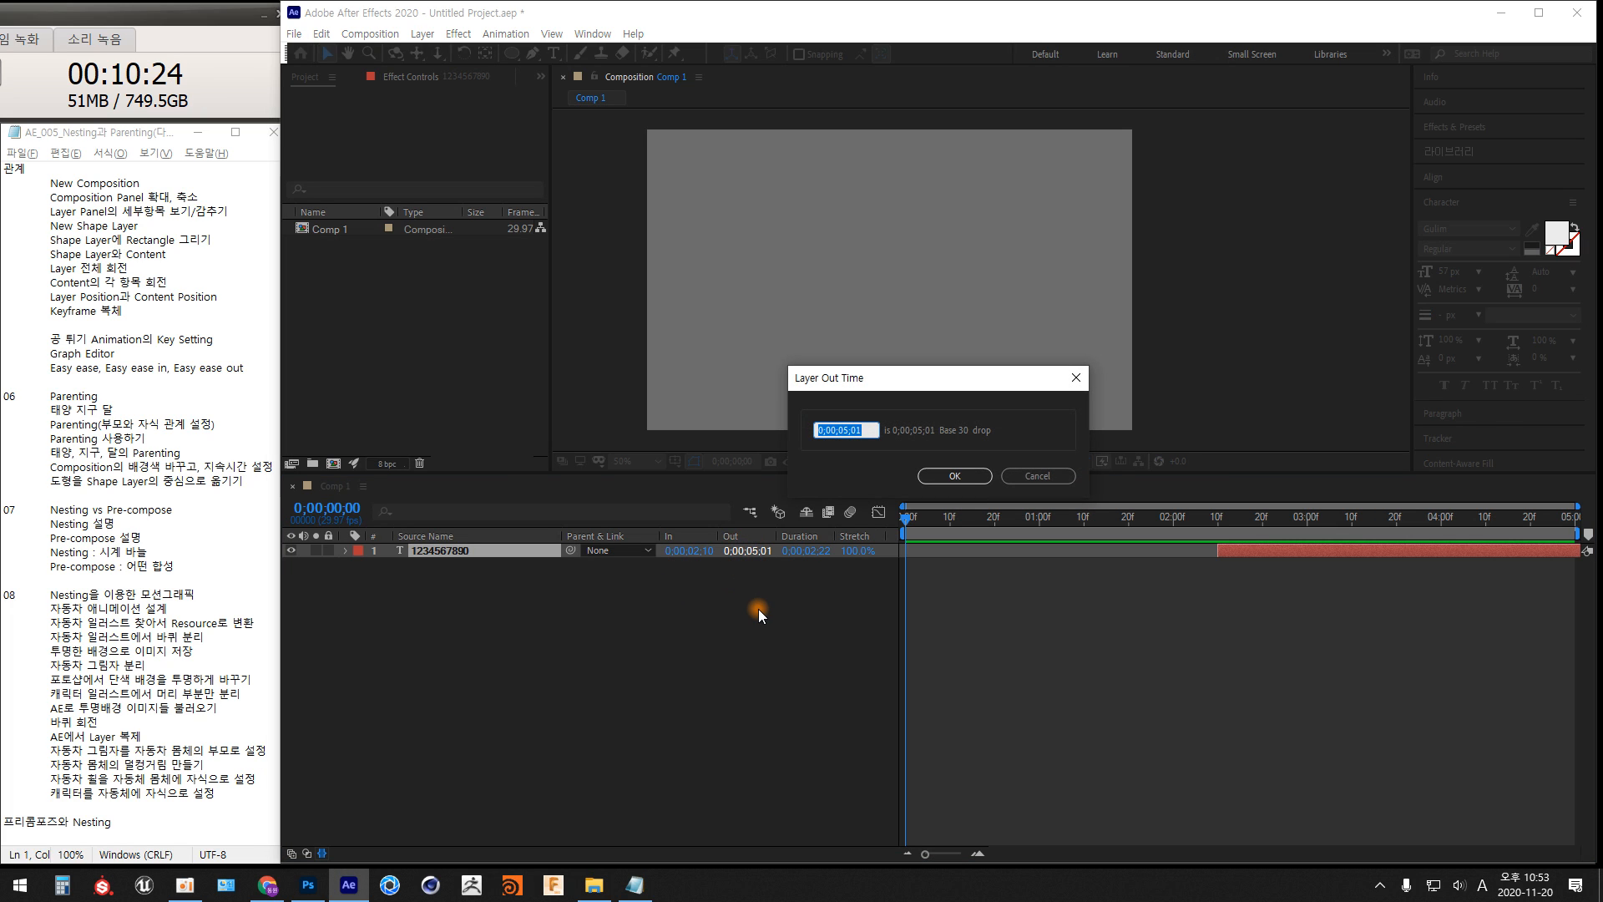
{"action": "type", "text": "3.15"}
{"action": "key", "text": "Return"}
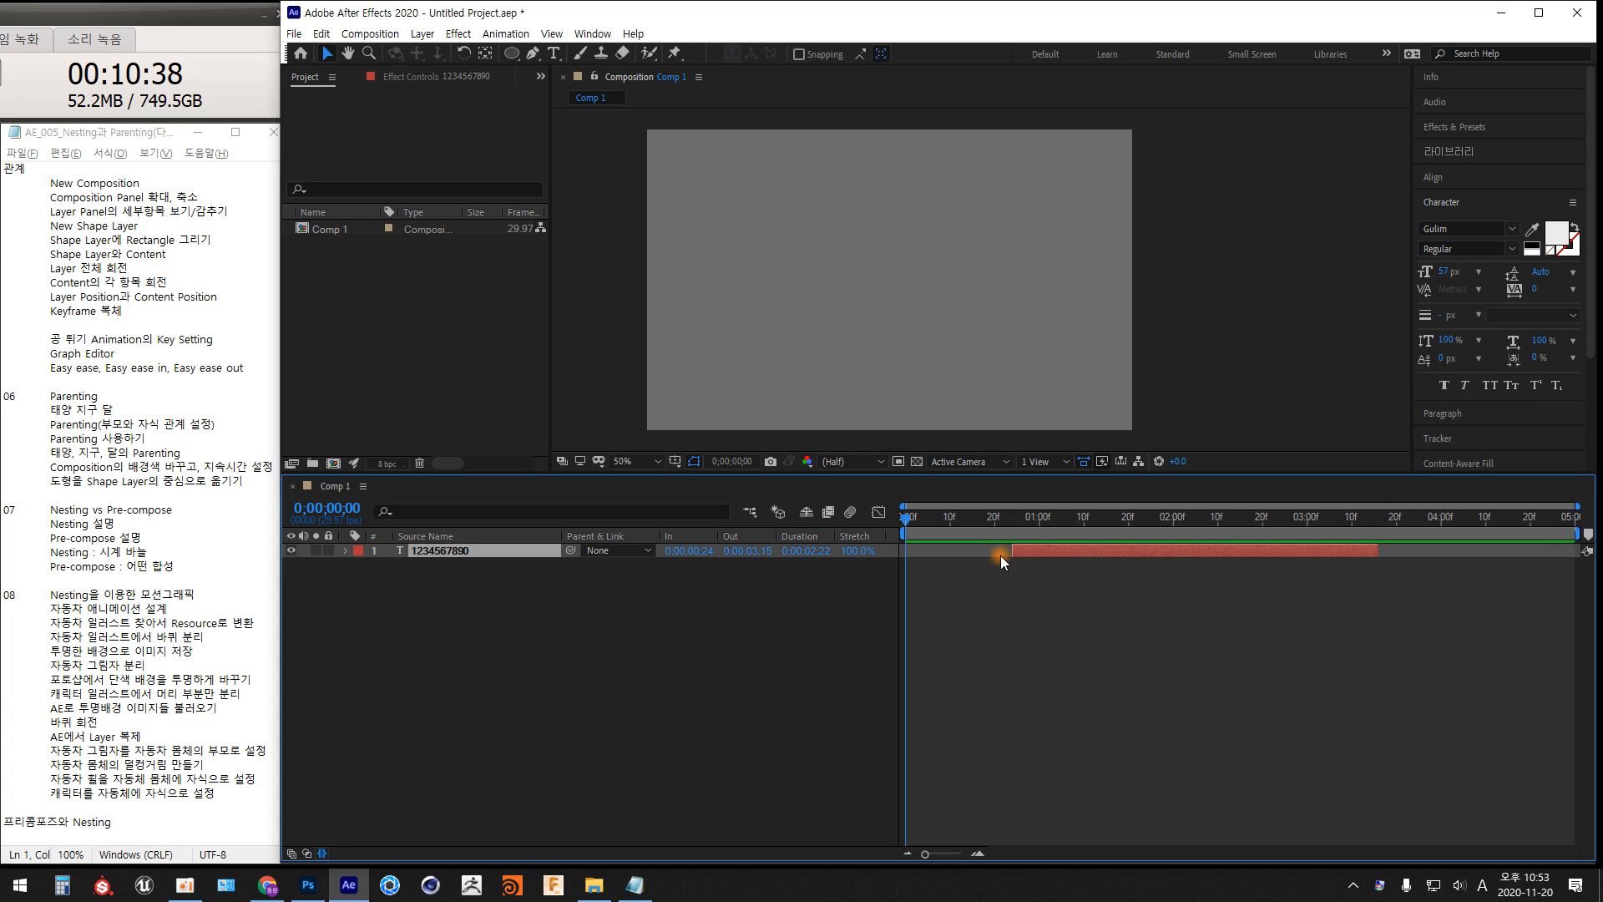
Time-stretch the text layer to a new duration of 0;00;01;05 and set its In time to 0;00;02;00
{"action": "left_click", "coordinate": [807, 551]}
{"action": "type", "text": "1.05"}
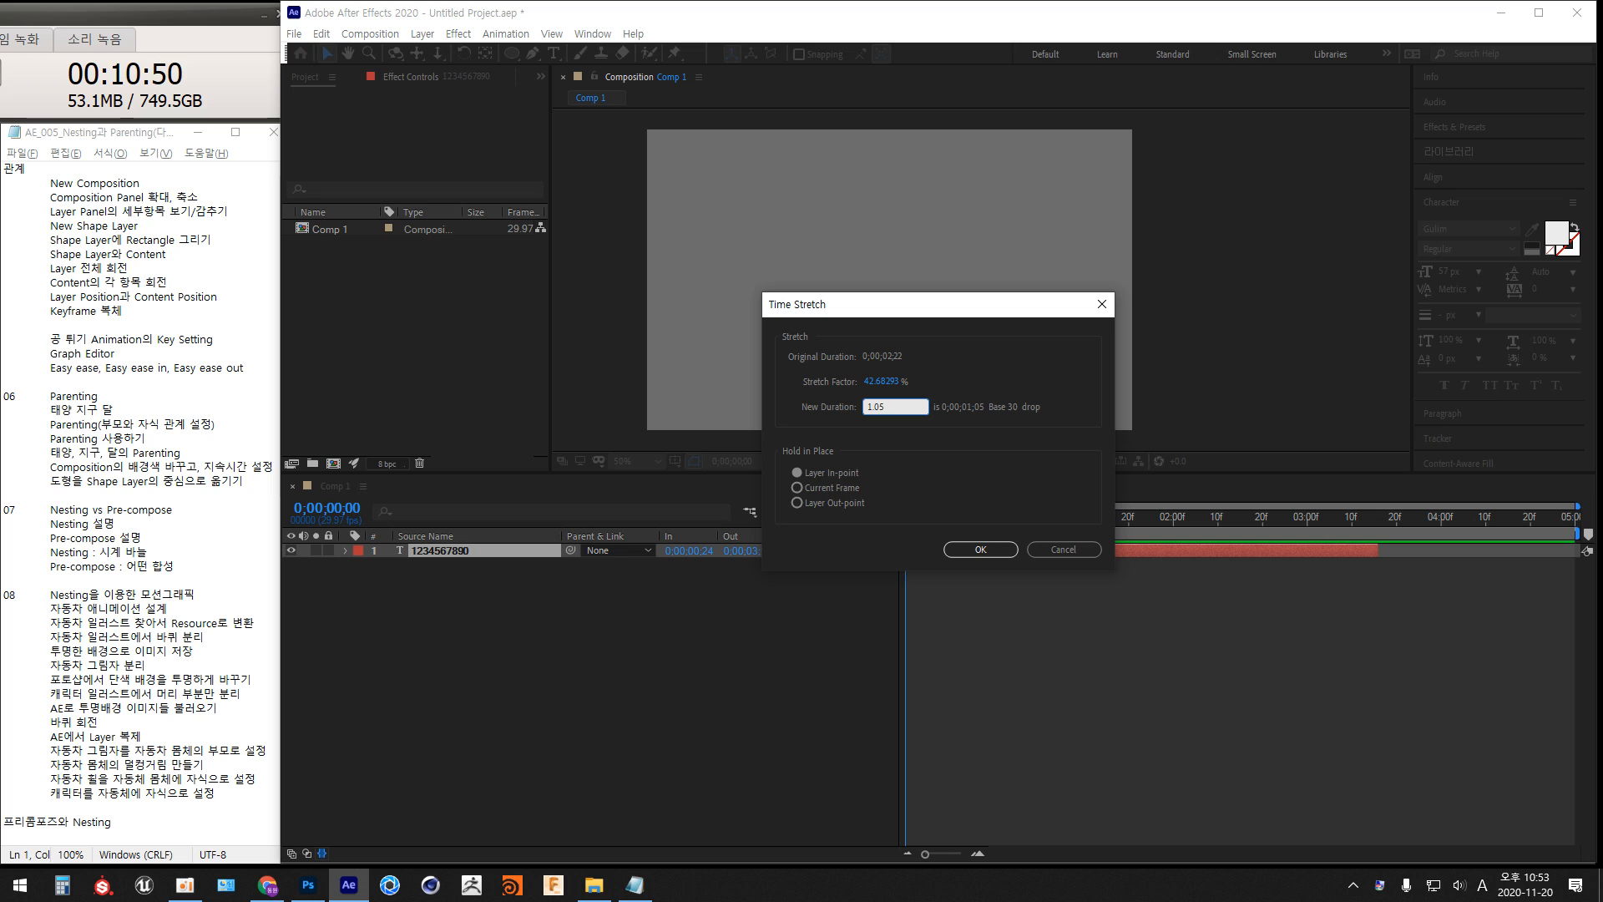
{"action": "key", "text": "Return"}
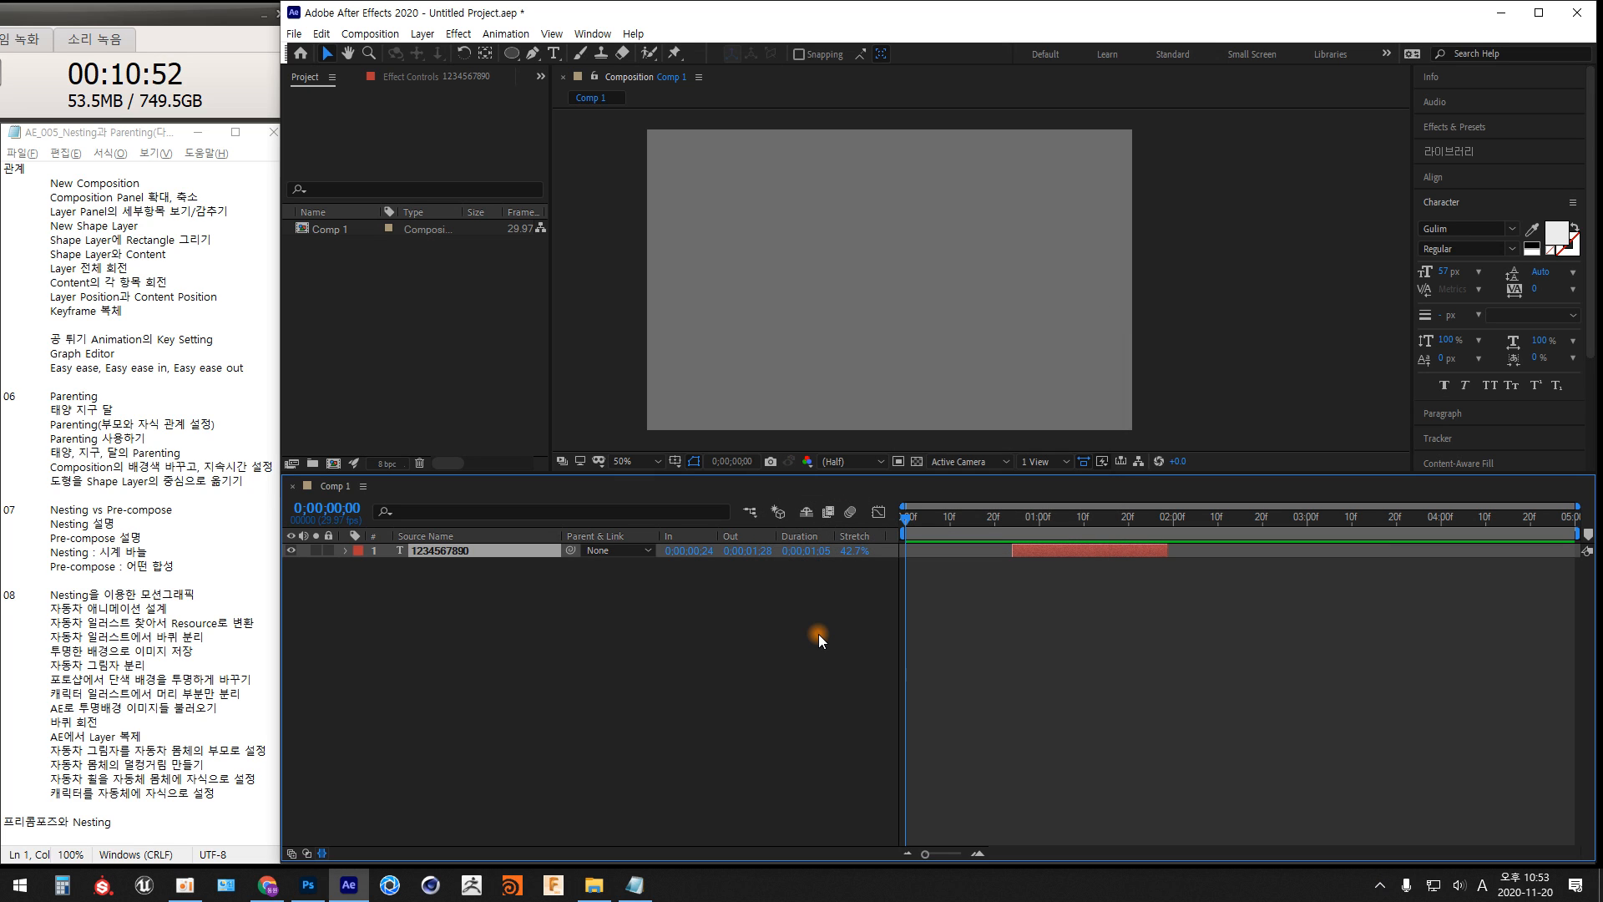
{"action": "left_click", "coordinate": [698, 552]}
{"action": "type", "text": "2"}
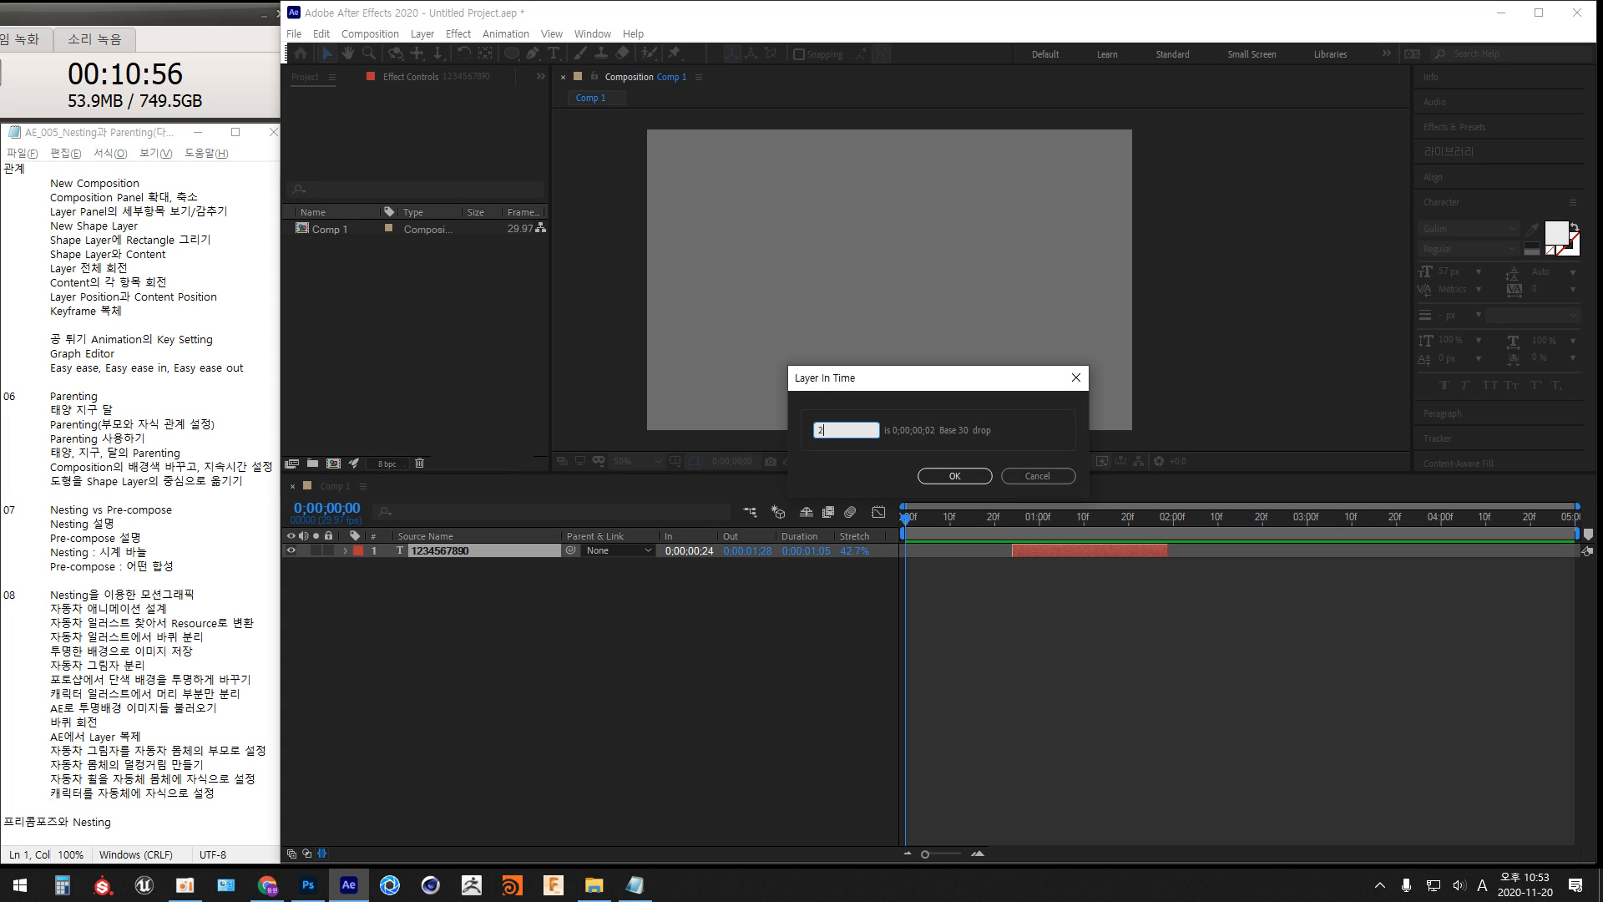
{"action": "type", "text": "."}
{"action": "key", "text": "Return"}
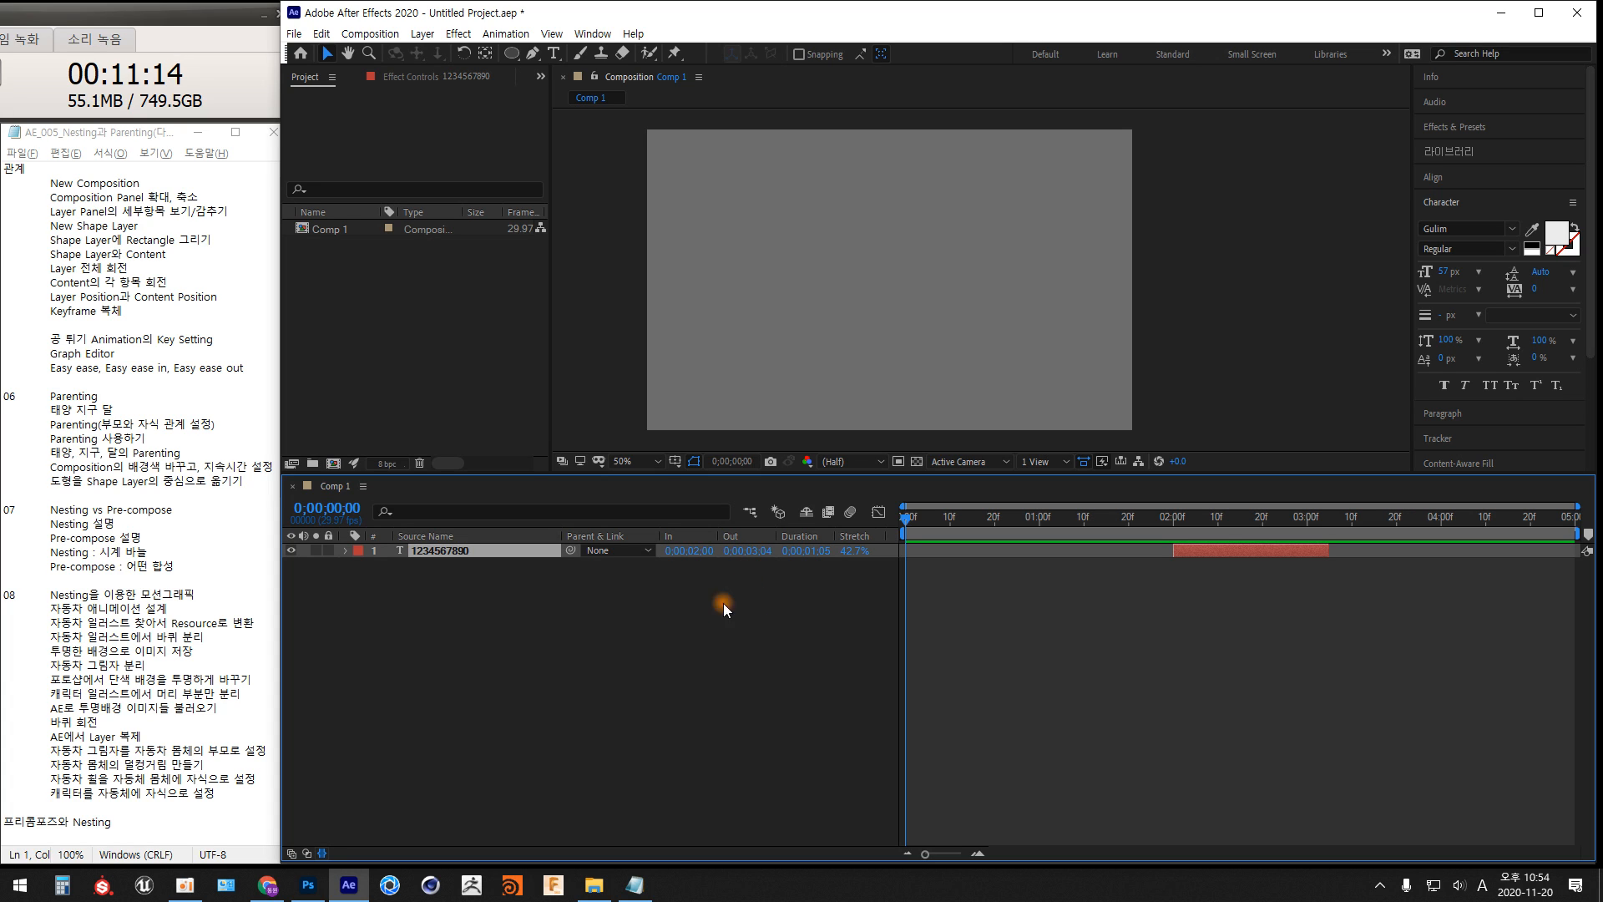
Set the text layer's stretch factor to 100%
{"action": "left_click", "coordinate": [859, 553]}
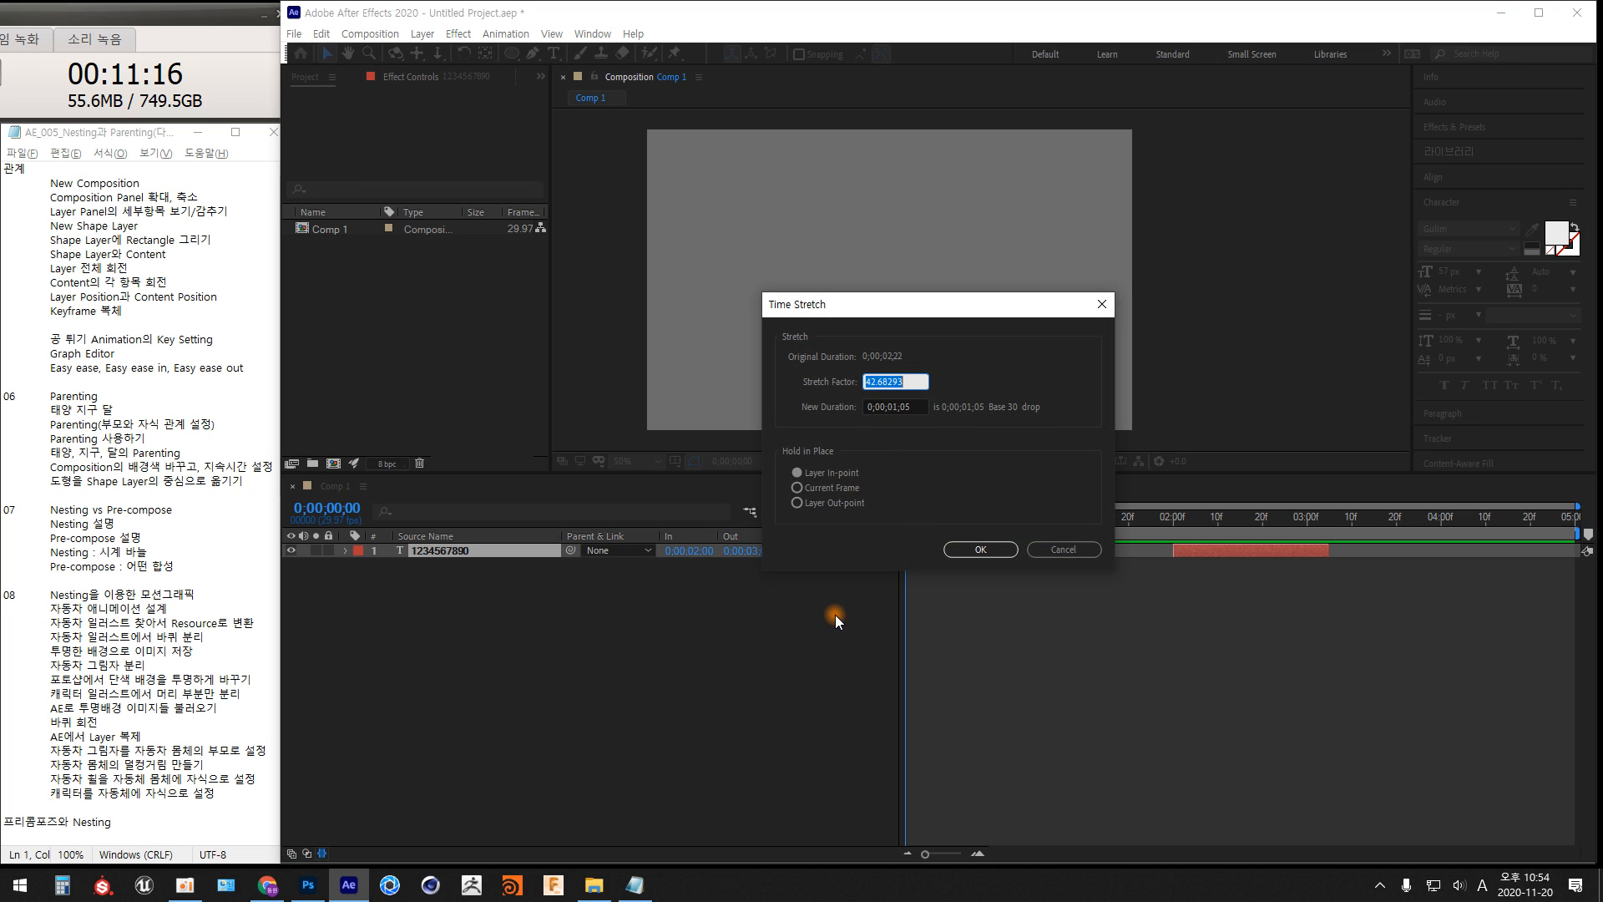
{"action": "type", "text": "100"}
{"action": "key", "text": "Return"}
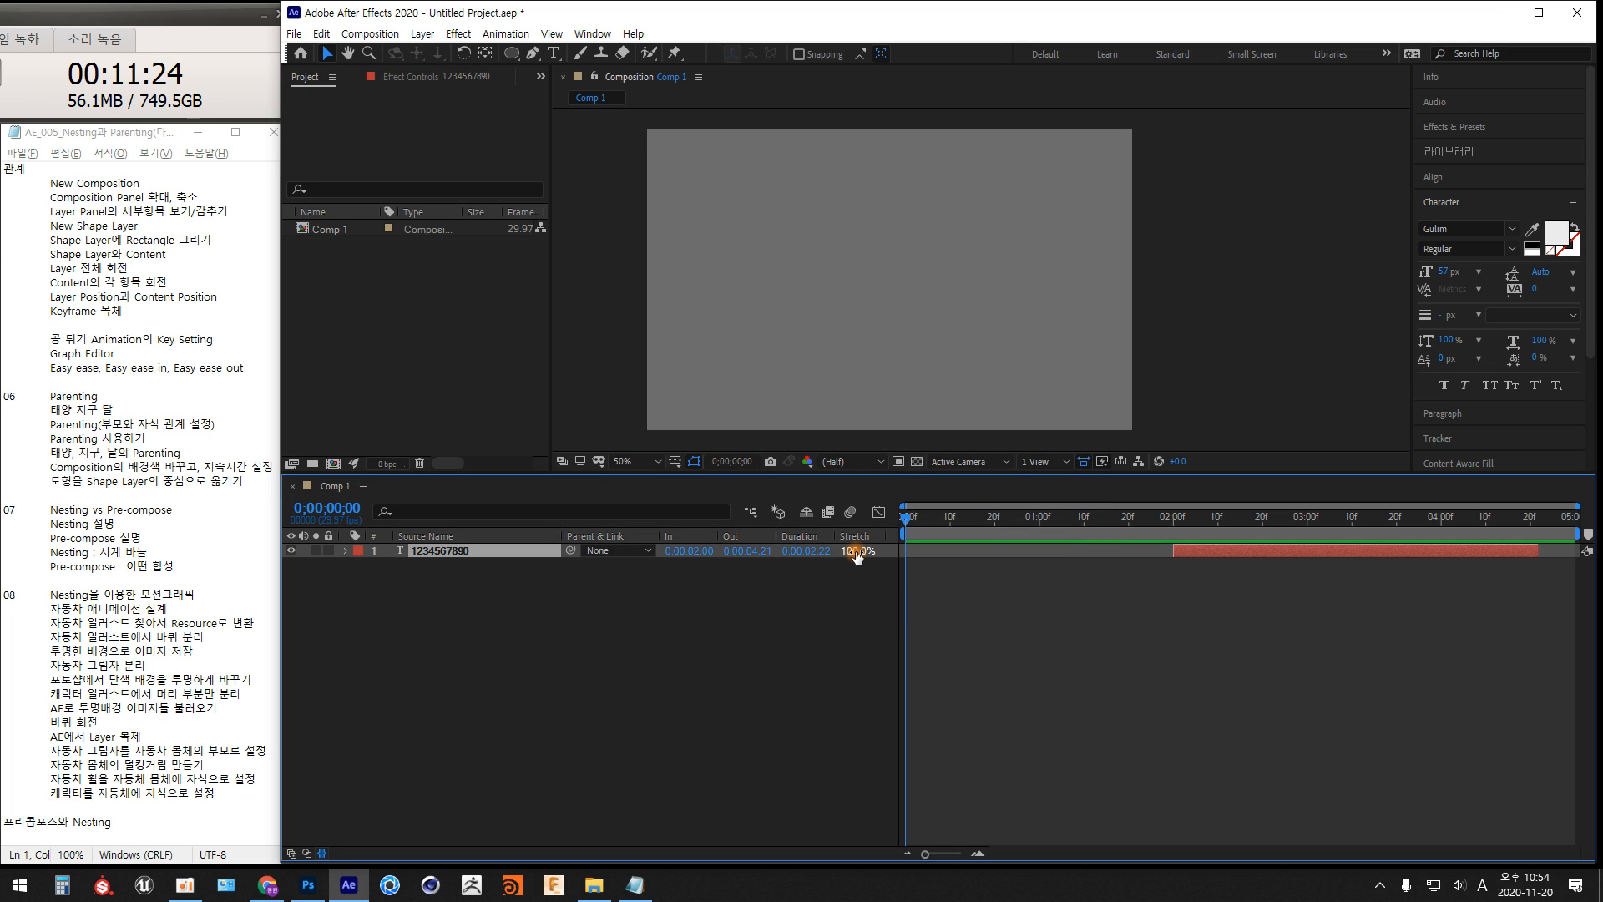
{"action": "left_click", "coordinate": [479, 397]}
{"action": "left_click", "coordinate": [448, 601]}
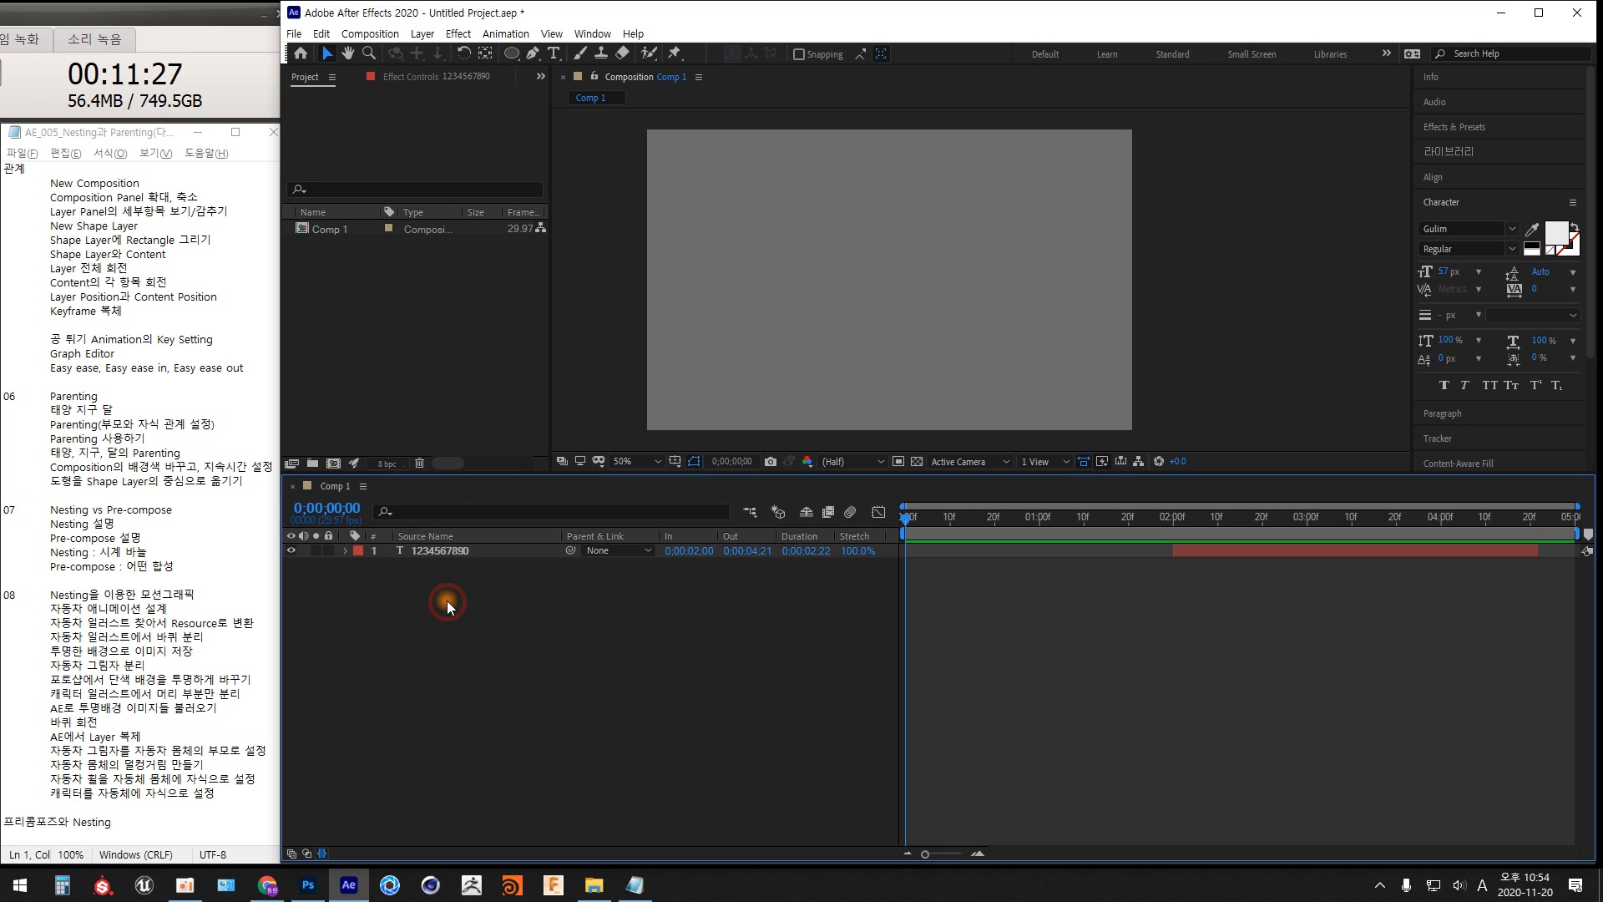
{"action": "left_click", "coordinate": [448, 551]}
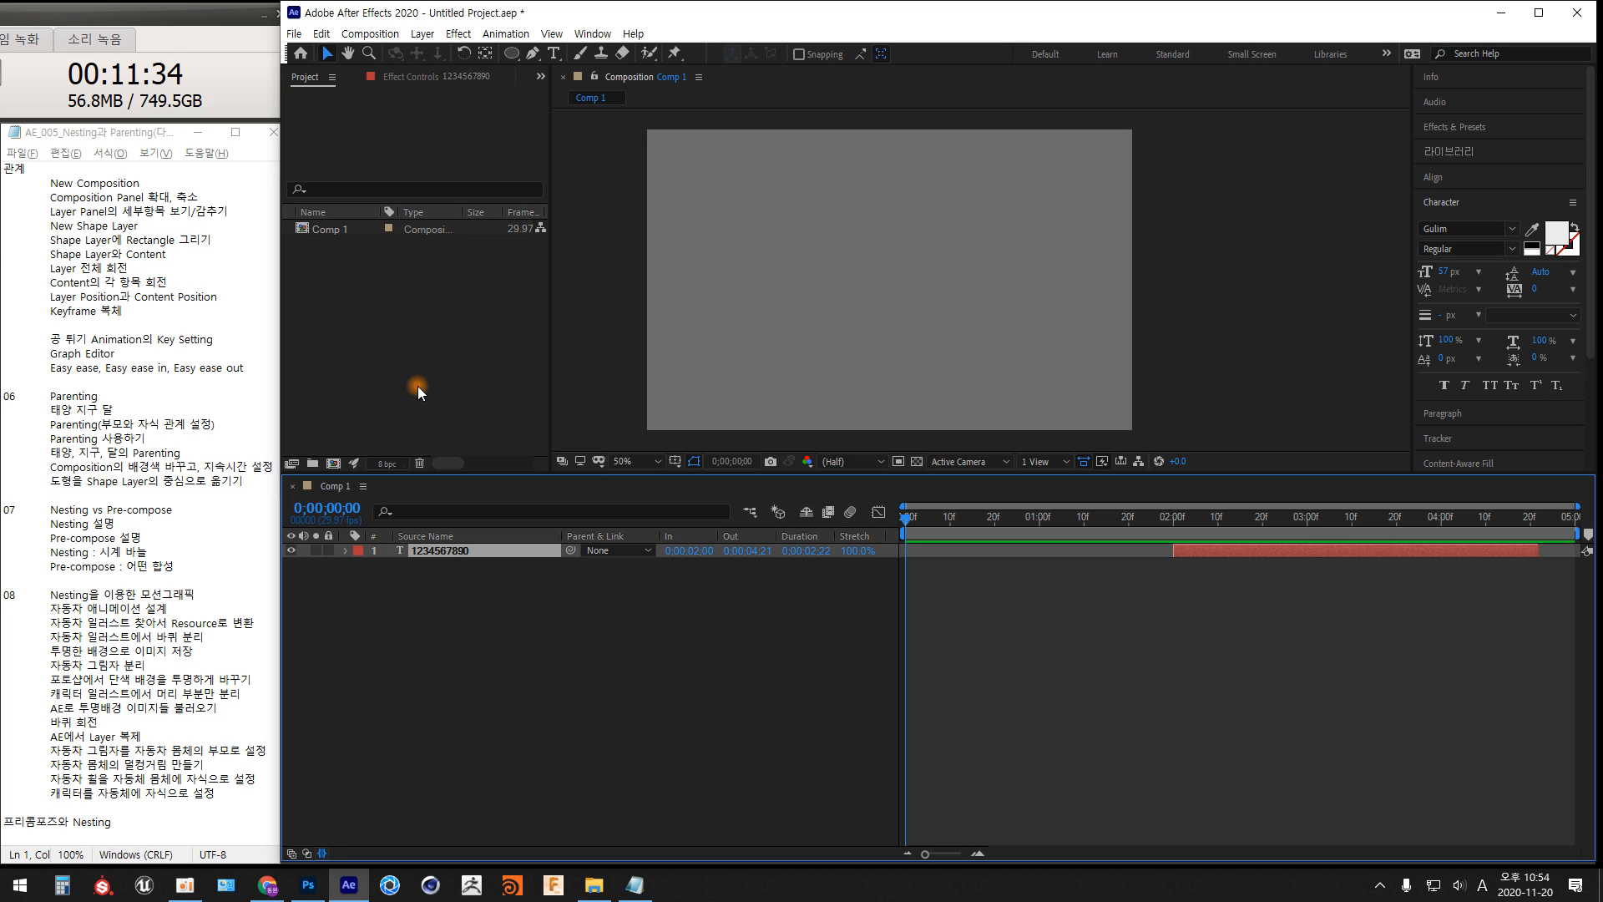
{"action": "left_click", "coordinate": [466, 570]}
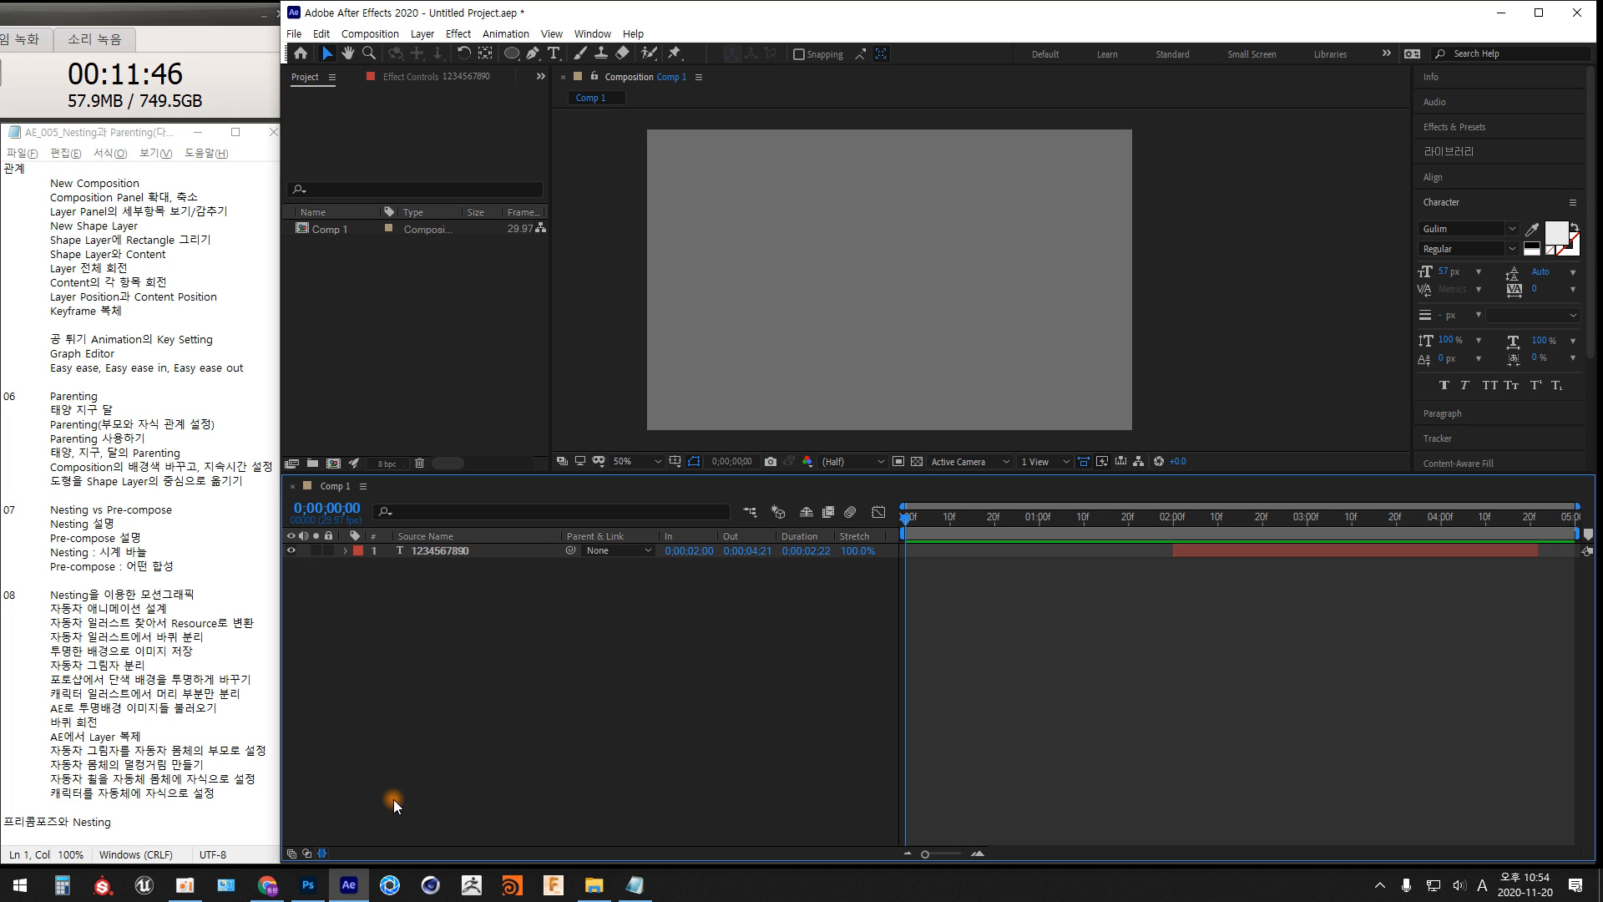
Expand the Layer Switches pane, toggle Transfer Controls on and off, and collapse the In/Out/Duration/Stretch pane
{"action": "left_click", "coordinate": [292, 854]}
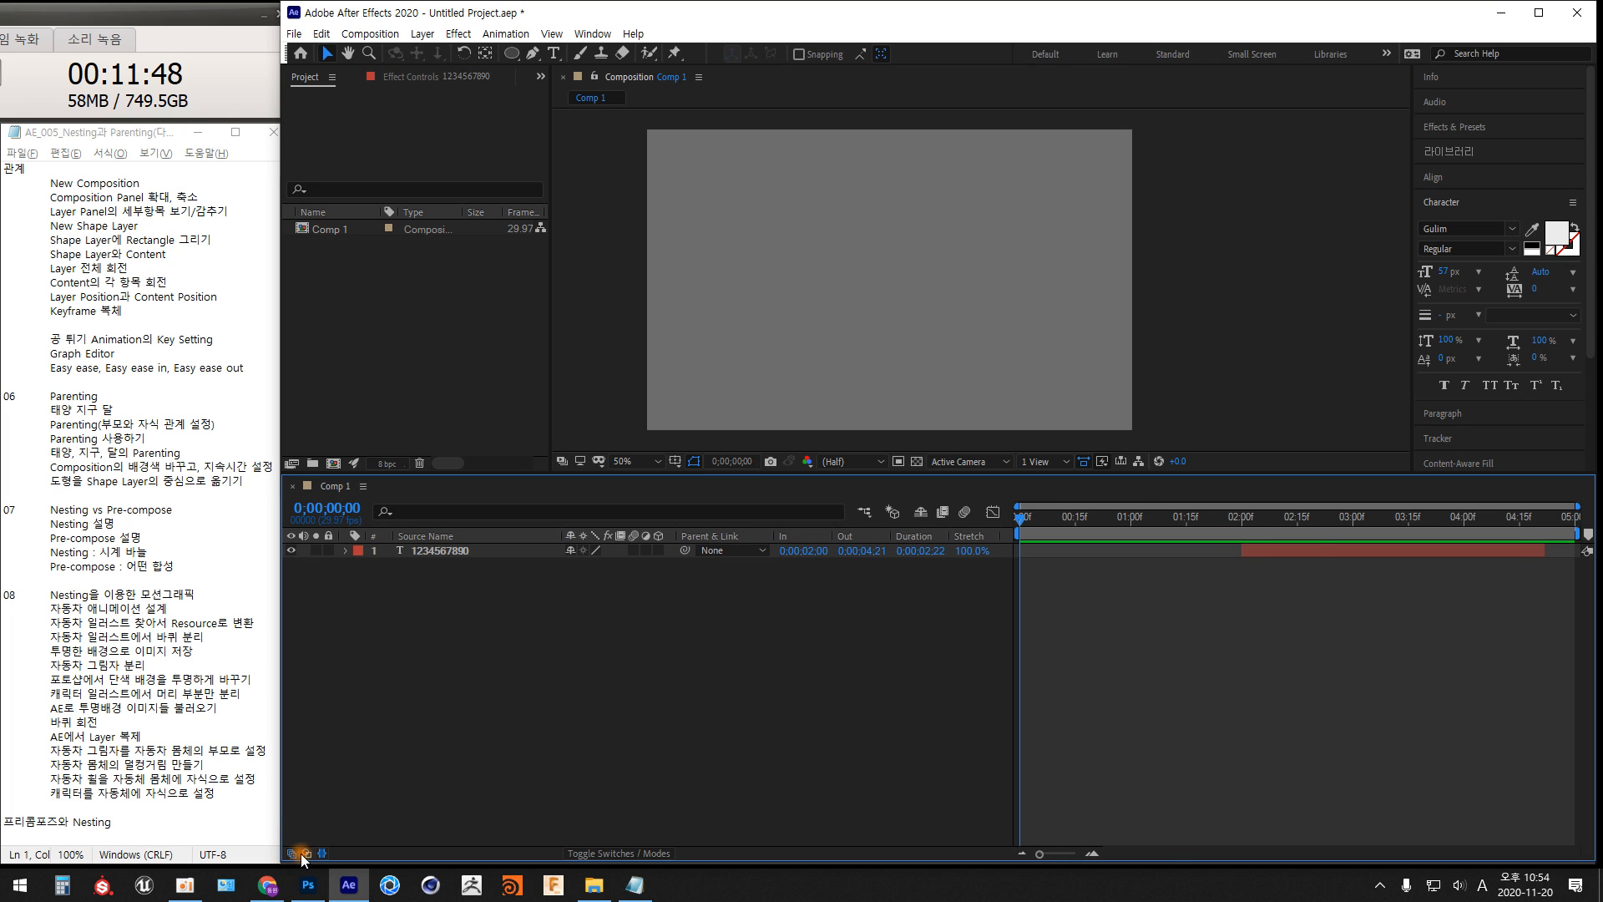
{"action": "left_click", "coordinate": [307, 853]}
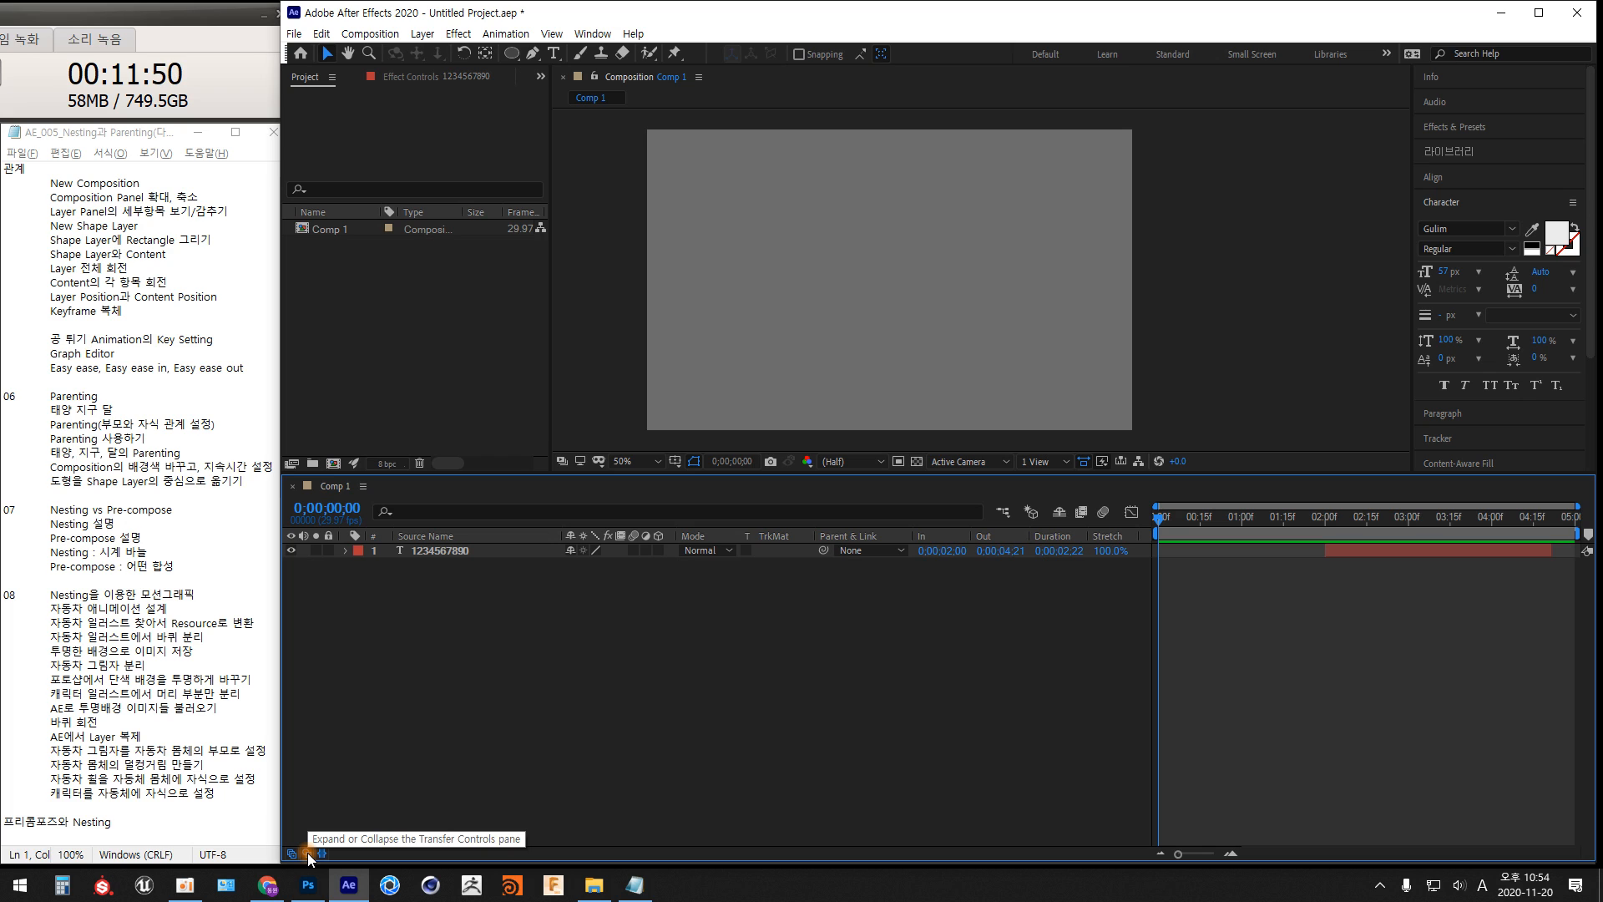
{"action": "left_click", "coordinate": [308, 854]}
{"action": "left_click", "coordinate": [320, 851]}
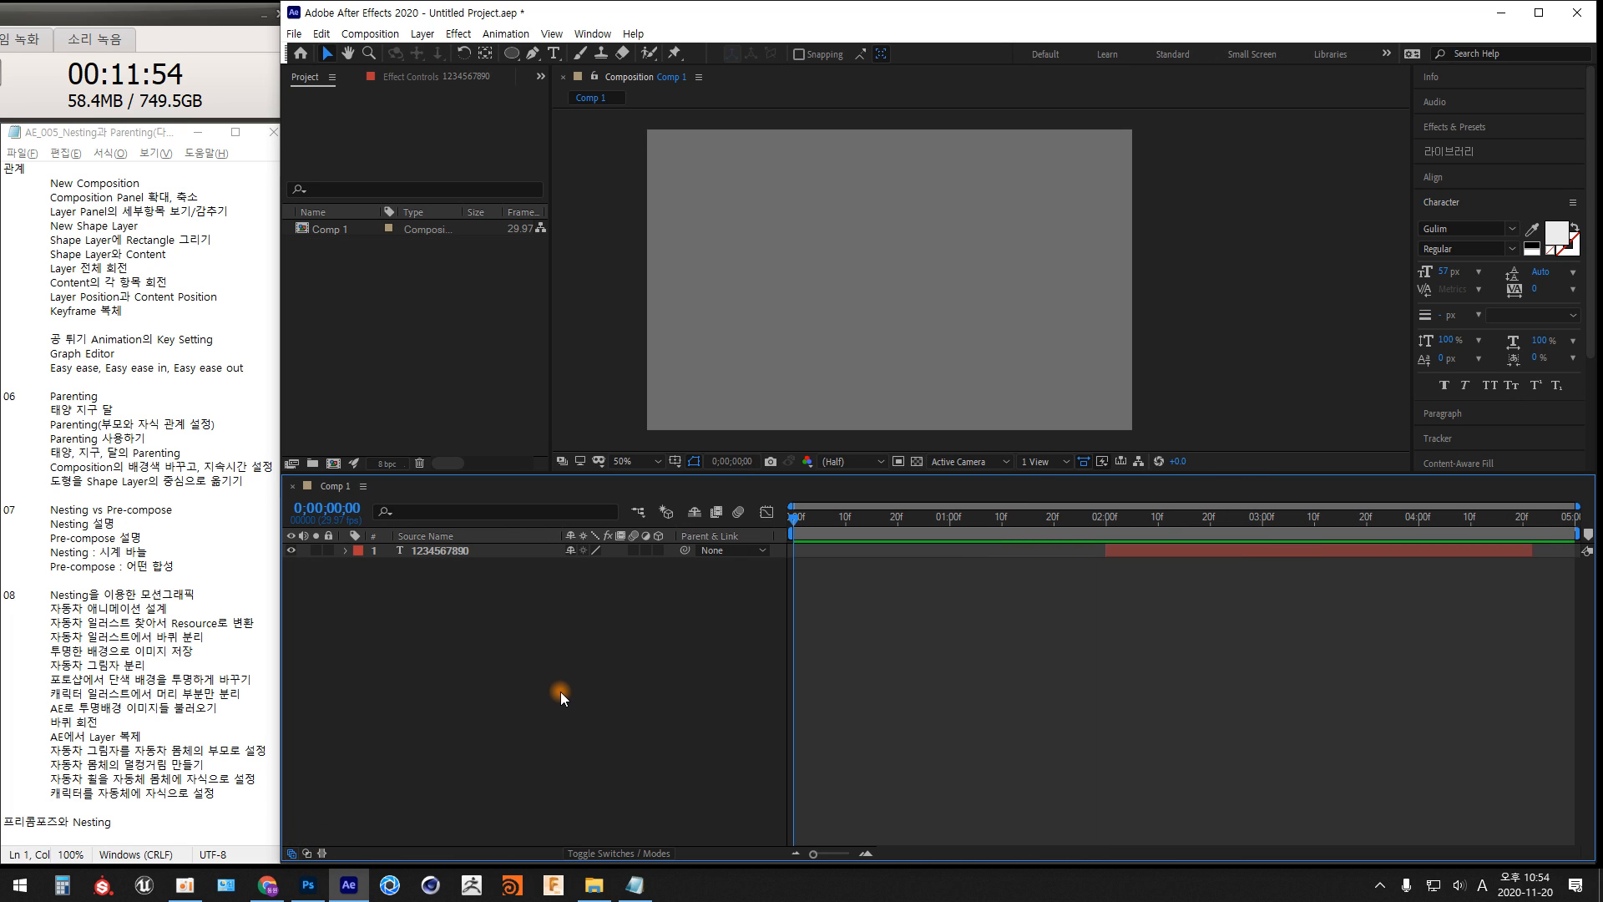
{"action": "left_click", "coordinate": [405, 341]}
{"action": "left_click", "coordinate": [435, 551]}
{"action": "key", "text": "Delete"}
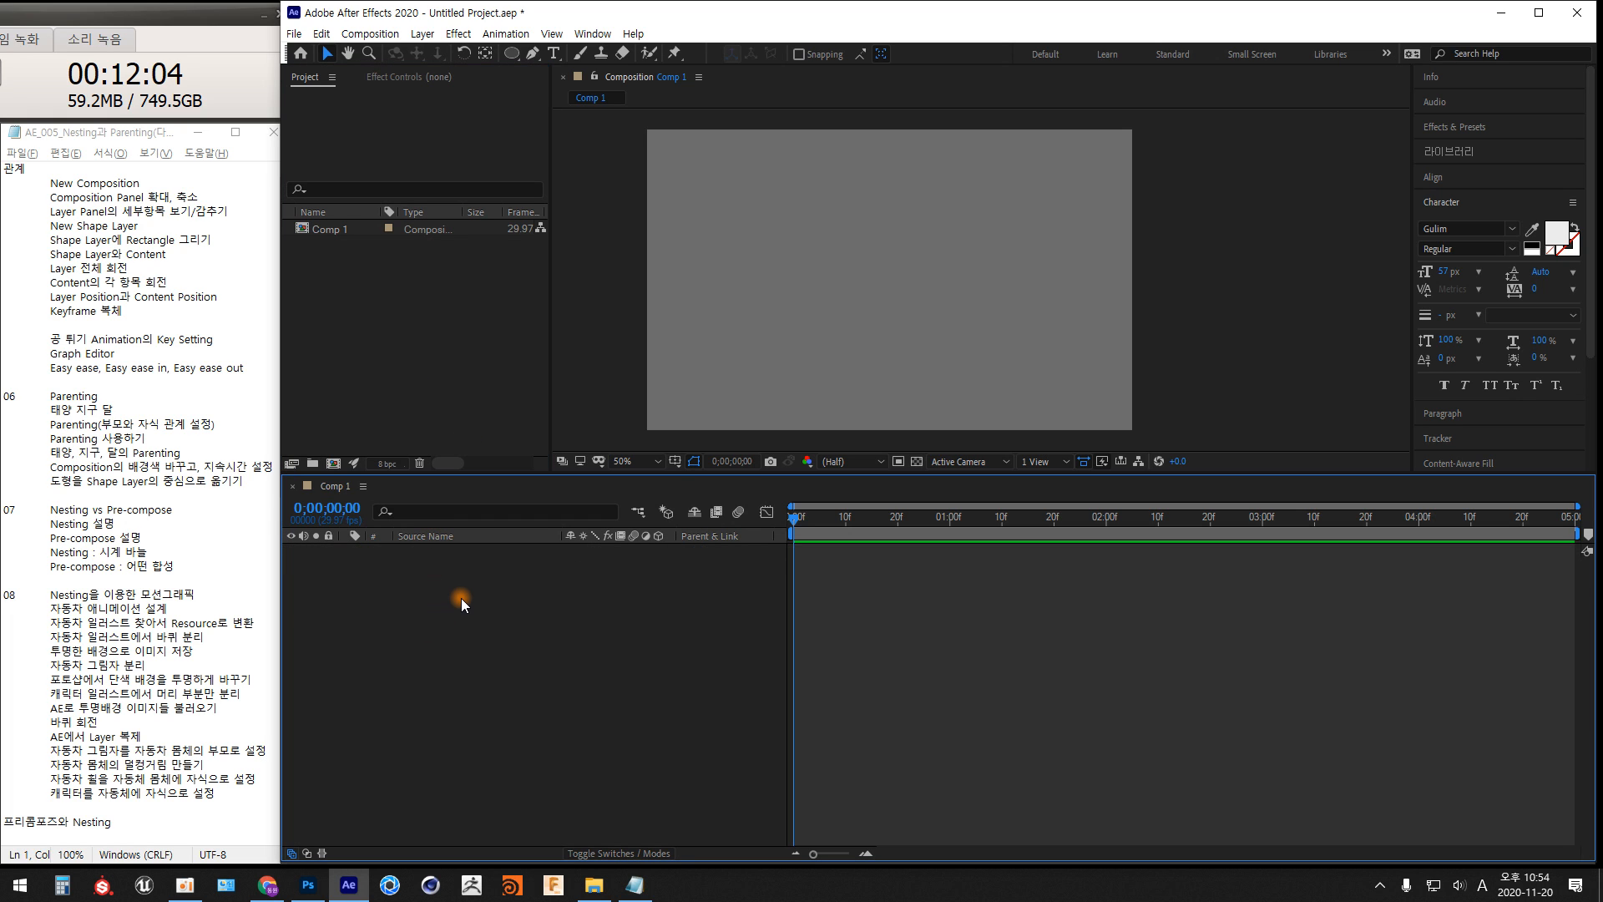
Create a new empty shape layer in Comp 1 and draw an ellipse in the composition's upper-left area
{"action": "right_click", "coordinate": [534, 587]}
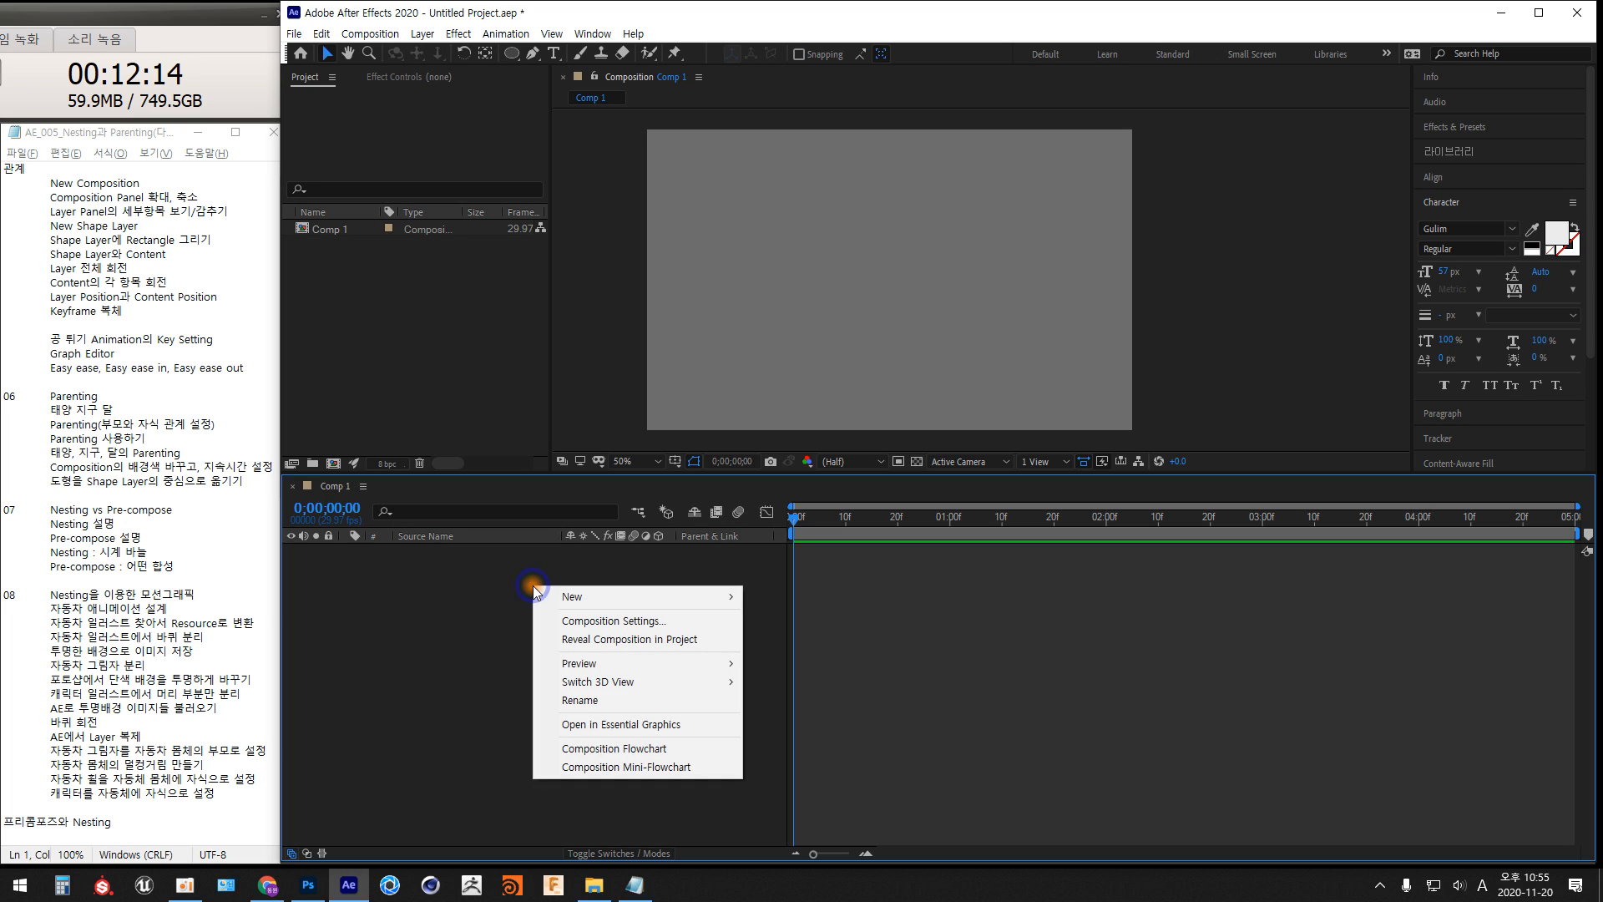
{"action": "mouse_move", "coordinate": [547, 597]}
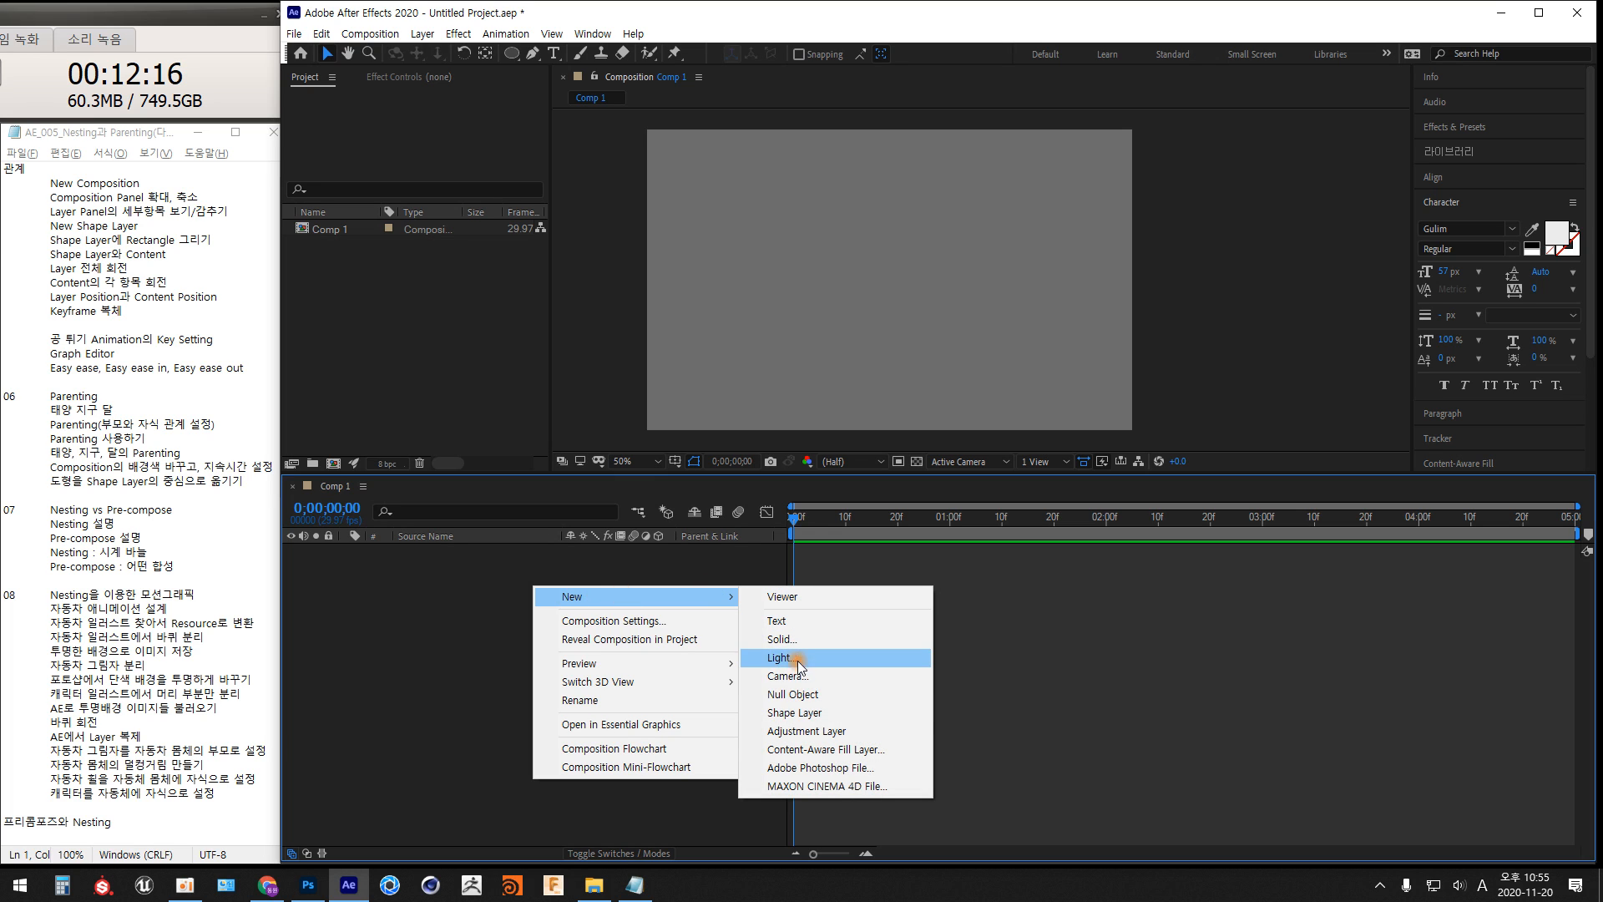
{"action": "left_click", "coordinate": [789, 712]}
{"action": "key", "text": "q"}
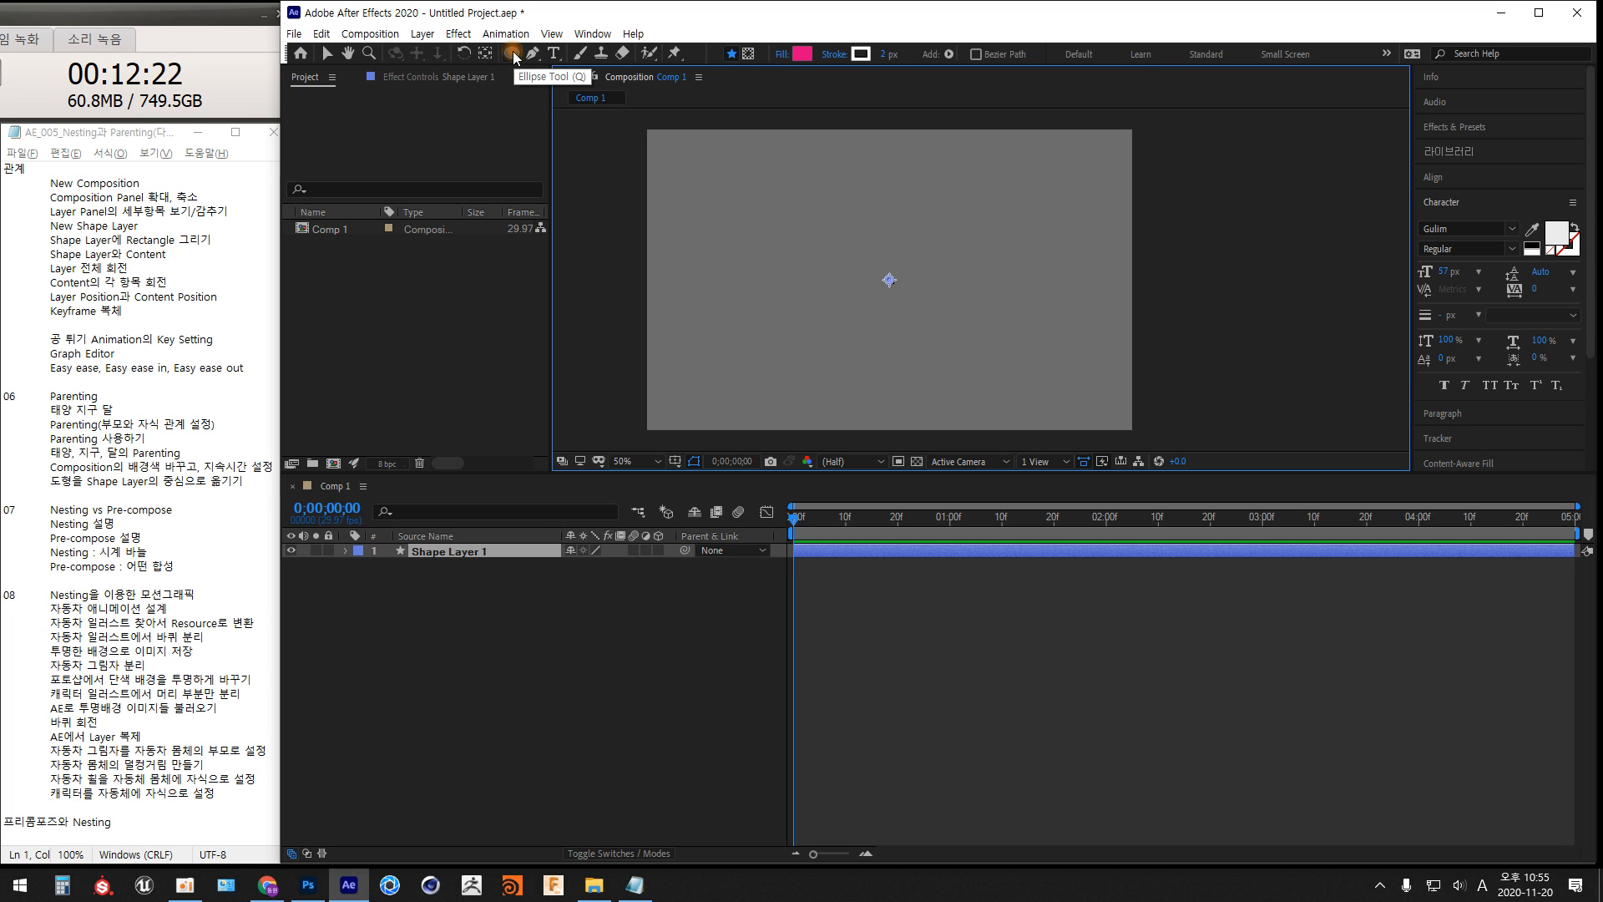
{"action": "left_click_drag", "start_coordinate": [712, 184], "coordinate": [776, 260]}
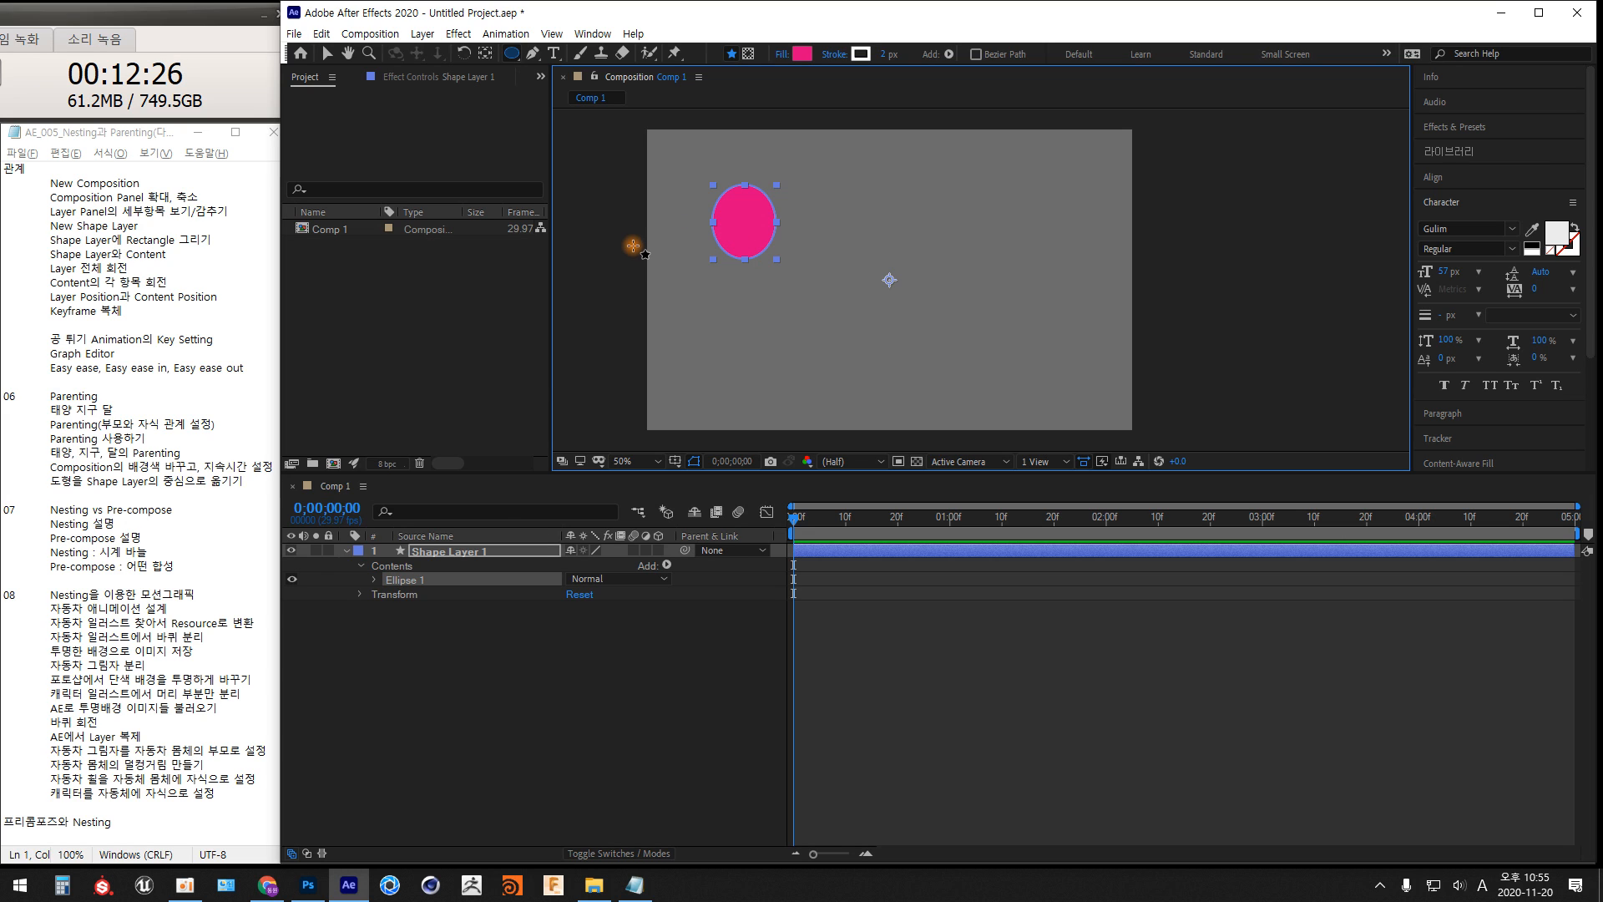
Delete the shape layer containing the ellipse from Comp 1
{"action": "left_click", "coordinate": [460, 625]}
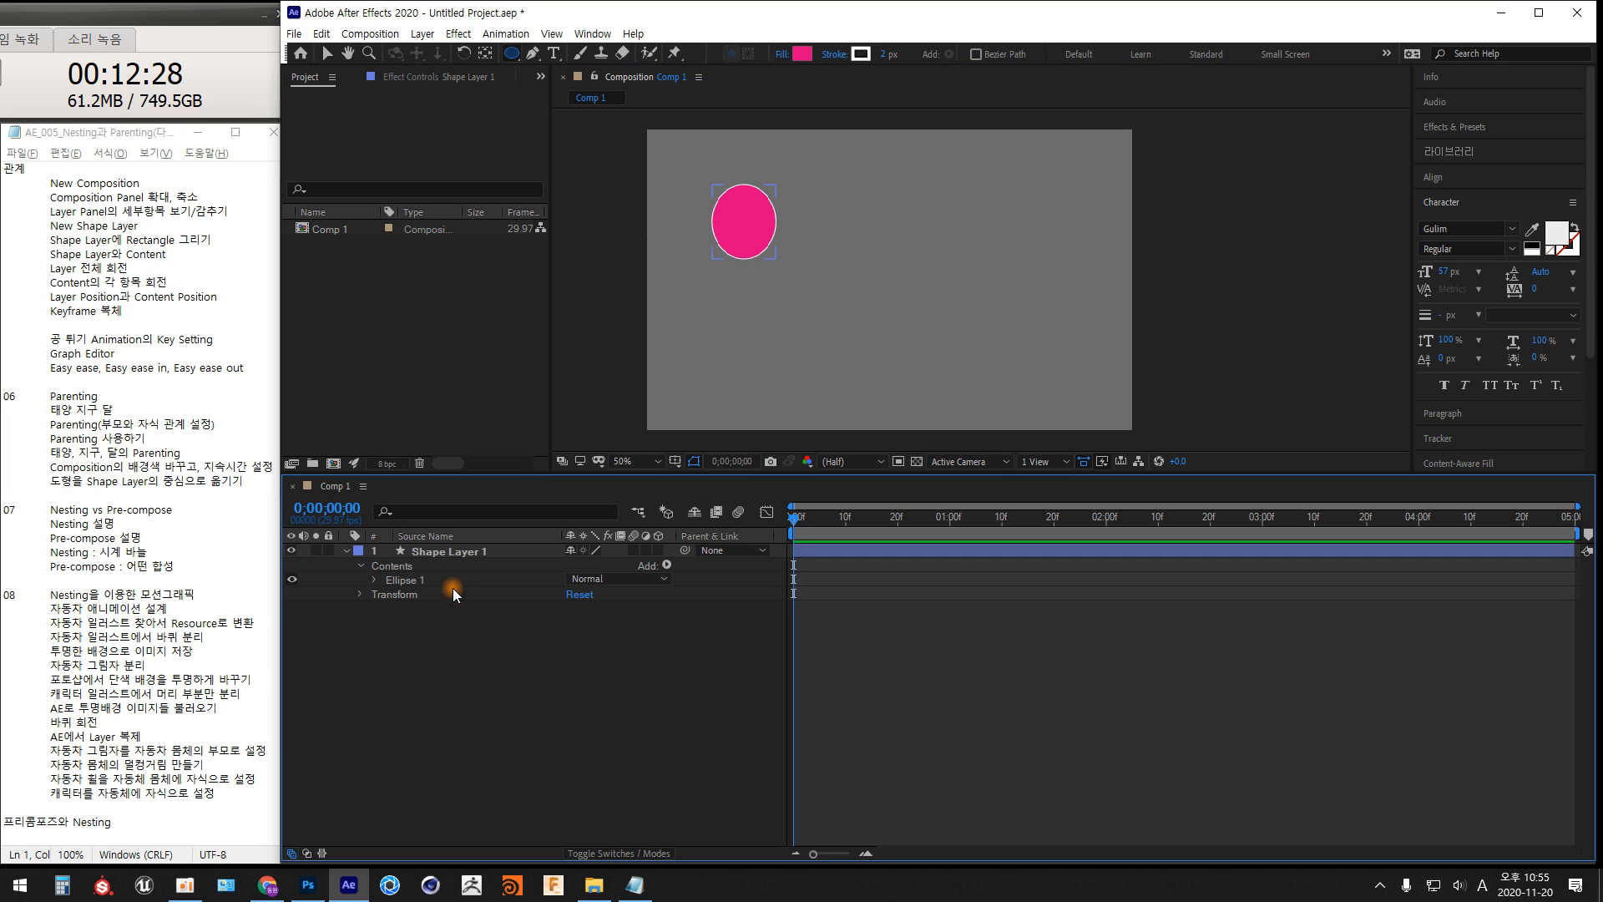
{"action": "left_click", "coordinate": [453, 553]}
{"action": "key", "text": "Delete"}
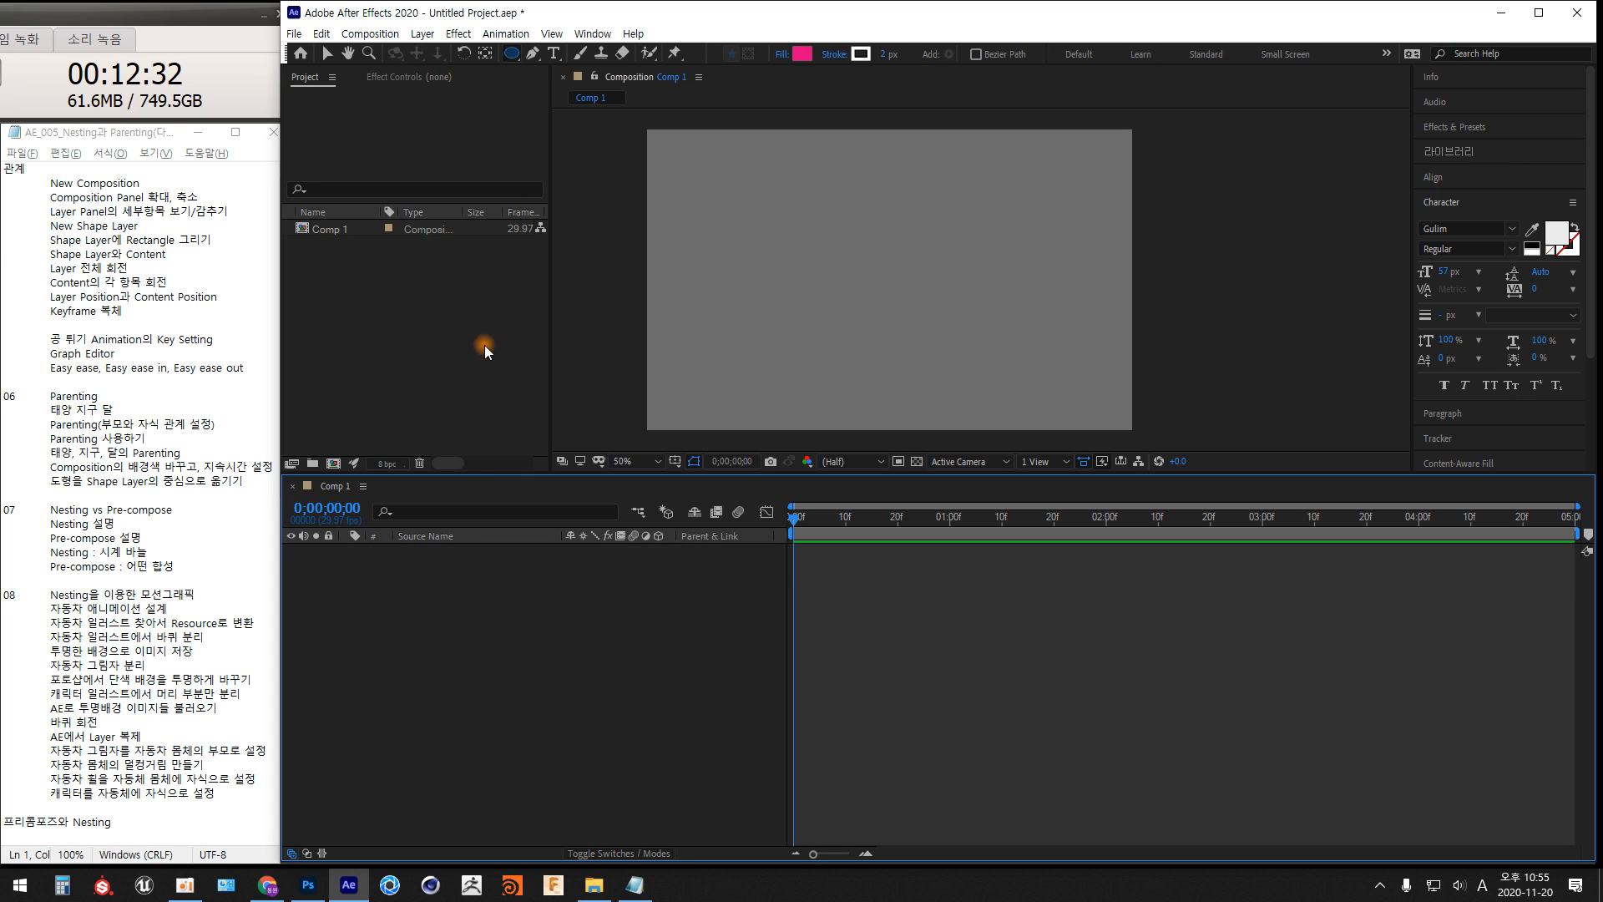
With no layer selected, draw a tall ellipse near the middle of the composition on its own new shape layer and deselect it
{"action": "left_click", "coordinate": [513, 53]}
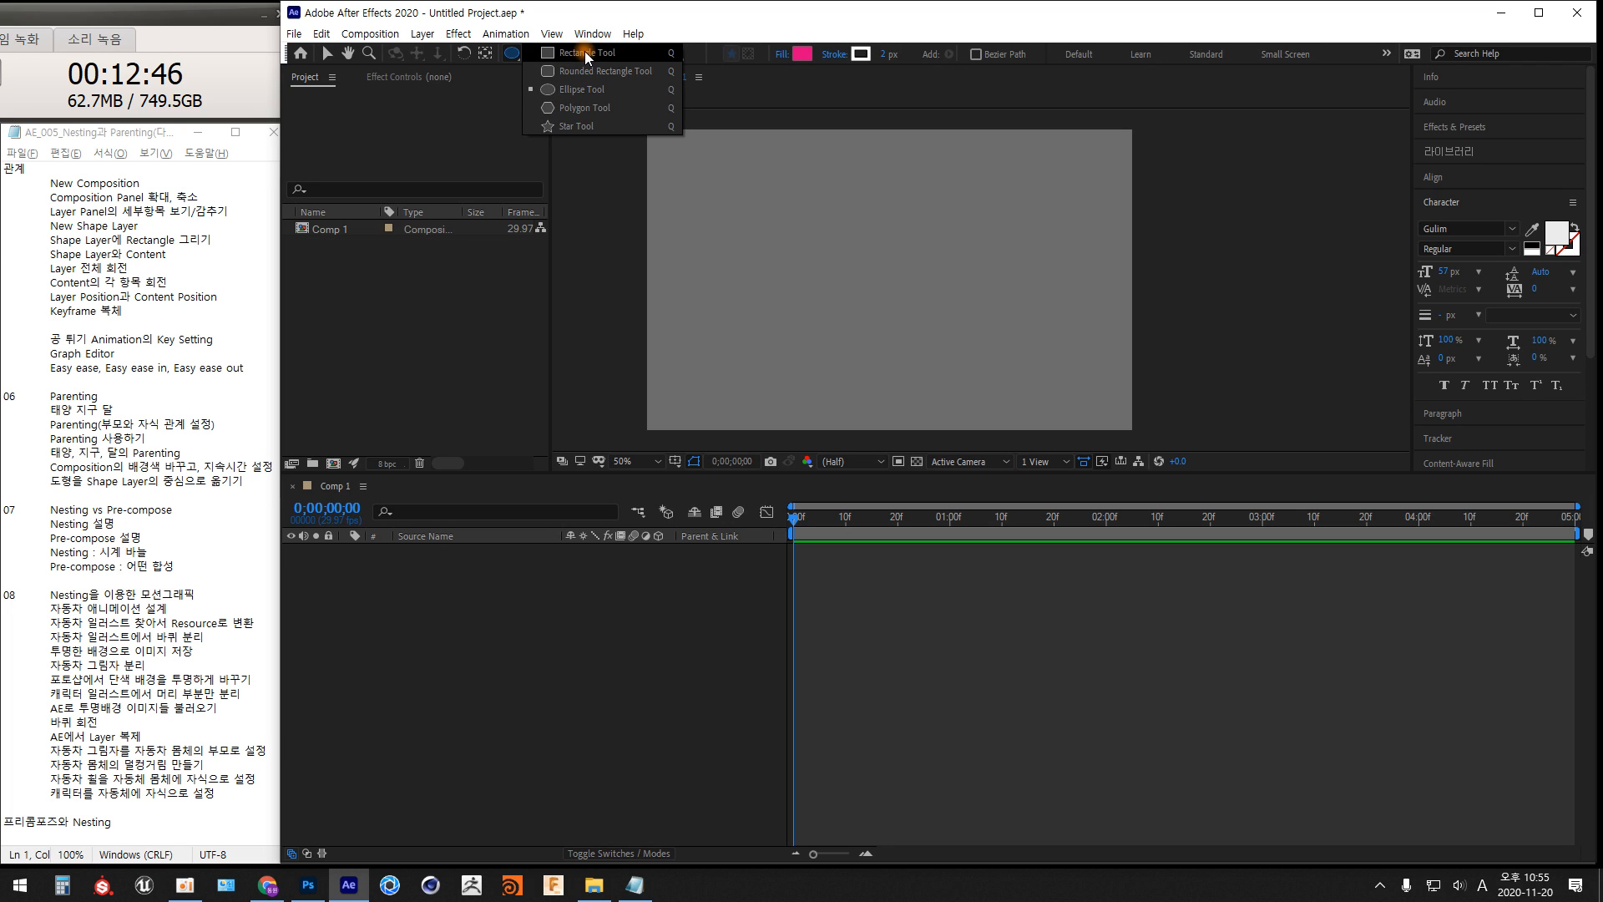
{"action": "left_click", "coordinate": [511, 56]}
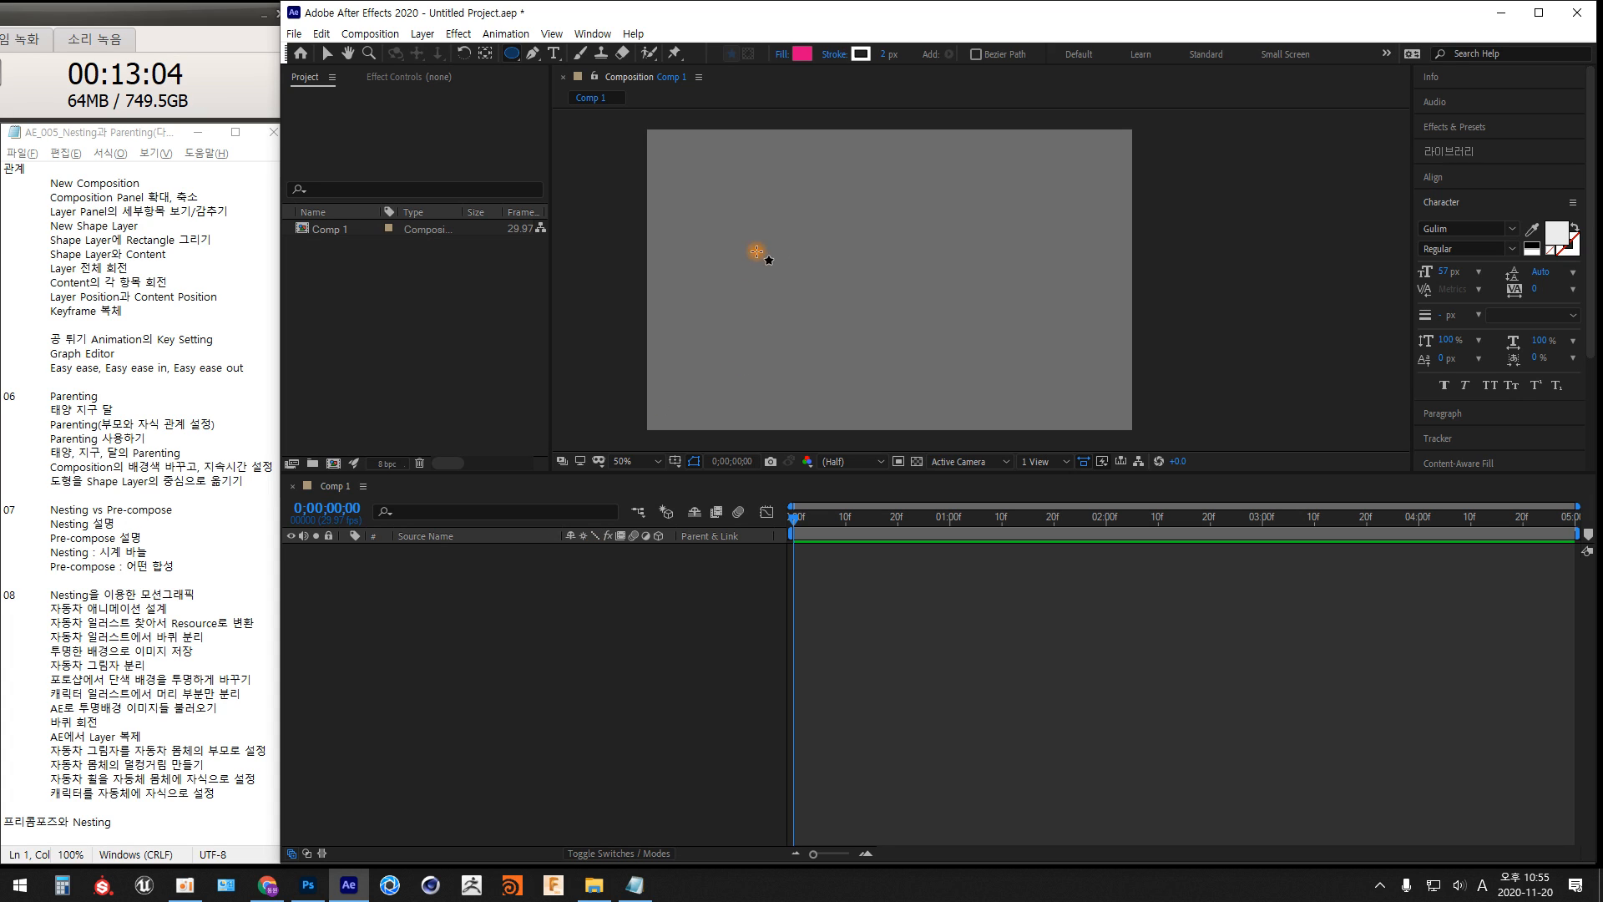
{"action": "left_click_drag", "start_coordinate": [864, 207], "coordinate": [930, 305]}
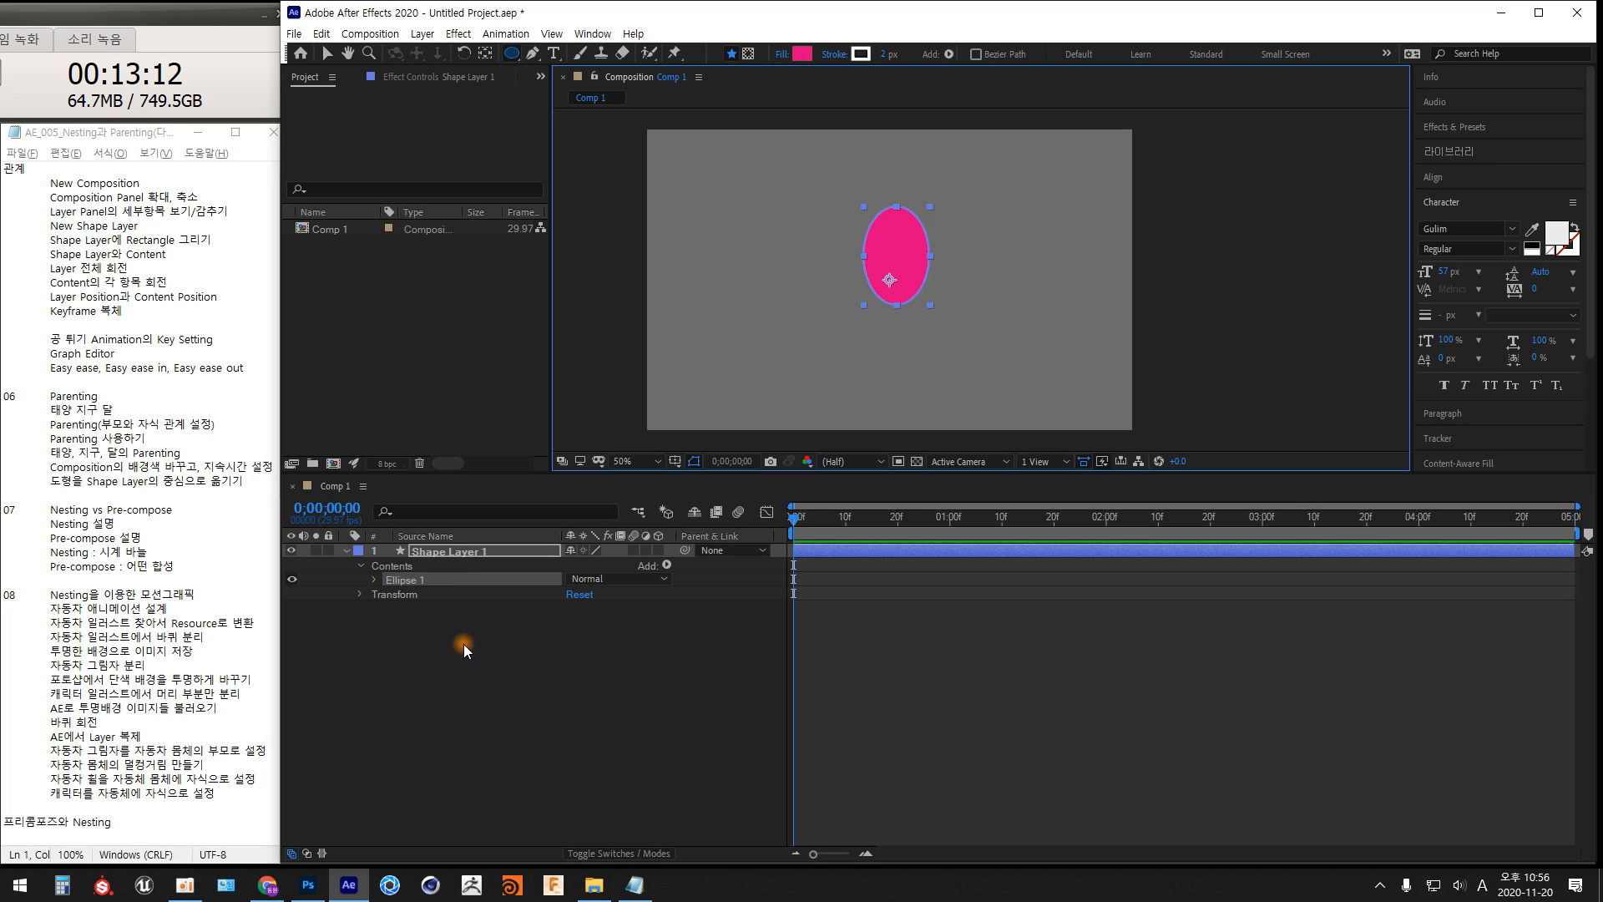
{"action": "left_click", "coordinate": [473, 667]}
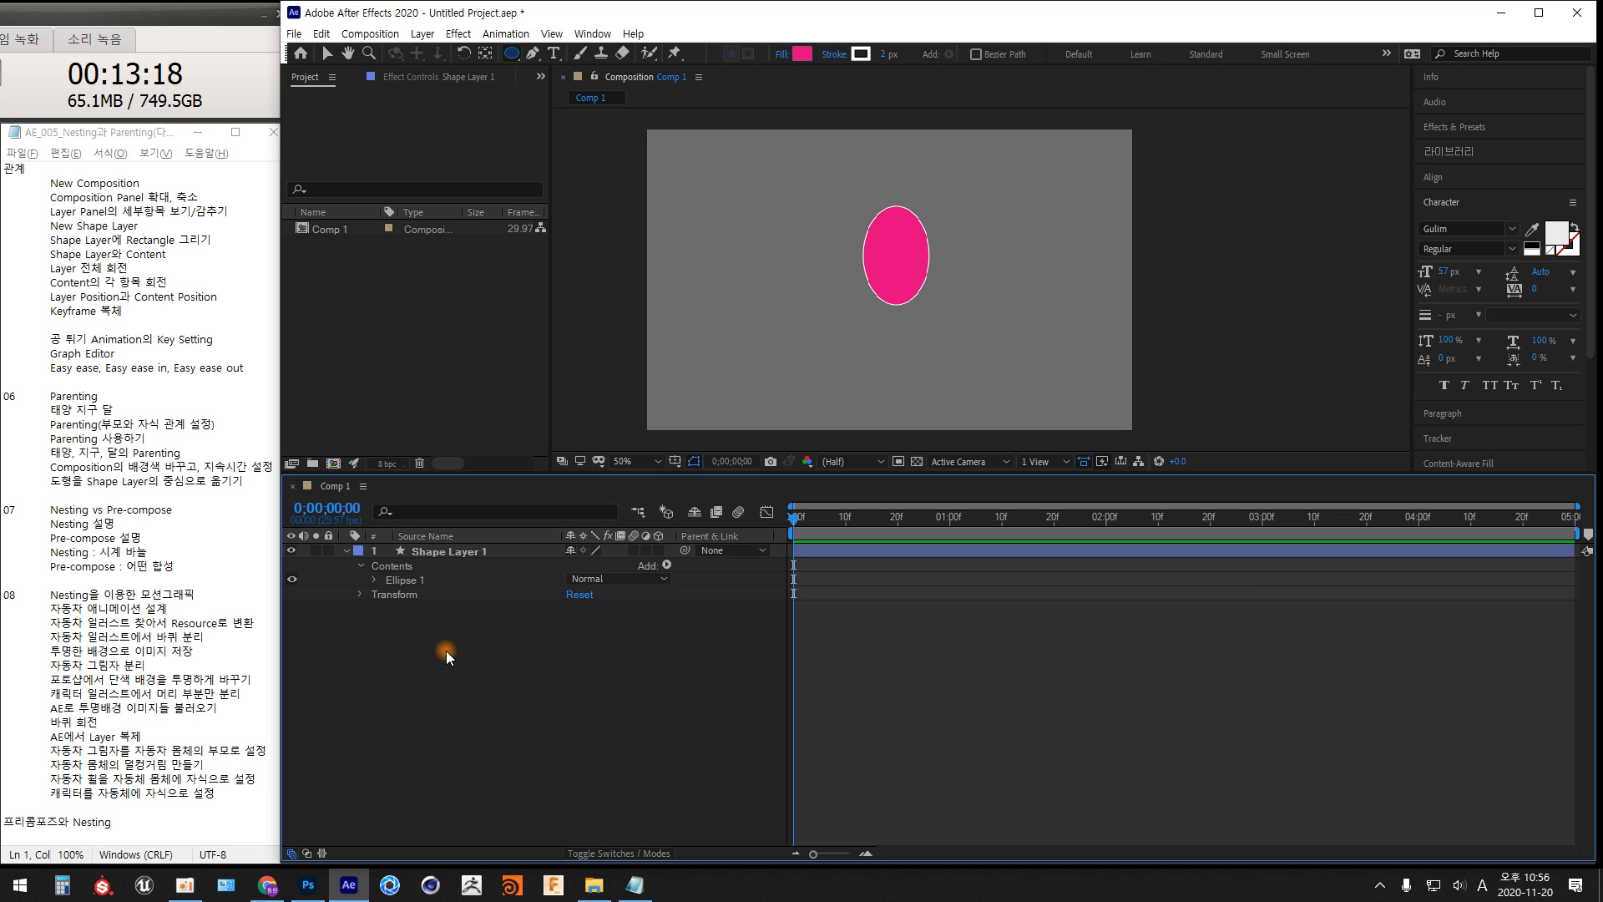
Add a near-circular ellipse in the composition's lower-left area and a rectangle in its lower-right area to Shape Layer 1
{"action": "left_click", "coordinate": [461, 554]}
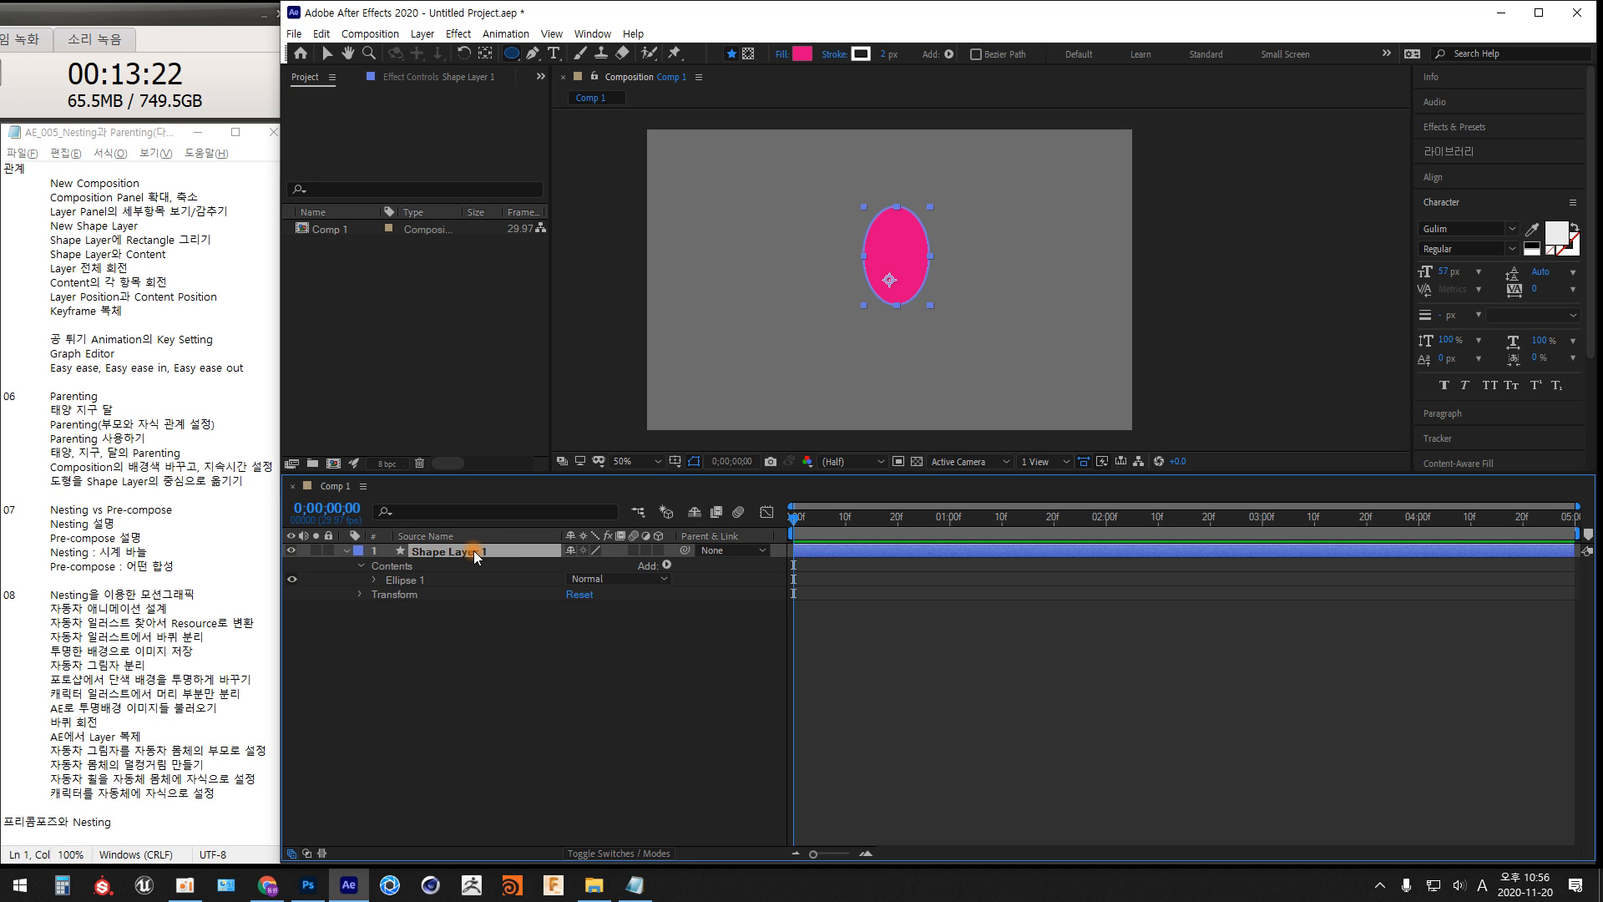
{"action": "left_click_drag", "start_coordinate": [710, 322], "coordinate": [781, 389]}
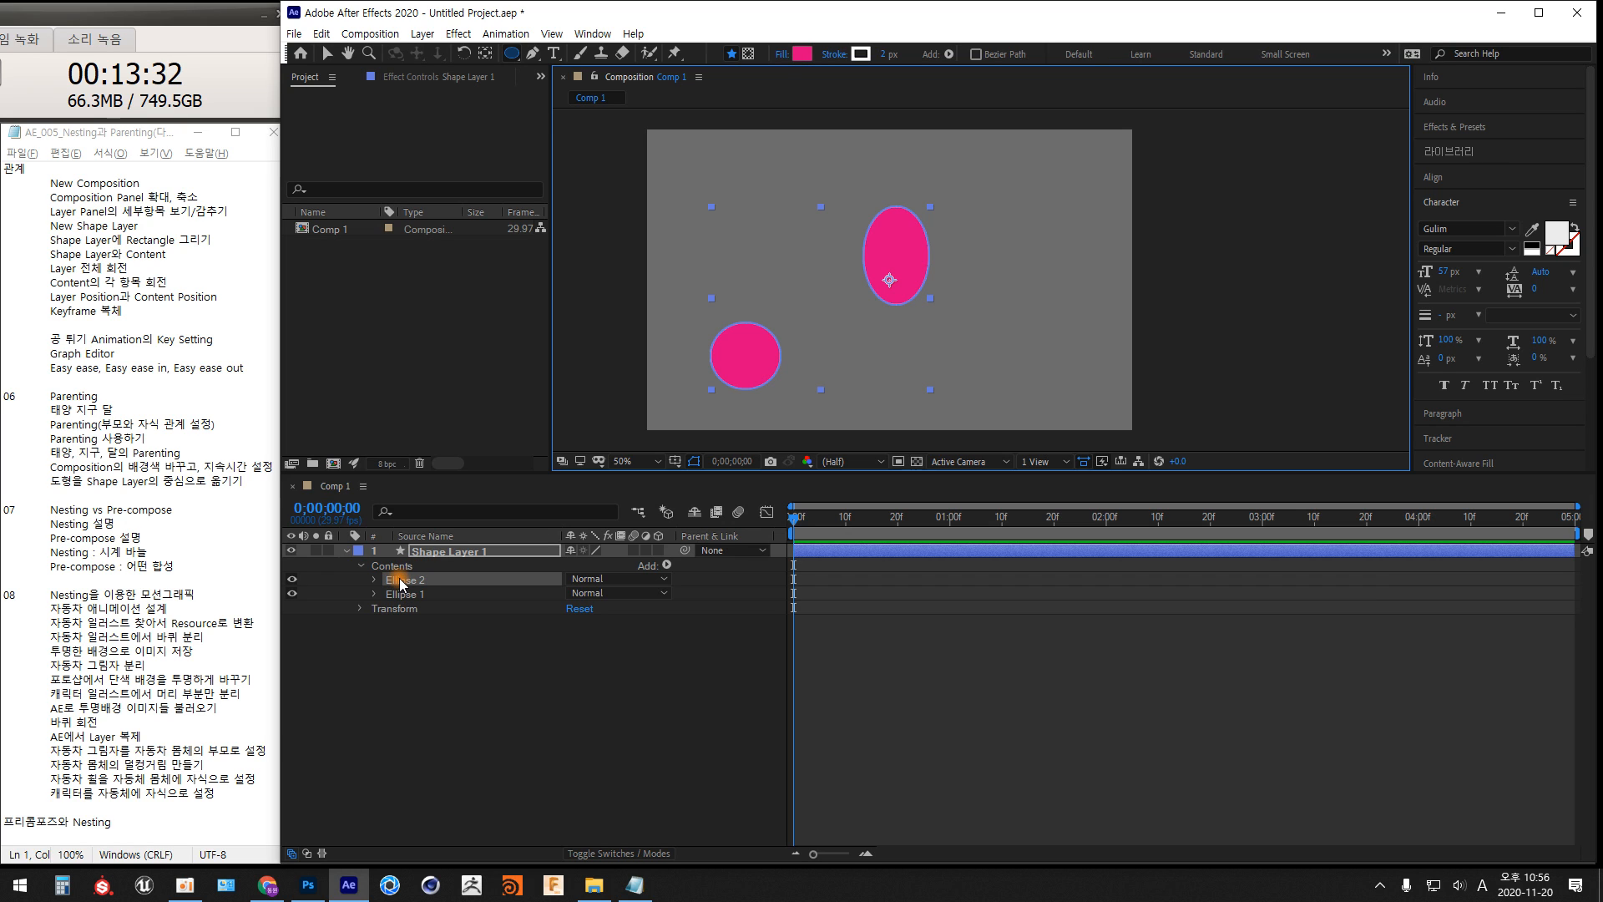
{"action": "left_click_drag", "start_coordinate": [512, 58], "coordinate": [568, 72]}
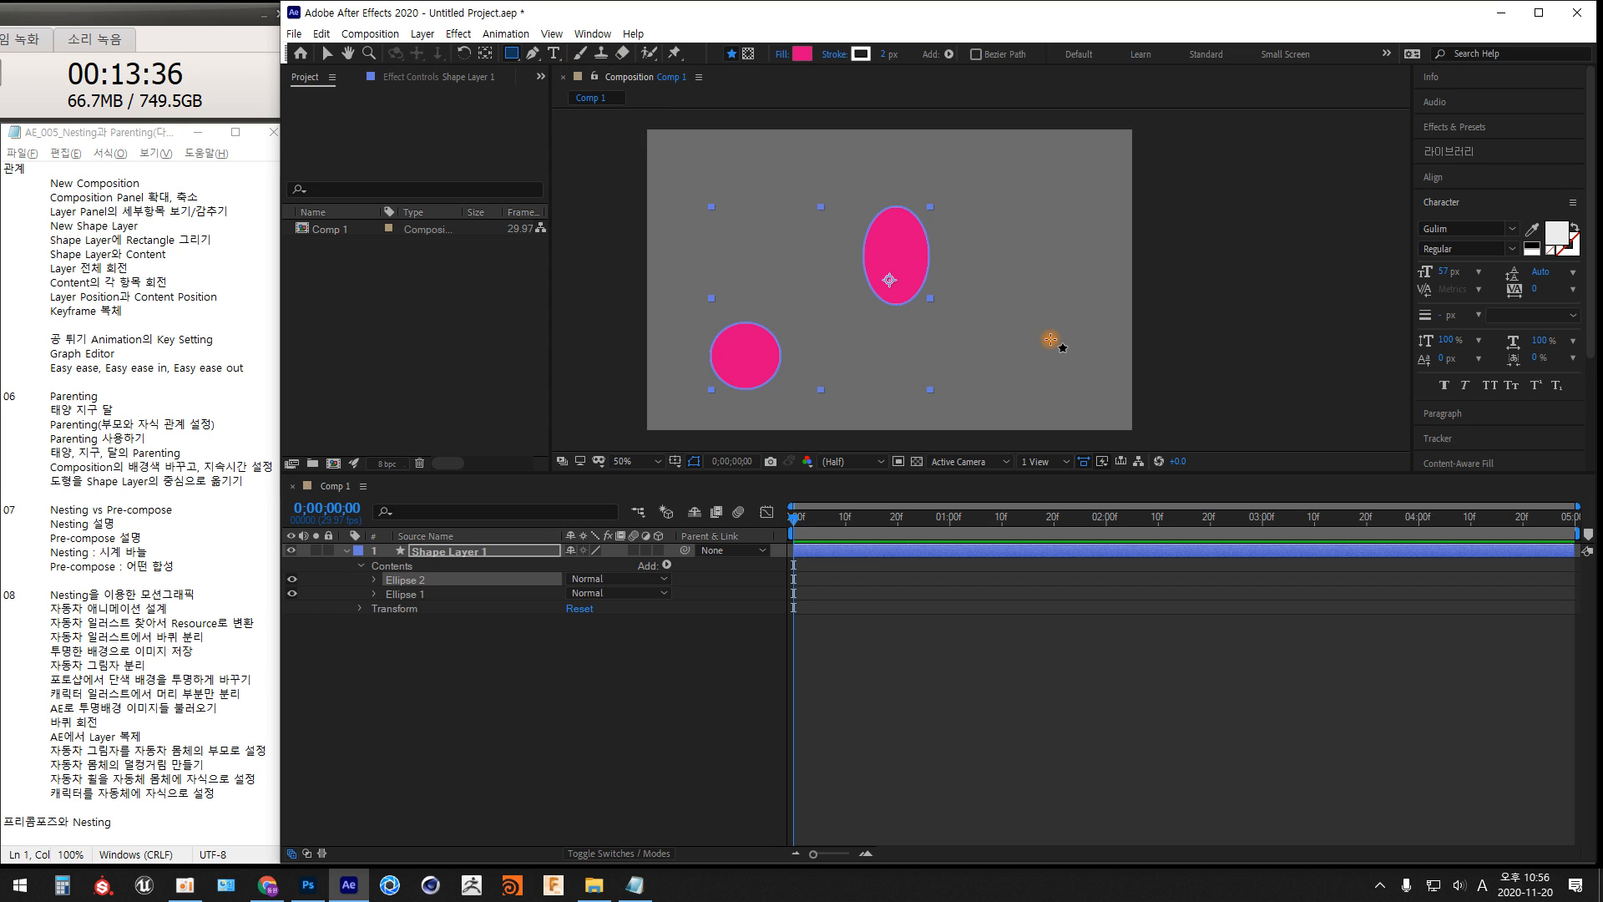
{"action": "left_click_drag", "start_coordinate": [1056, 332], "coordinate": [948, 375]}
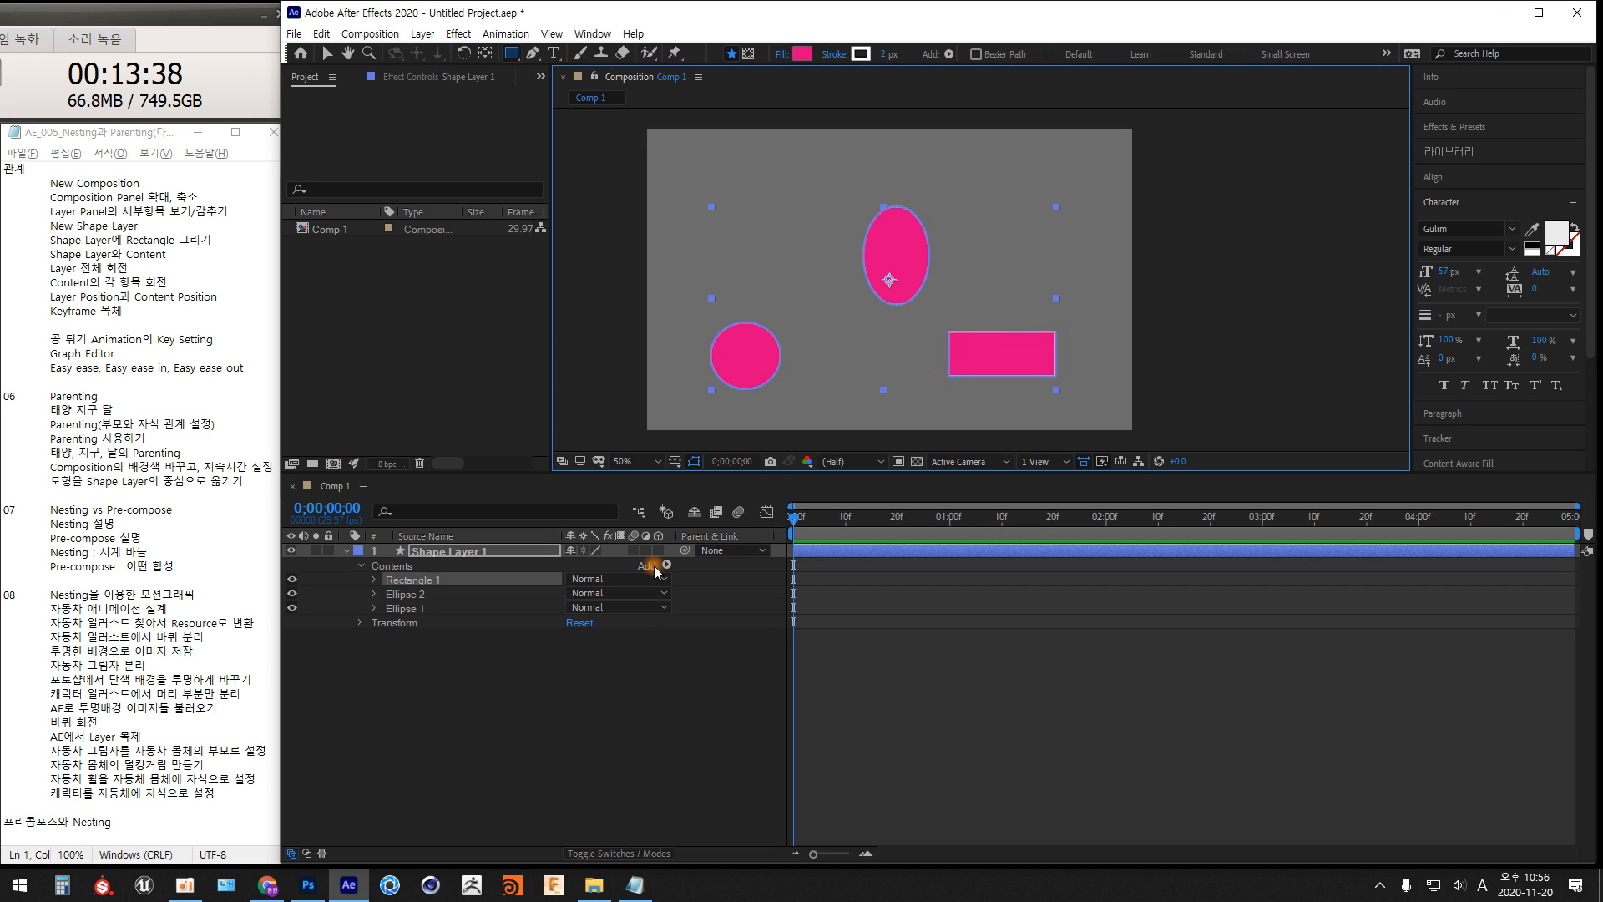
Go through Ellipse 1, Ellipse 2 and Rectangle 1 in Shape Layer 1's contents, then collapse and deselect the layer
{"action": "left_click", "coordinate": [396, 566]}
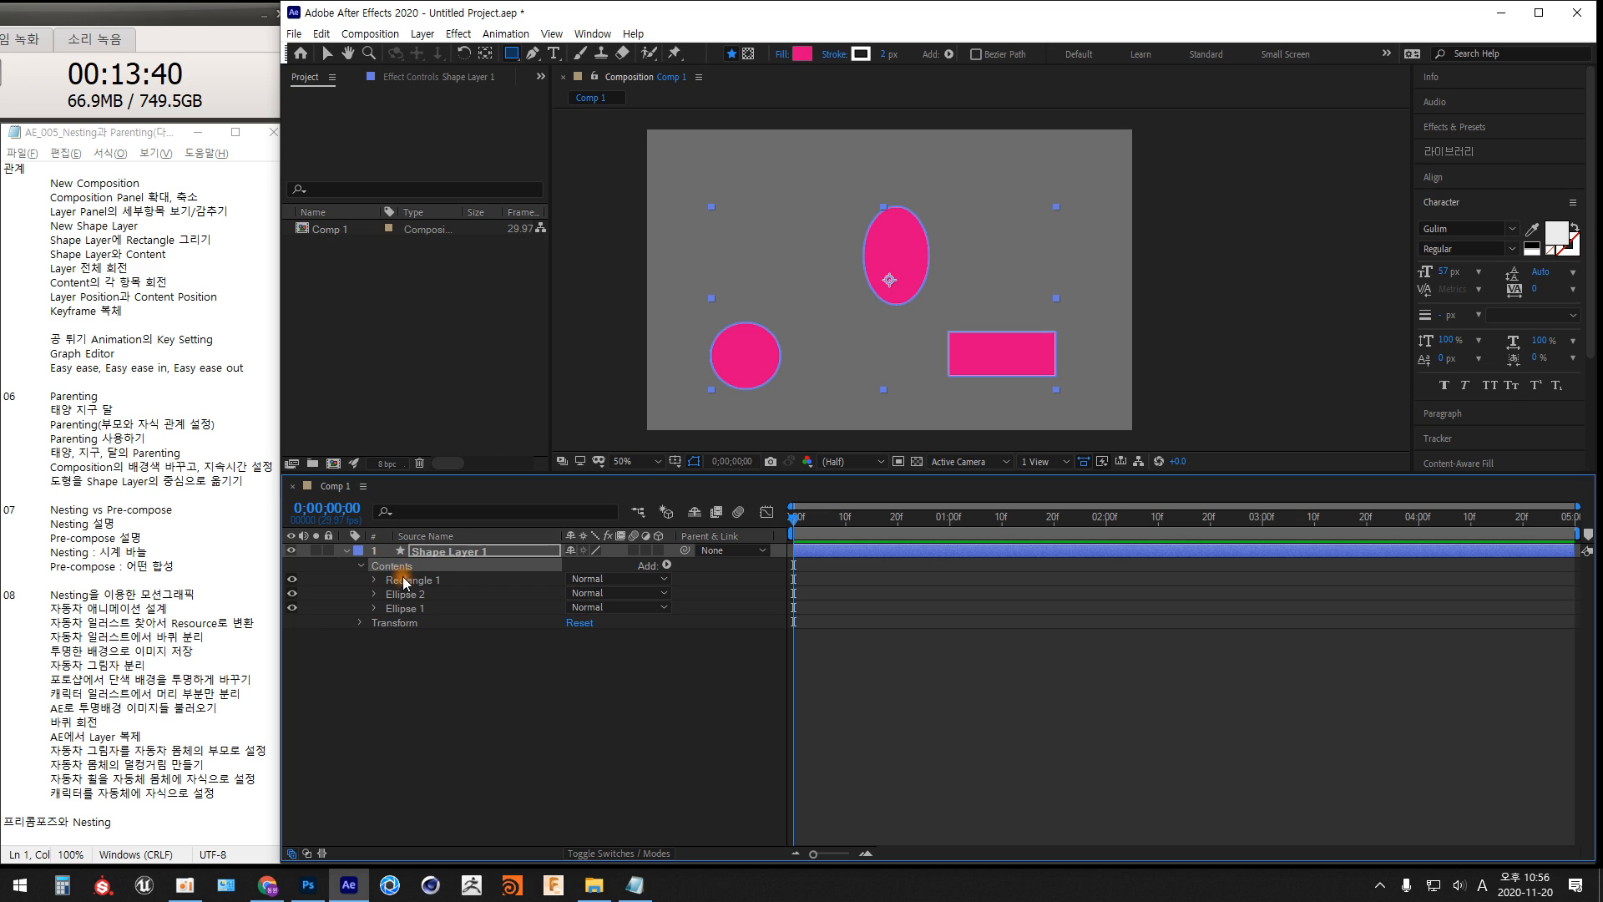
{"action": "left_click", "coordinate": [404, 609]}
{"action": "left_click", "coordinate": [403, 595]}
{"action": "left_click", "coordinate": [404, 580]}
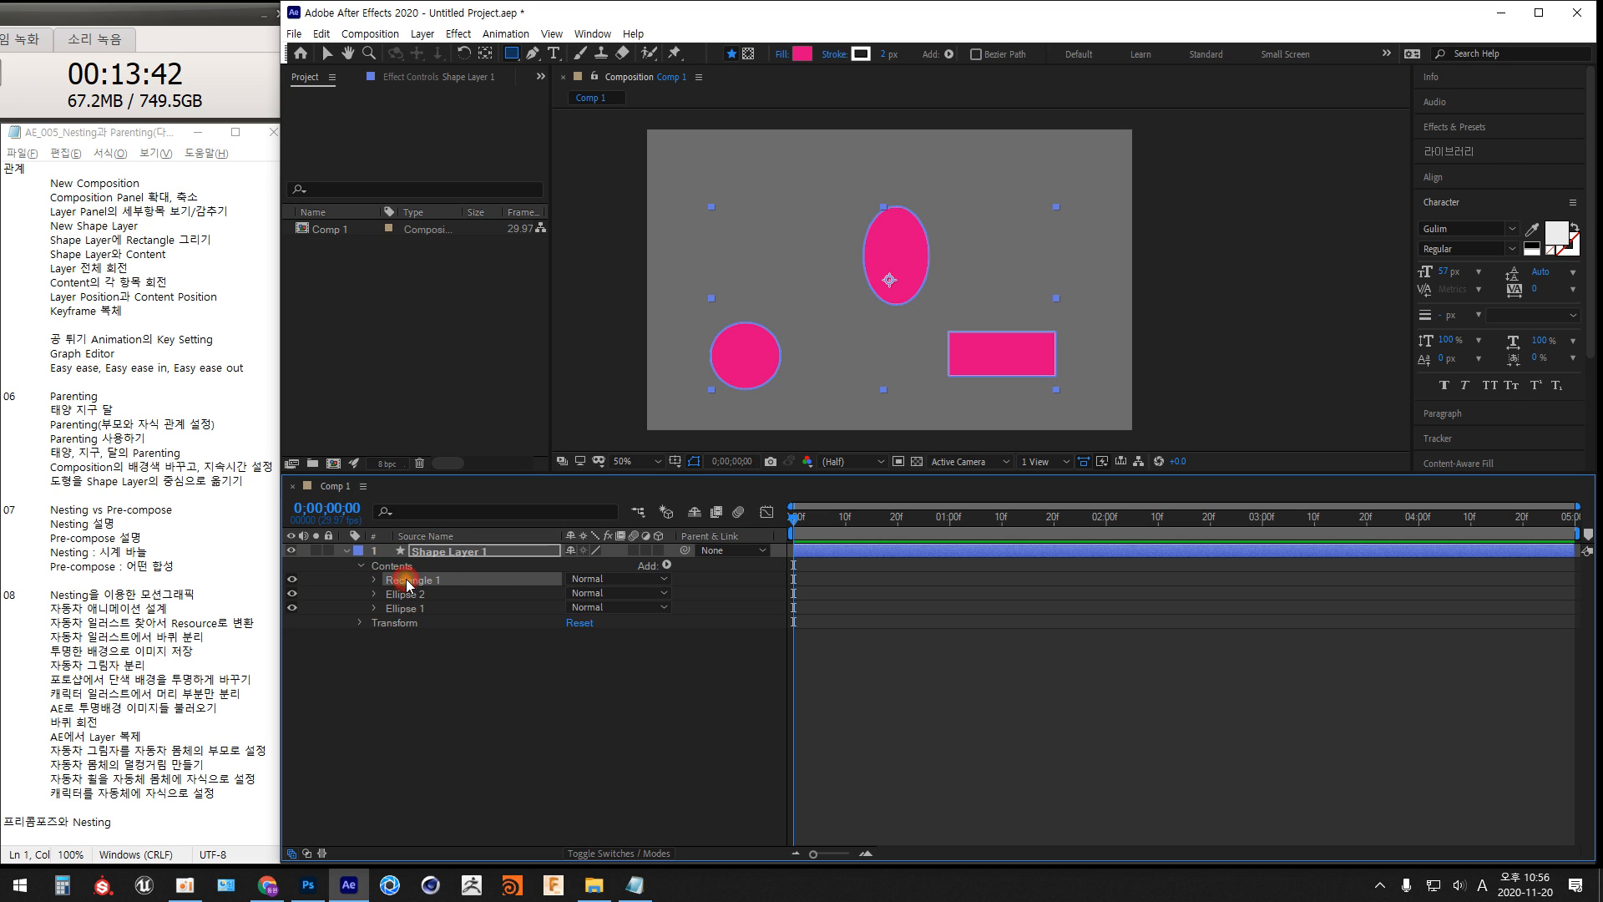
{"action": "left_click", "coordinate": [361, 565]}
{"action": "left_click", "coordinate": [346, 551]}
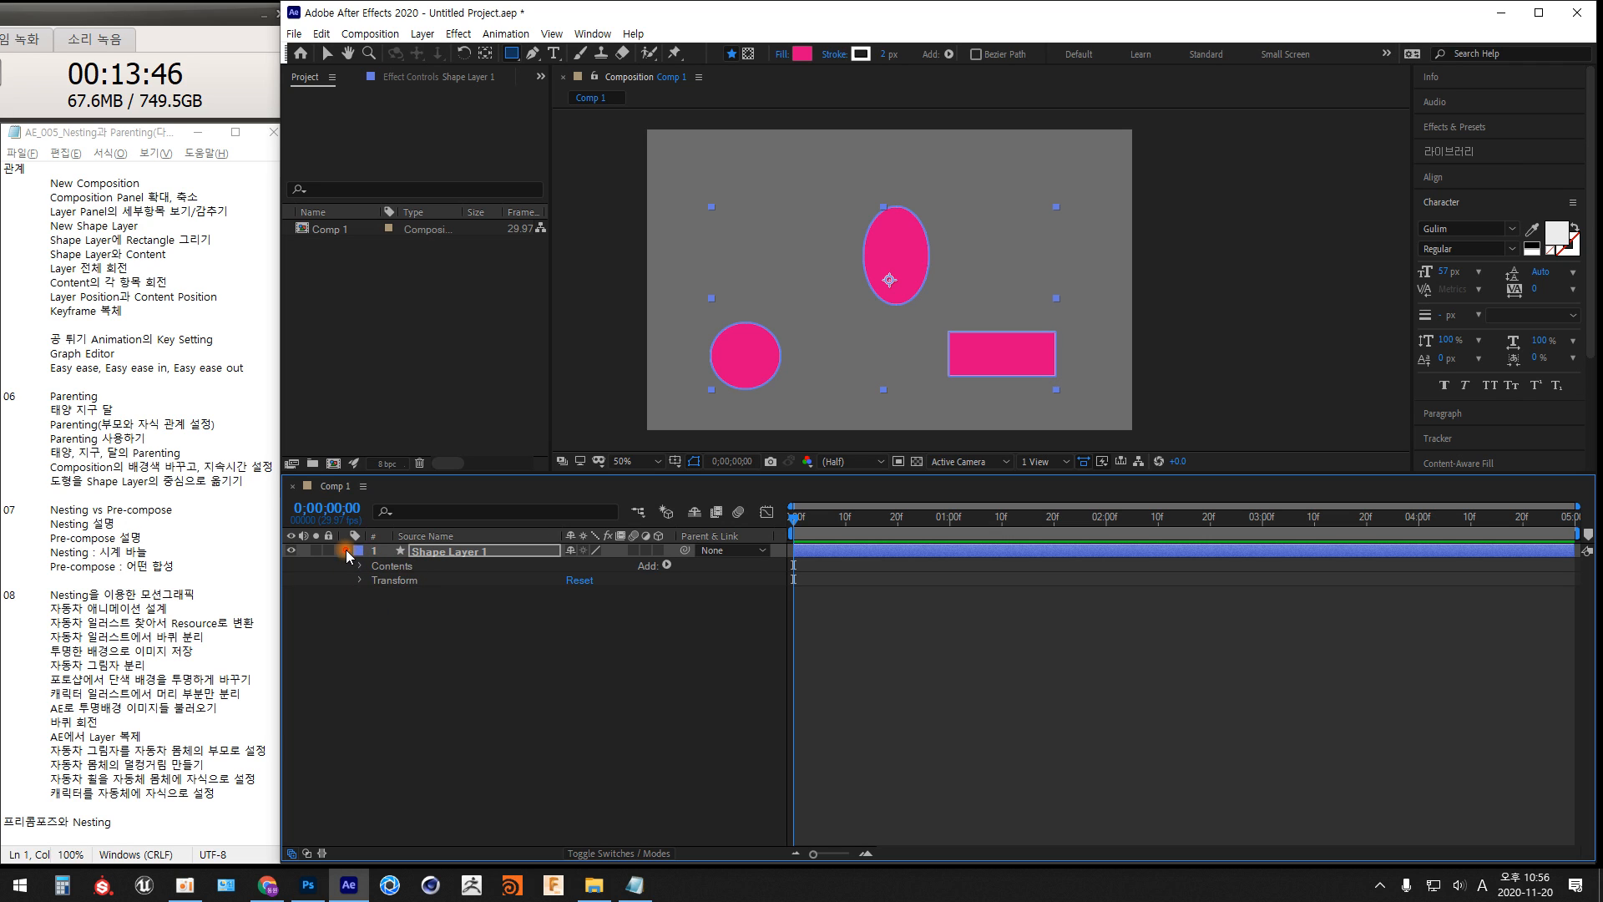
{"action": "left_click", "coordinate": [471, 599]}
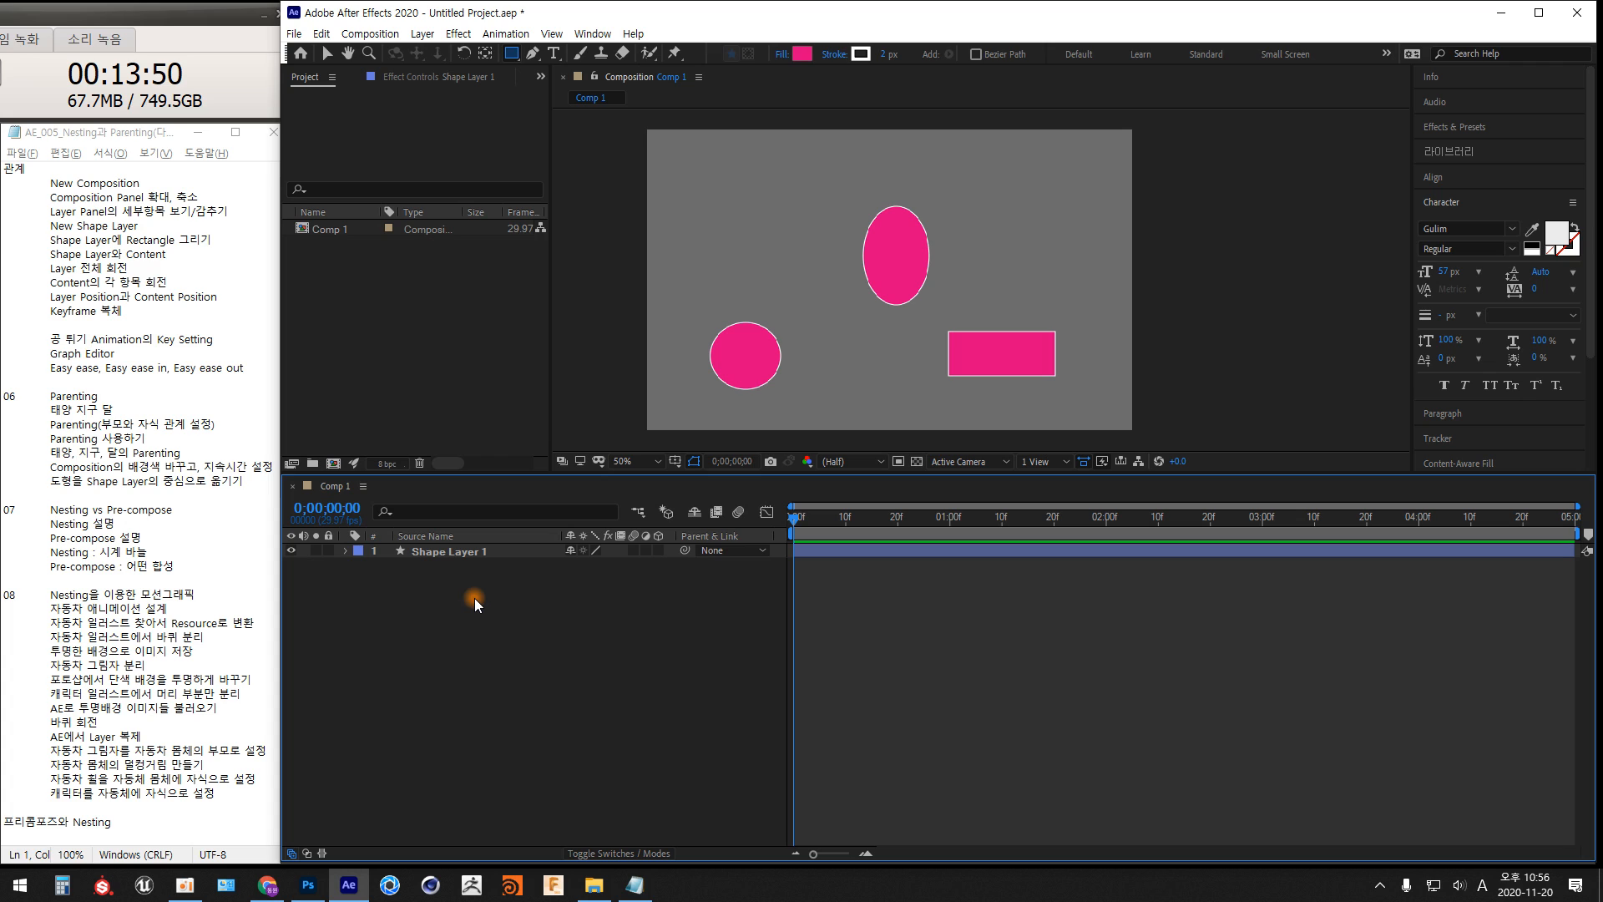
With no layer selected, activate the Pen tool and set the shape fill color to blue
{"action": "left_click", "coordinate": [468, 550]}
{"action": "left_click", "coordinate": [524, 322]}
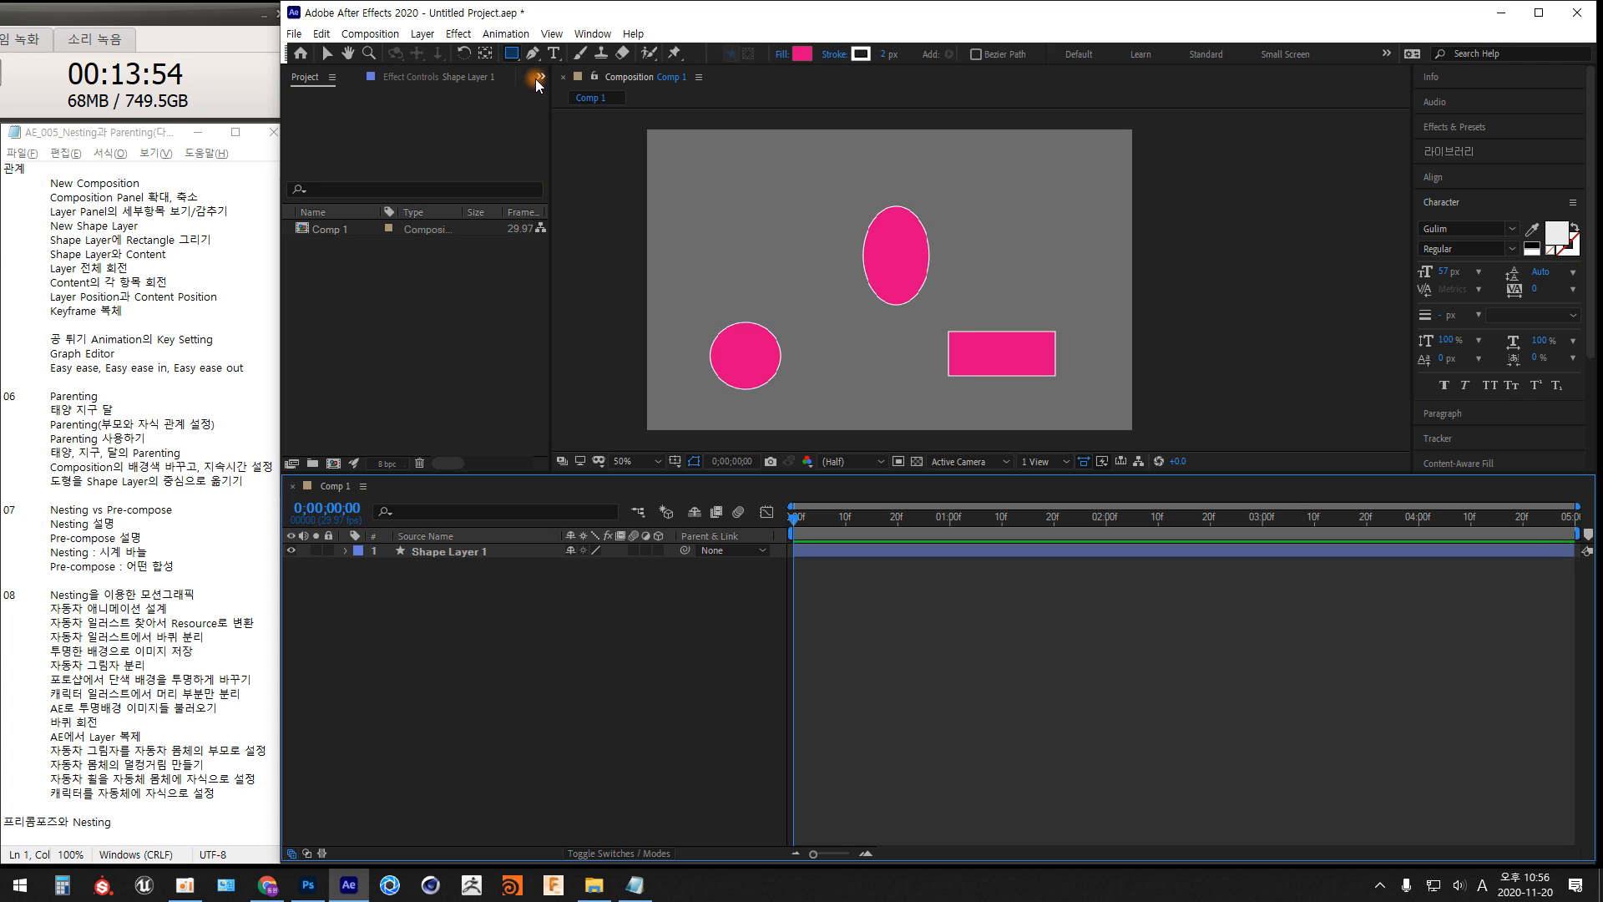
{"action": "left_click", "coordinate": [532, 52]}
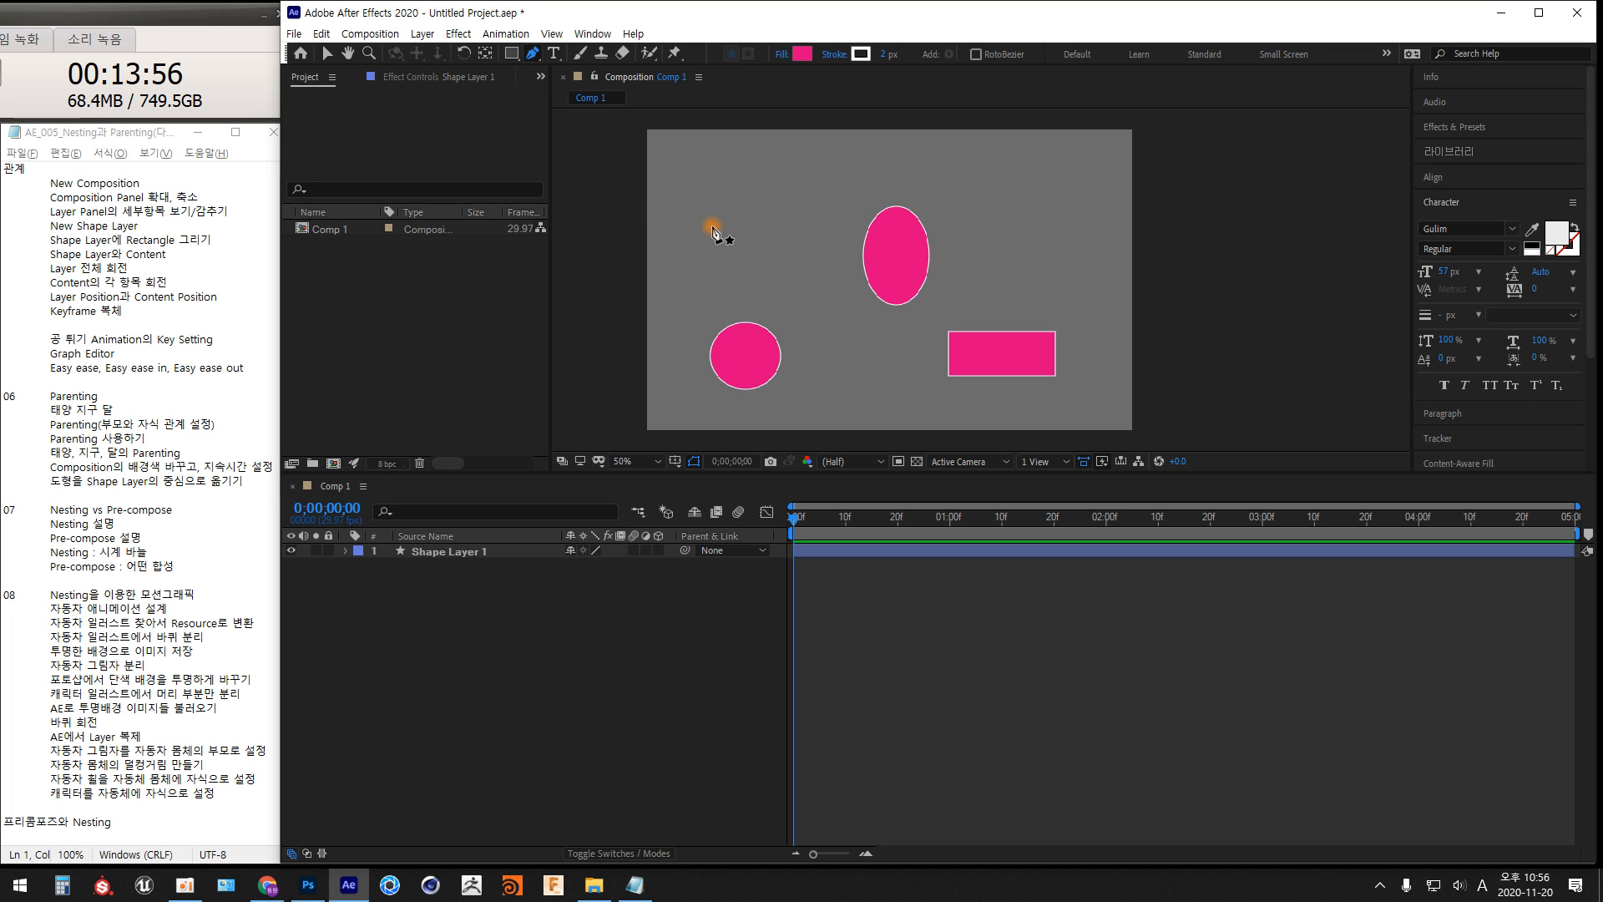
{"action": "left_click", "coordinate": [802, 54]}
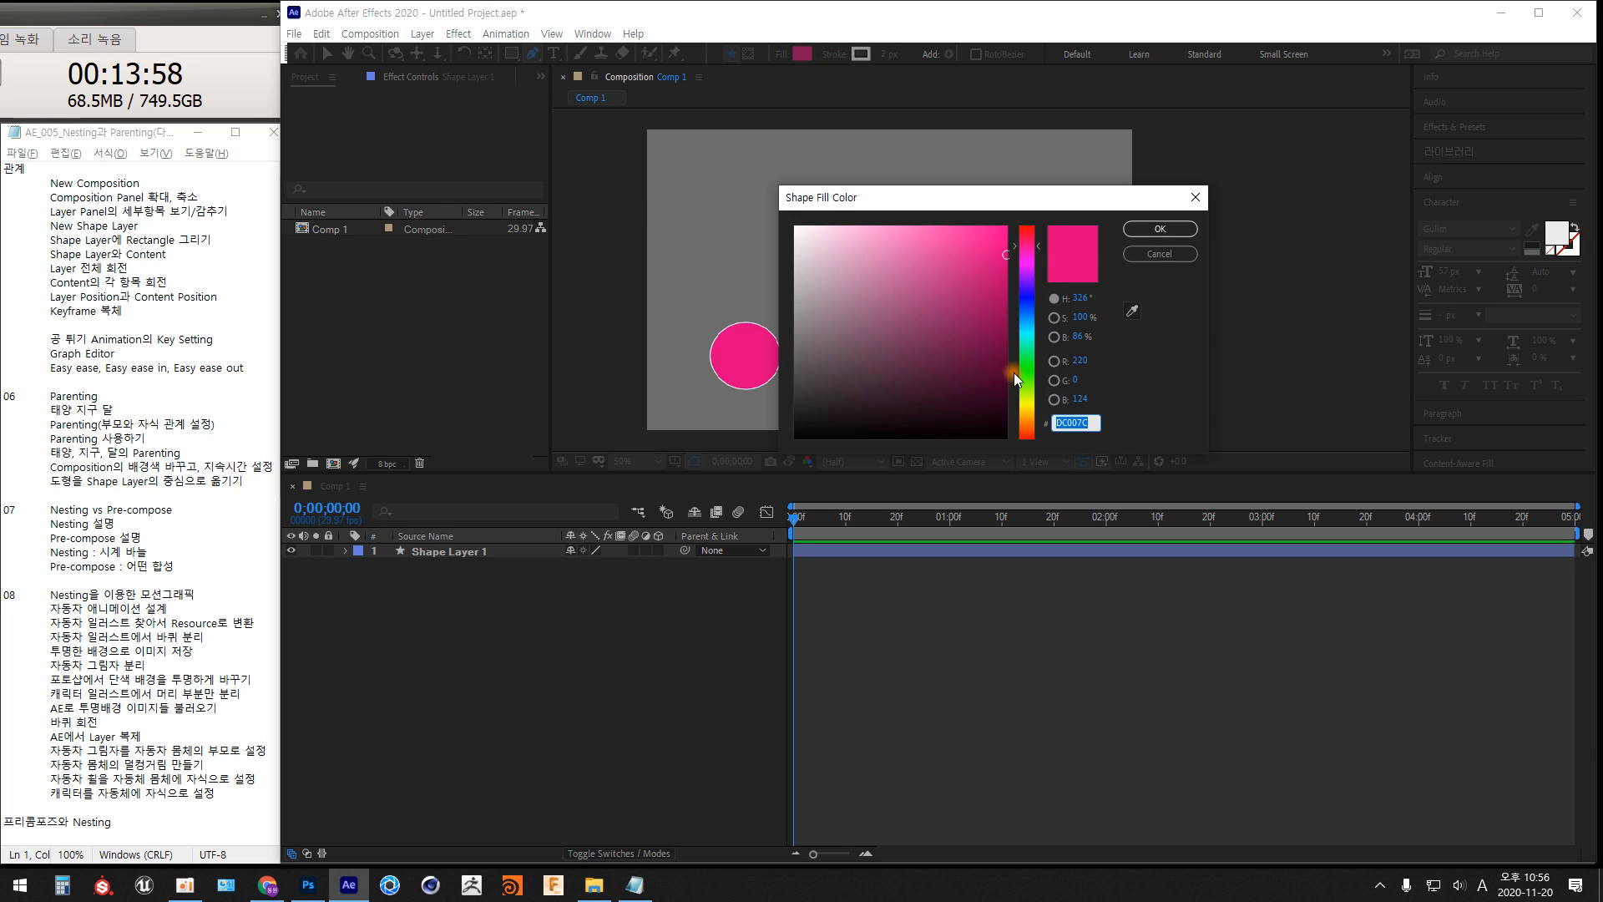
{"action": "left_click_drag", "start_coordinate": [1029, 374], "coordinate": [1029, 323]}
{"action": "left_click", "coordinate": [1153, 230]}
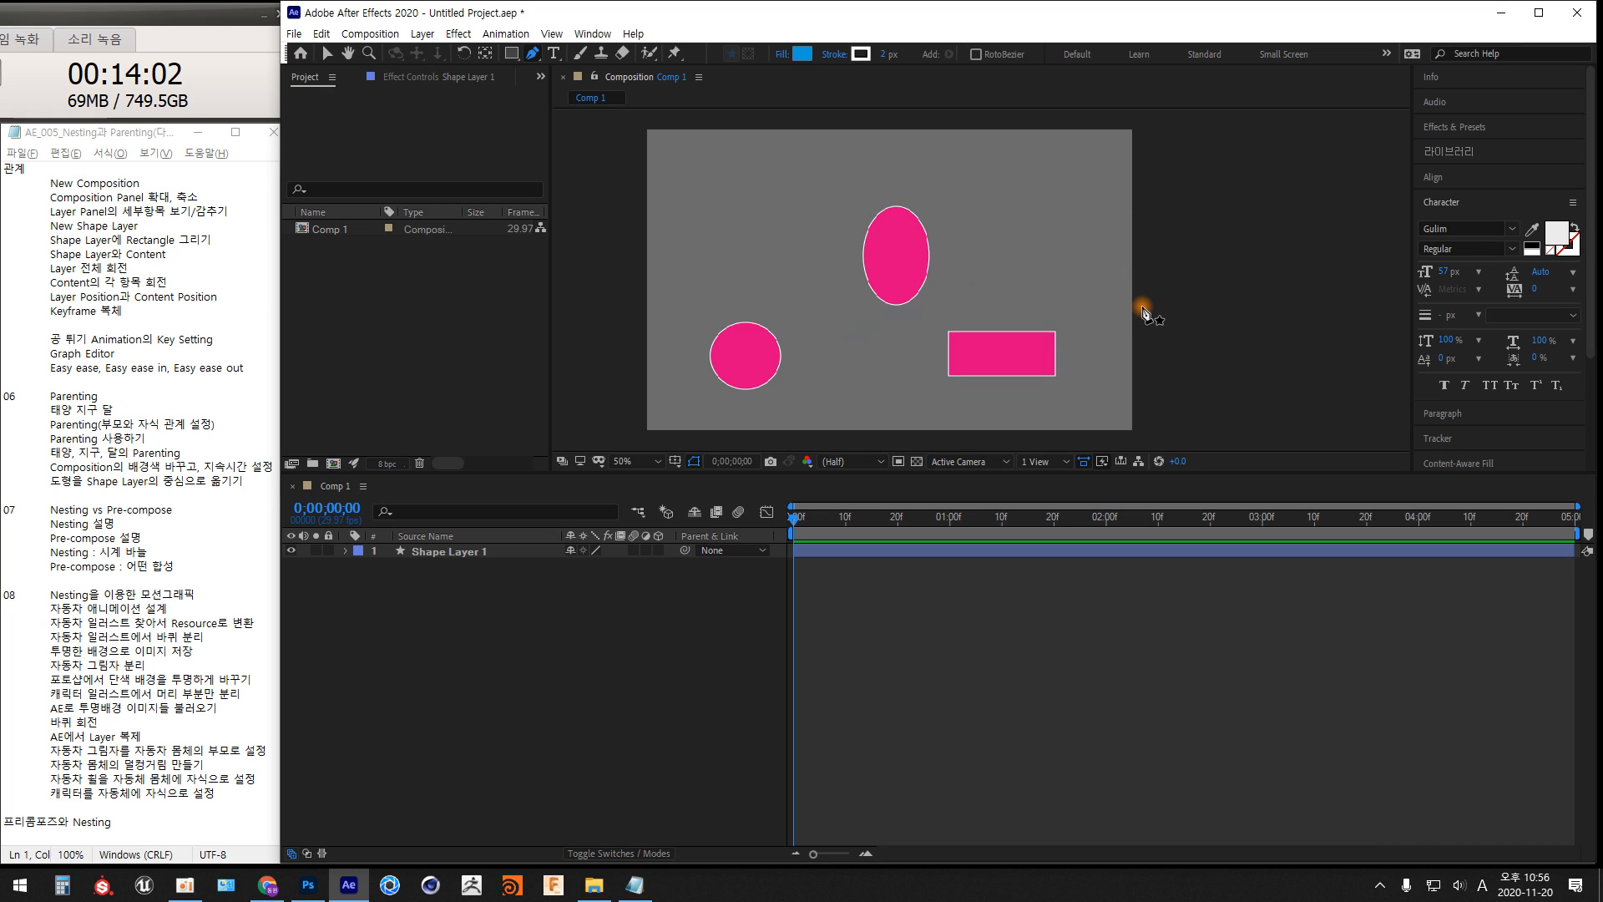
Draw a closed four-point blue arrowhead in the composition's upper-right area as a new shape layer, then deselect it
{"action": "left_click", "coordinate": [1005, 170]}
{"action": "left_click", "coordinate": [955, 273]}
{"action": "left_click", "coordinate": [1059, 216]}
{"action": "left_click", "coordinate": [1009, 219]}
{"action": "left_click", "coordinate": [1005, 170]}
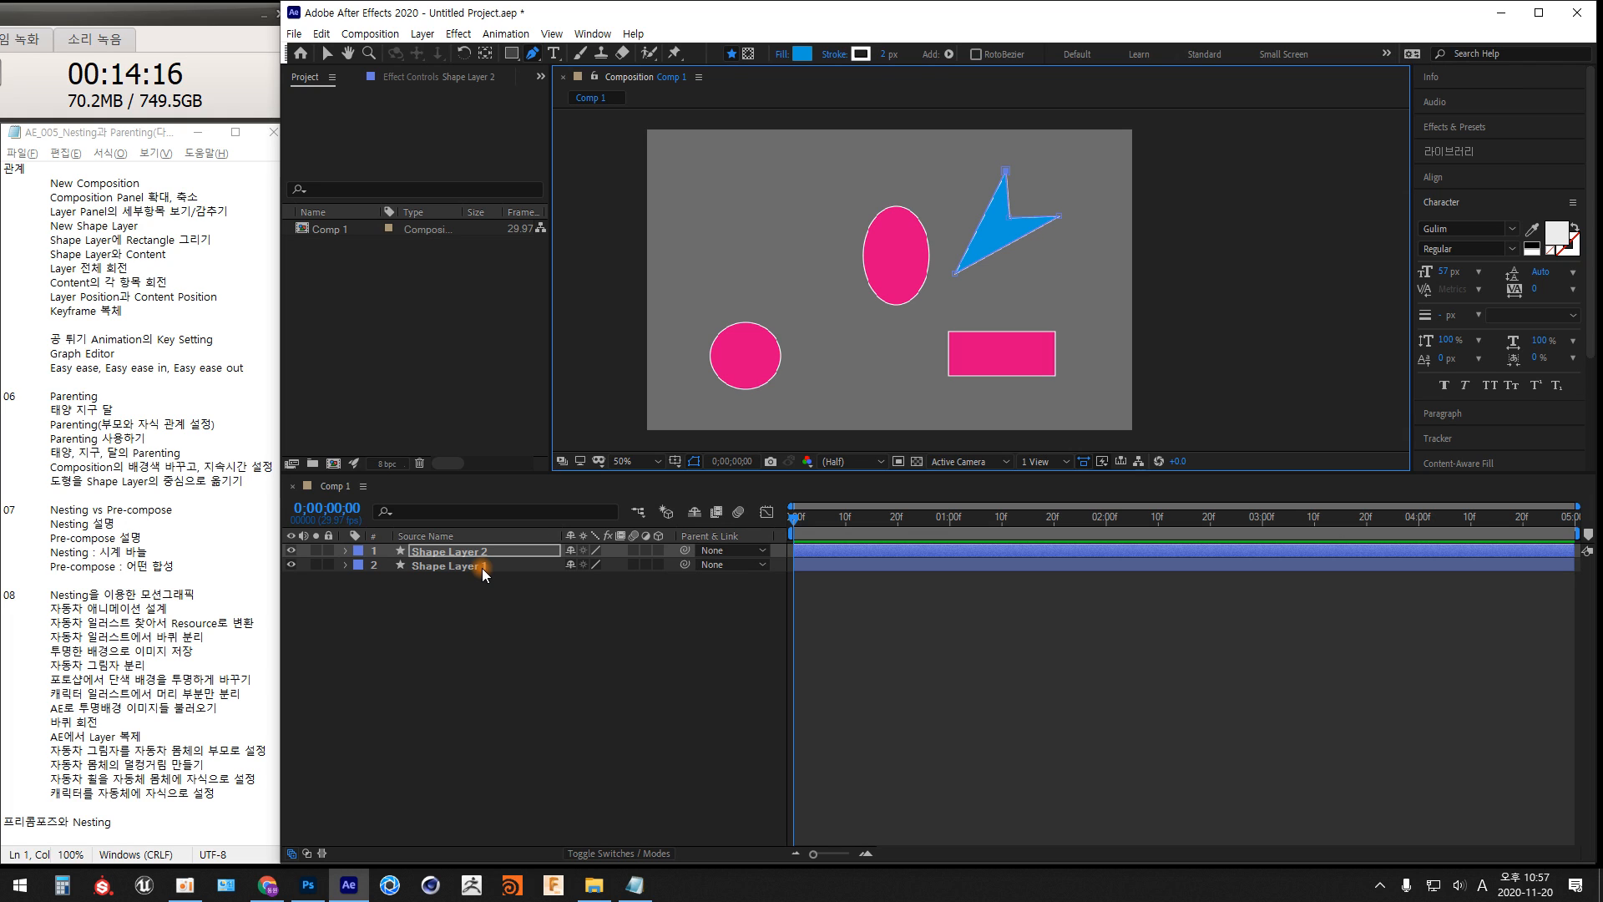
{"action": "left_click", "coordinate": [479, 633]}
Add a closed four-point pink arrowhead to Shape Layer 1 in the composition's upper-left area with the Pen tool
{"action": "left_click", "coordinate": [471, 568]}
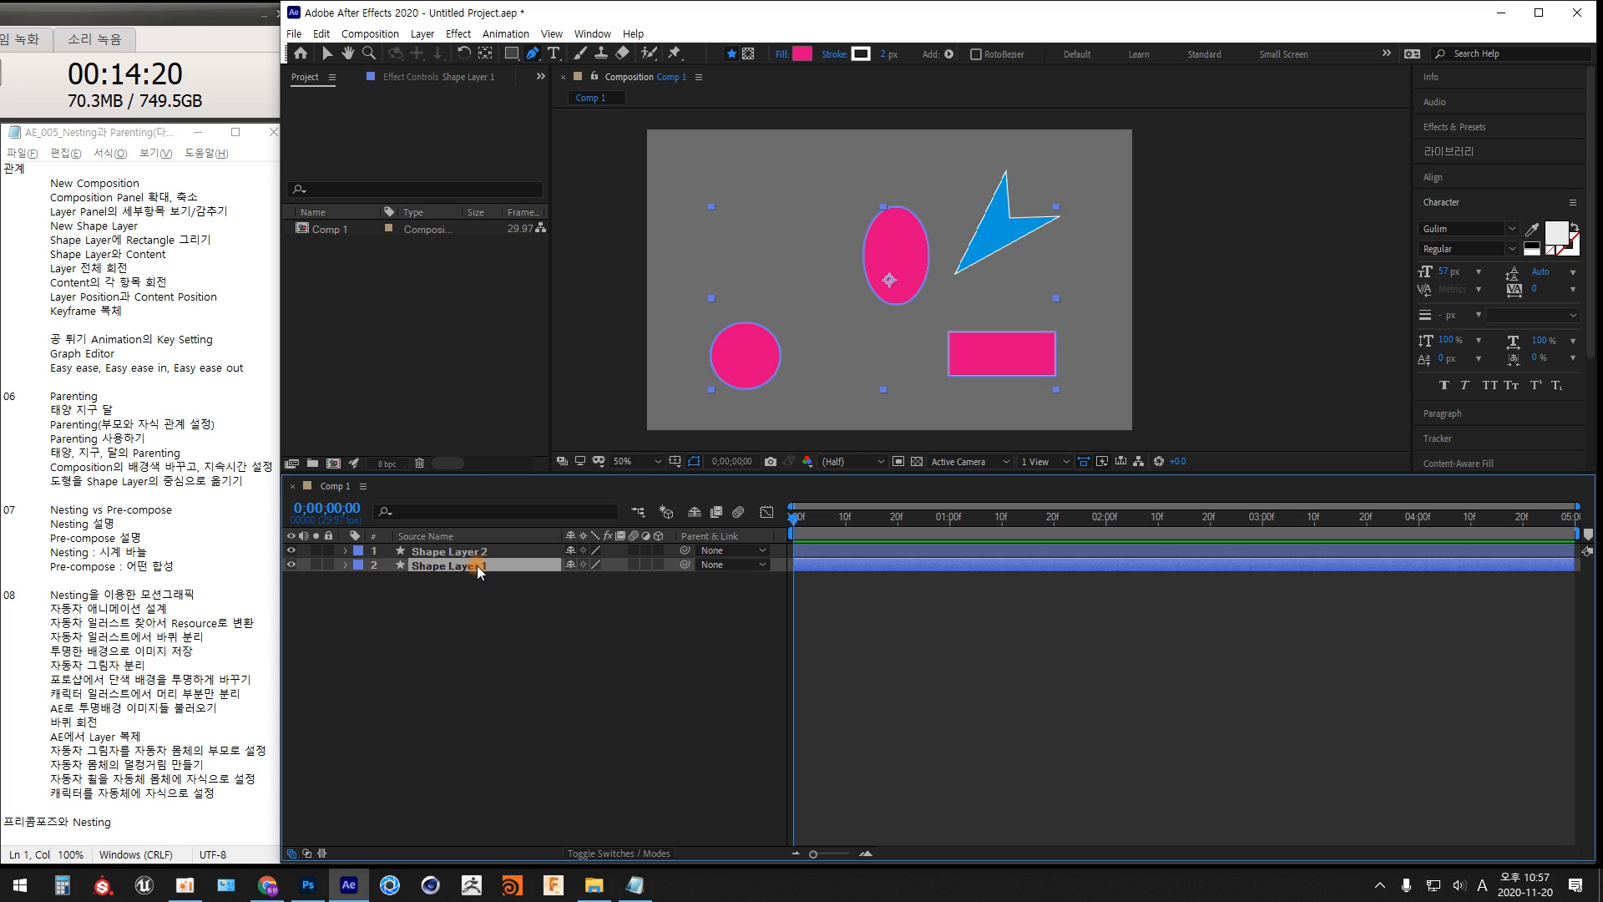
{"action": "left_click", "coordinate": [533, 55]}
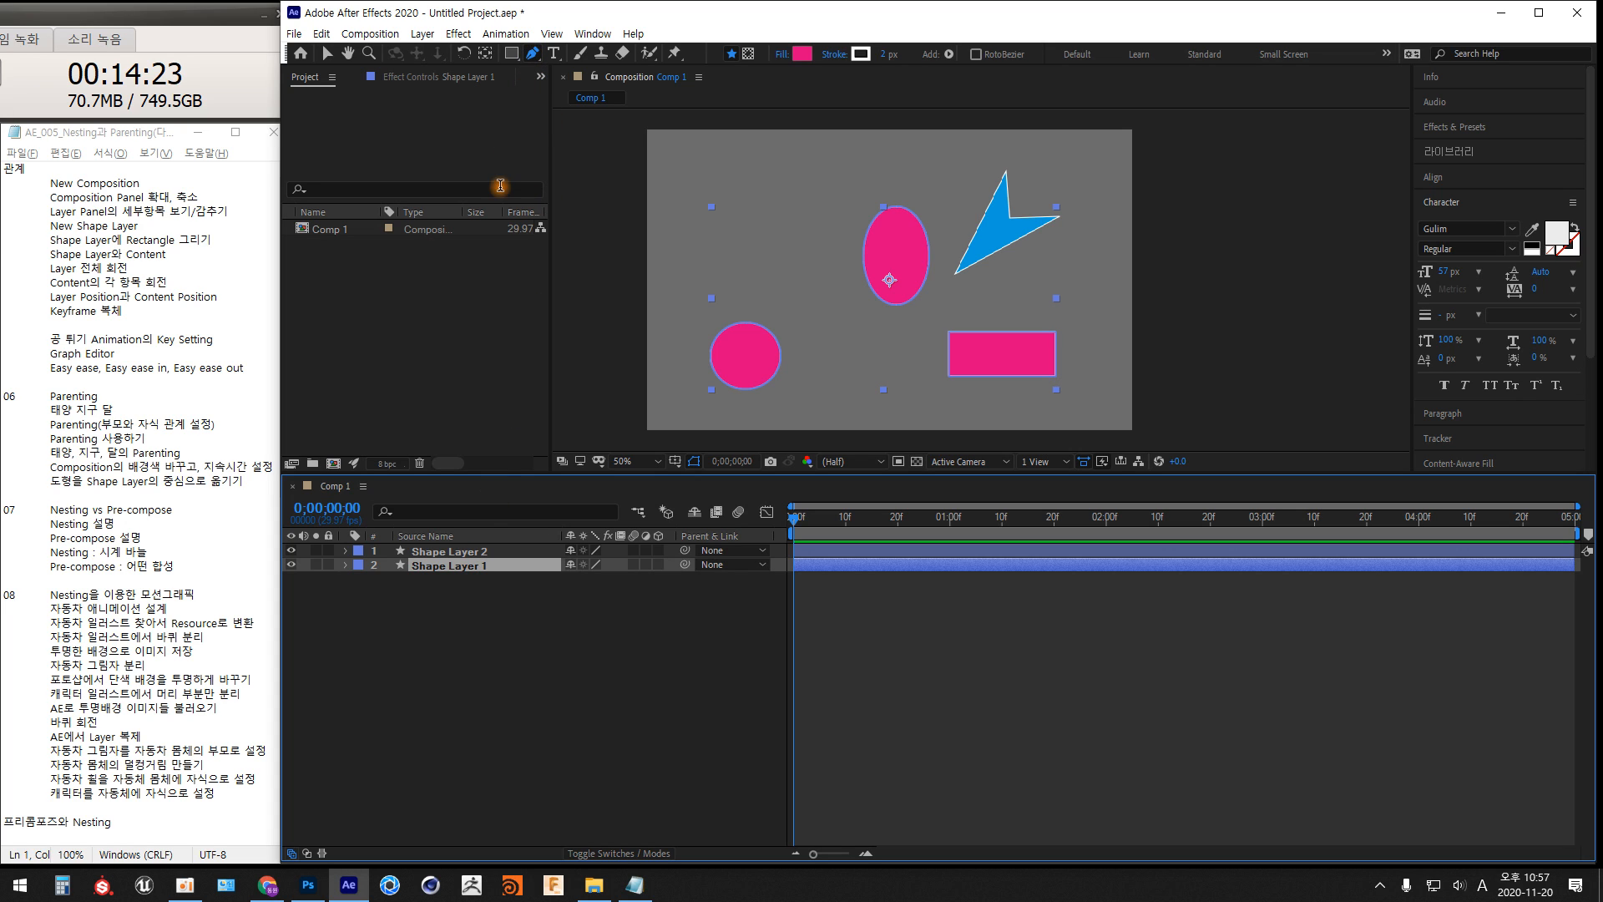
{"action": "left_click", "coordinate": [797, 170]}
{"action": "left_click", "coordinate": [765, 260]}
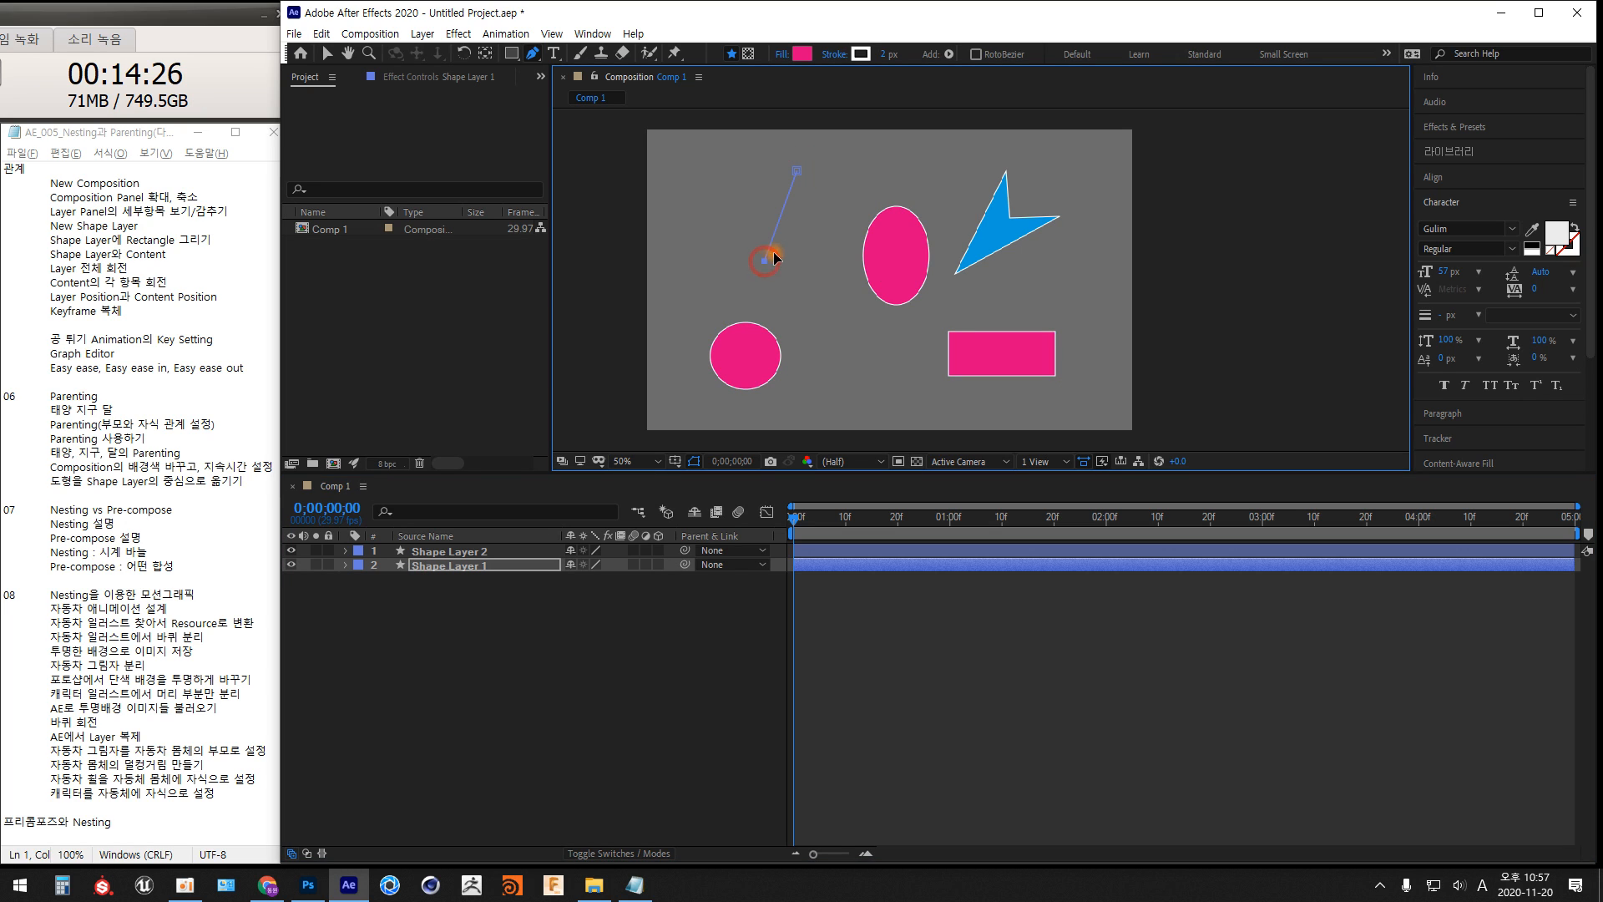
{"action": "left_click", "coordinate": [846, 187]}
{"action": "left_click", "coordinate": [800, 203]}
{"action": "left_click", "coordinate": [796, 169]}
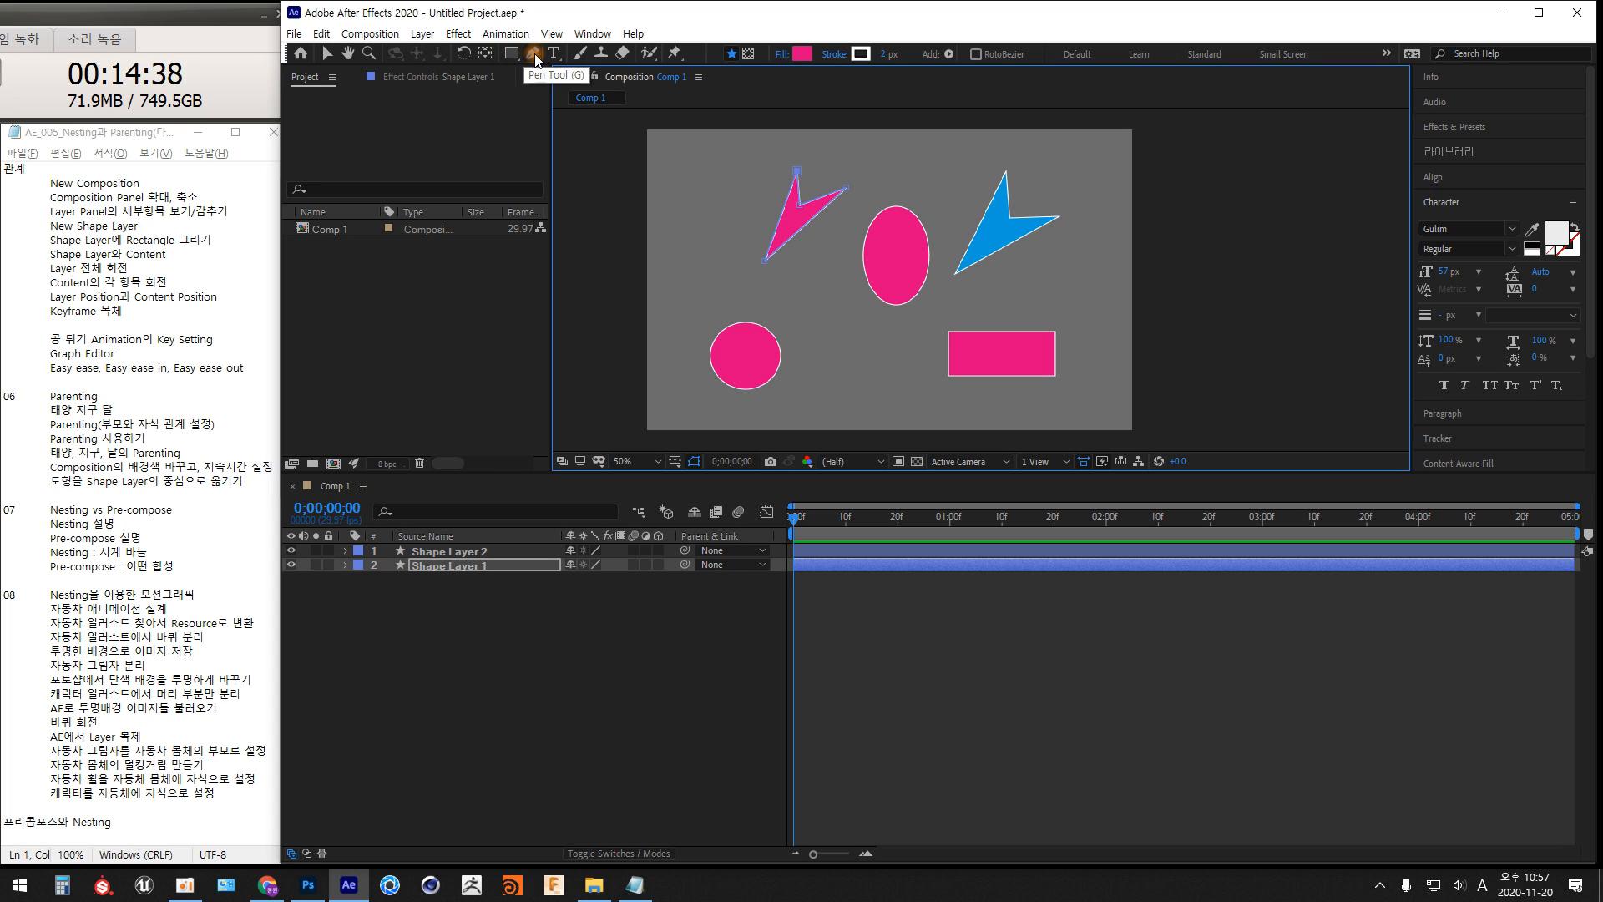
Expand Shape Layer 1's contents and go through its ellipses, Rectangle 1 and Shape 1
{"action": "left_click", "coordinate": [345, 565]}
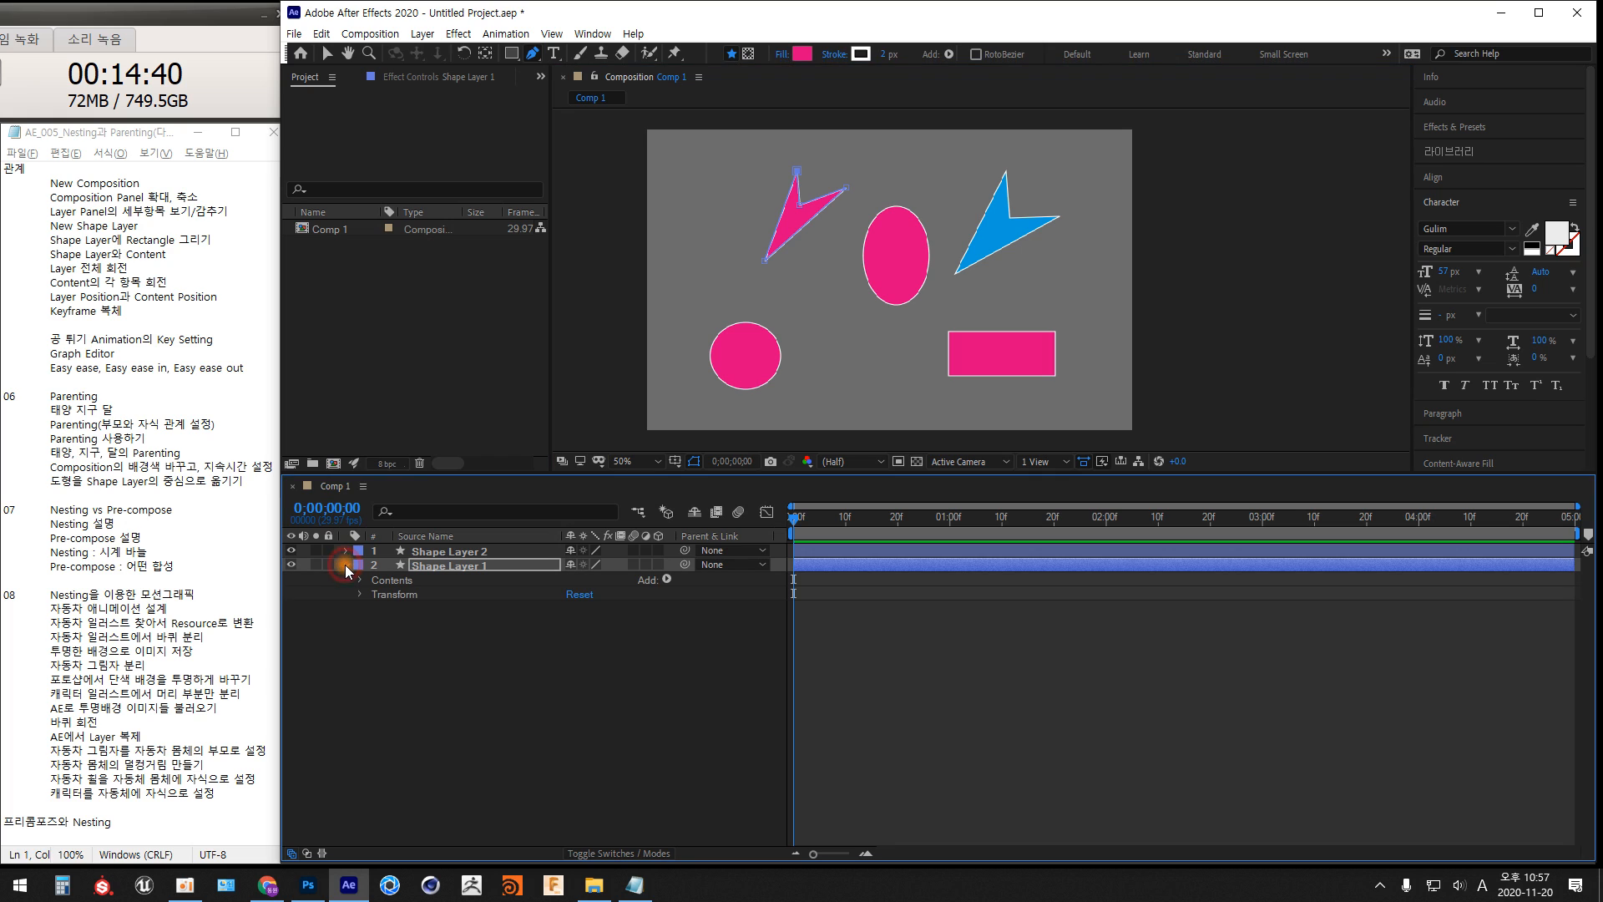
{"action": "left_click", "coordinate": [359, 579]}
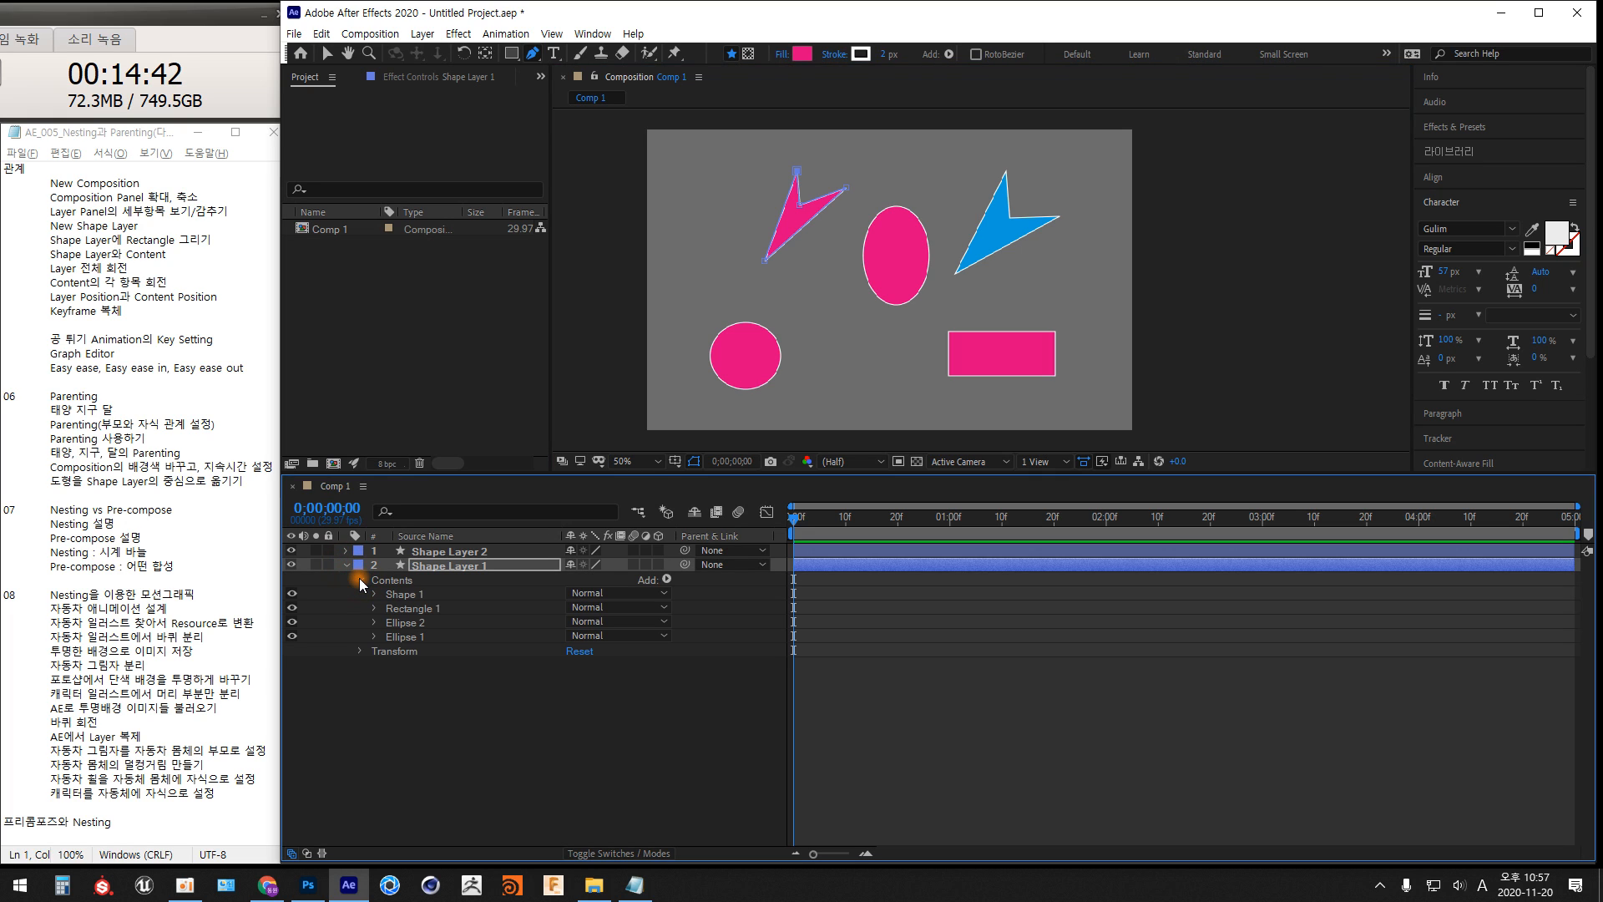
{"action": "left_click", "coordinate": [405, 637]}
{"action": "left_click", "coordinate": [405, 623]}
{"action": "left_click", "coordinate": [406, 609]}
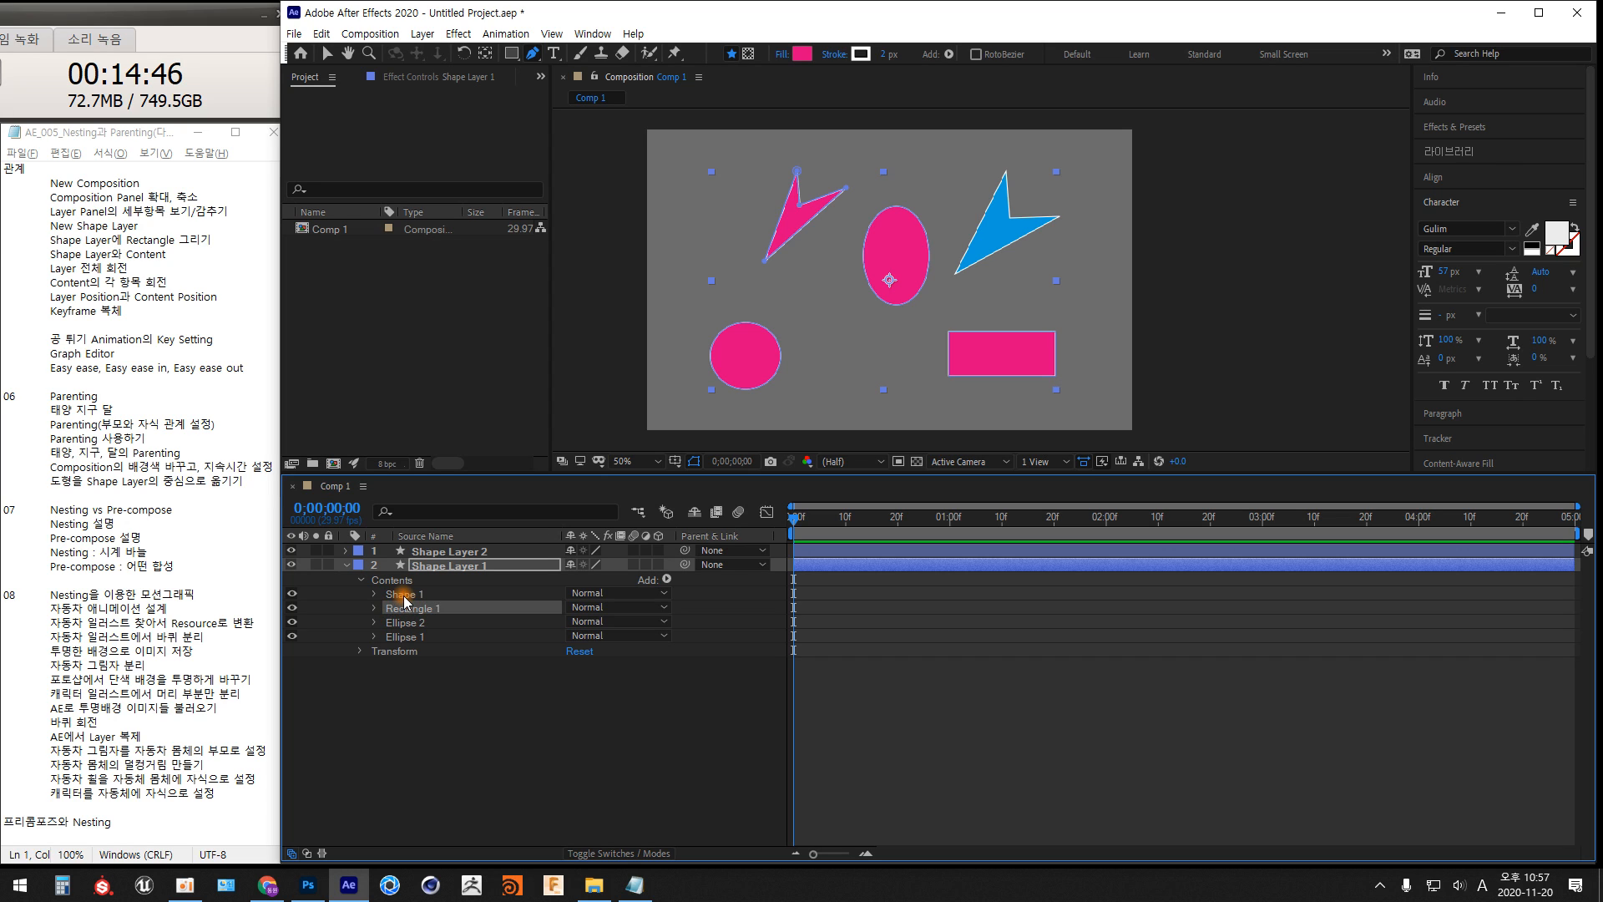
{"action": "left_click", "coordinate": [404, 595]}
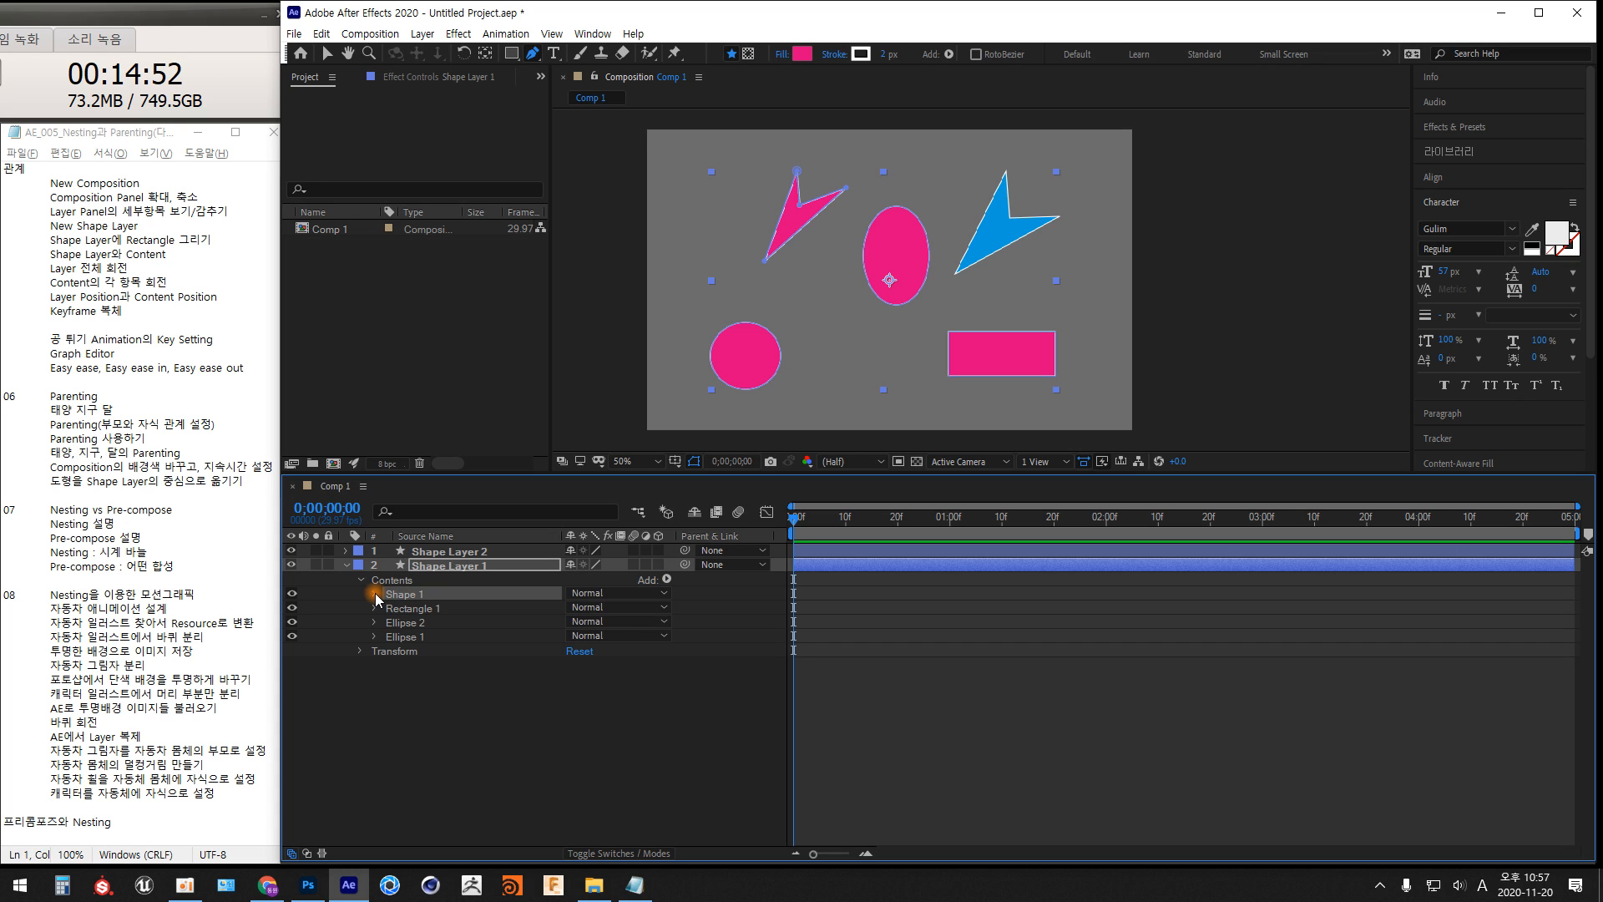
Change Shape 1's fill color to yellow (CFDC00) in Shape Layer 1, undoing the stray path drawn in the composition
{"action": "left_click", "coordinate": [374, 593]}
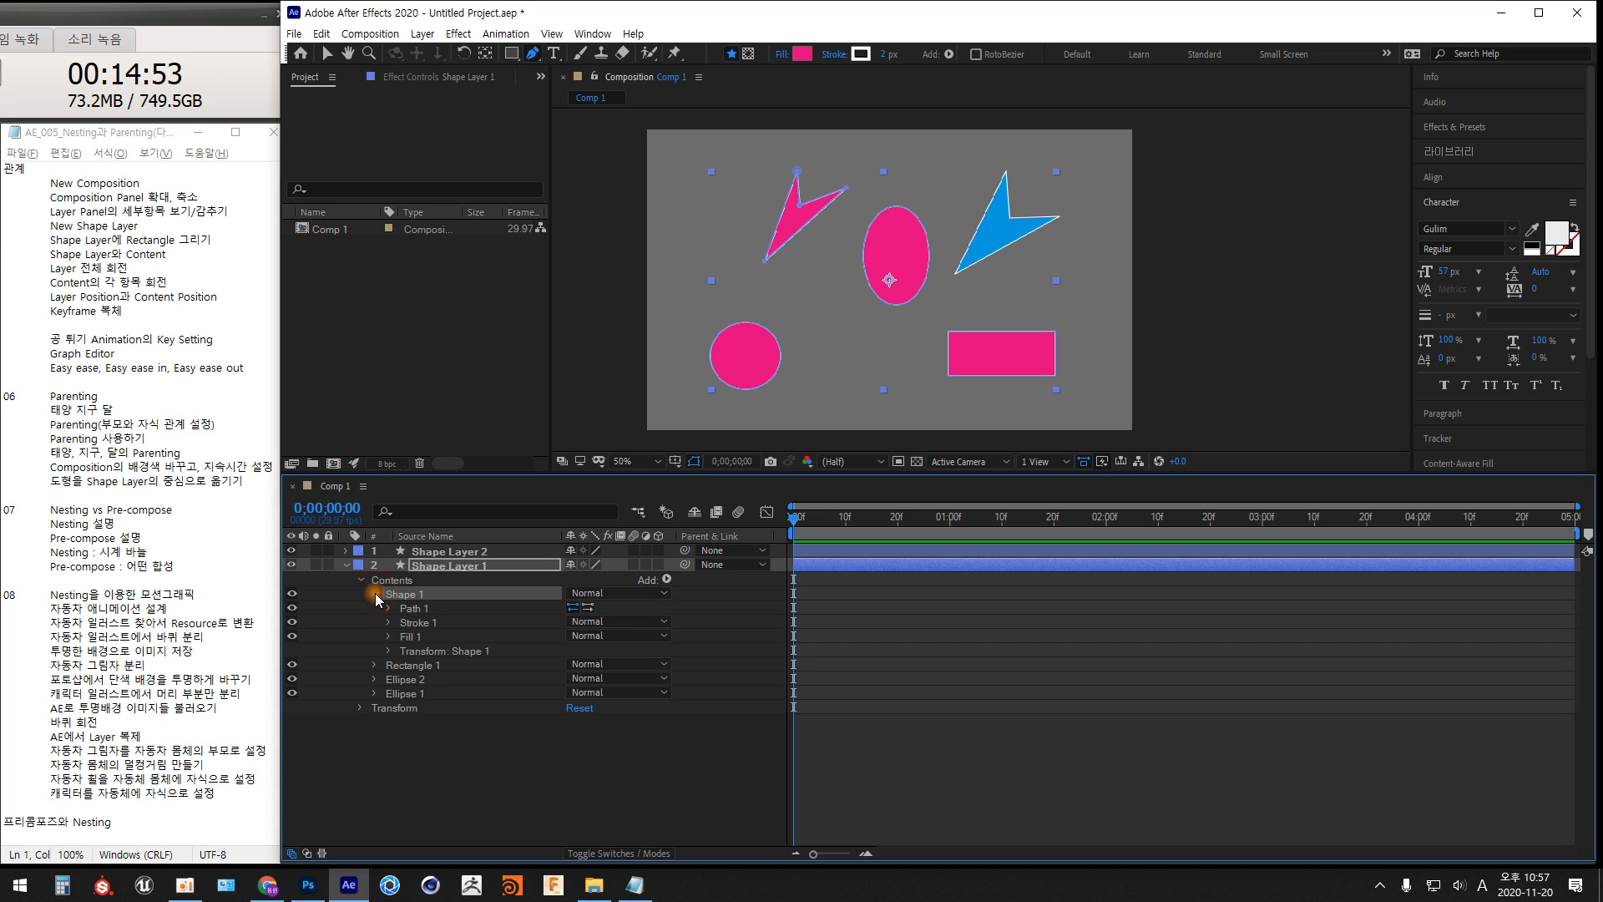
{"action": "left_click", "coordinate": [388, 636]}
{"action": "left_click", "coordinate": [409, 637]}
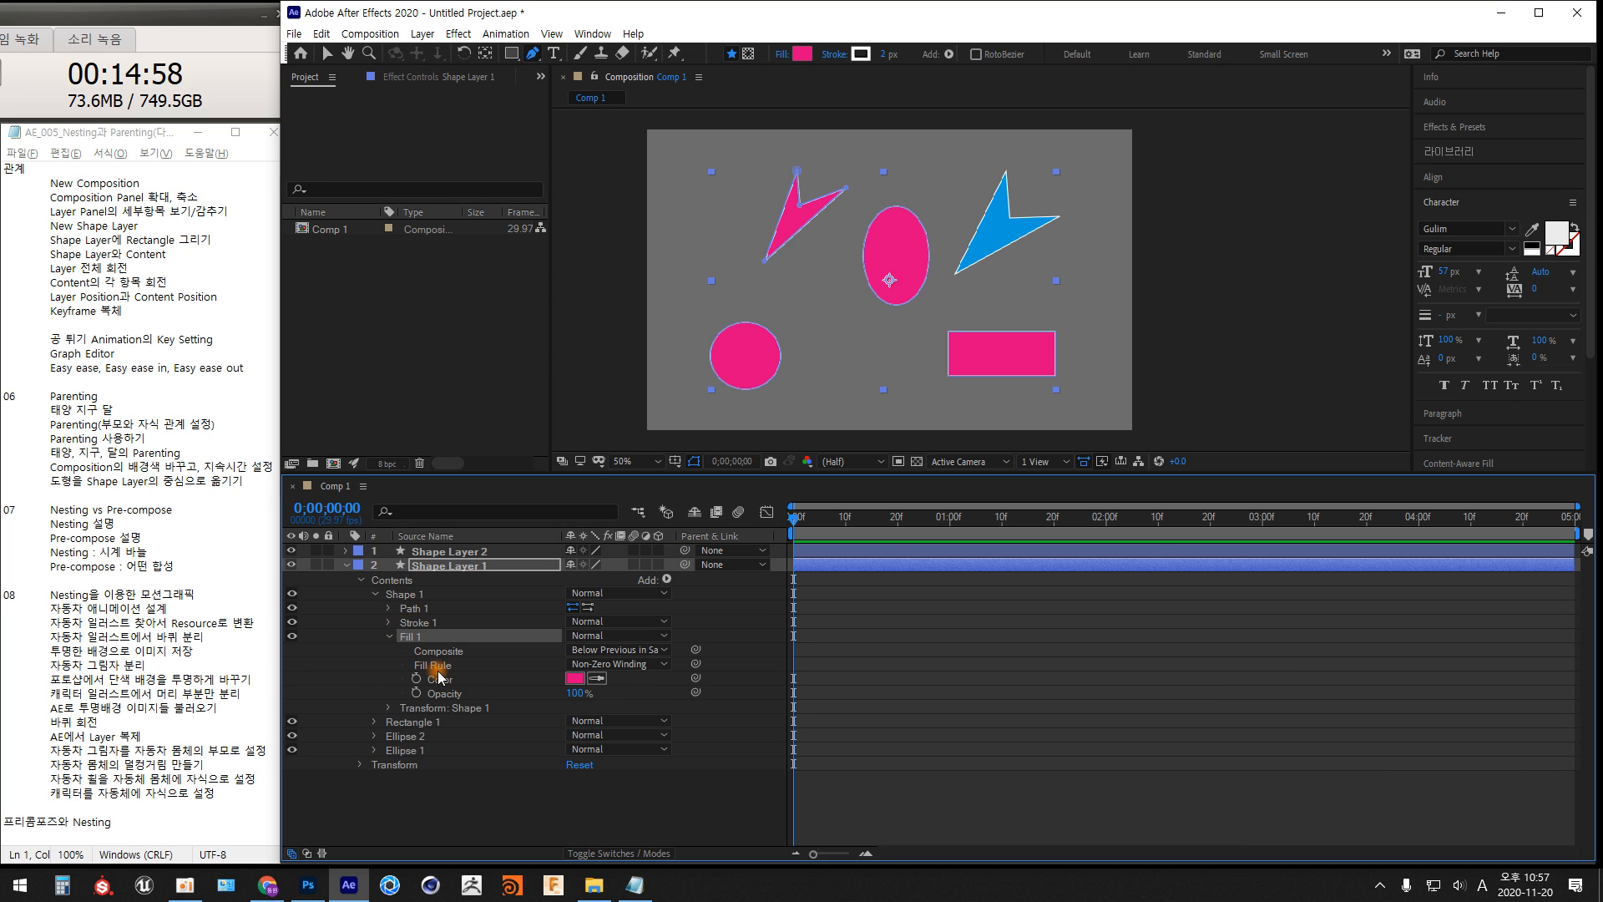
{"action": "left_click", "coordinate": [575, 678]}
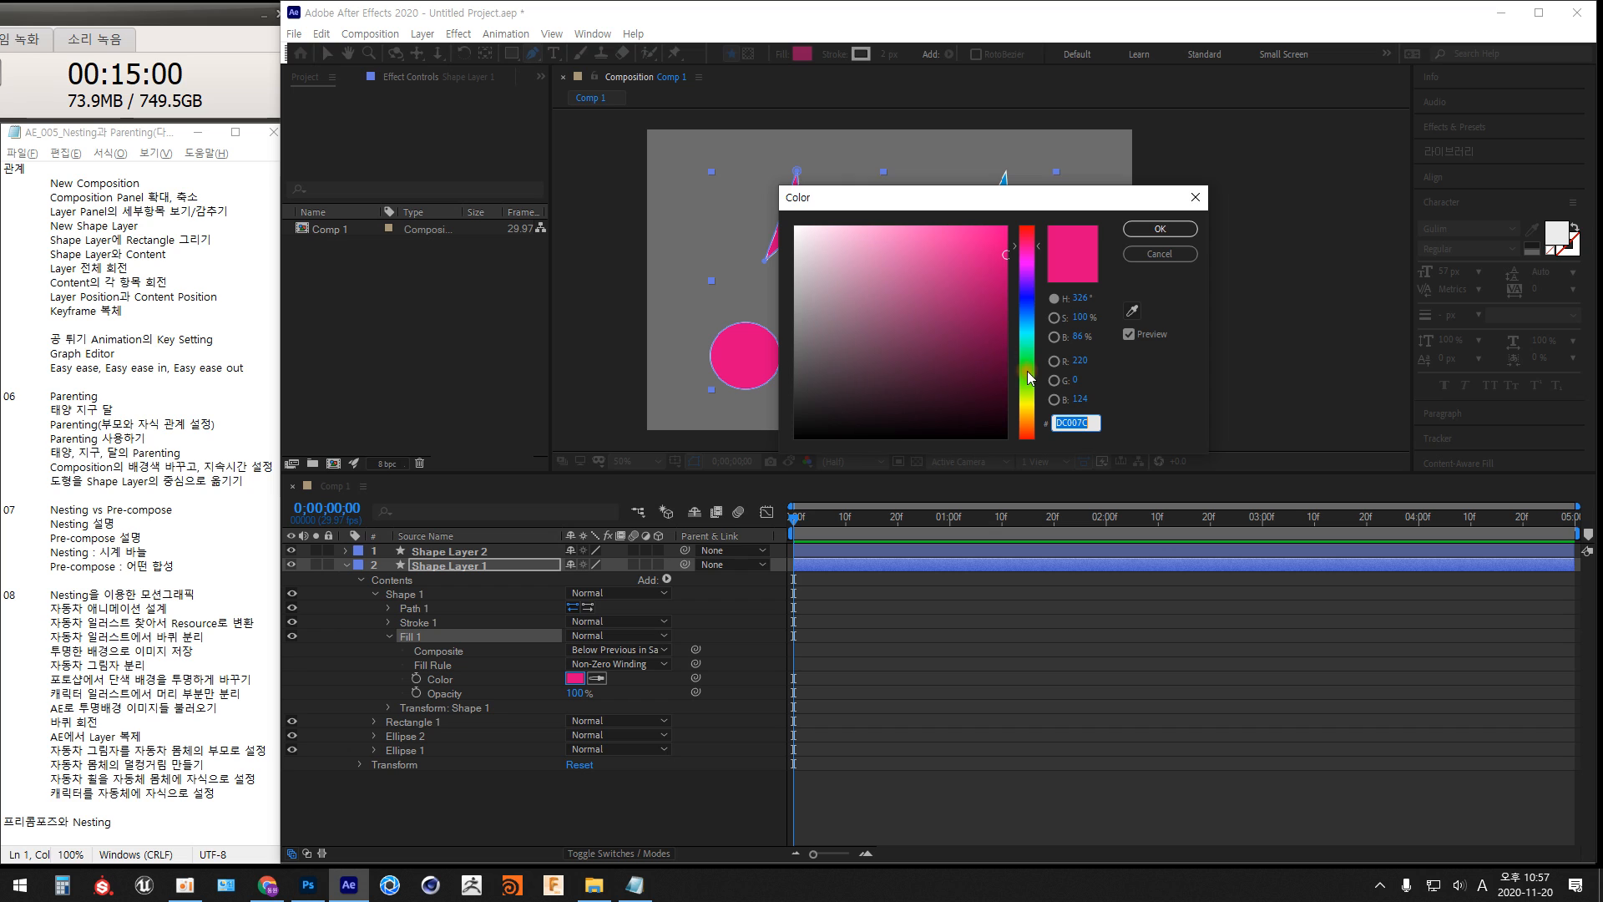
{"action": "left_click", "coordinate": [1027, 257]}
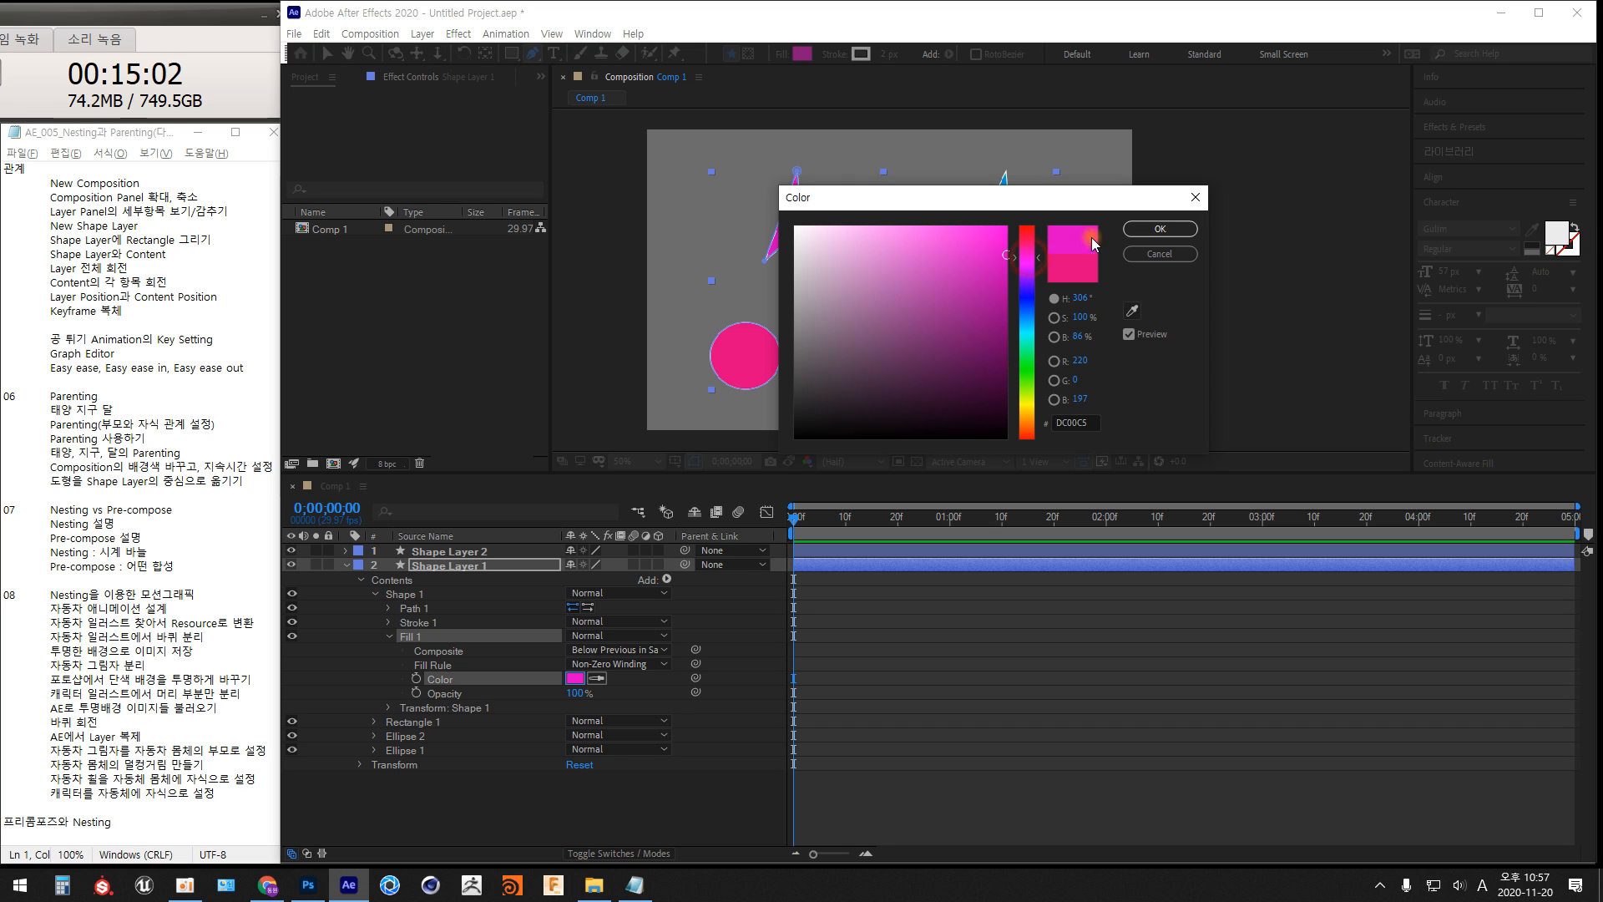
{"action": "left_click", "coordinate": [1029, 396]}
{"action": "left_click", "coordinate": [1160, 228]}
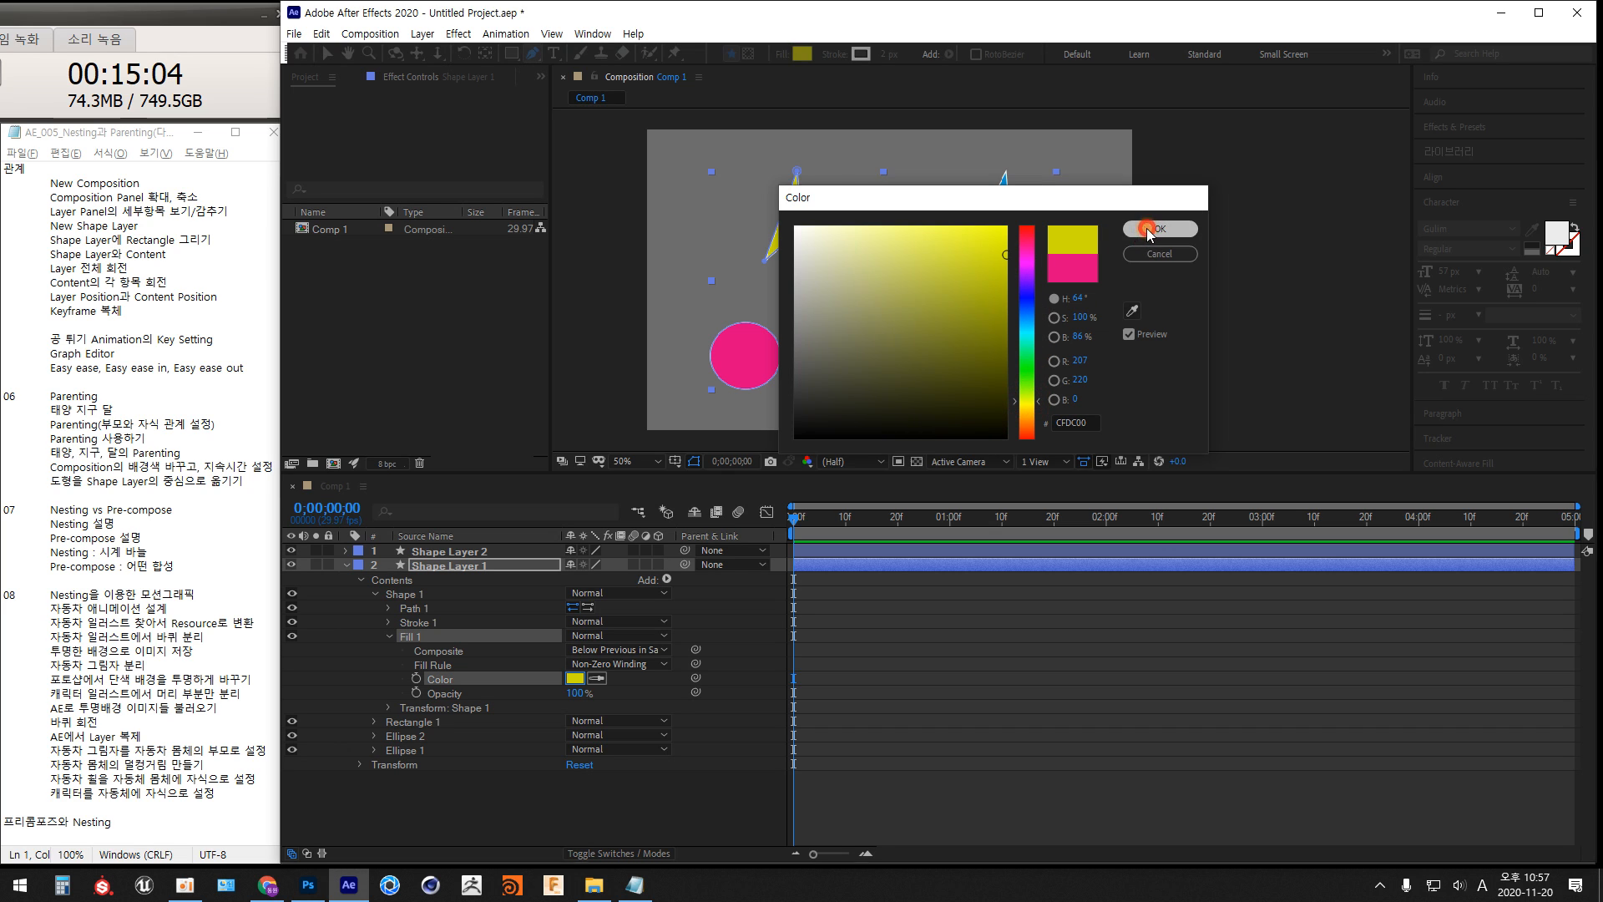
{"action": "left_click_drag", "start_coordinate": [933, 198], "coordinate": [957, 365]}
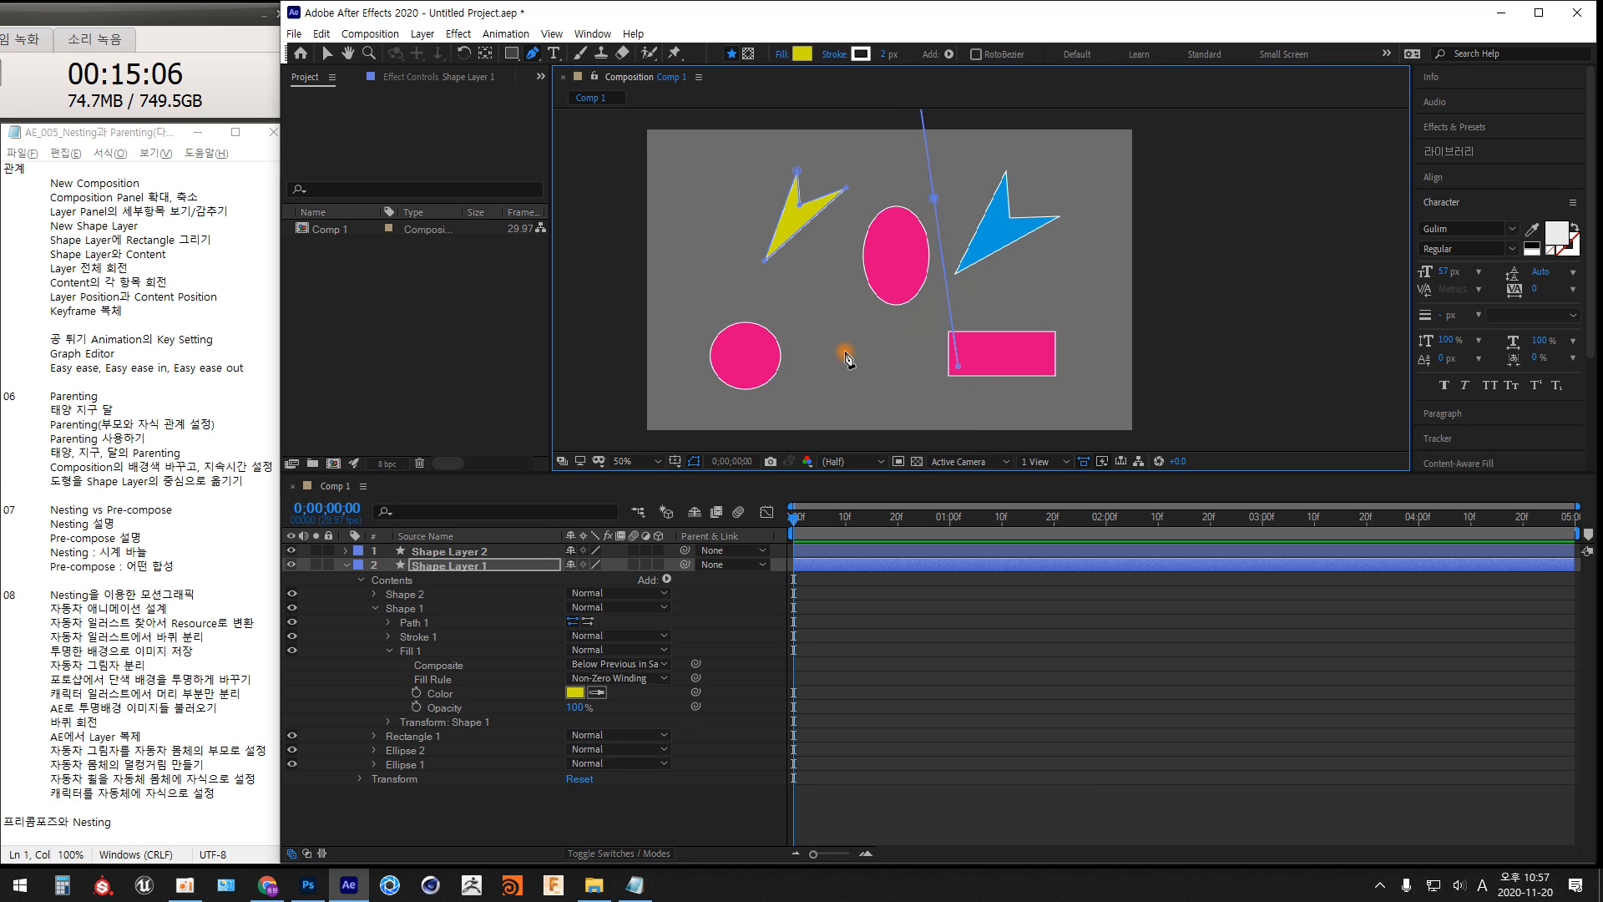
{"action": "key", "text": "ctrl+z"}
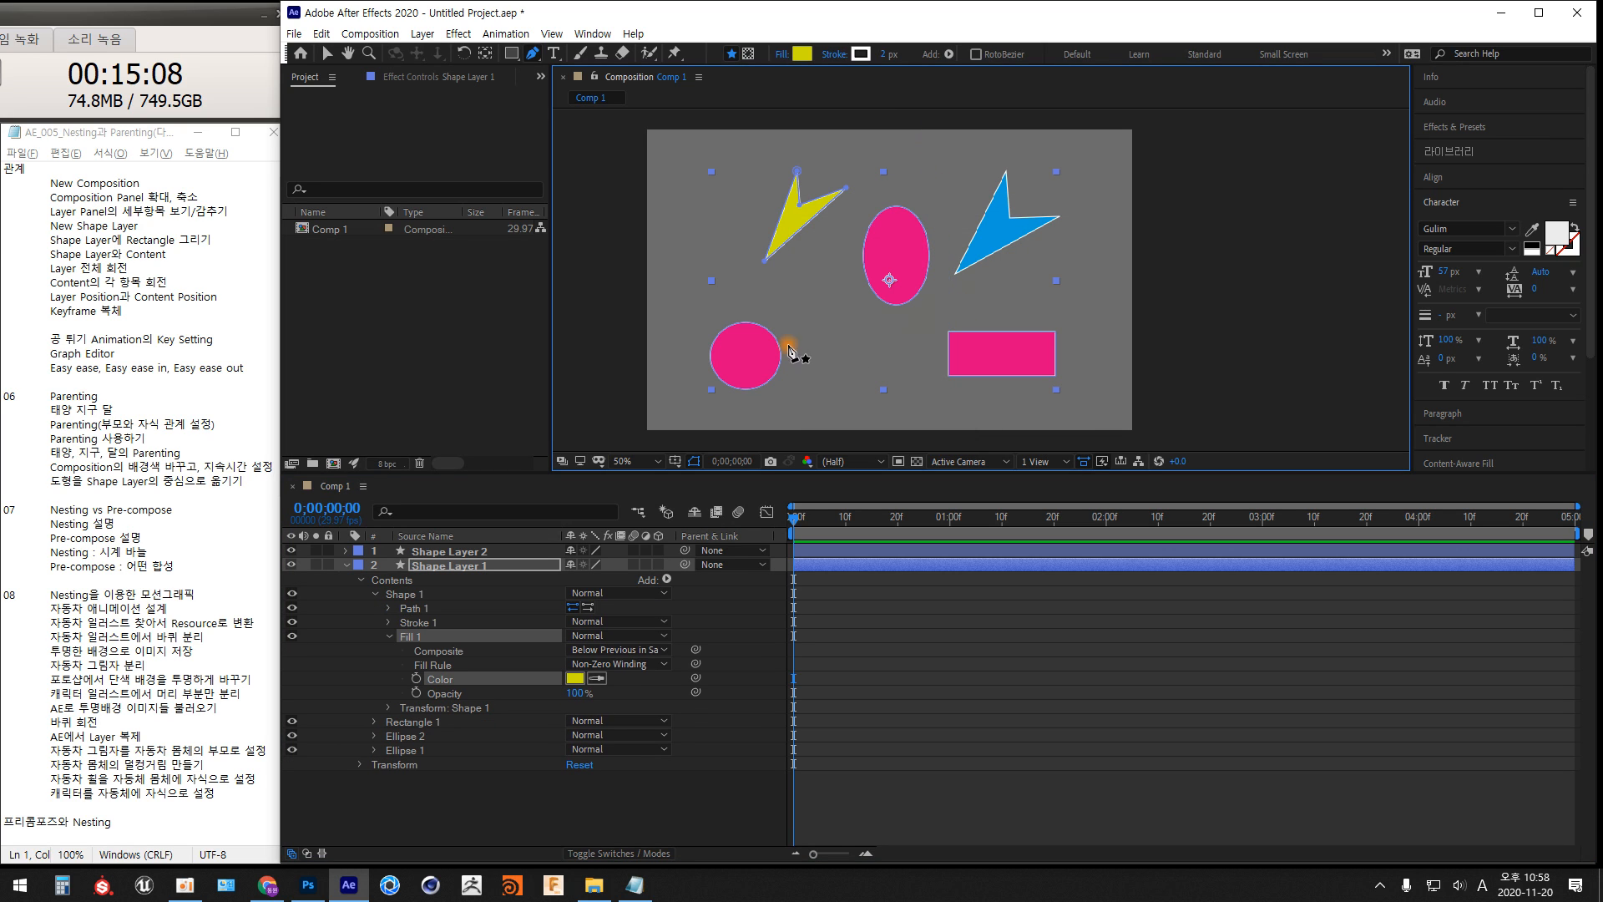
Change Rectangle 1's fill color to green
{"action": "left_click", "coordinate": [374, 721]}
{"action": "left_click", "coordinate": [390, 765]}
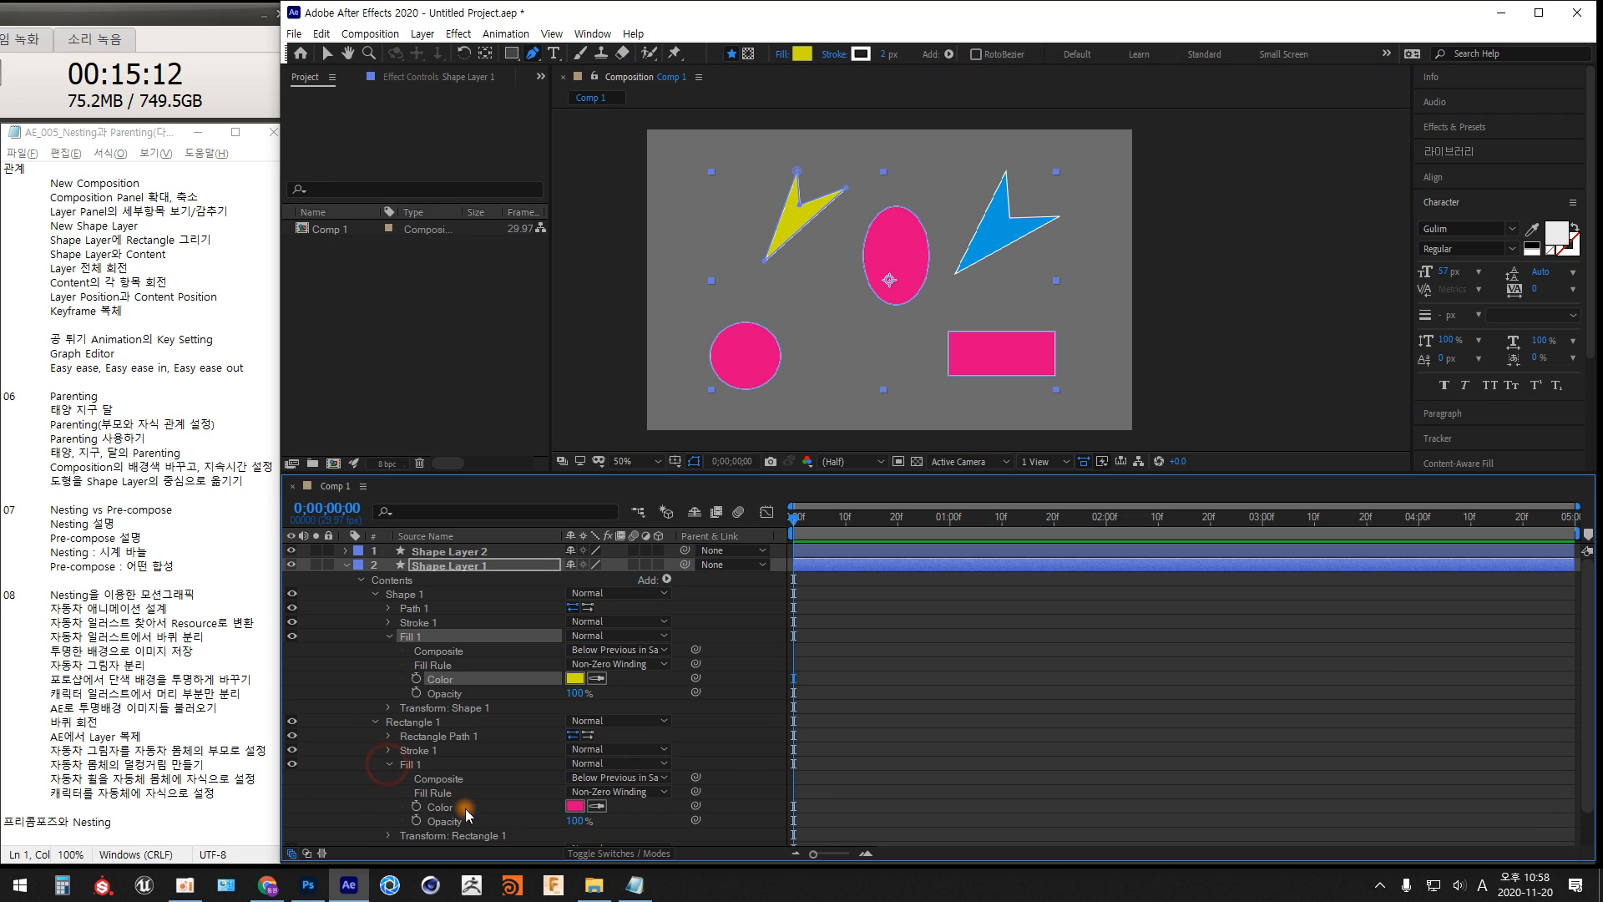
{"action": "left_click", "coordinate": [575, 806]}
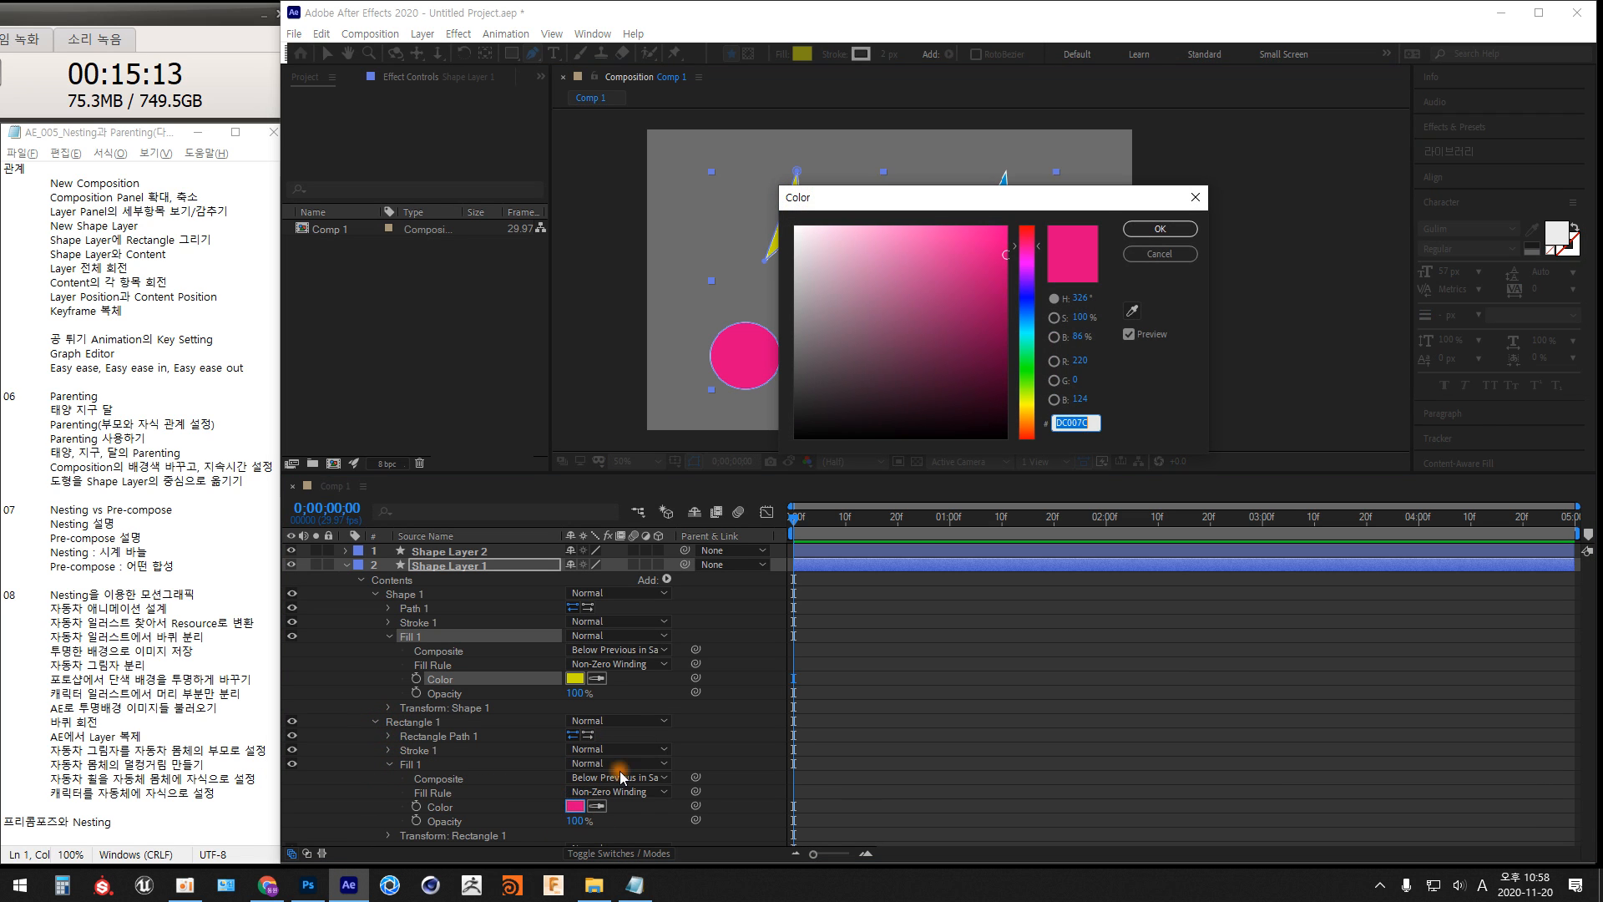
{"action": "left_click", "coordinate": [1027, 371]}
{"action": "left_click_drag", "start_coordinate": [1069, 207], "coordinate": [1102, 454]}
{"action": "left_click", "coordinate": [1194, 477]}
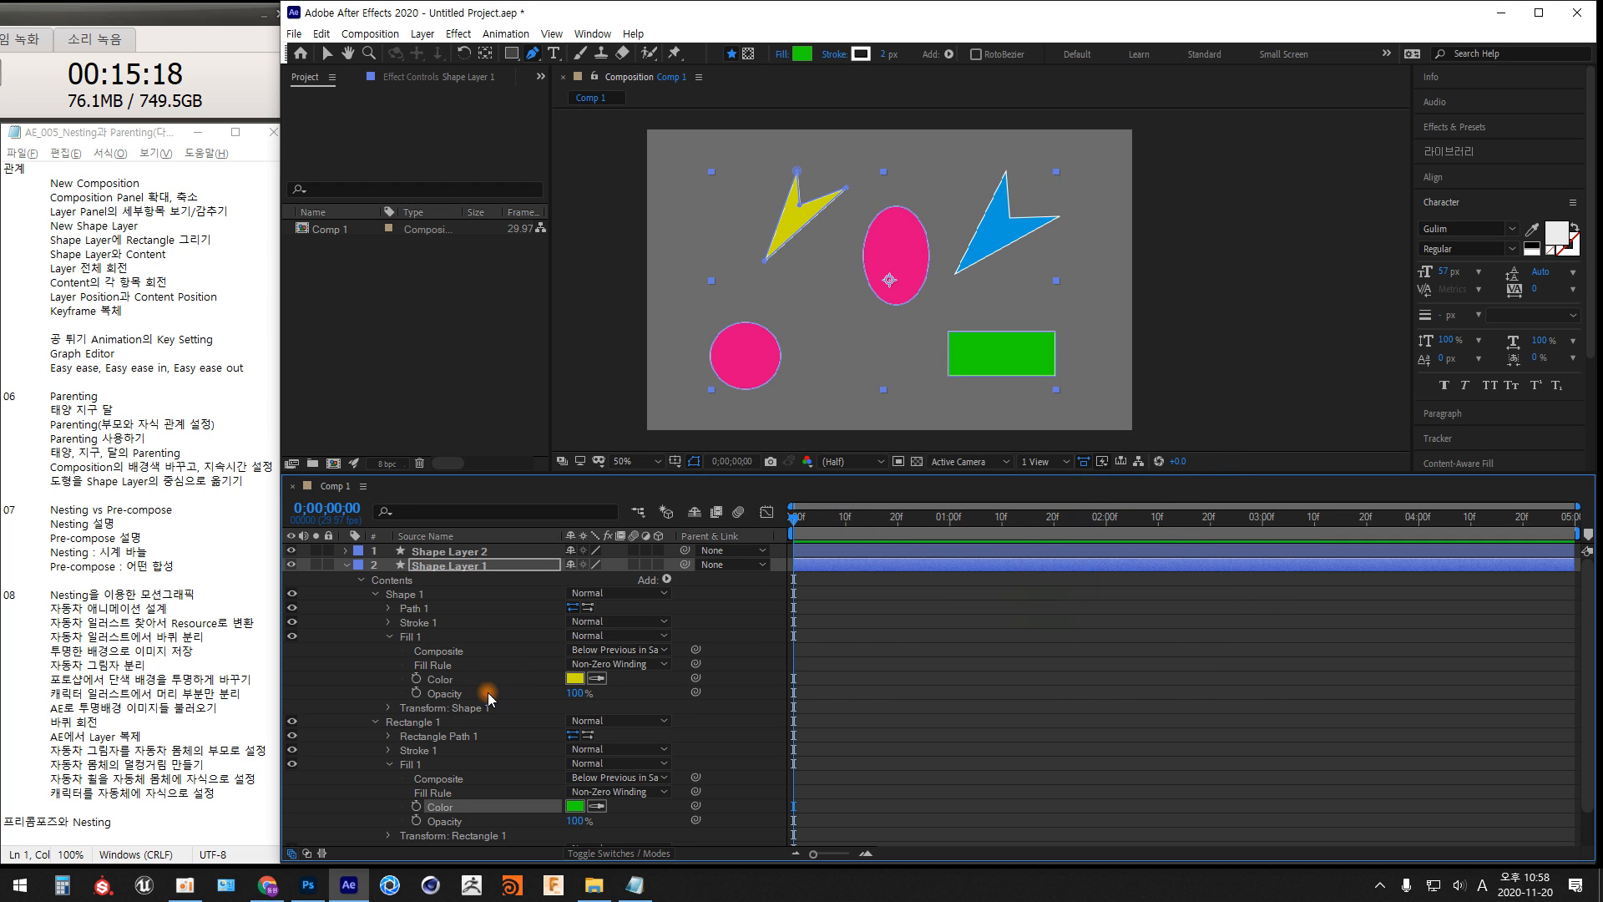
Collapse Rectangle 1 and Shape 1, and change Ellipse 2's fill color to purple
{"action": "left_click", "coordinate": [376, 723]}
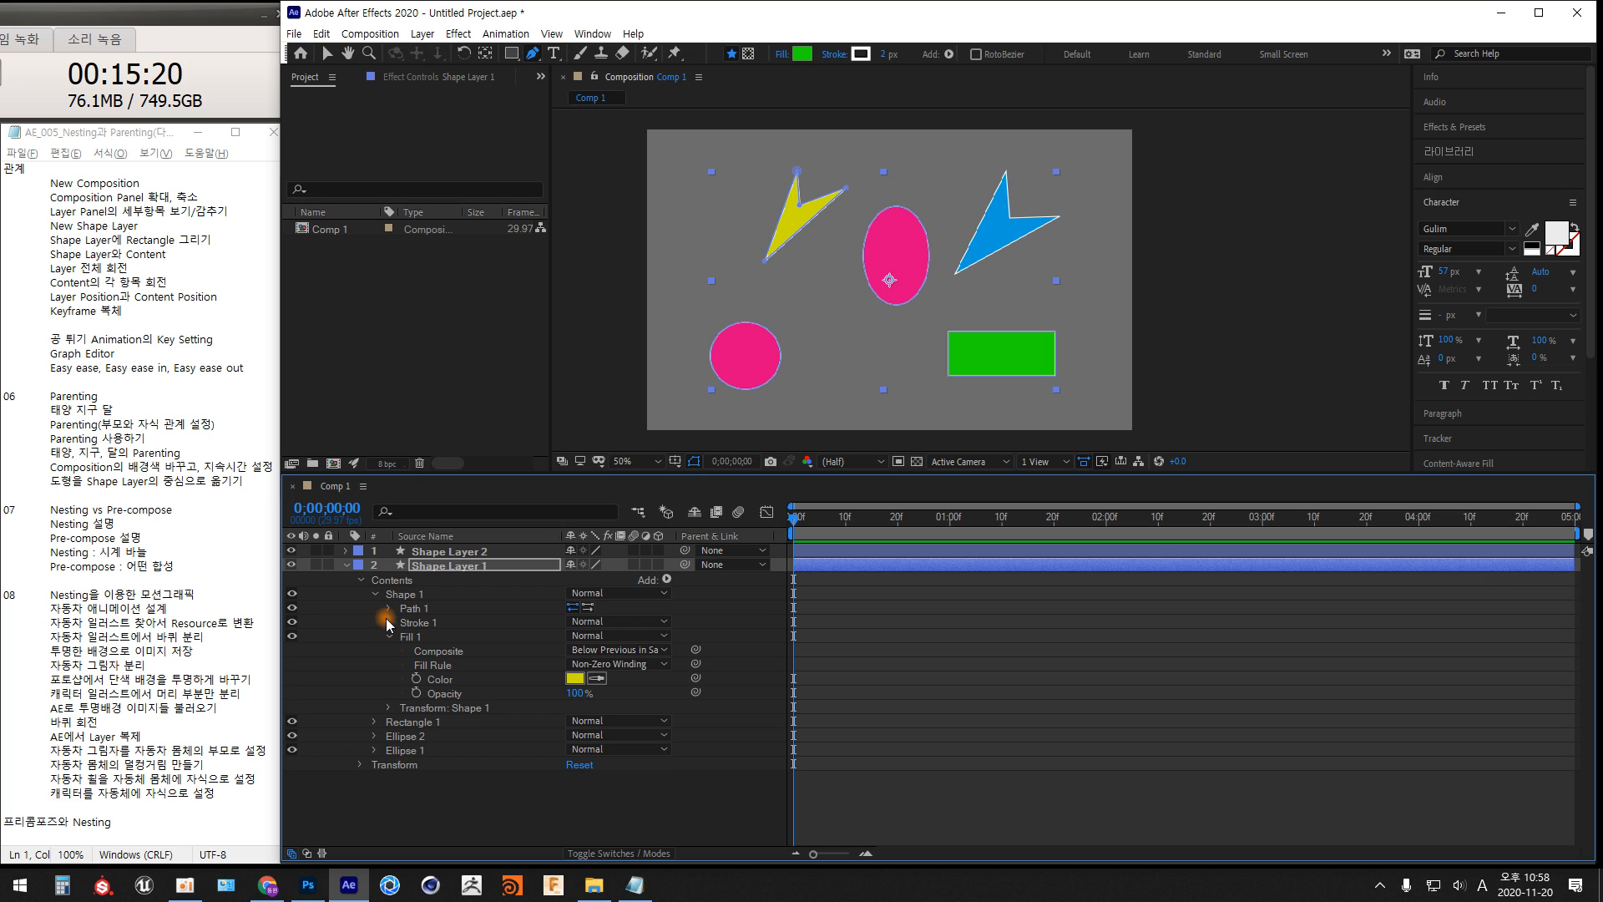
{"action": "left_click", "coordinate": [376, 594]}
{"action": "left_click", "coordinate": [374, 622]}
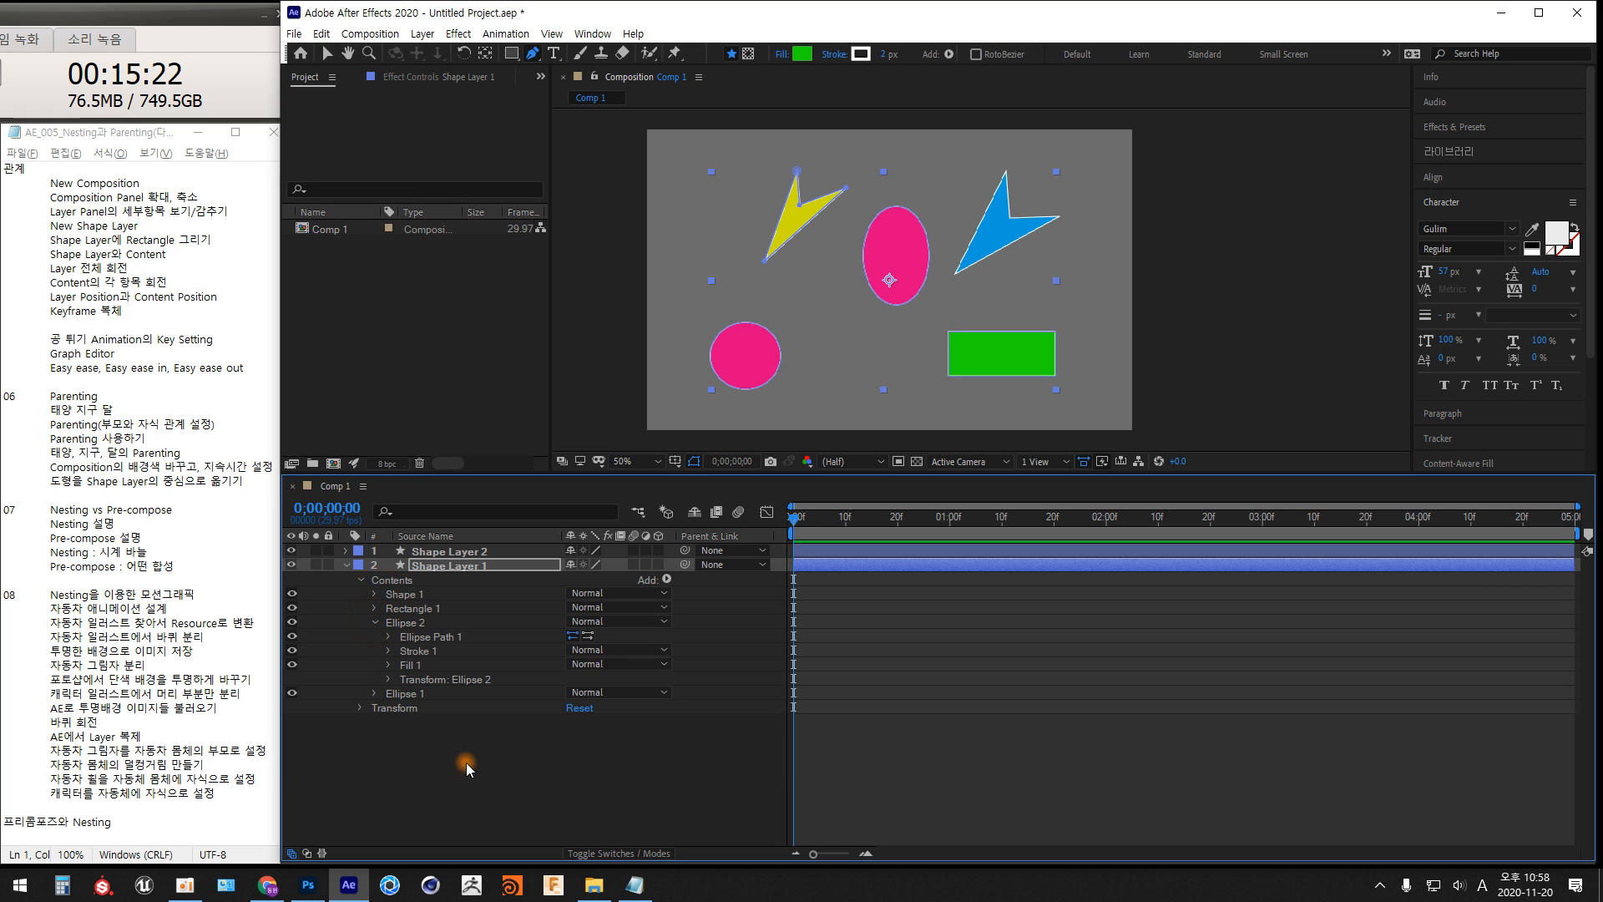
{"action": "left_click", "coordinate": [388, 664]}
{"action": "left_click", "coordinate": [574, 706]}
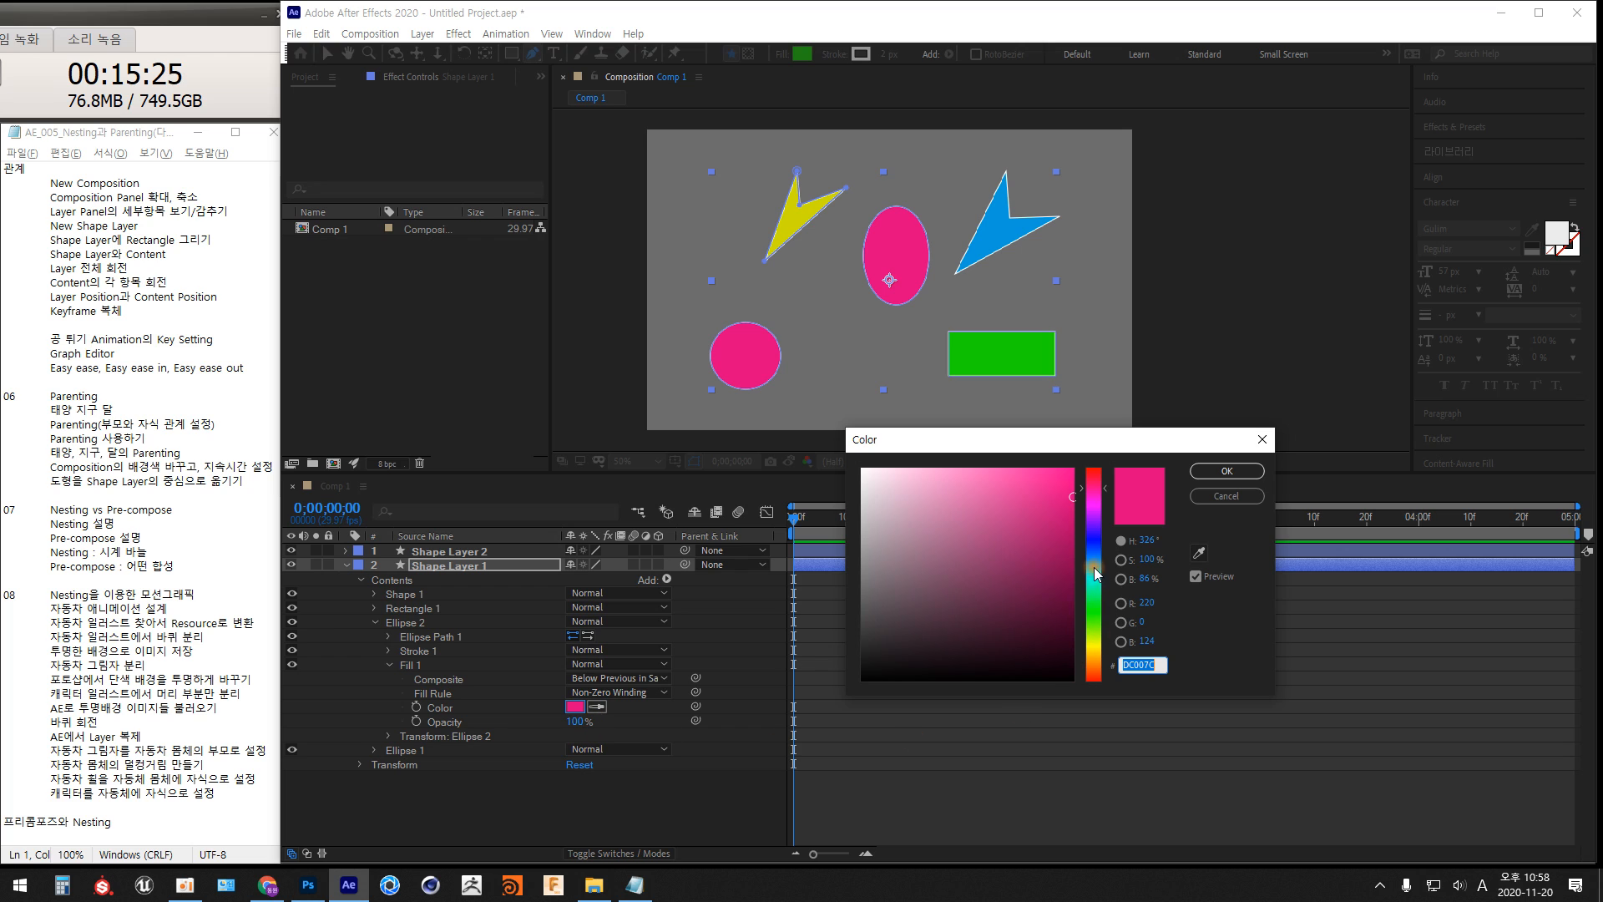
{"action": "left_click", "coordinate": [1094, 523]}
{"action": "left_click", "coordinate": [1220, 473]}
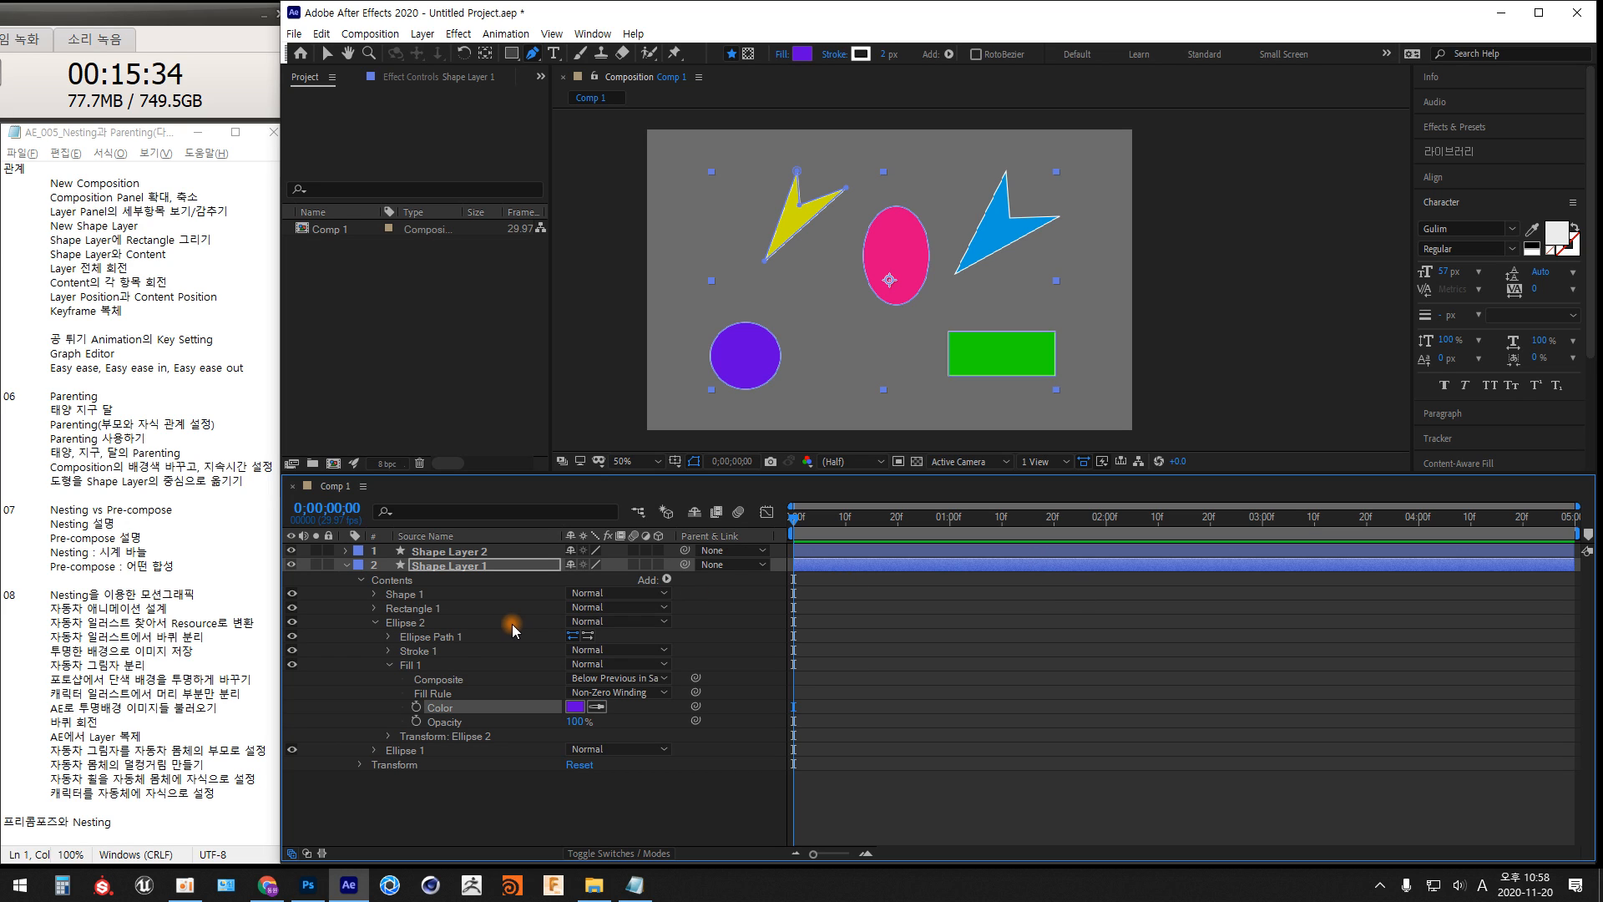
Examine how Shape Layer 1's contents list its individual shapes, going through the rectangle and the ellipses
{"action": "left_click", "coordinate": [347, 566]}
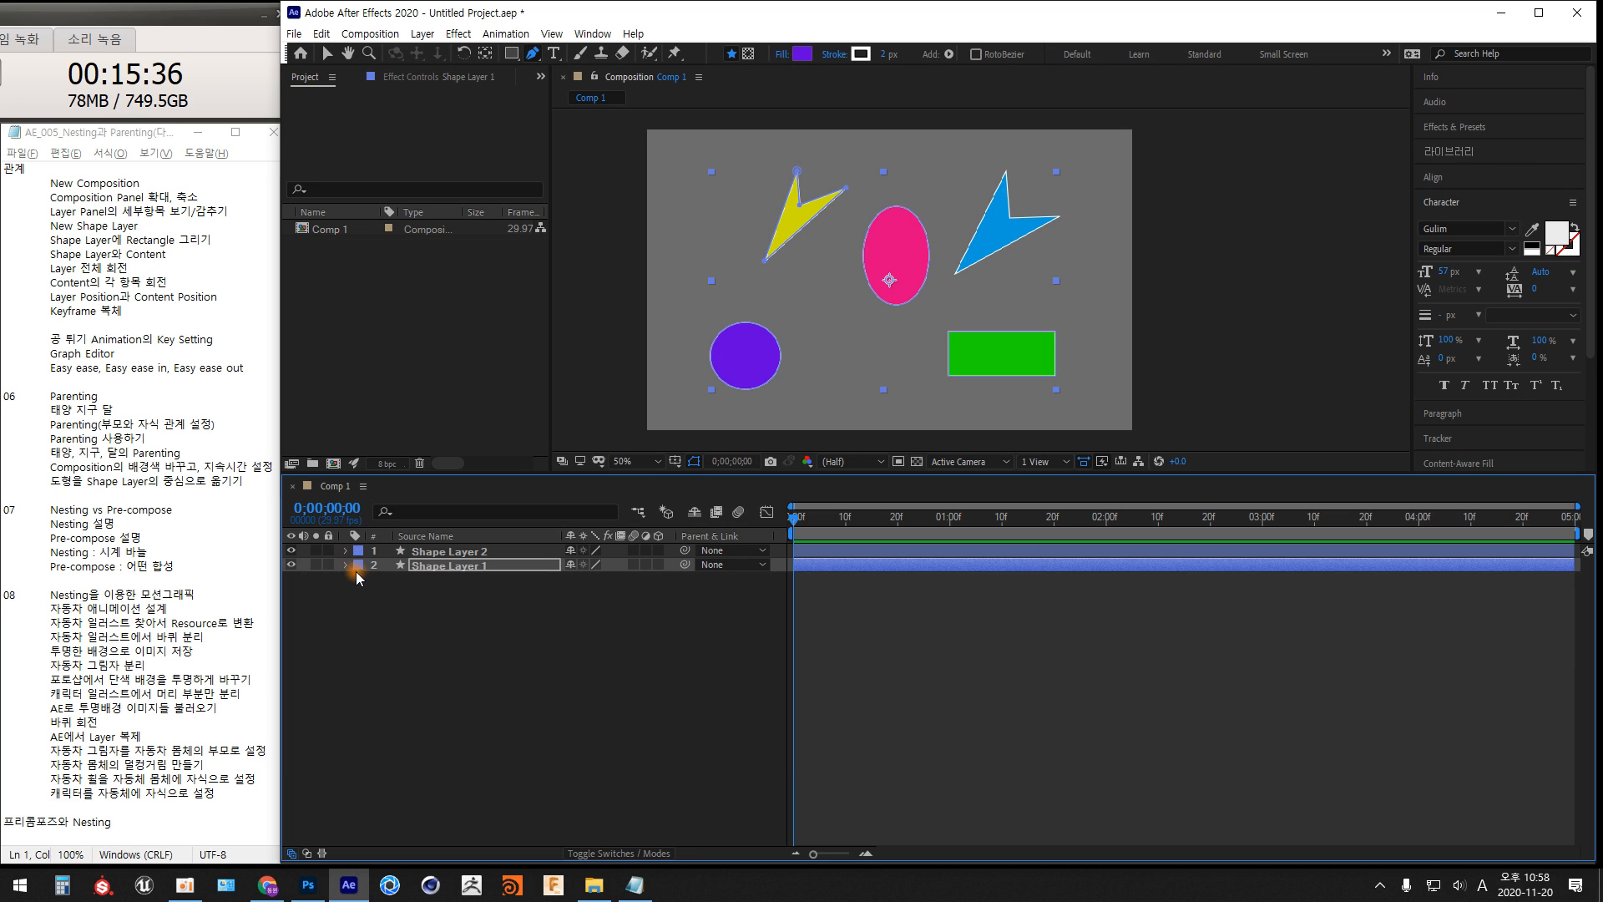
{"action": "left_click", "coordinate": [349, 565]}
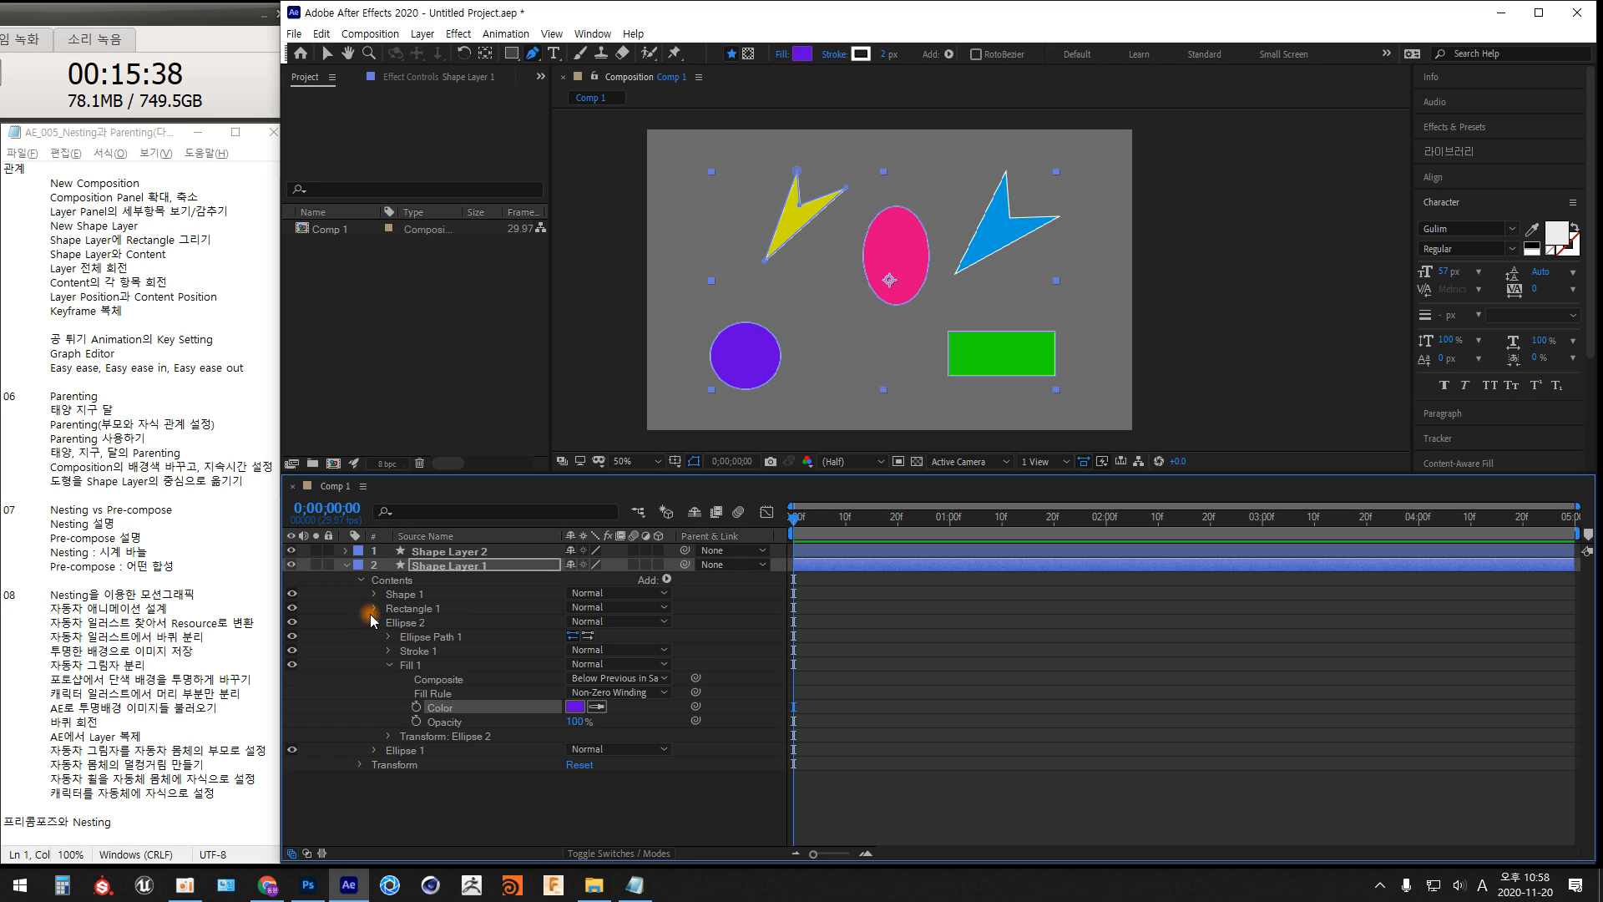
{"action": "left_click", "coordinate": [374, 623]}
{"action": "left_click", "coordinate": [460, 576]}
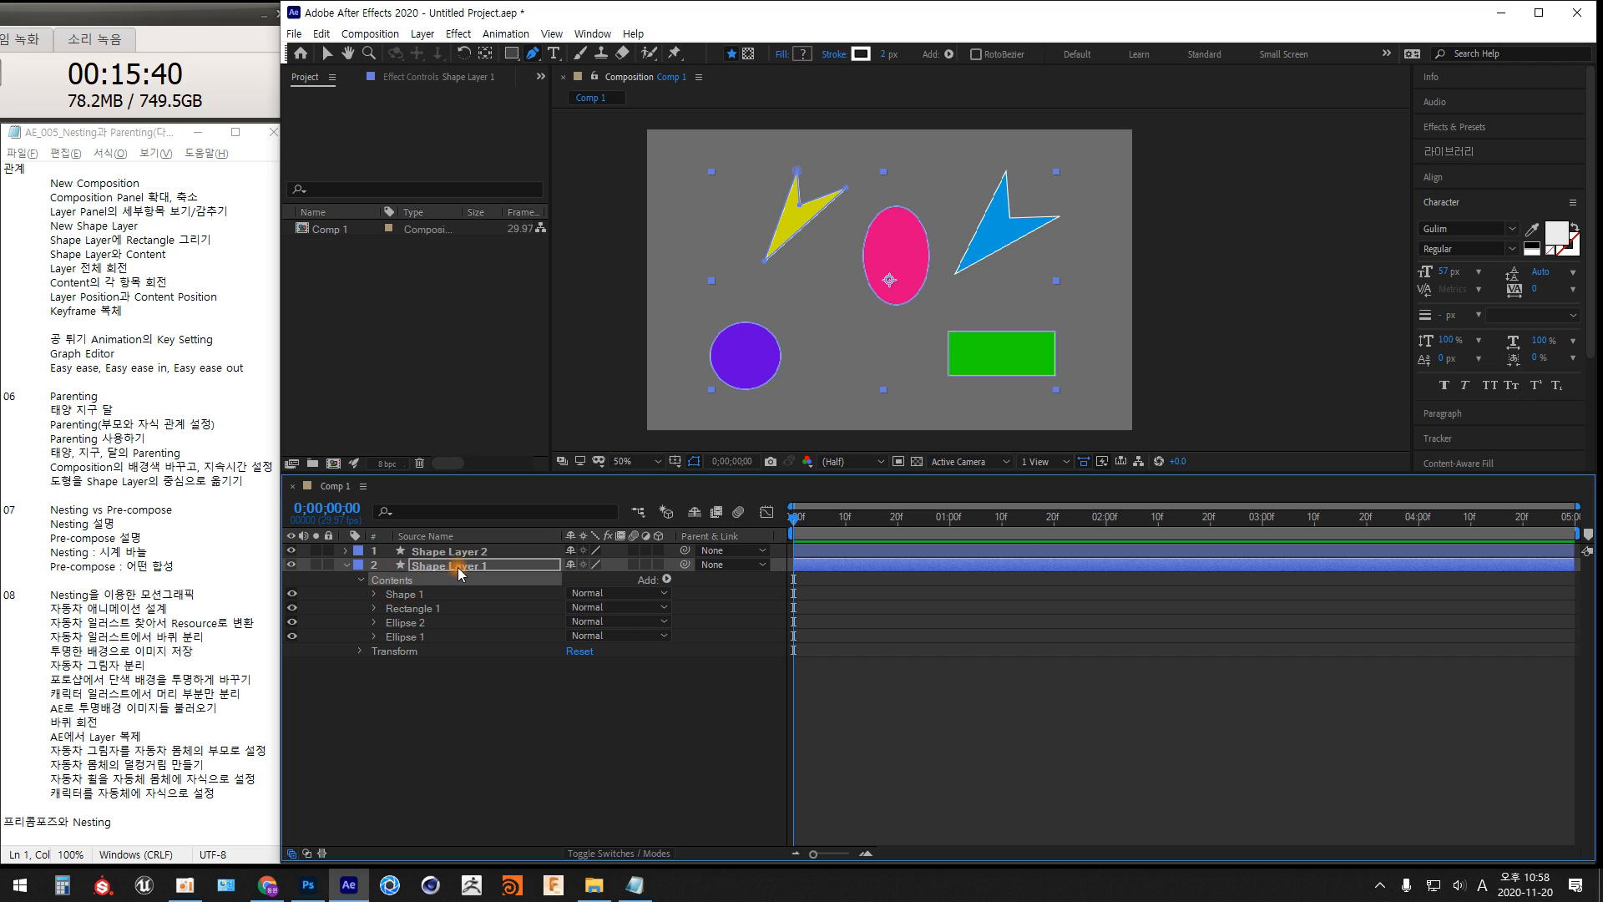
{"action": "left_click", "coordinate": [407, 608]}
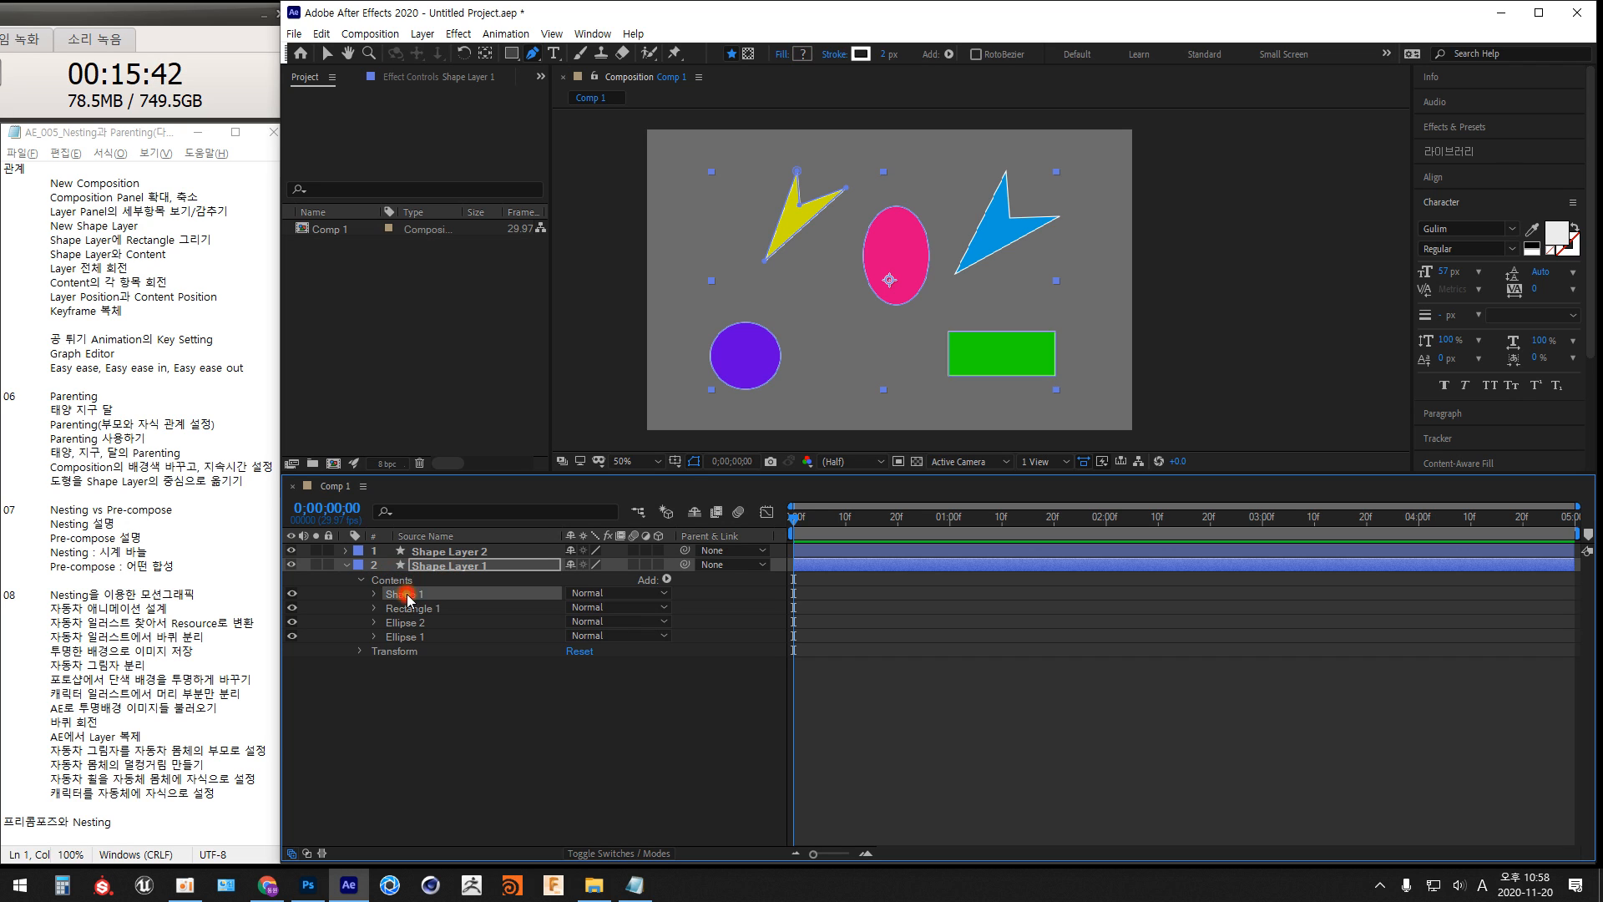
{"action": "left_click", "coordinate": [406, 622]}
{"action": "left_click", "coordinate": [409, 637]}
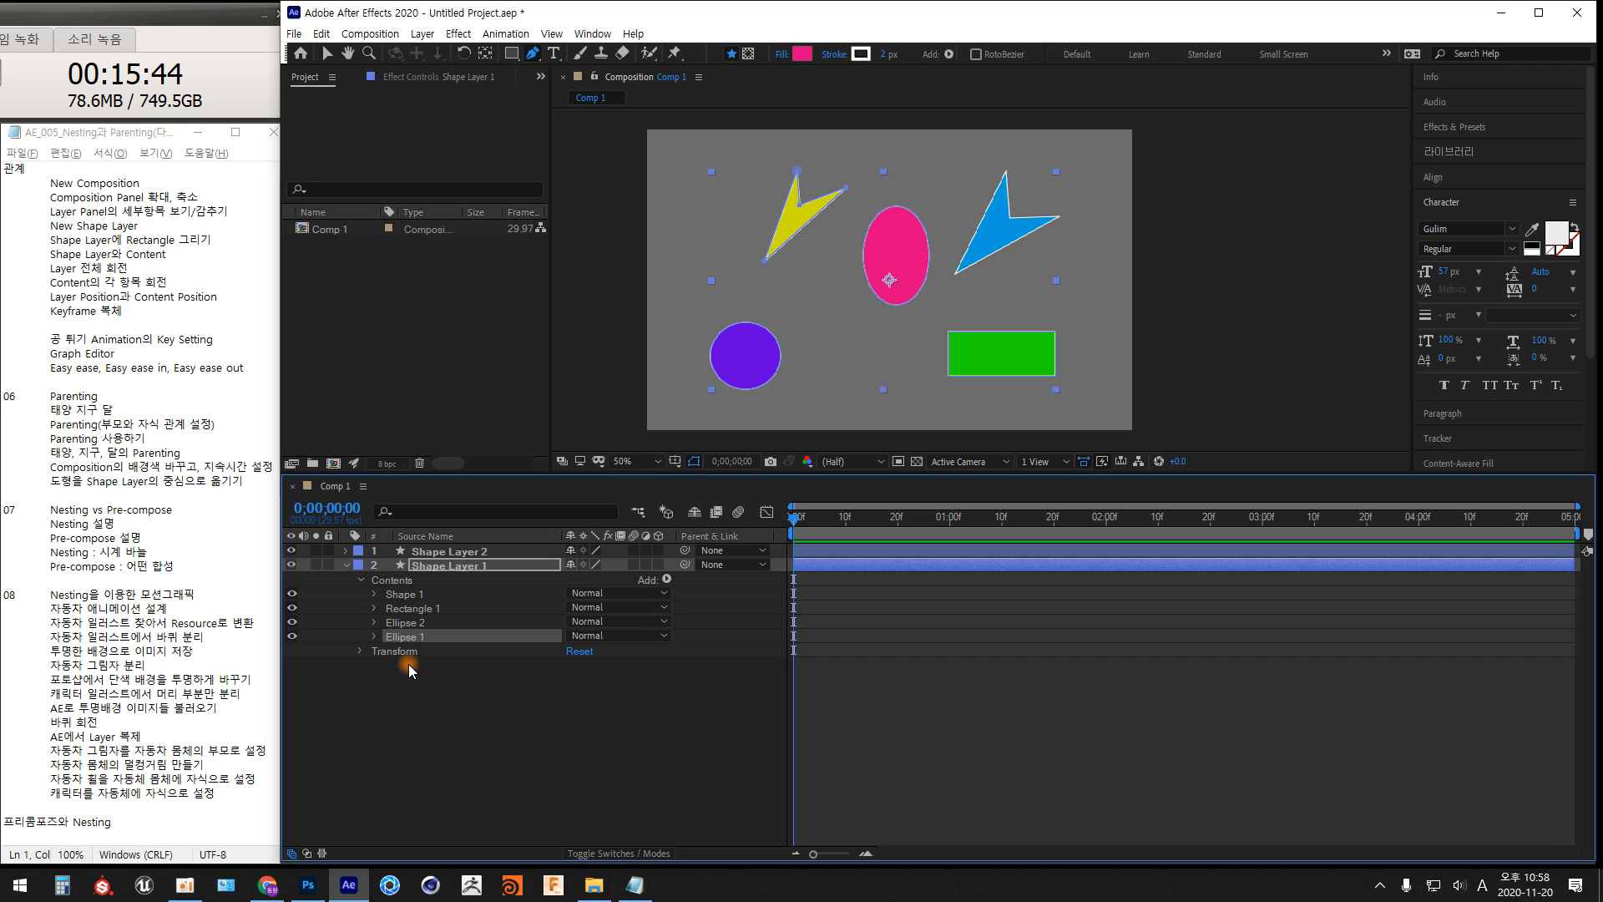
{"action": "left_click", "coordinate": [414, 693]}
Shift all of Shape Layer 1's shapes together by setting the layer's Position to 572, 360
{"action": "left_click", "coordinate": [423, 564]}
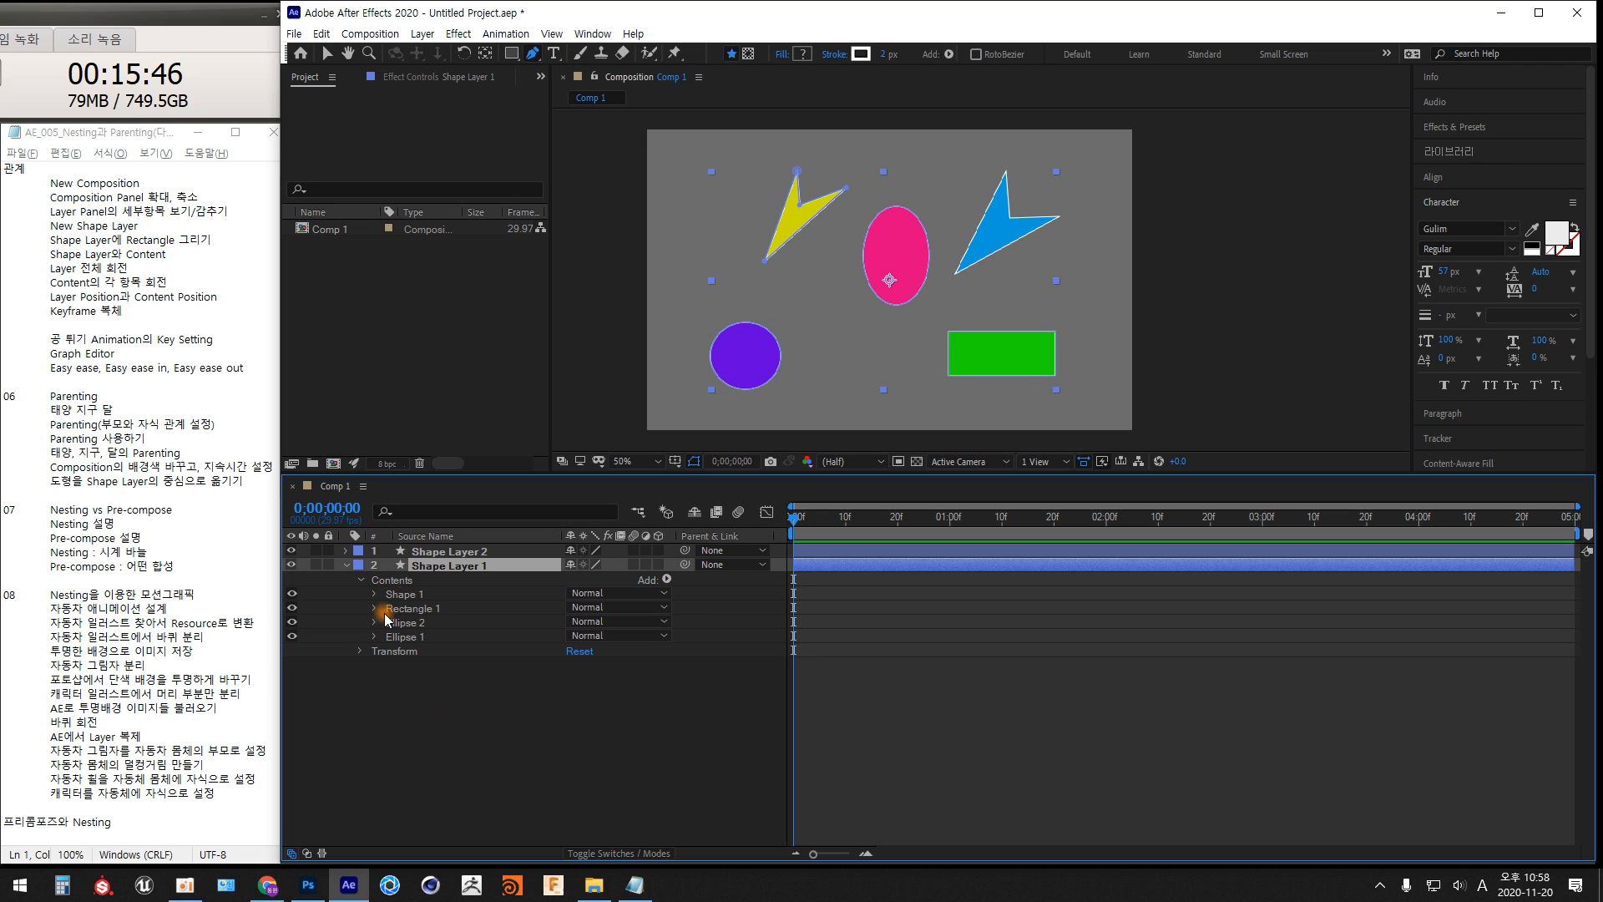
{"action": "left_click", "coordinate": [360, 651]}
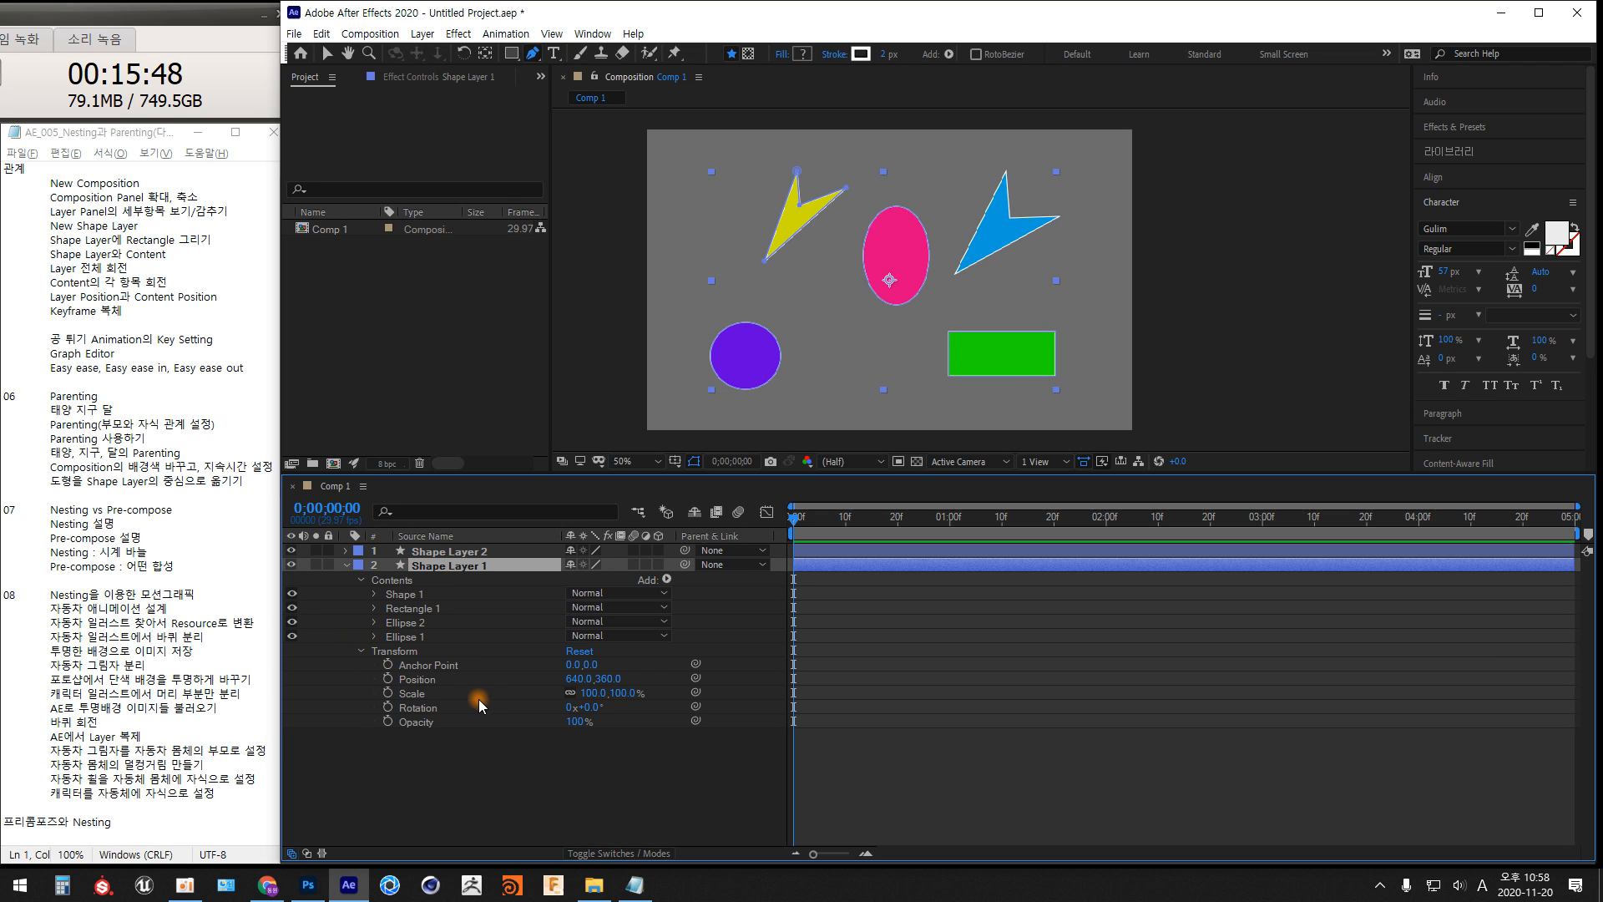
{"action": "left_click_drag", "start_coordinate": [580, 678], "coordinate": [504, 668]}
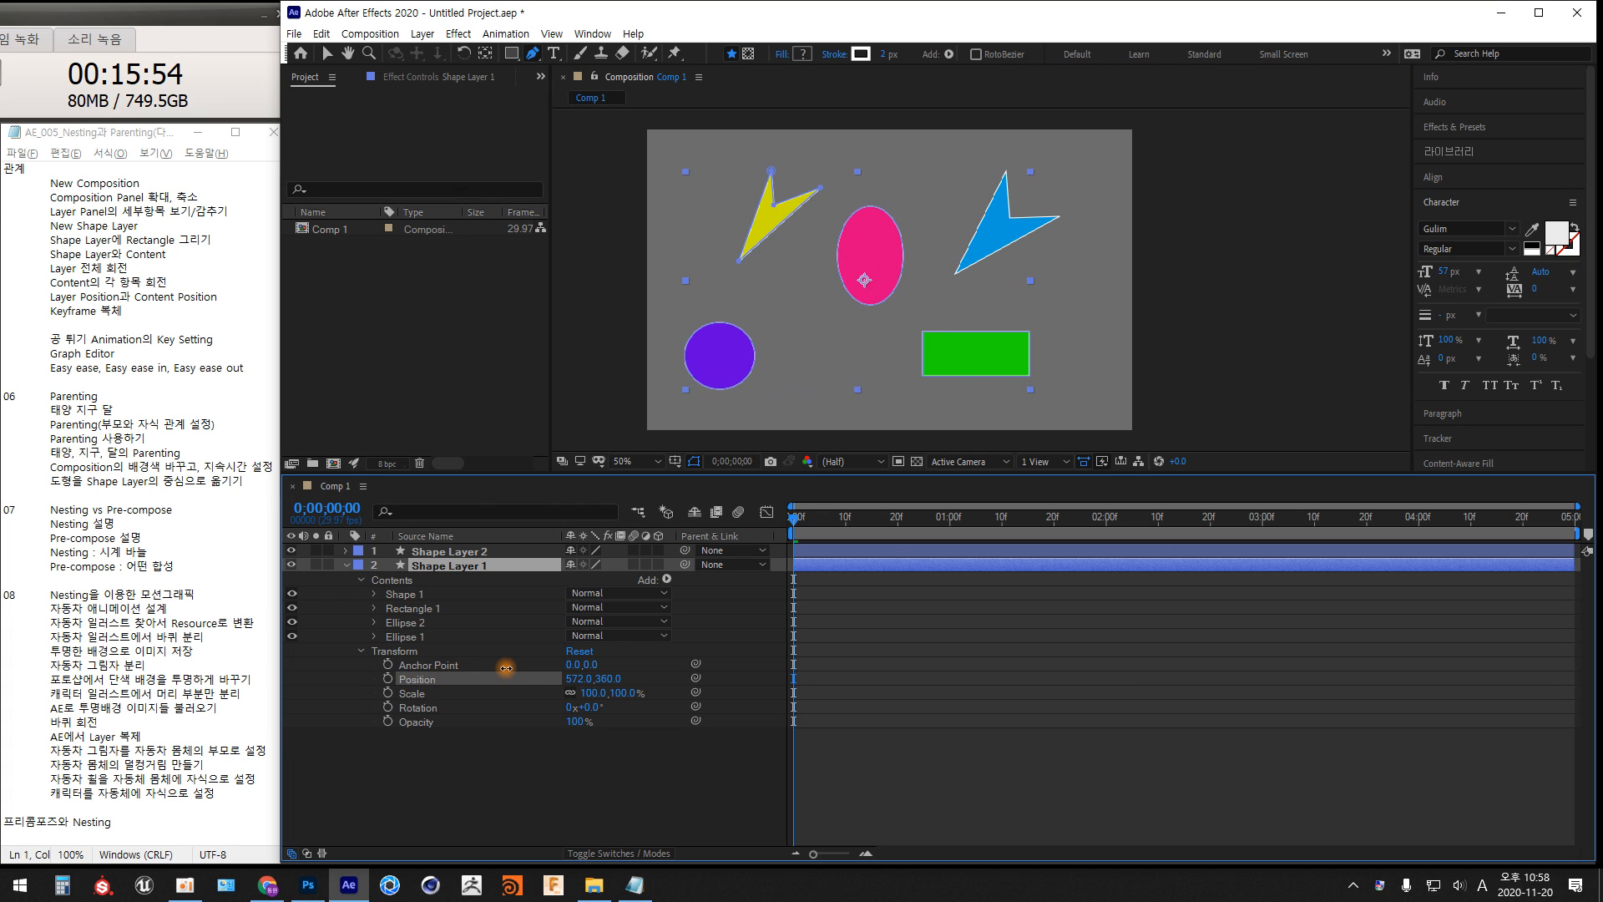
Try shifting the blue arrowhead horizontally through Shape Layer 2's own Position property, and undo the change
{"action": "left_click", "coordinate": [345, 552]}
{"action": "left_click", "coordinate": [360, 581]}
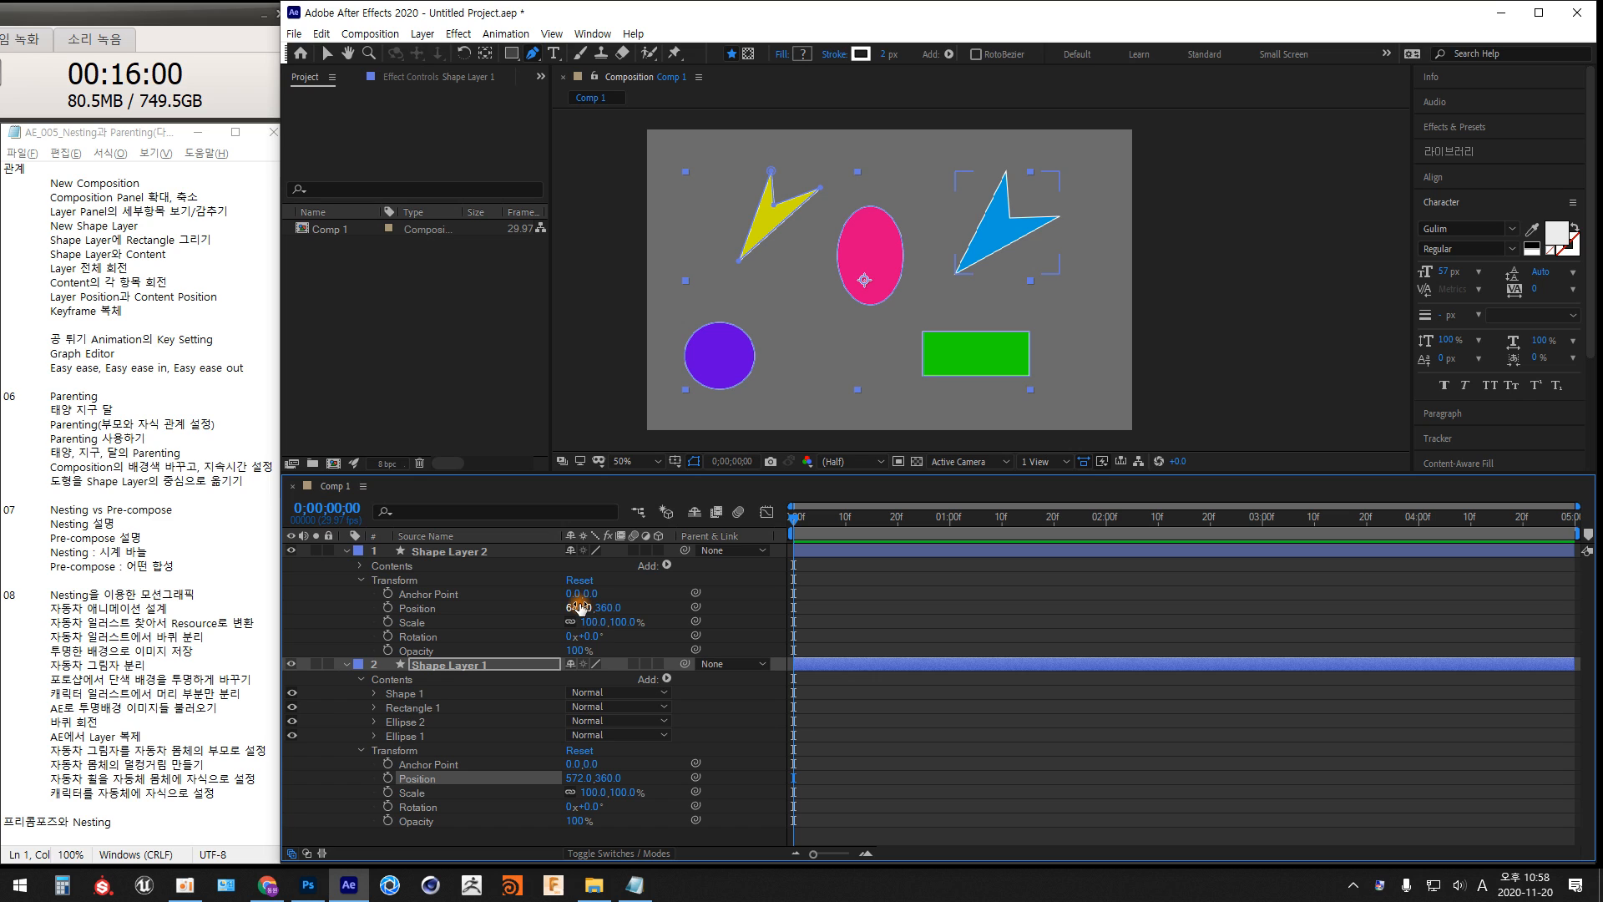
{"action": "left_click_drag", "start_coordinate": [579, 604], "coordinate": [523, 610]}
{"action": "key", "text": "ctrl+z"}
Delete Shape Layer 2 and Shape Layer 1 to empty the composition
{"action": "left_click", "coordinate": [423, 554]}
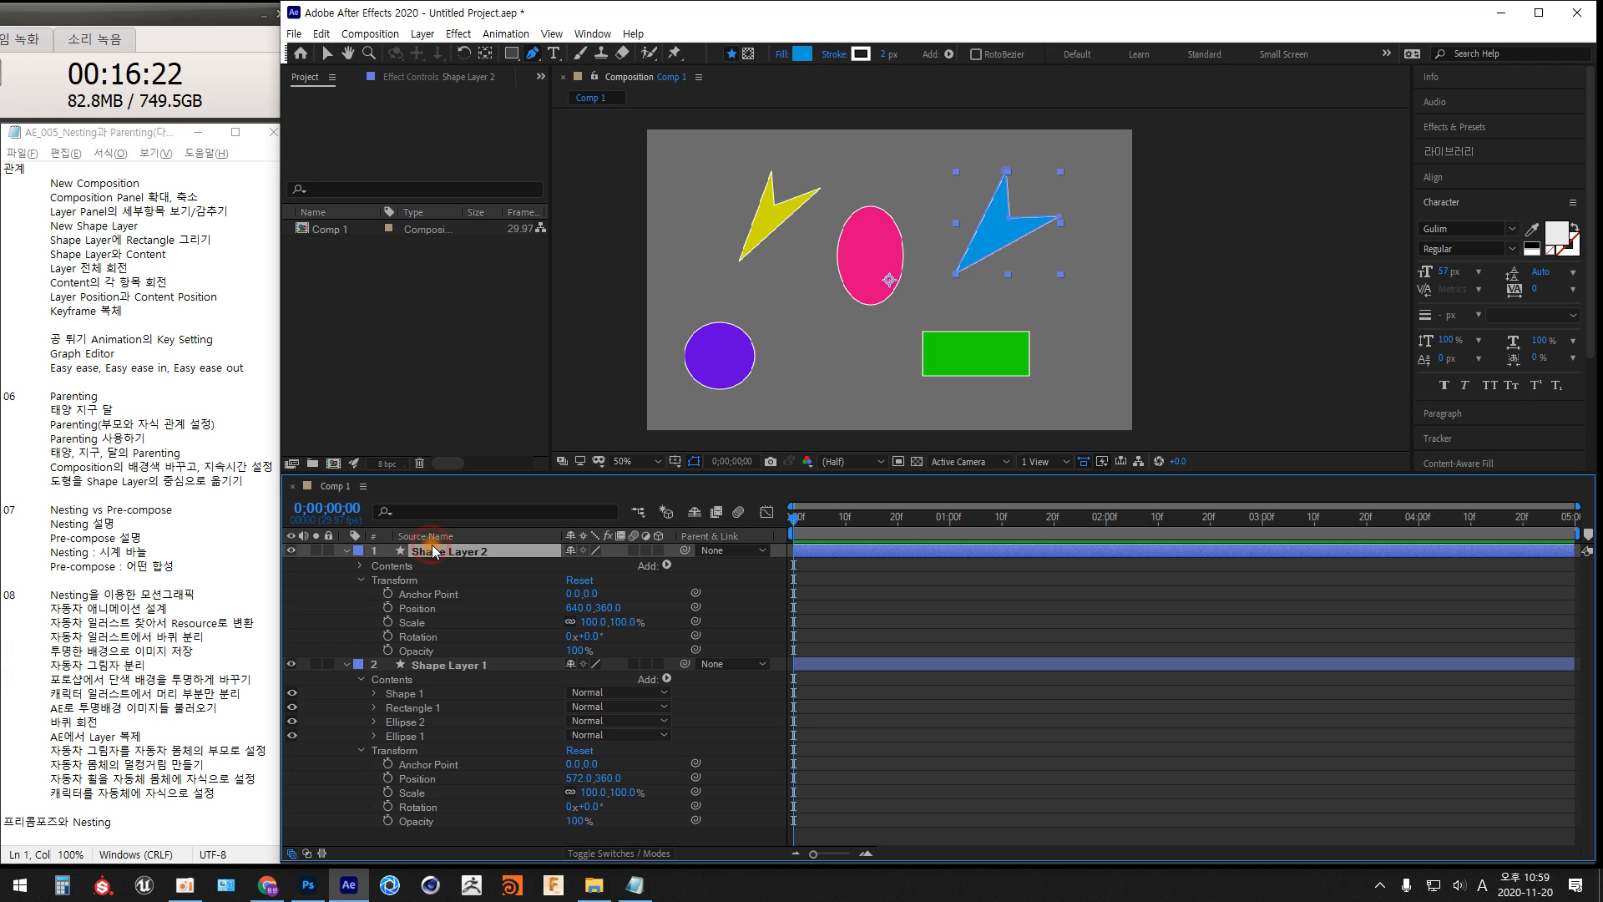
{"action": "key", "text": "Delete"}
{"action": "left_click", "coordinate": [443, 551]}
{"action": "key", "text": "Delete"}
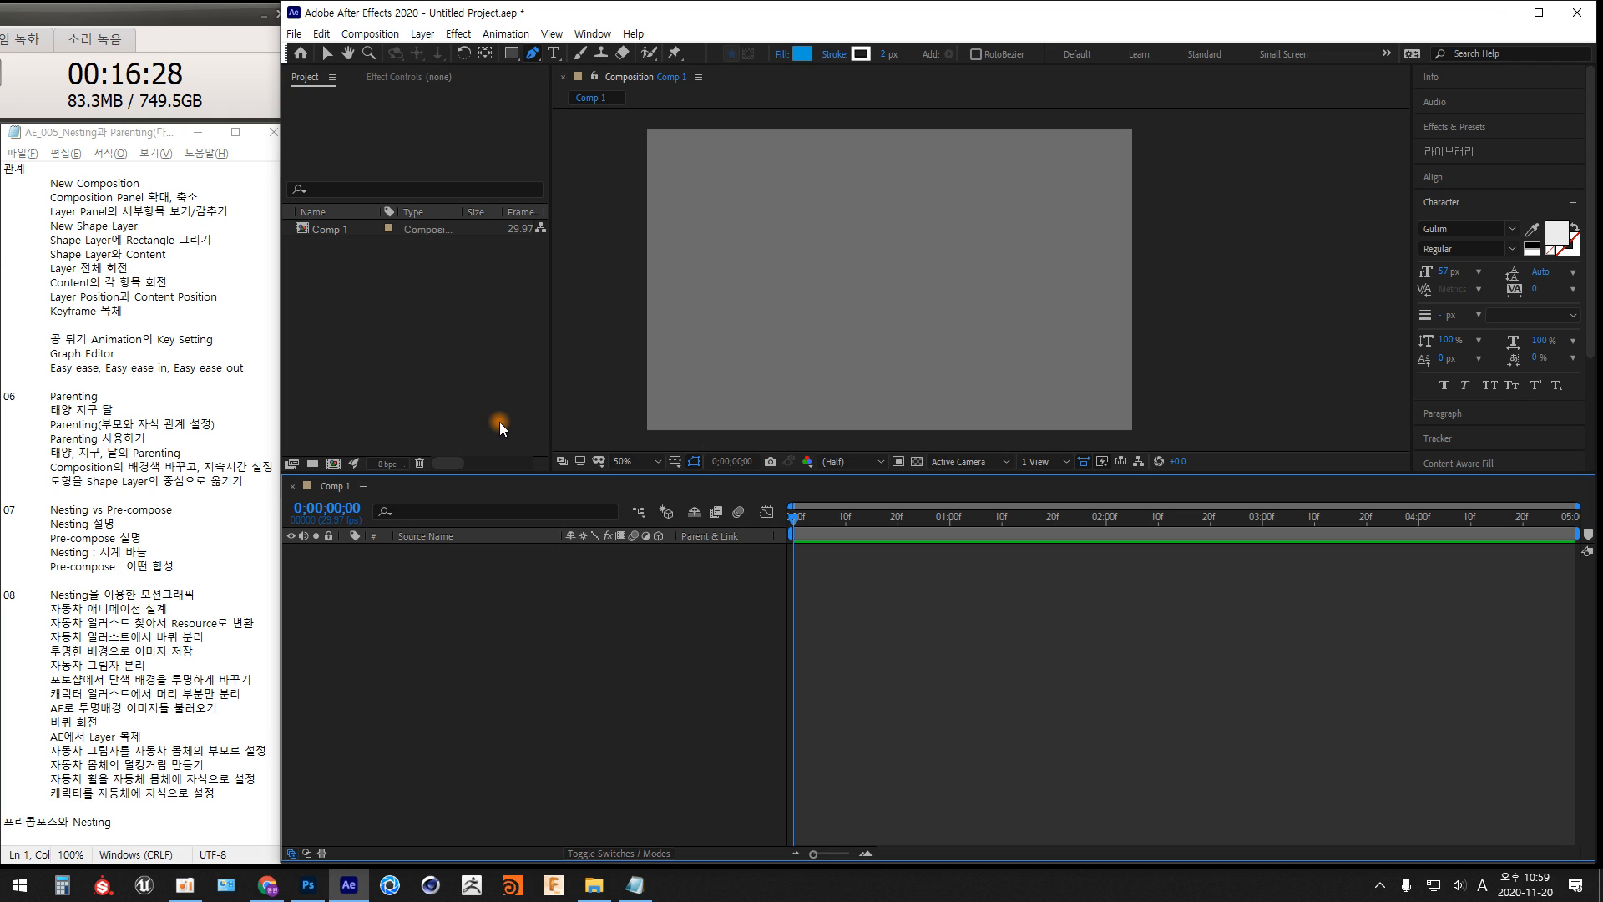
Draw a blue ellipse about 506 by 486 px near the composition's center with the Ellipse tool as a new shape layer
{"action": "left_click_drag", "start_coordinate": [515, 52], "coordinate": [580, 88]}
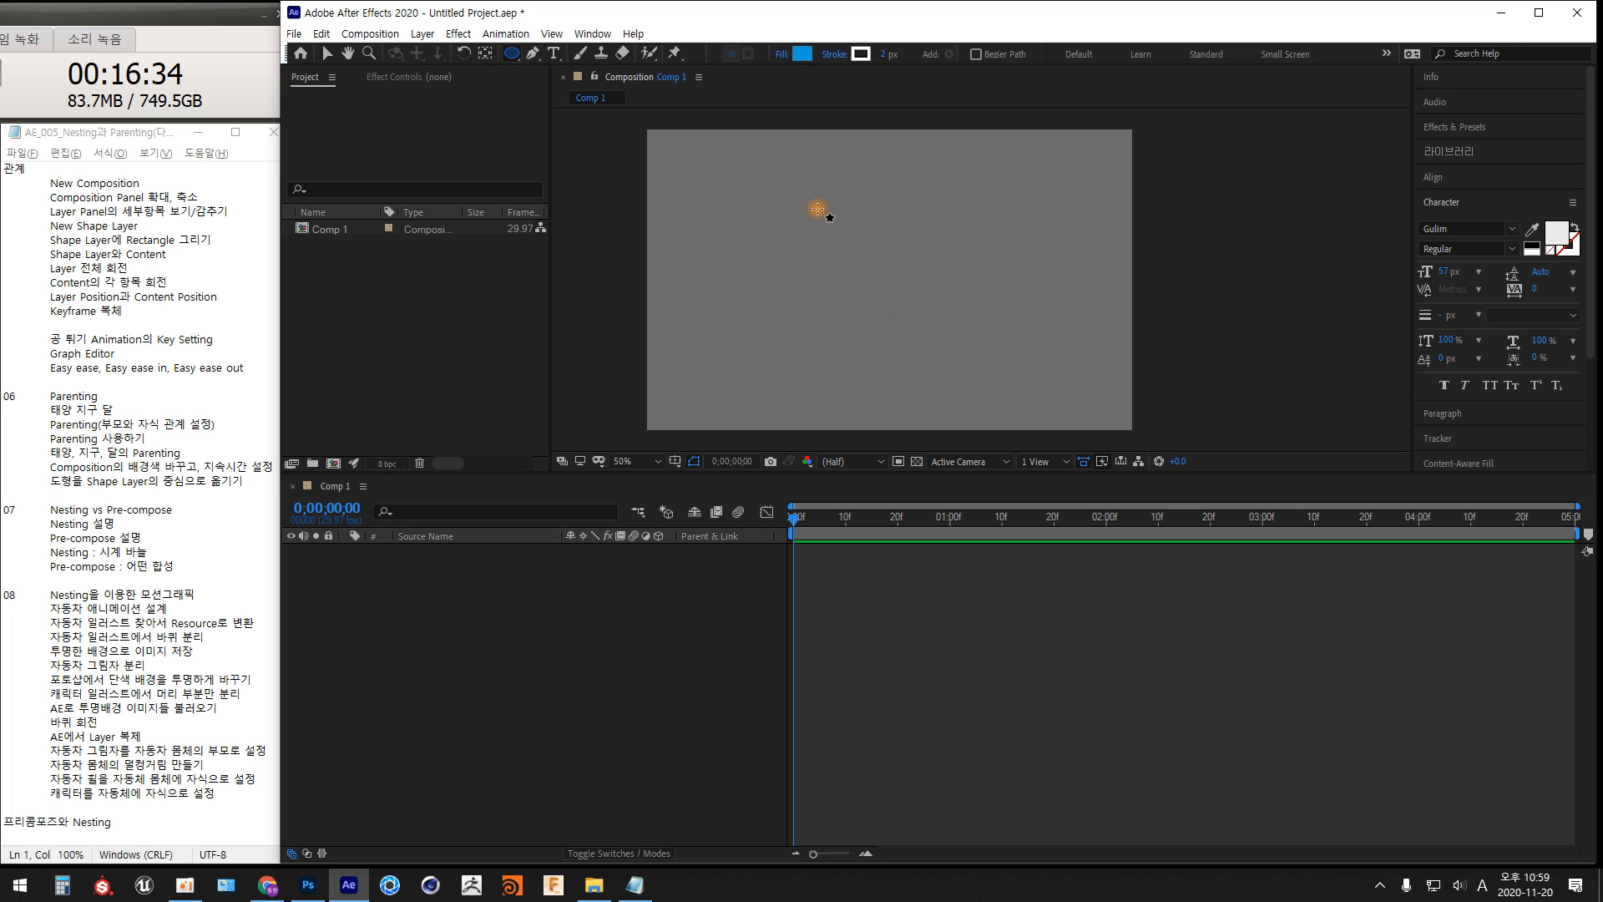
{"action": "left_click_drag", "start_coordinate": [799, 199], "coordinate": [1011, 403]}
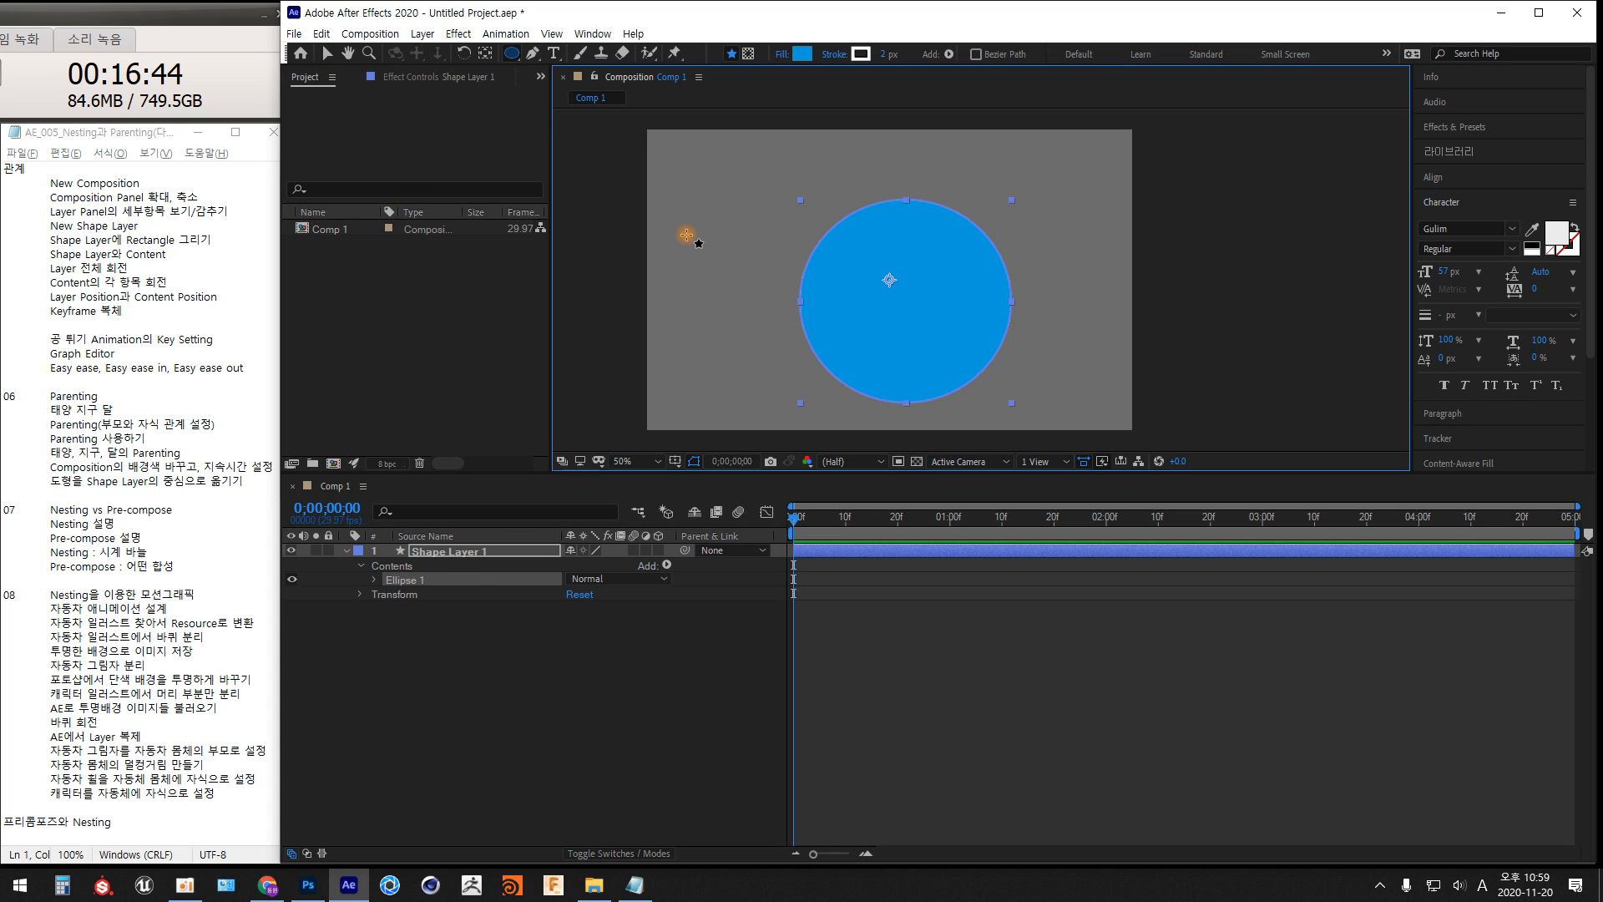
{"action": "left_click", "coordinate": [466, 656]}
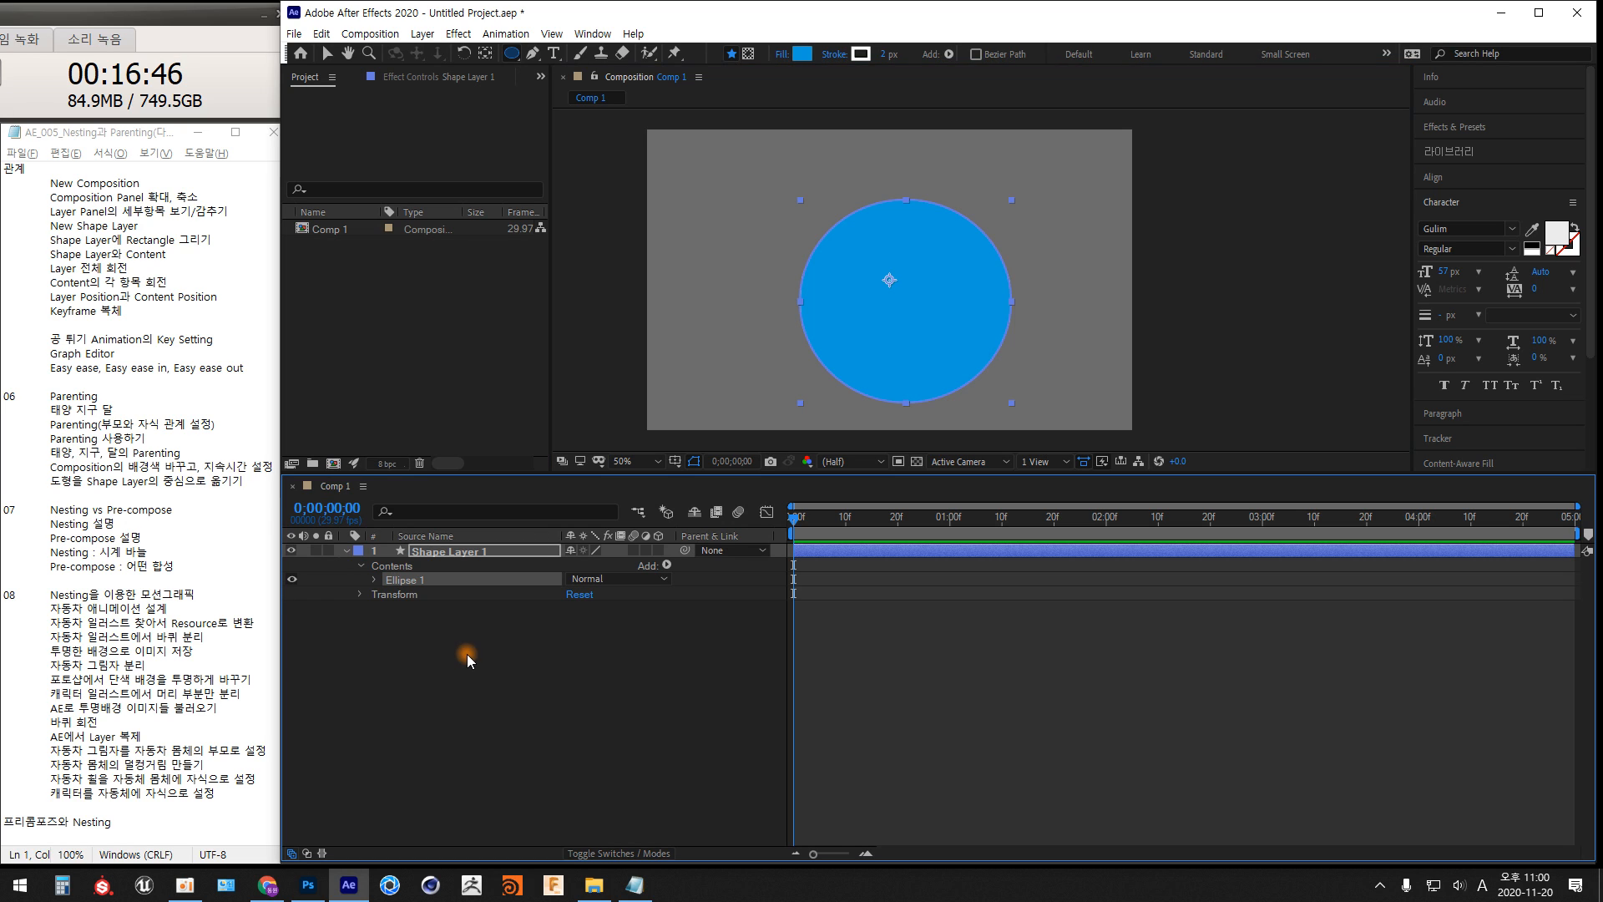
Expand Ellipse 1 and set its path size to 500 for the width and 500 for the height with proportions constrained
{"action": "left_click", "coordinate": [374, 580]}
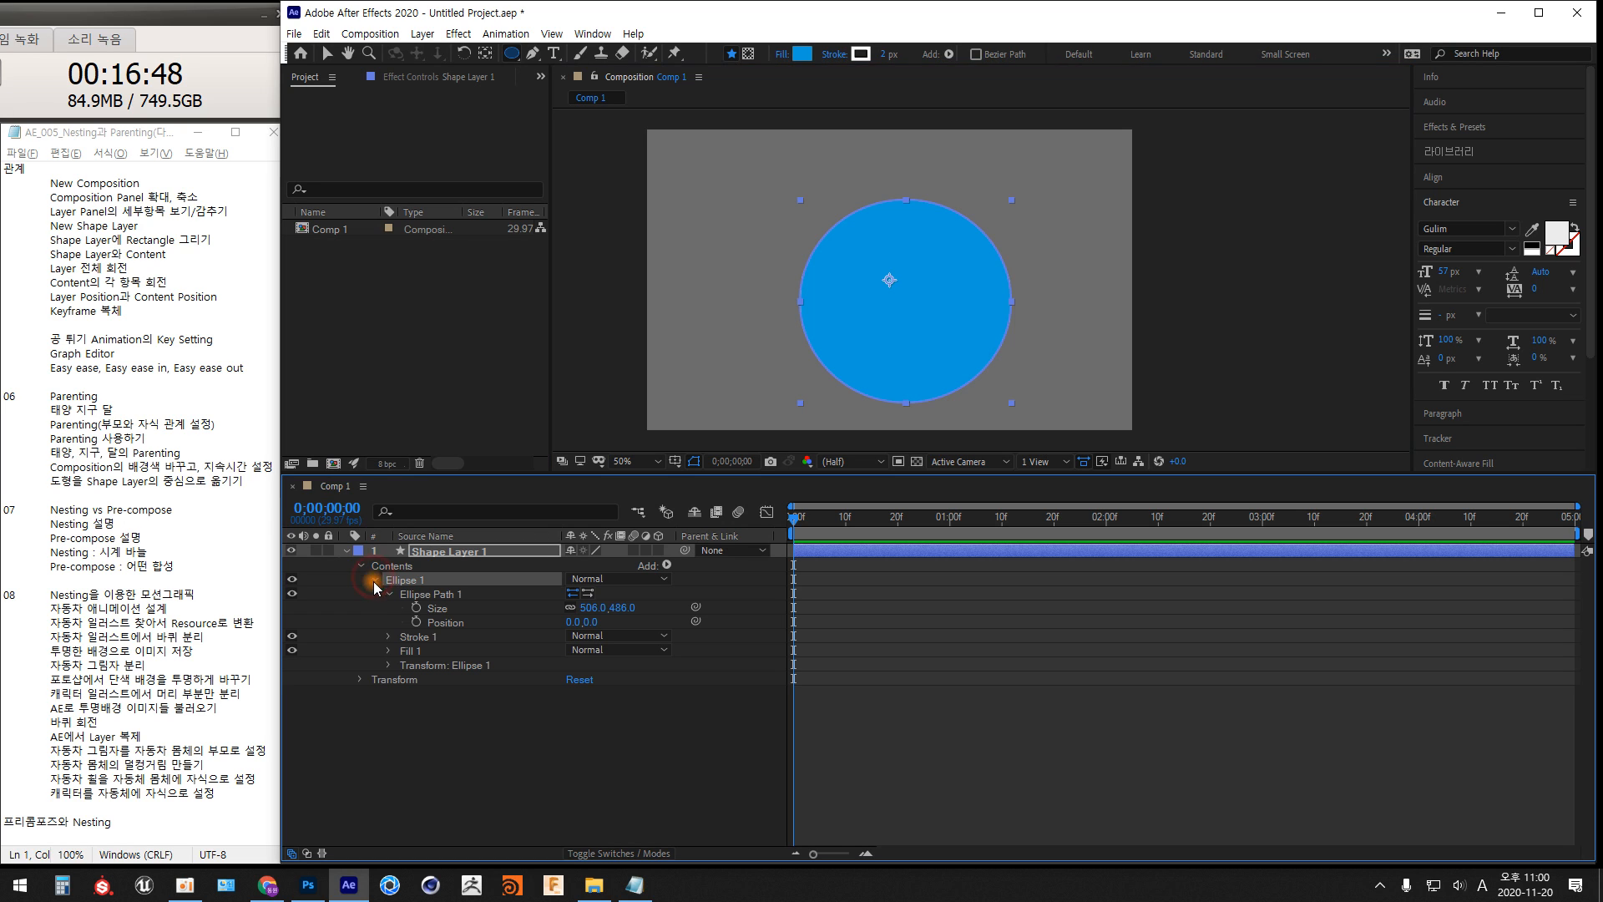
{"action": "left_click", "coordinate": [436, 594]}
{"action": "left_click", "coordinate": [438, 609]}
{"action": "left_click", "coordinate": [589, 608]}
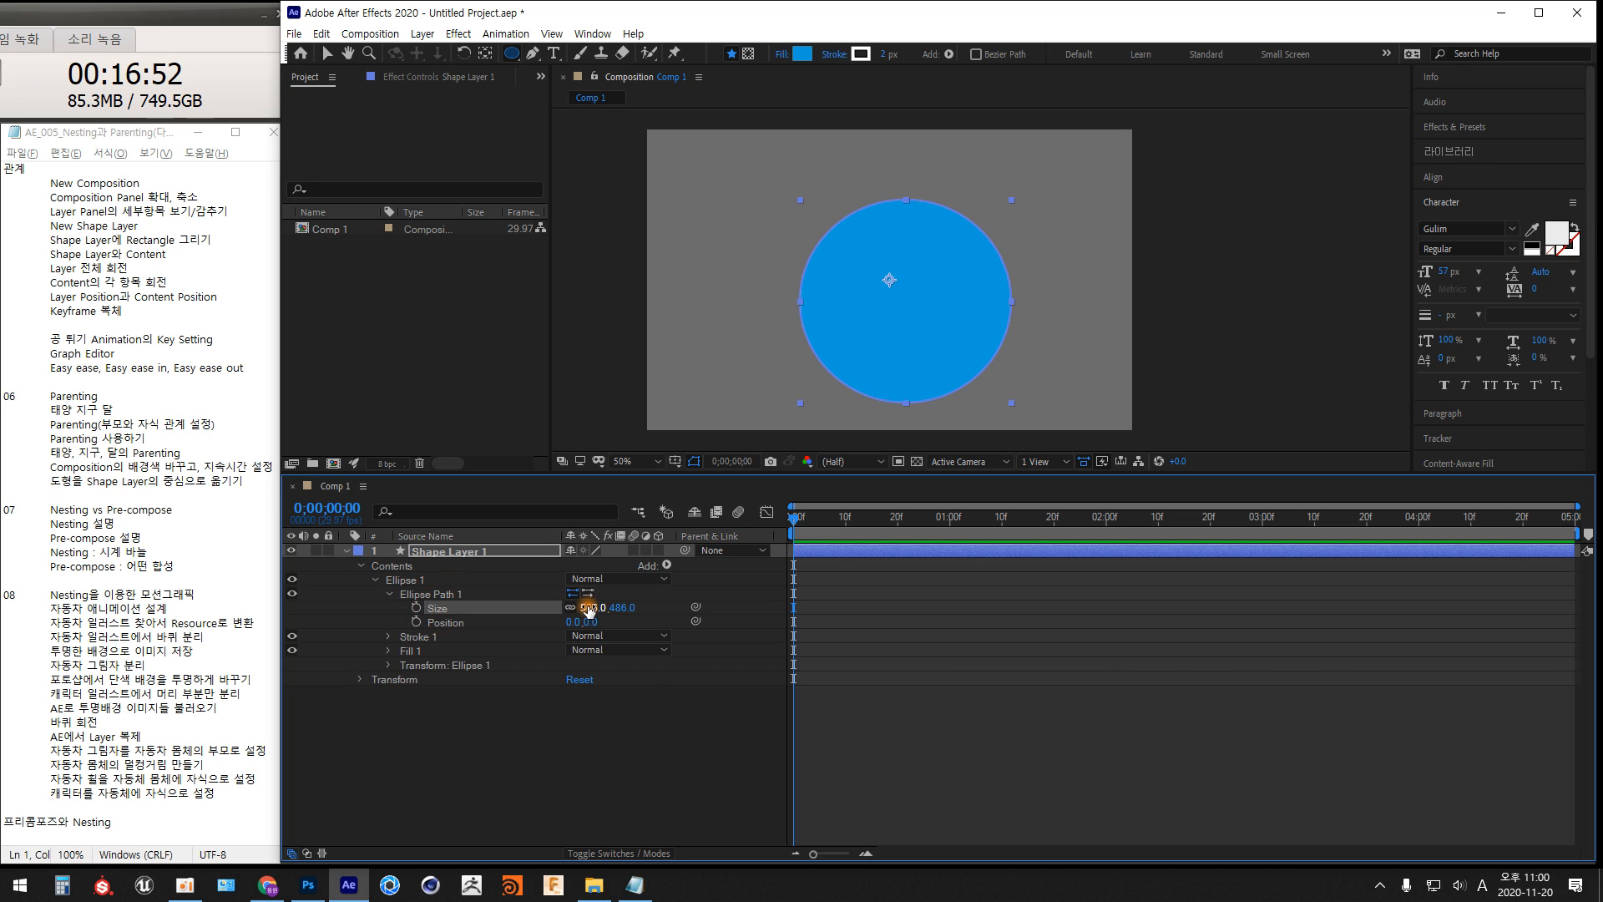
{"action": "type", "text": "500"}
{"action": "left_click", "coordinate": [630, 607]}
{"action": "type", "text": "500"}
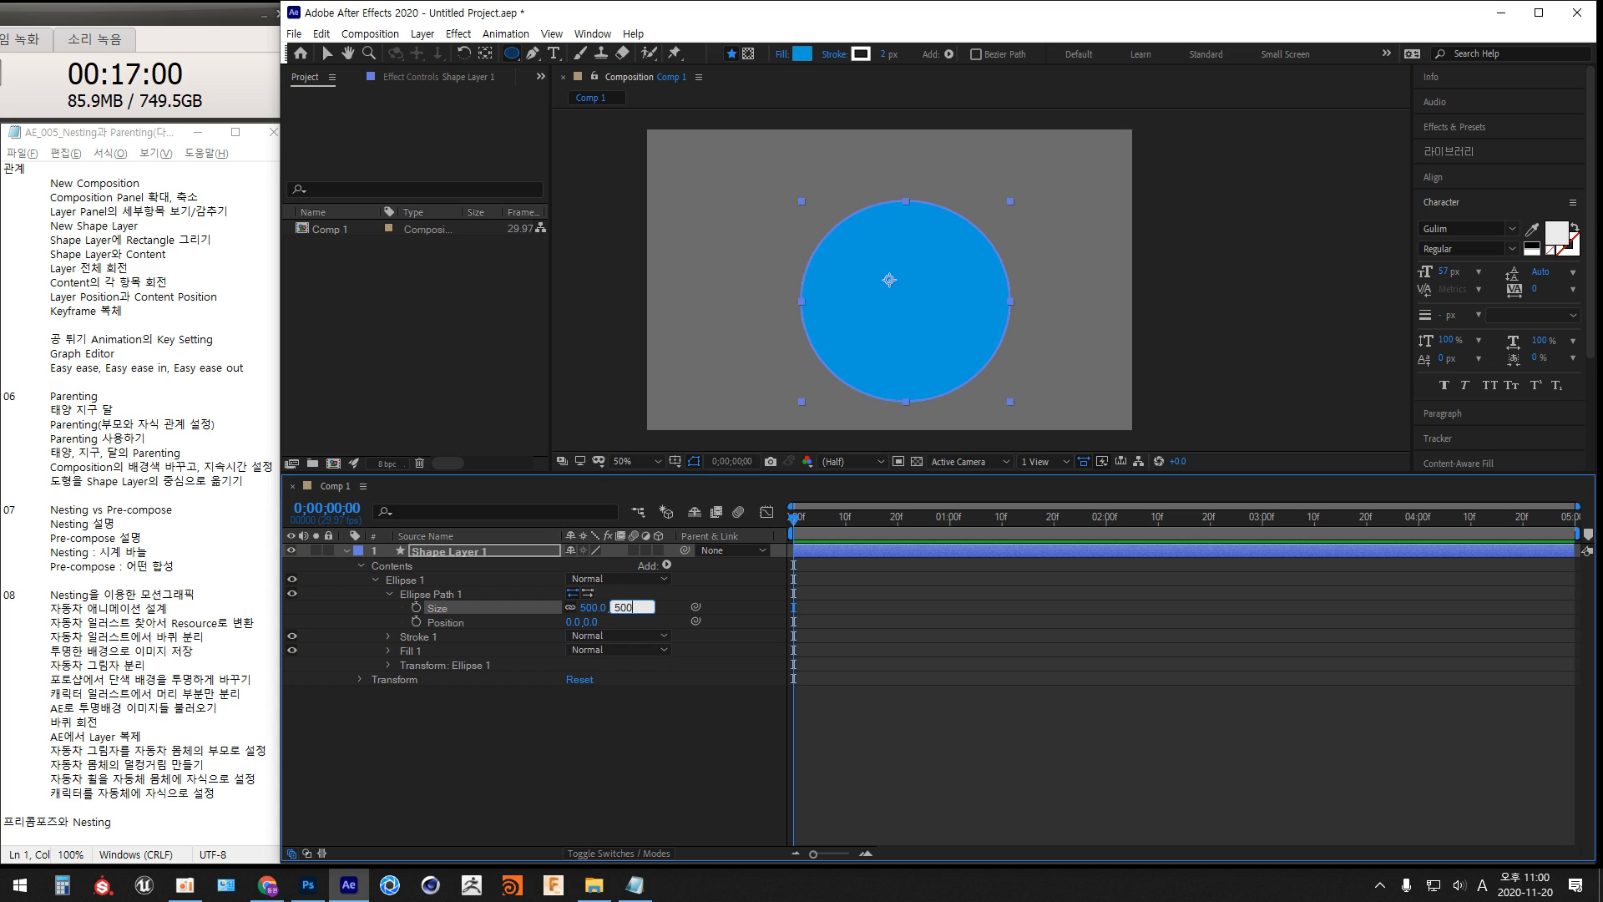
{"action": "left_click", "coordinate": [626, 647]}
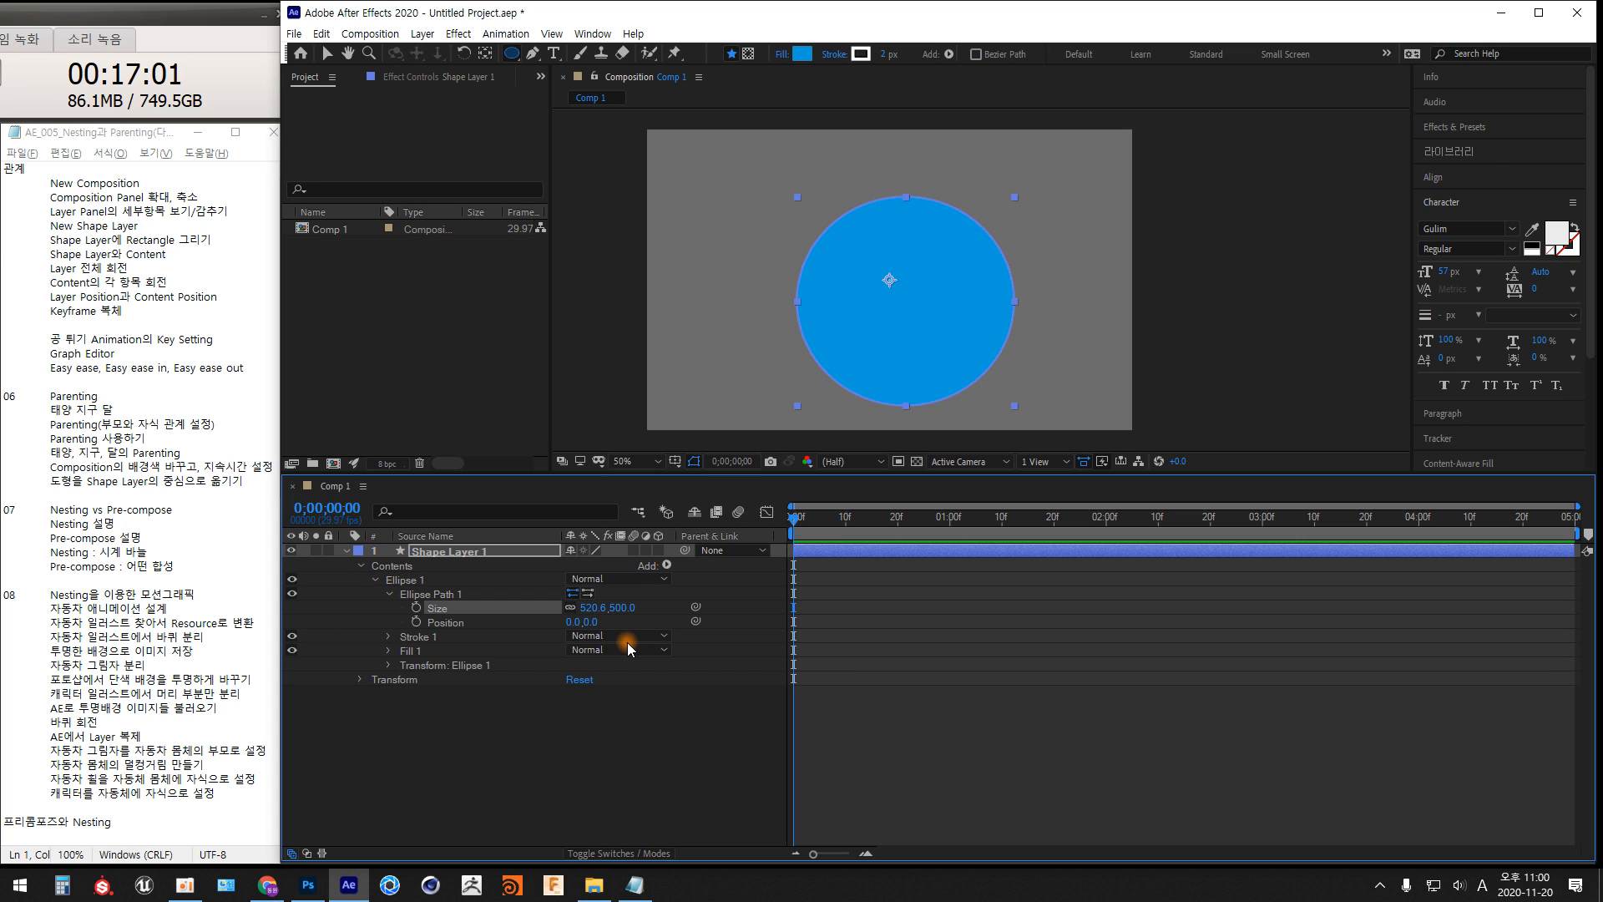
Unlink the proportions of Ellipse Path 1's size and set its width to 500 to make a perfect circle
{"action": "left_click", "coordinate": [571, 610]}
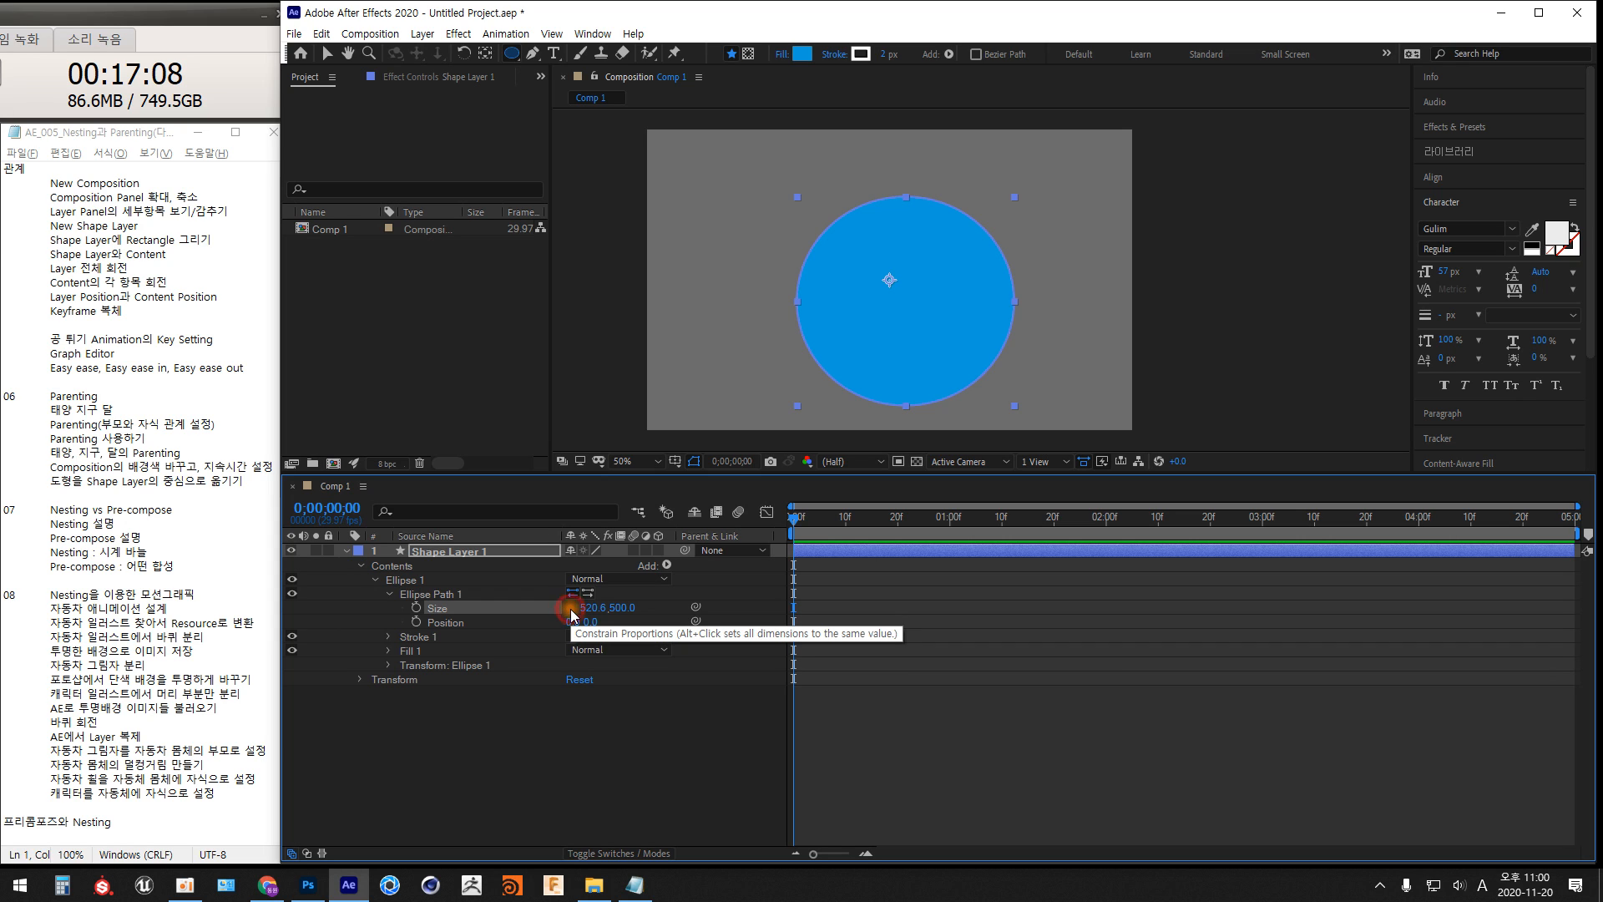
{"action": "left_click", "coordinate": [595, 608]}
{"action": "type", "text": "500"}
{"action": "key", "text": "Return"}
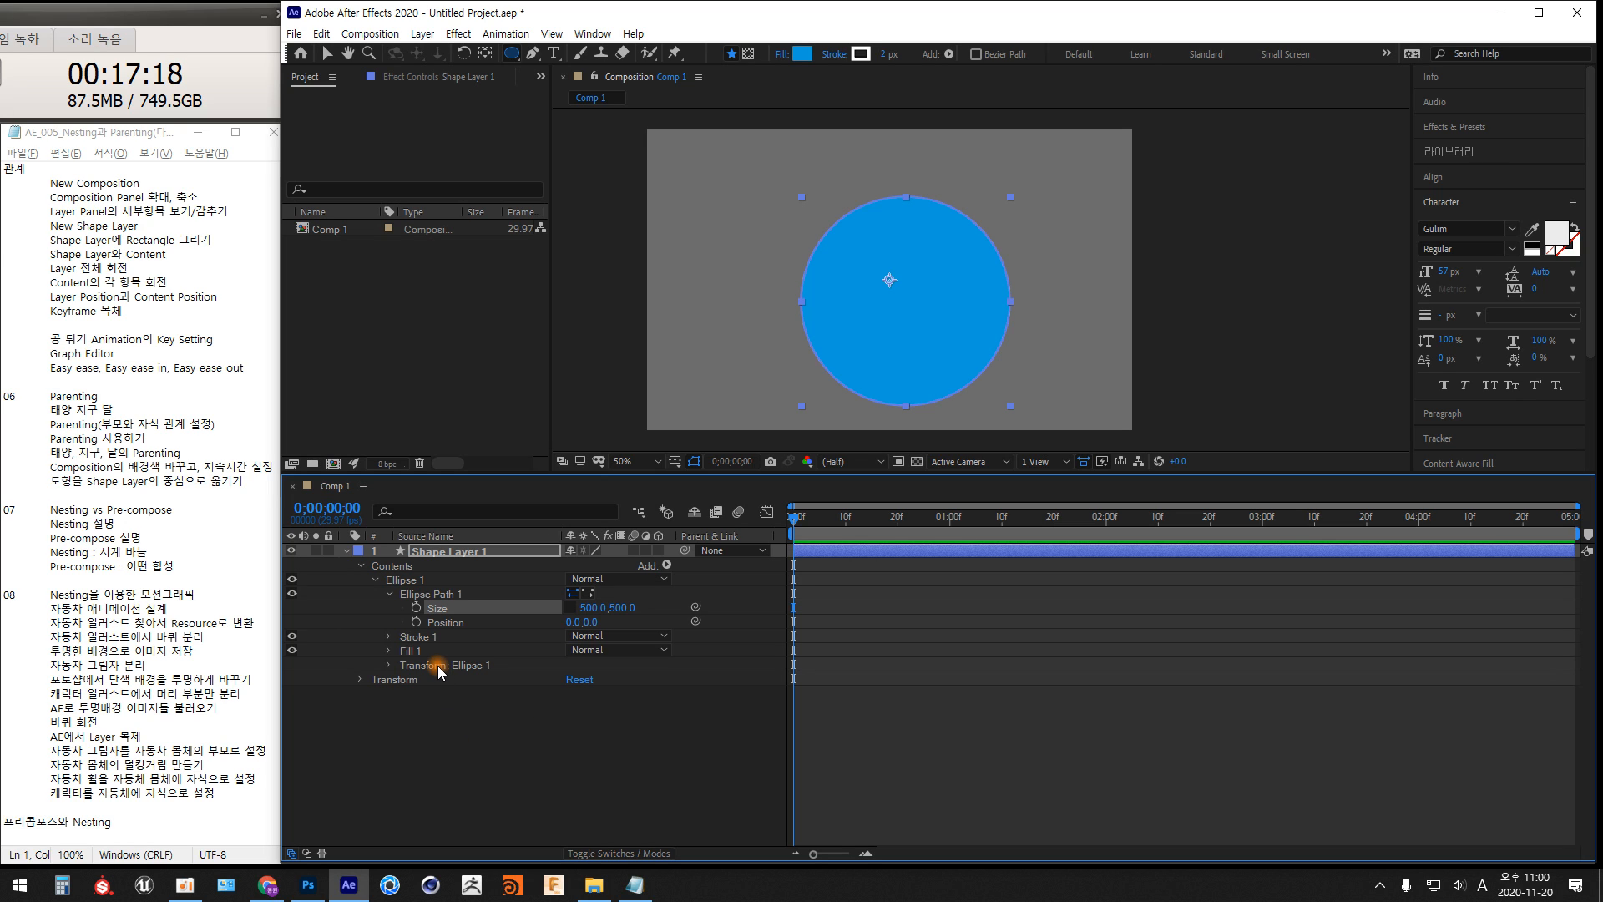
{"action": "left_click", "coordinate": [389, 679]}
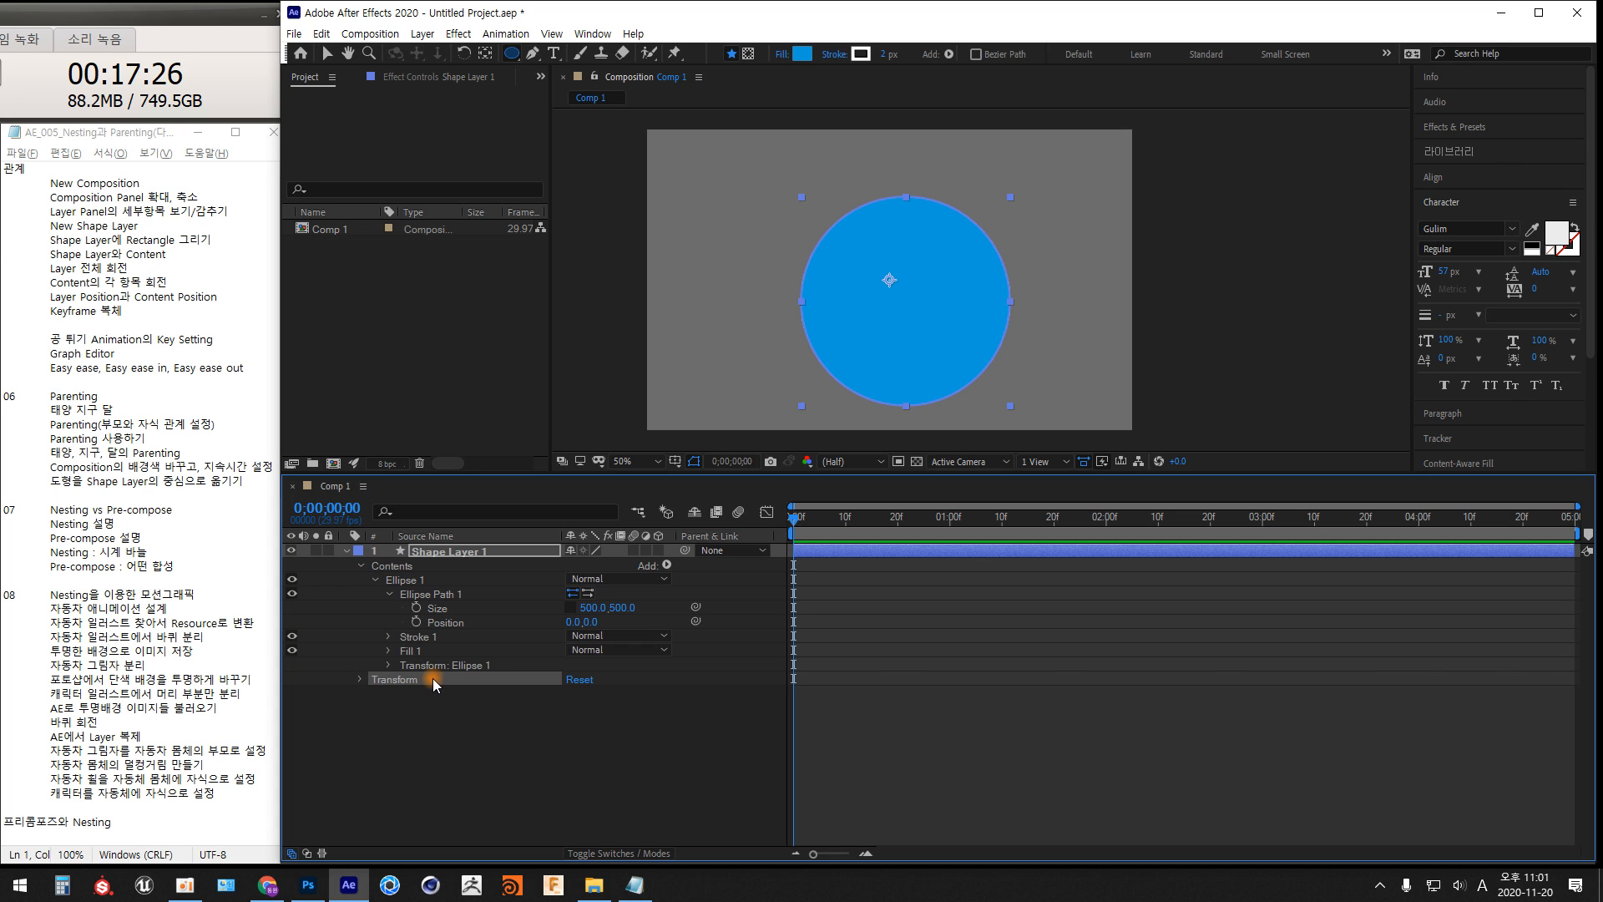
Expand the layer's Transform and Ellipse 1's own Transform, and set Ellipse 1's position to 0, 0
{"action": "left_click", "coordinate": [359, 679]}
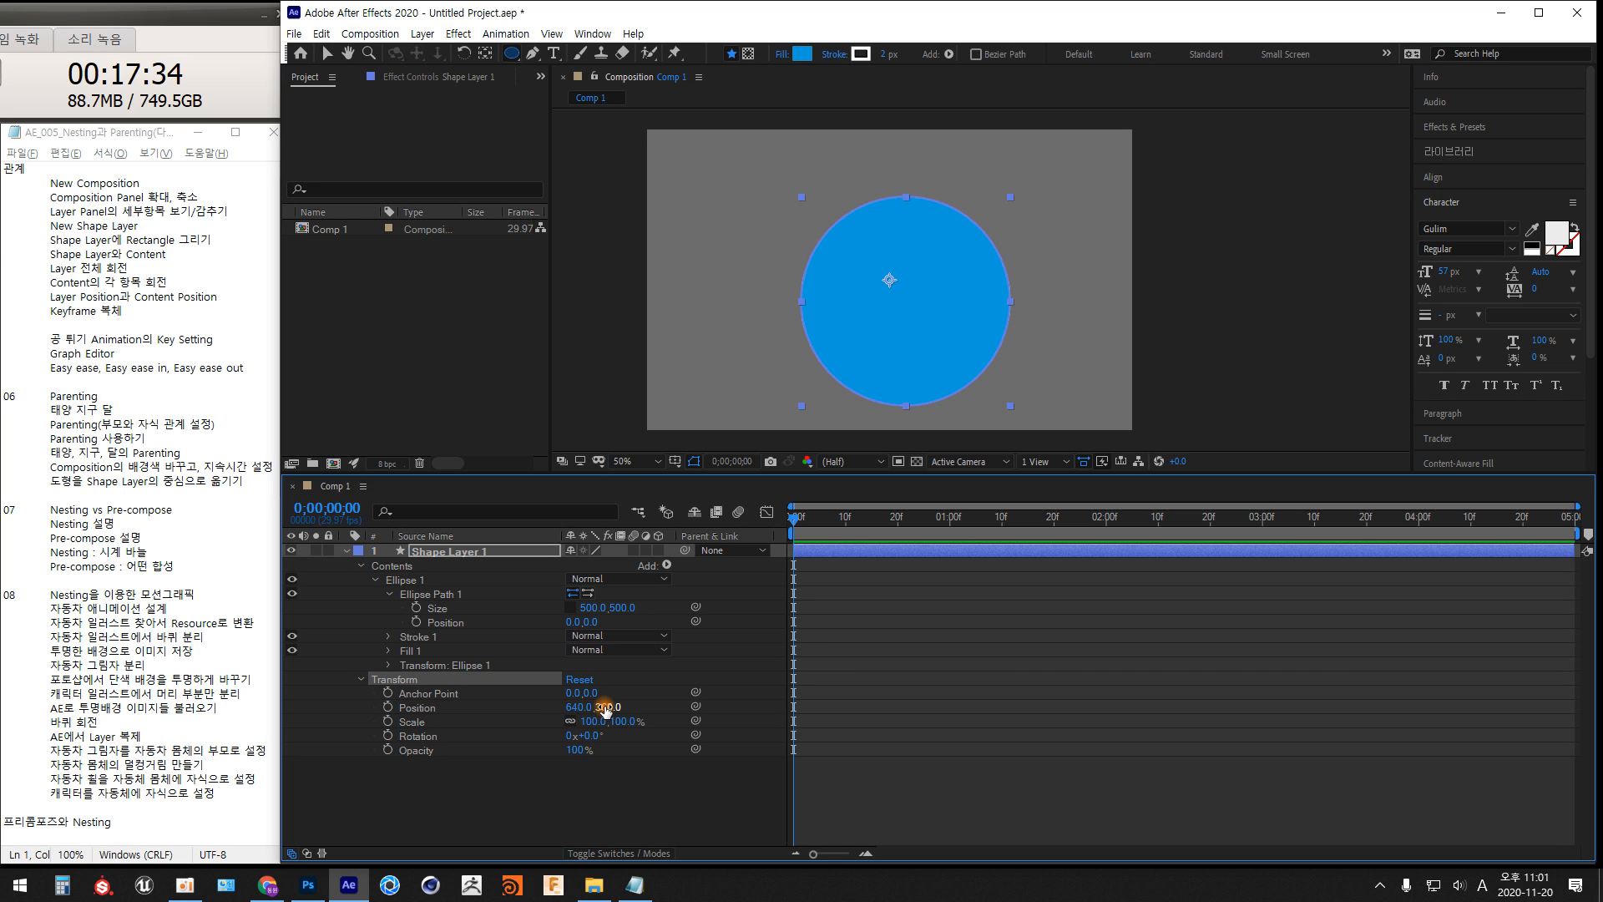
{"action": "left_click", "coordinate": [414, 667]}
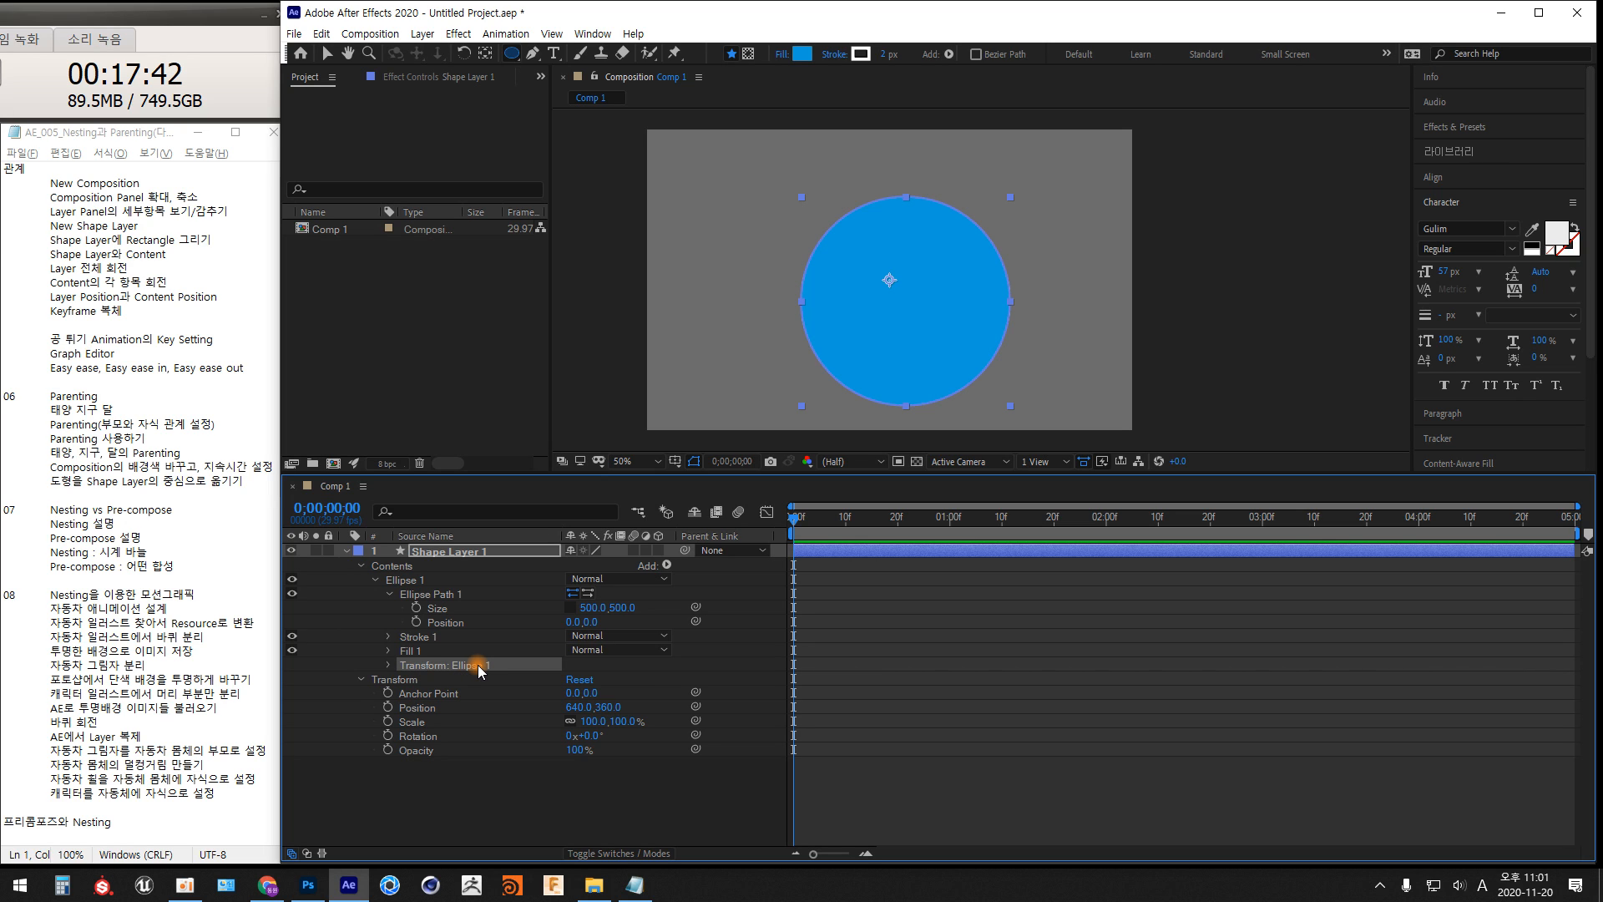
{"action": "left_click", "coordinate": [389, 665]}
{"action": "left_click", "coordinate": [442, 693]}
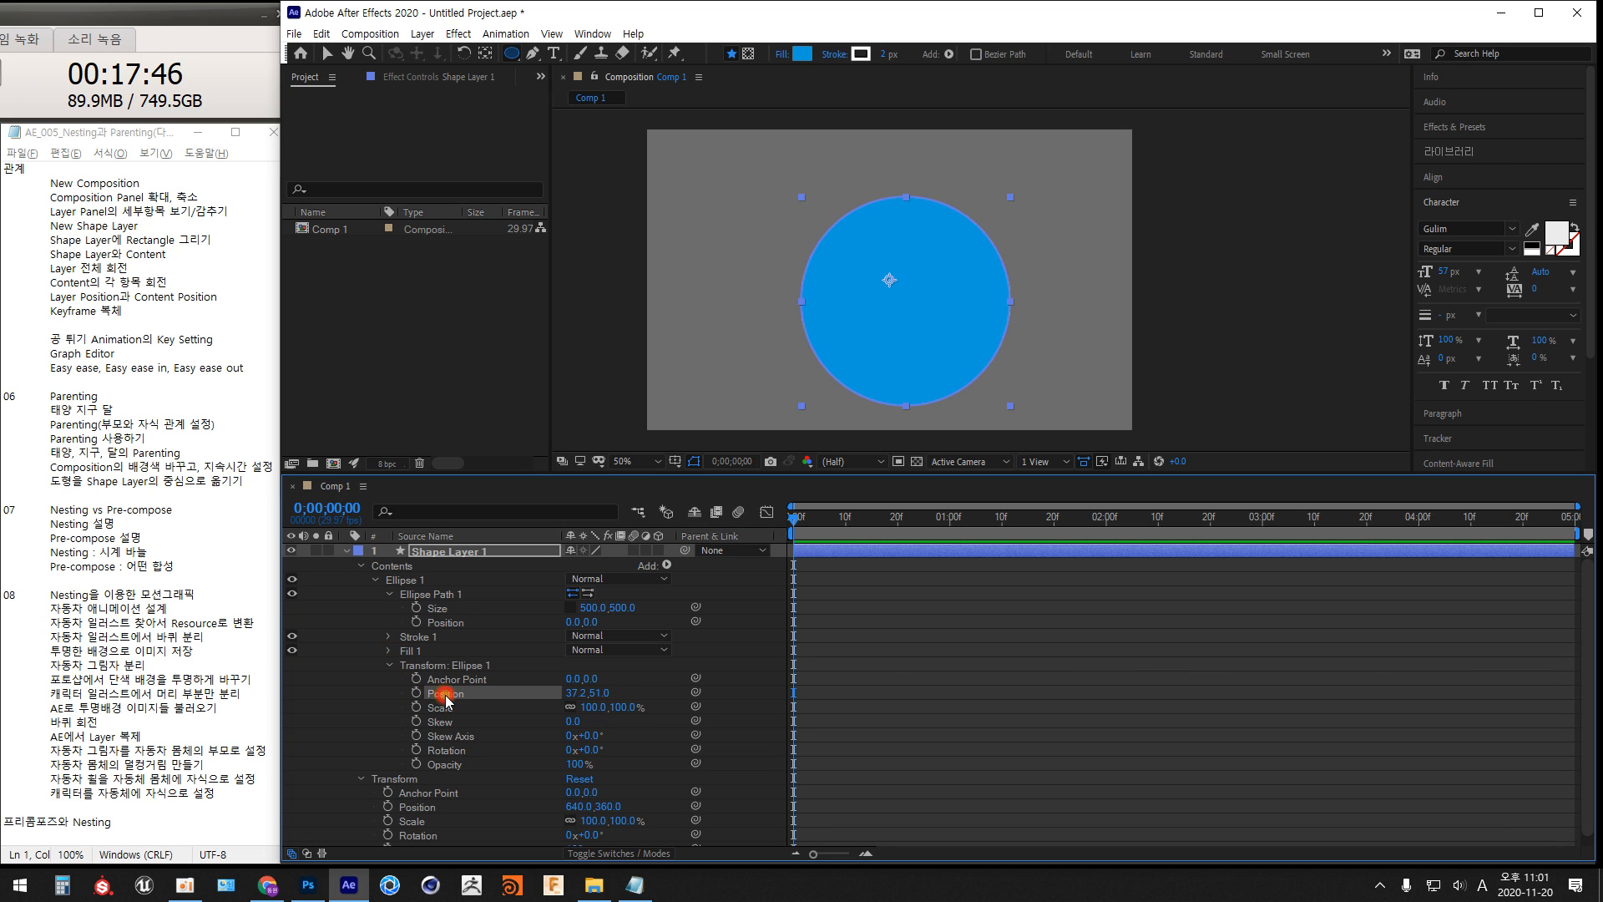
{"action": "left_click", "coordinate": [571, 693]}
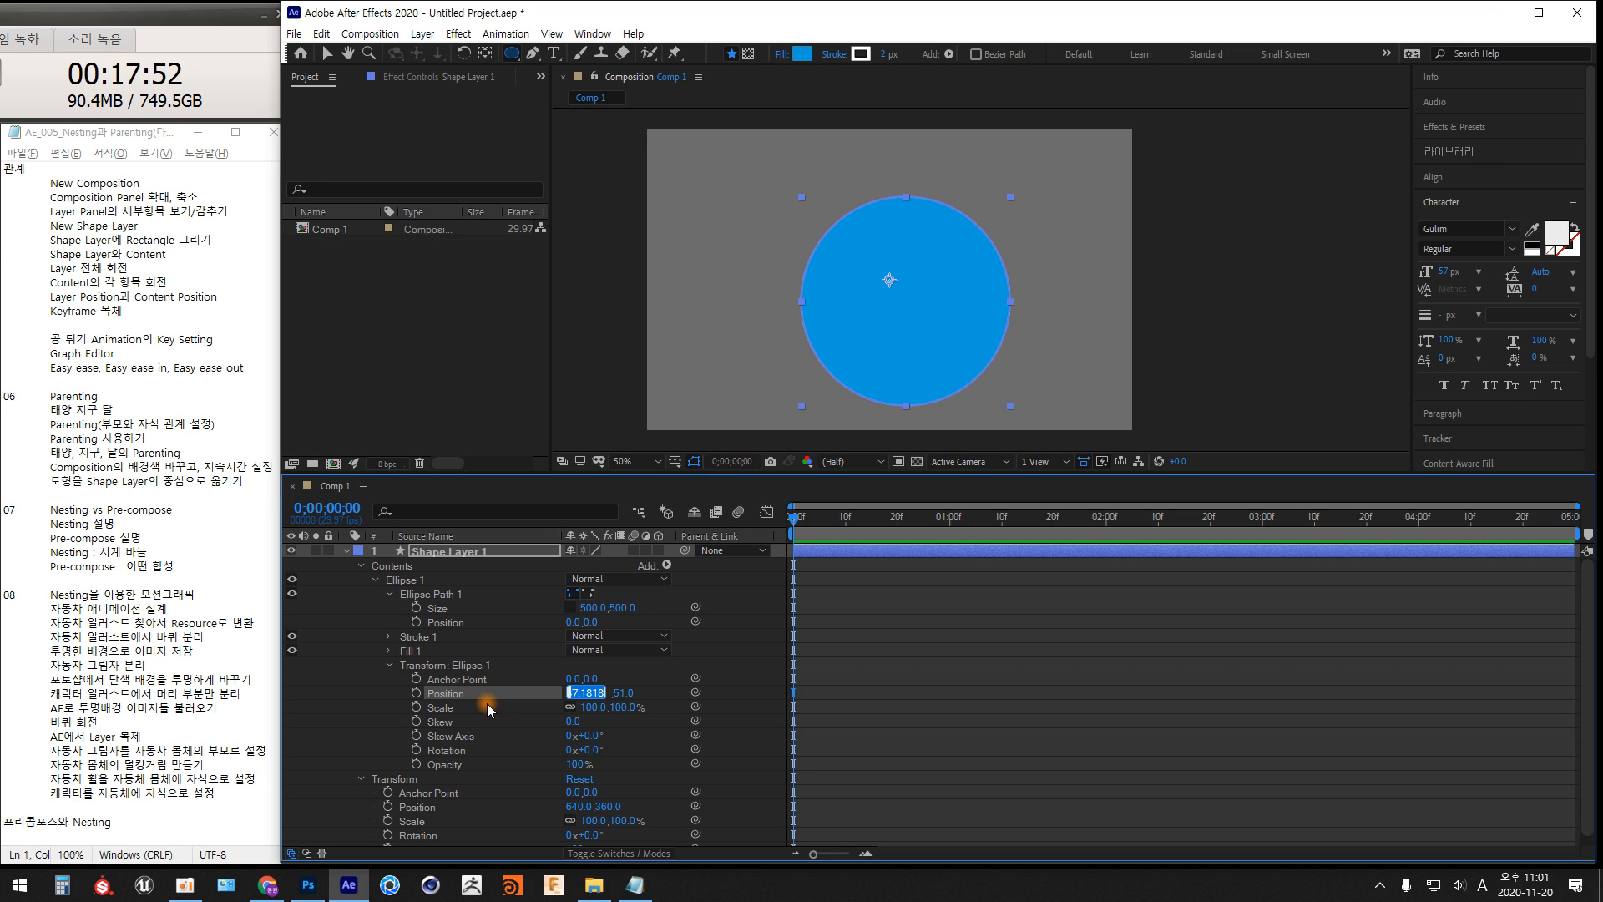
{"action": "type", "text": "0"}
{"action": "key", "text": "Tab"}
{"action": "type", "text": "0"}
{"action": "key", "text": "Return"}
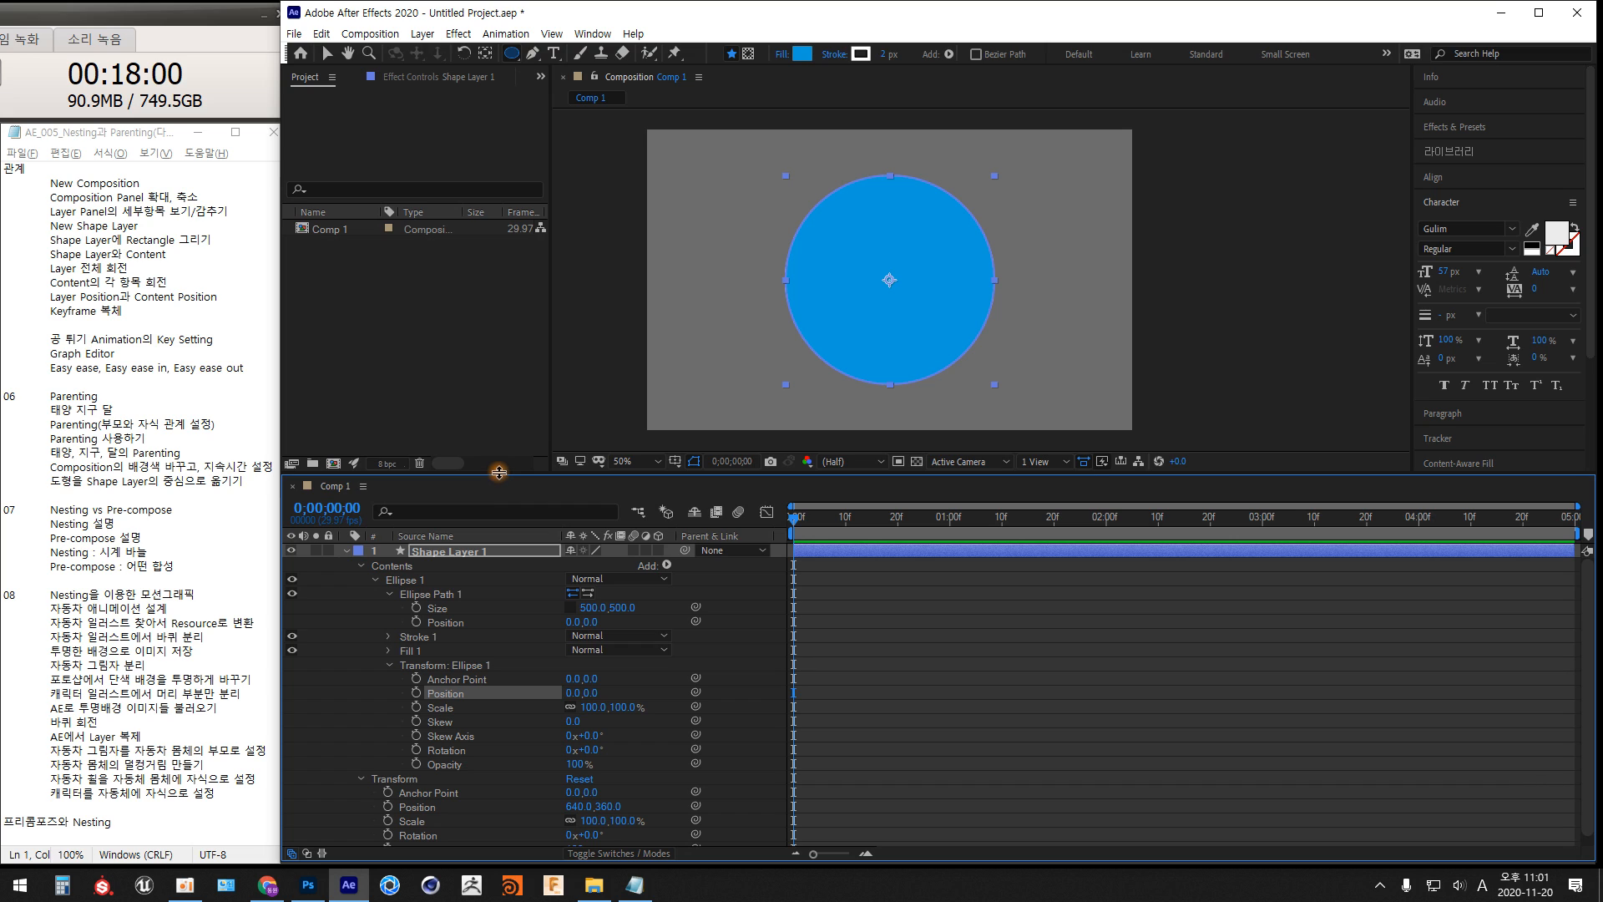
Make the timeline area taller, switch to Photoshop, and paste the copied screenshot into a new 1578 x 1033 px document
{"action": "left_click_drag", "start_coordinate": [499, 473], "coordinate": [496, 437]}
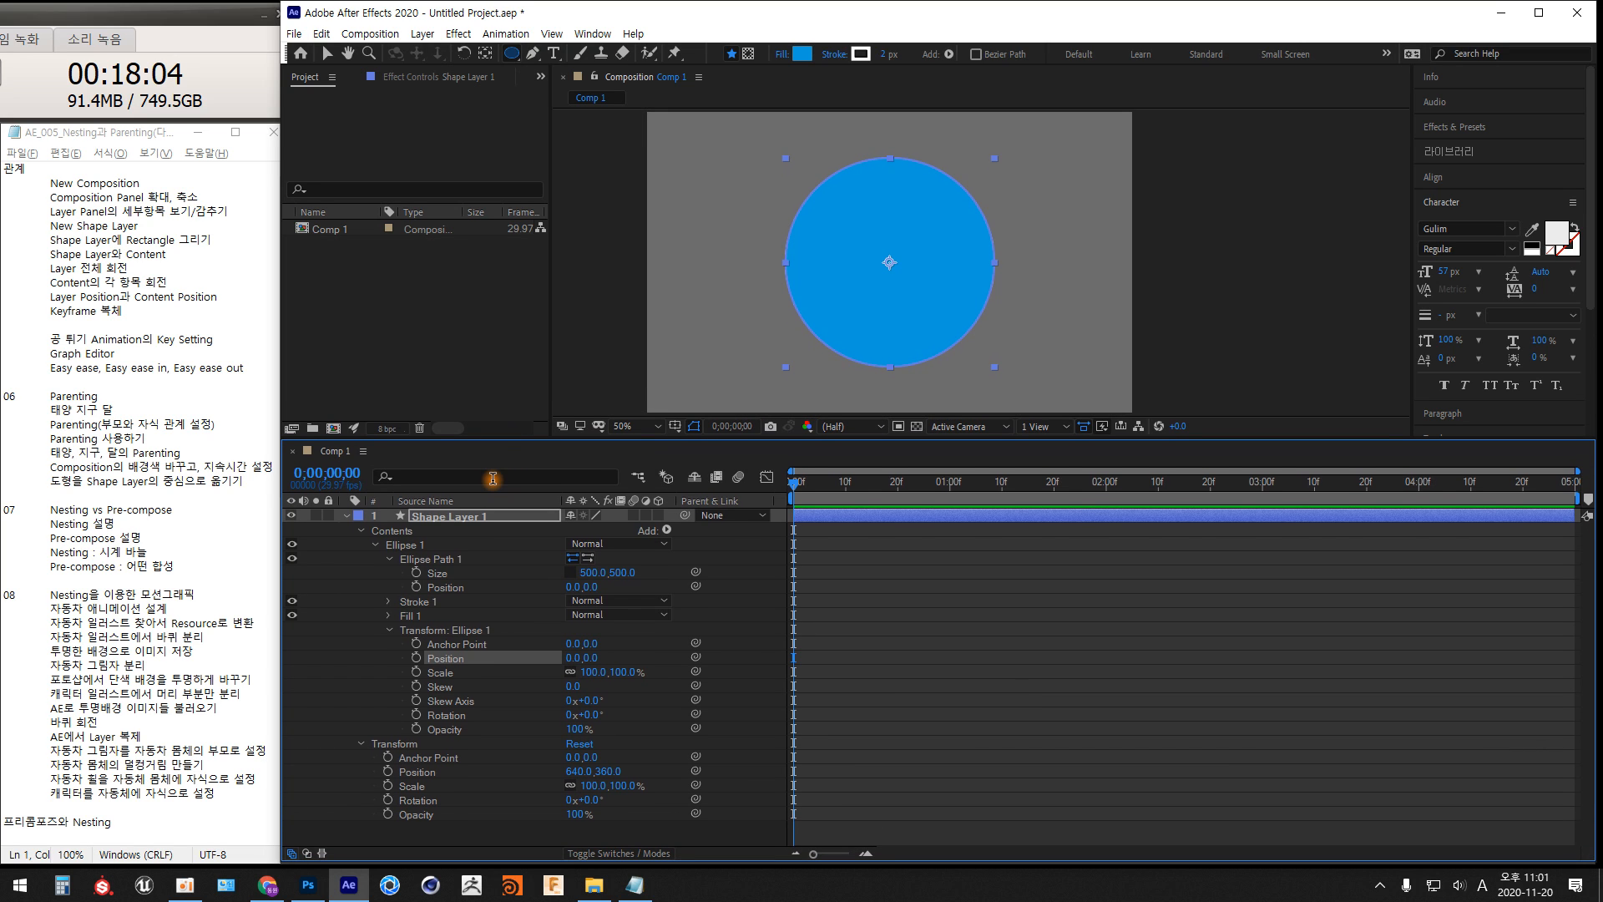
{"action": "key", "text": "alt+Tab"}
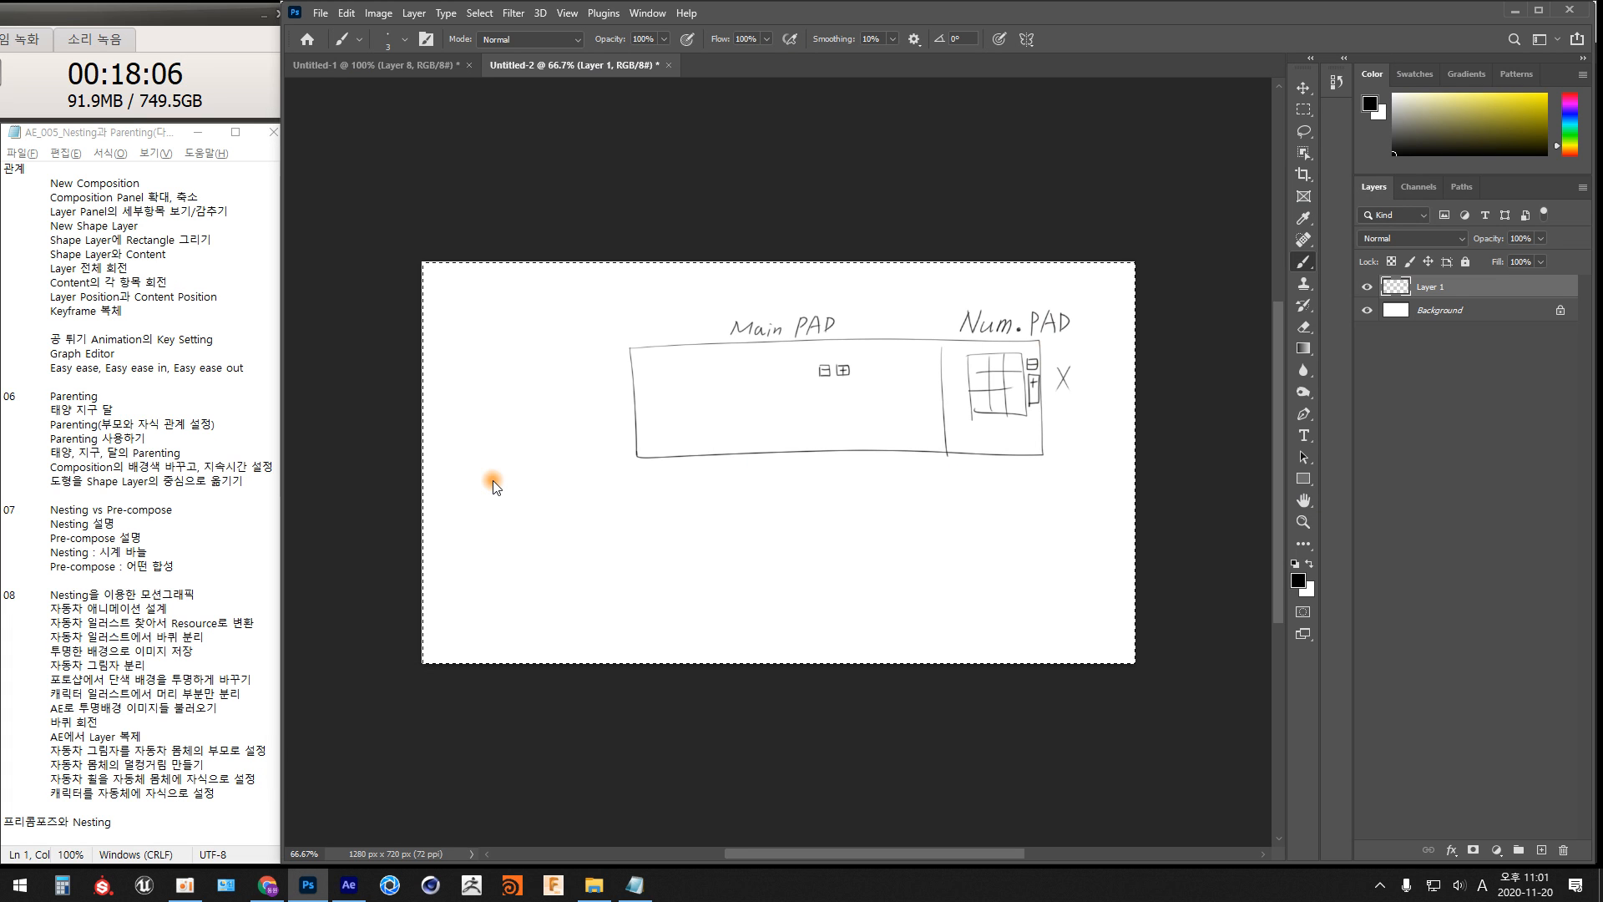
{"action": "key", "text": "ctrl+n"}
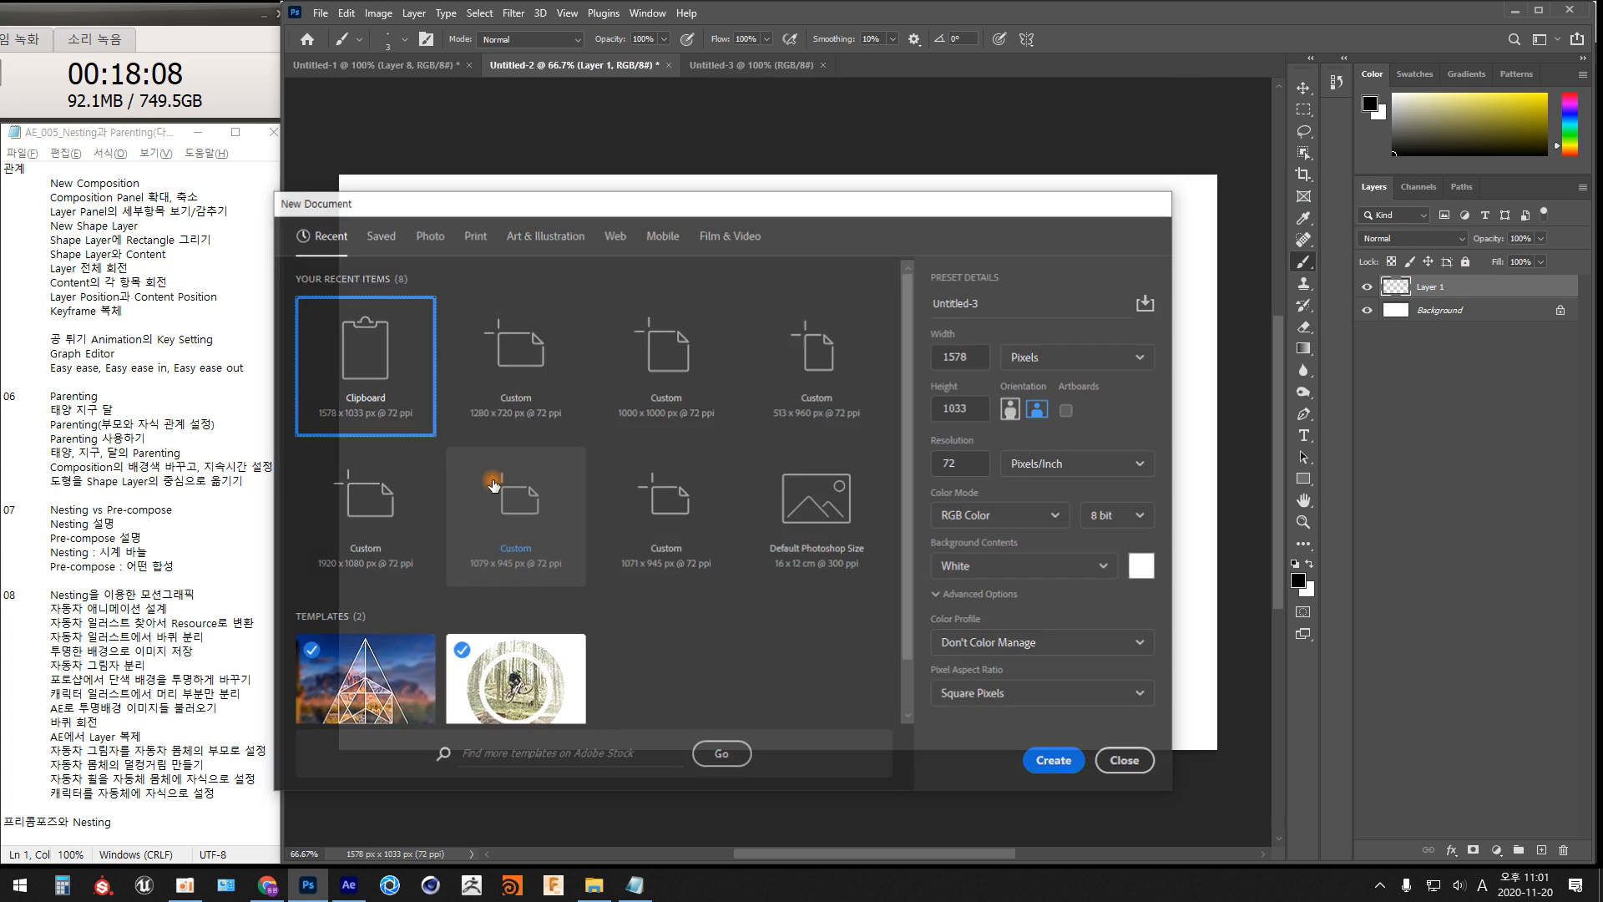
{"action": "key", "text": "Return"}
{"action": "key", "text": "ctrl+v"}
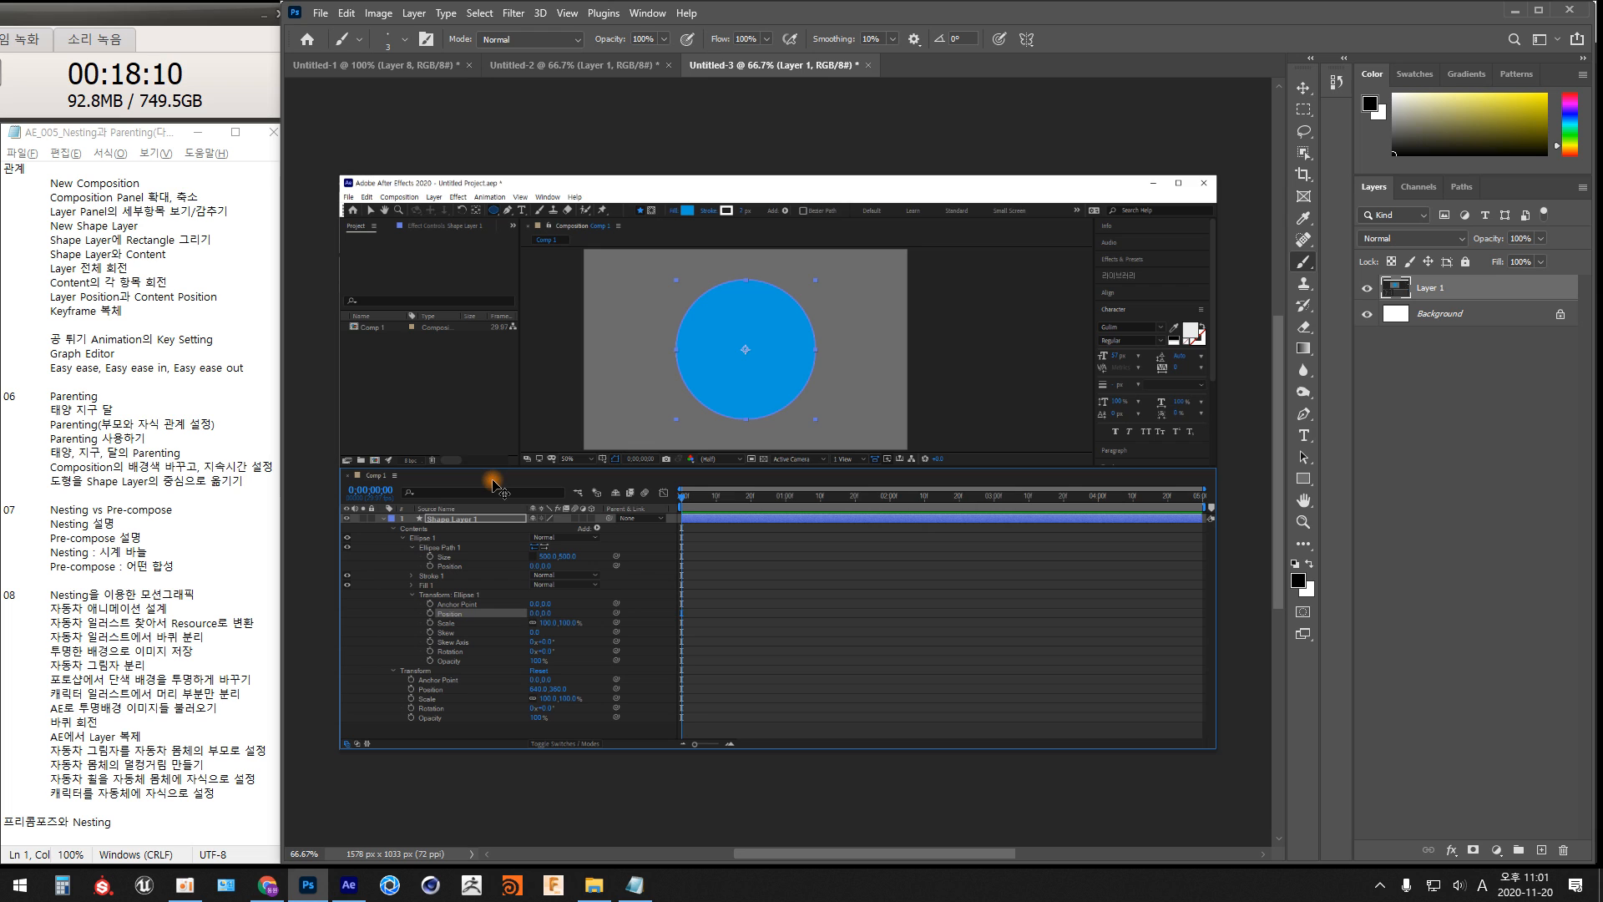
Add a new empty layer above the pasted screenshot
{"action": "key", "text": "ctrl+plus"}
{"action": "left_click_drag", "start_coordinate": [864, 345], "coordinate": [952, 482]}
{"action": "key", "text": "ctrl+plus"}
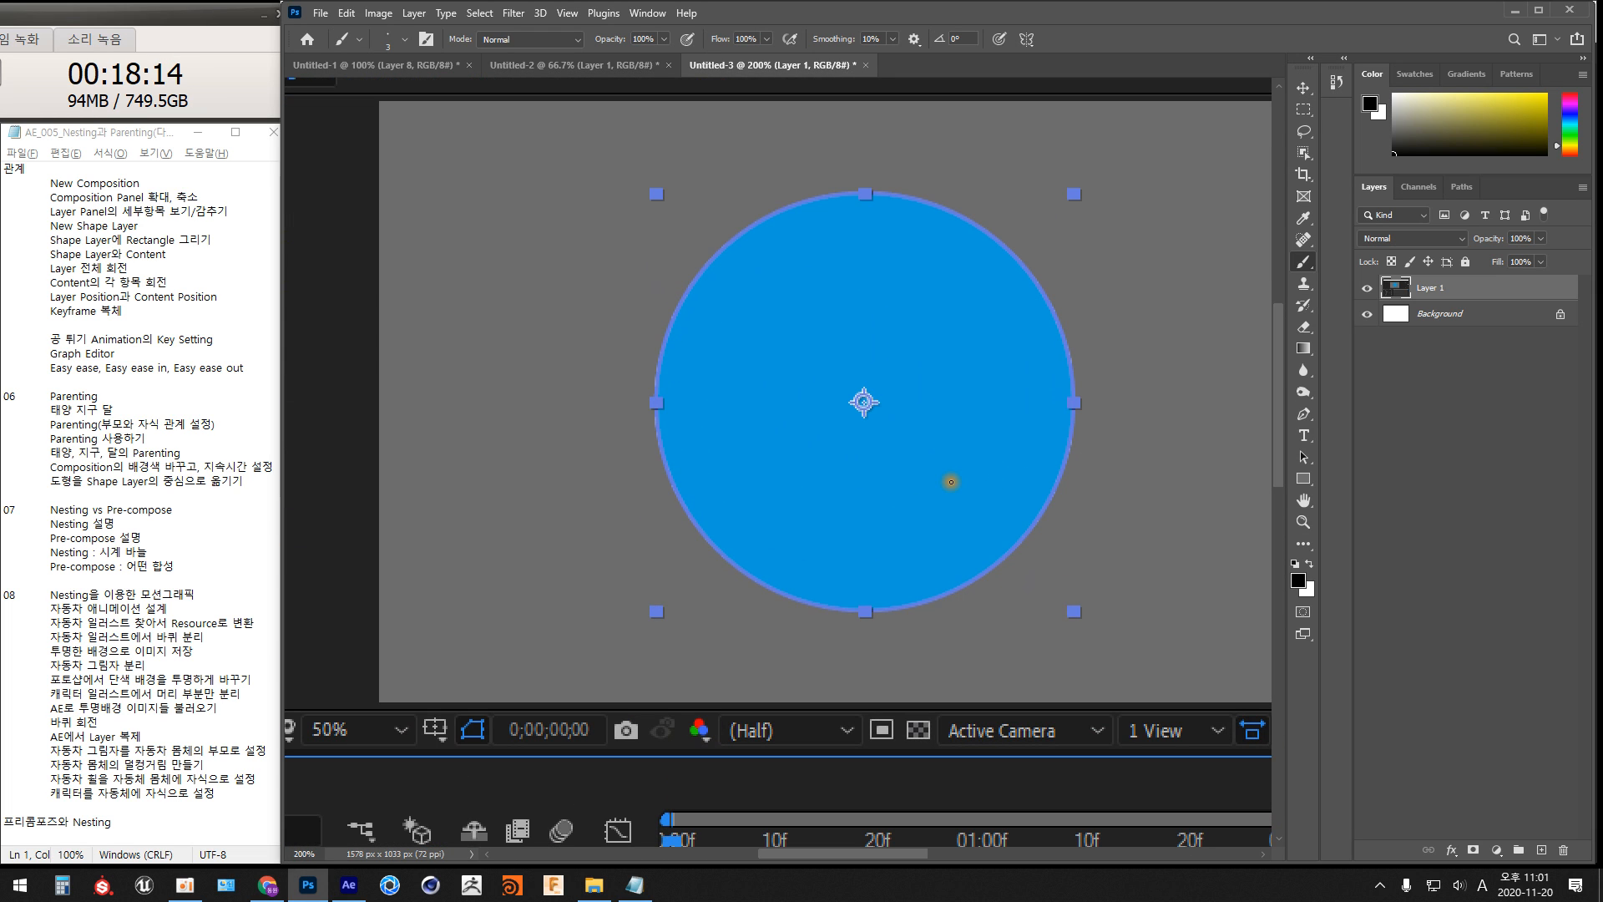
{"action": "left_click_drag", "start_coordinate": [1015, 528], "coordinate": [1096, 518]}
{"action": "key", "text": "Tab"}
{"action": "key", "text": "ctrl+shift+n"}
{"action": "key", "text": "Return"}
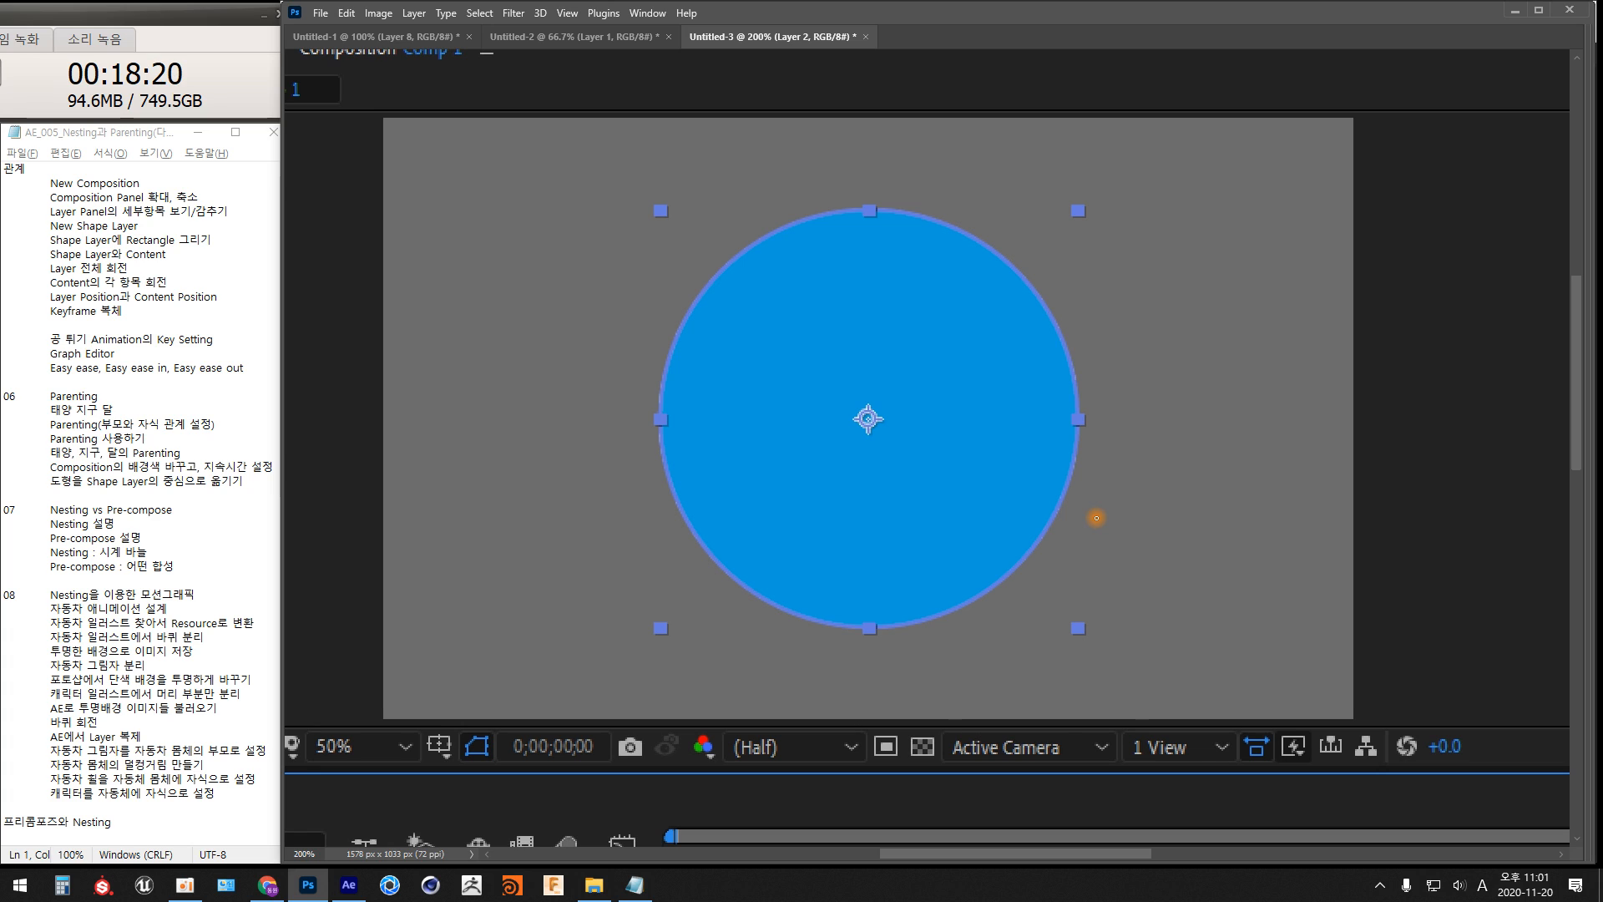
Undo a test brush stroke beside the circle and set the foreground color to green
{"action": "left_click_drag", "start_coordinate": [1215, 522], "coordinate": [1169, 637]}
{"action": "key", "text": "ctrl+z"}
{"action": "key", "text": "Tab"}
{"action": "left_click", "coordinate": [1567, 138]}
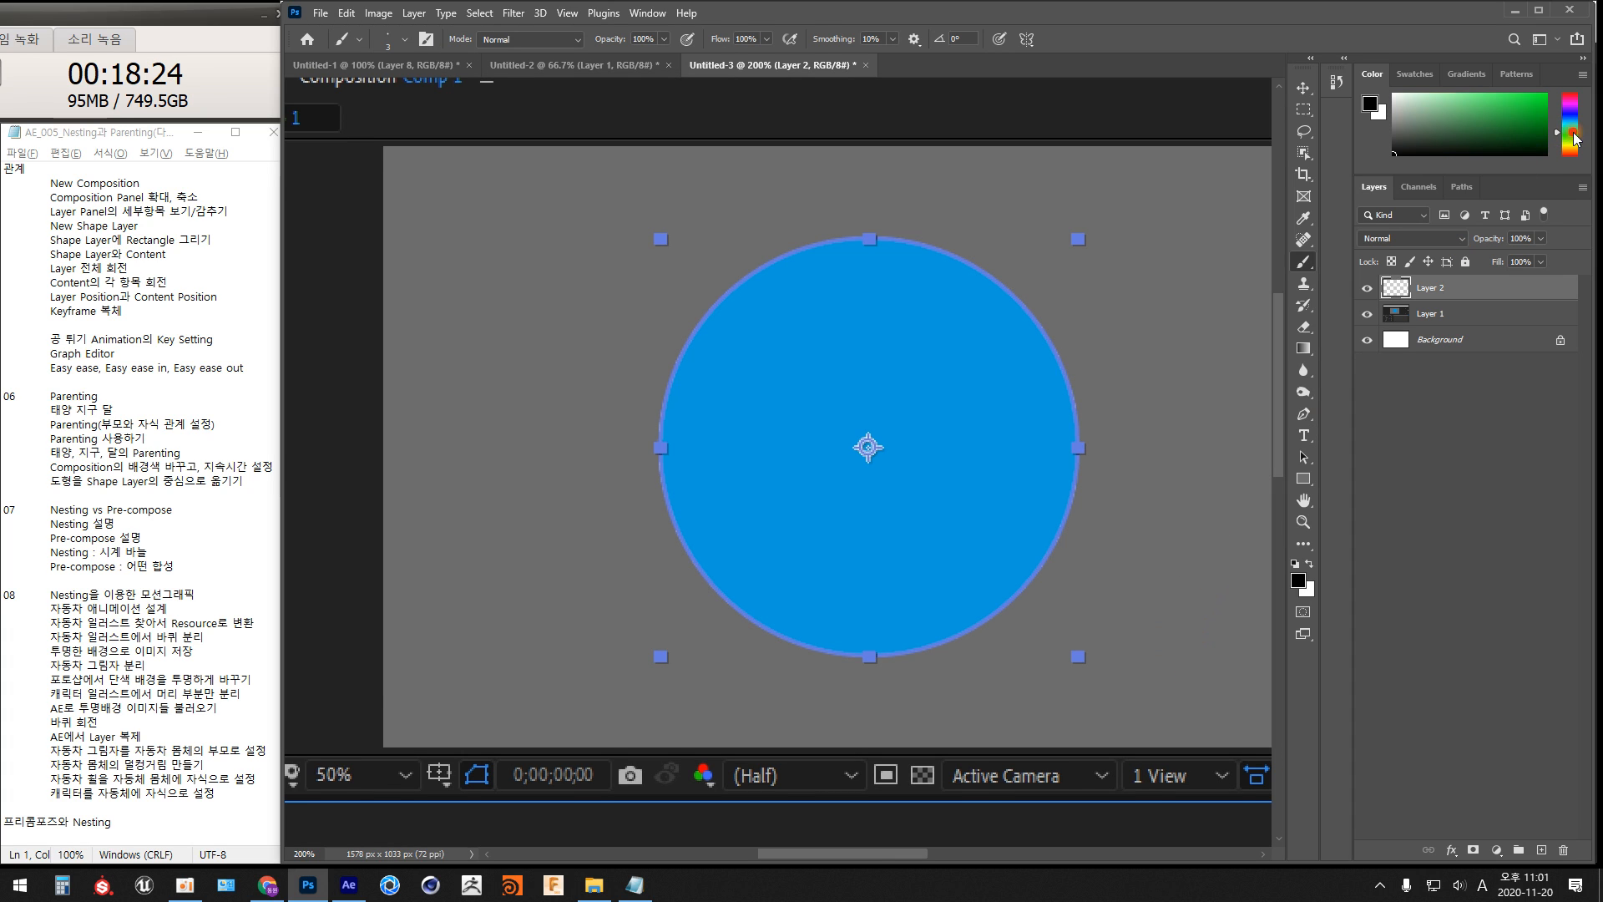
{"action": "key", "text": "Tab"}
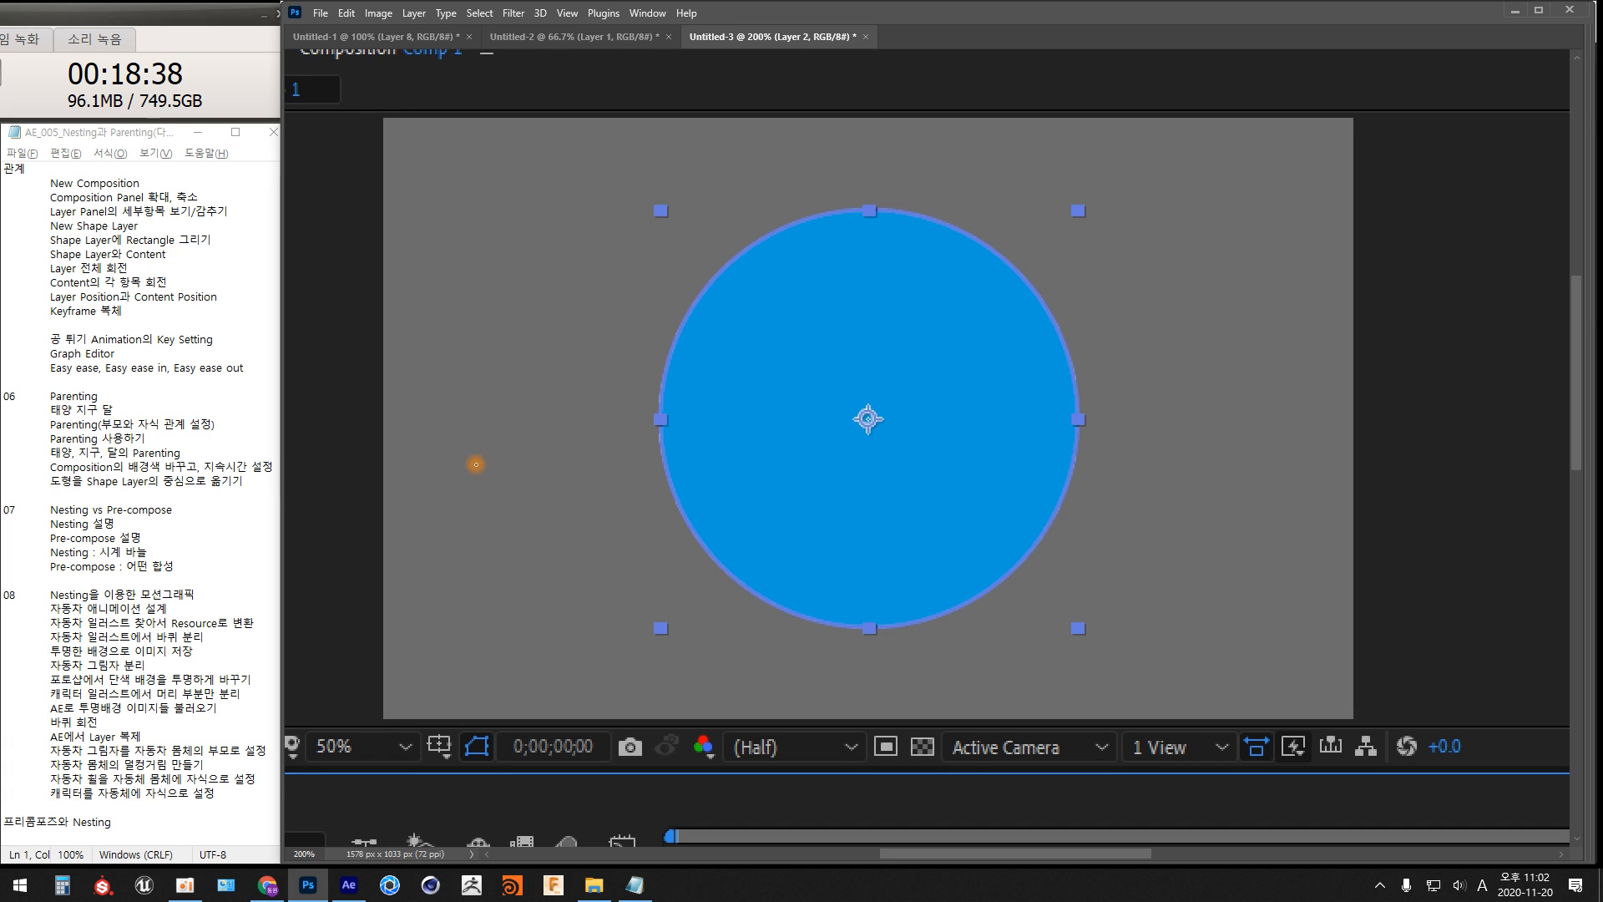
{"action": "key", "text": "Tab"}
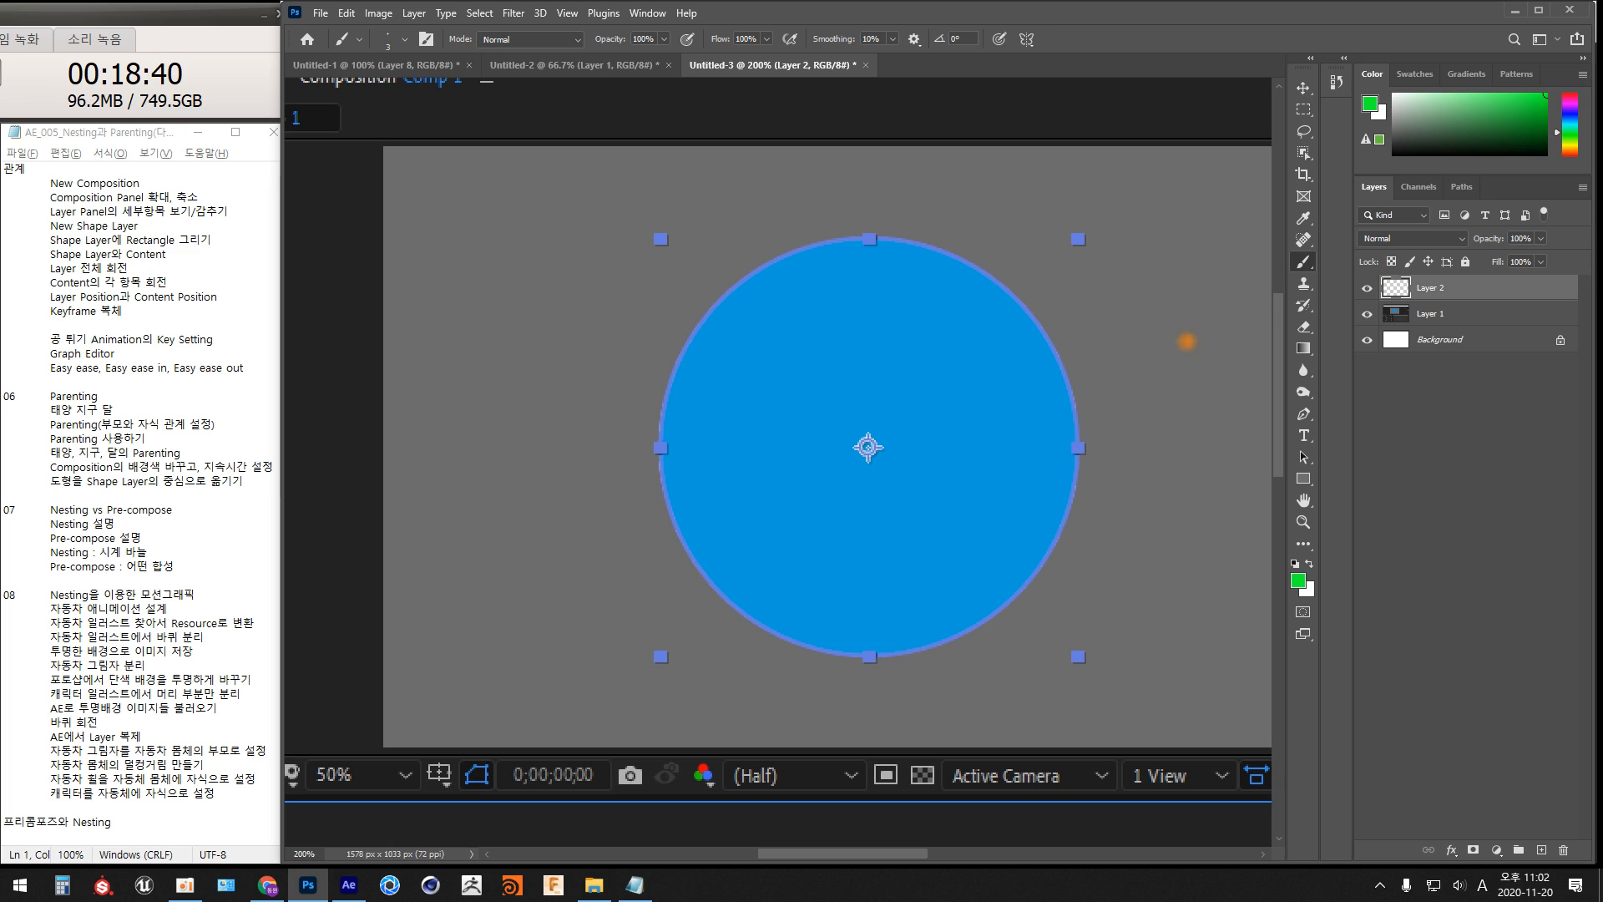
{"action": "key", "text": "Tab"}
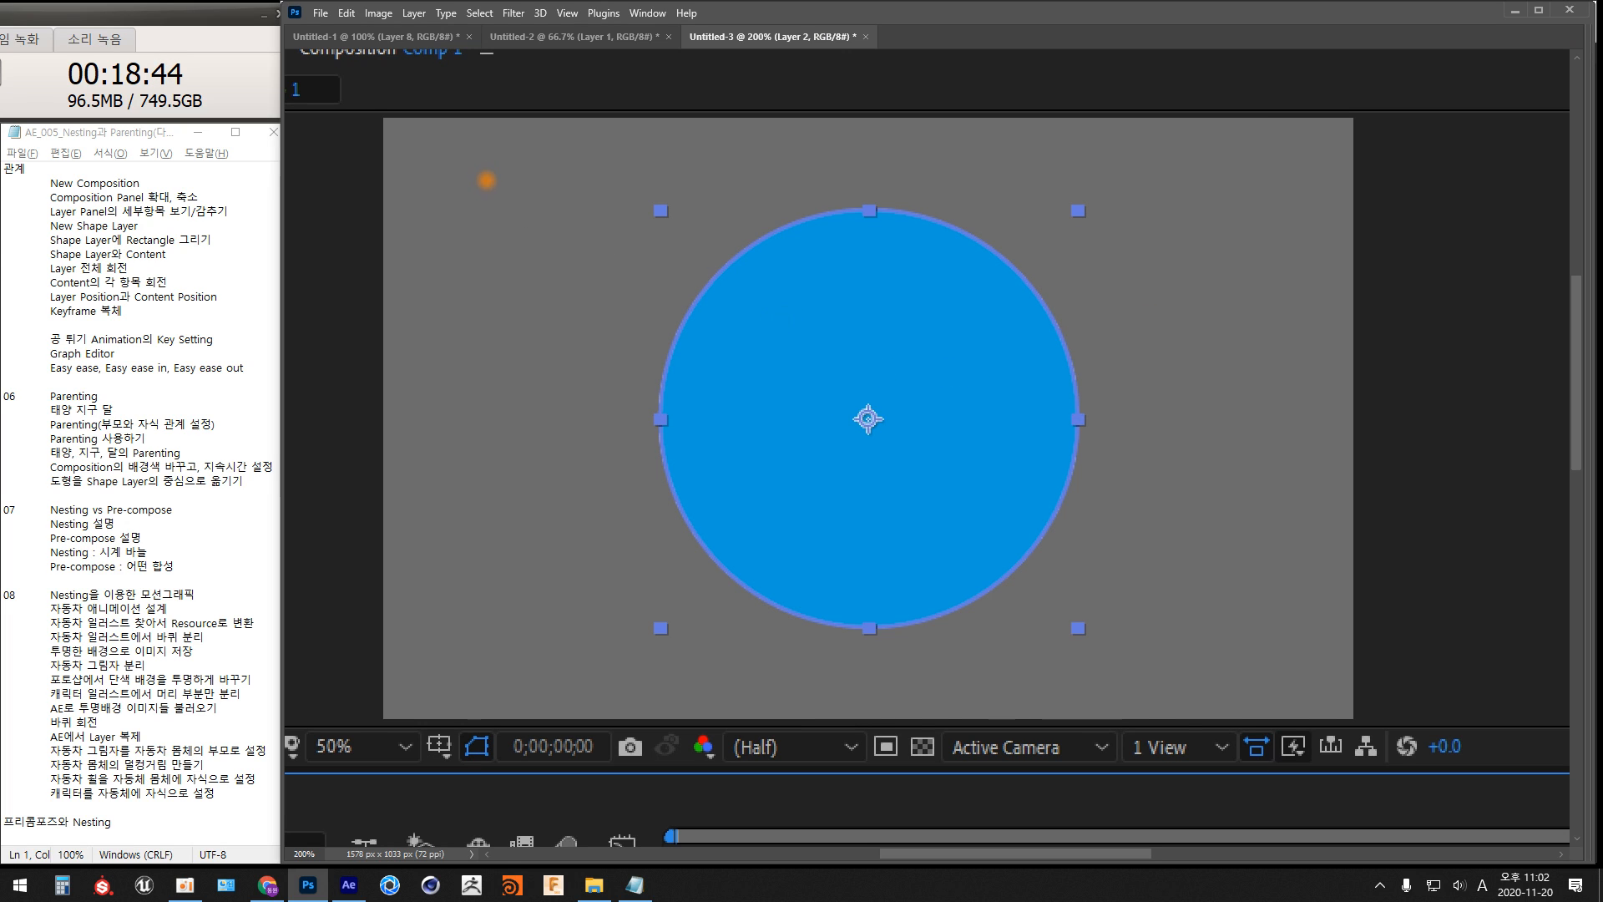
Mark the four corners of the gray composition frame and draw a cross at its center with the green brush
{"action": "mouse_move", "coordinate": [420, 120]}
{"action": "left_mouse_down"}
{"action": "mouse_move", "coordinate": [384, 121]}
{"action": "mouse_move", "coordinate": [385, 160]}
{"action": "left_mouse_up"}
{"action": "mouse_move", "coordinate": [385, 668]}
{"action": "left_mouse_down"}
{"action": "mouse_move", "coordinate": [389, 721]}
{"action": "mouse_move", "coordinate": [422, 719]}
{"action": "left_mouse_up"}
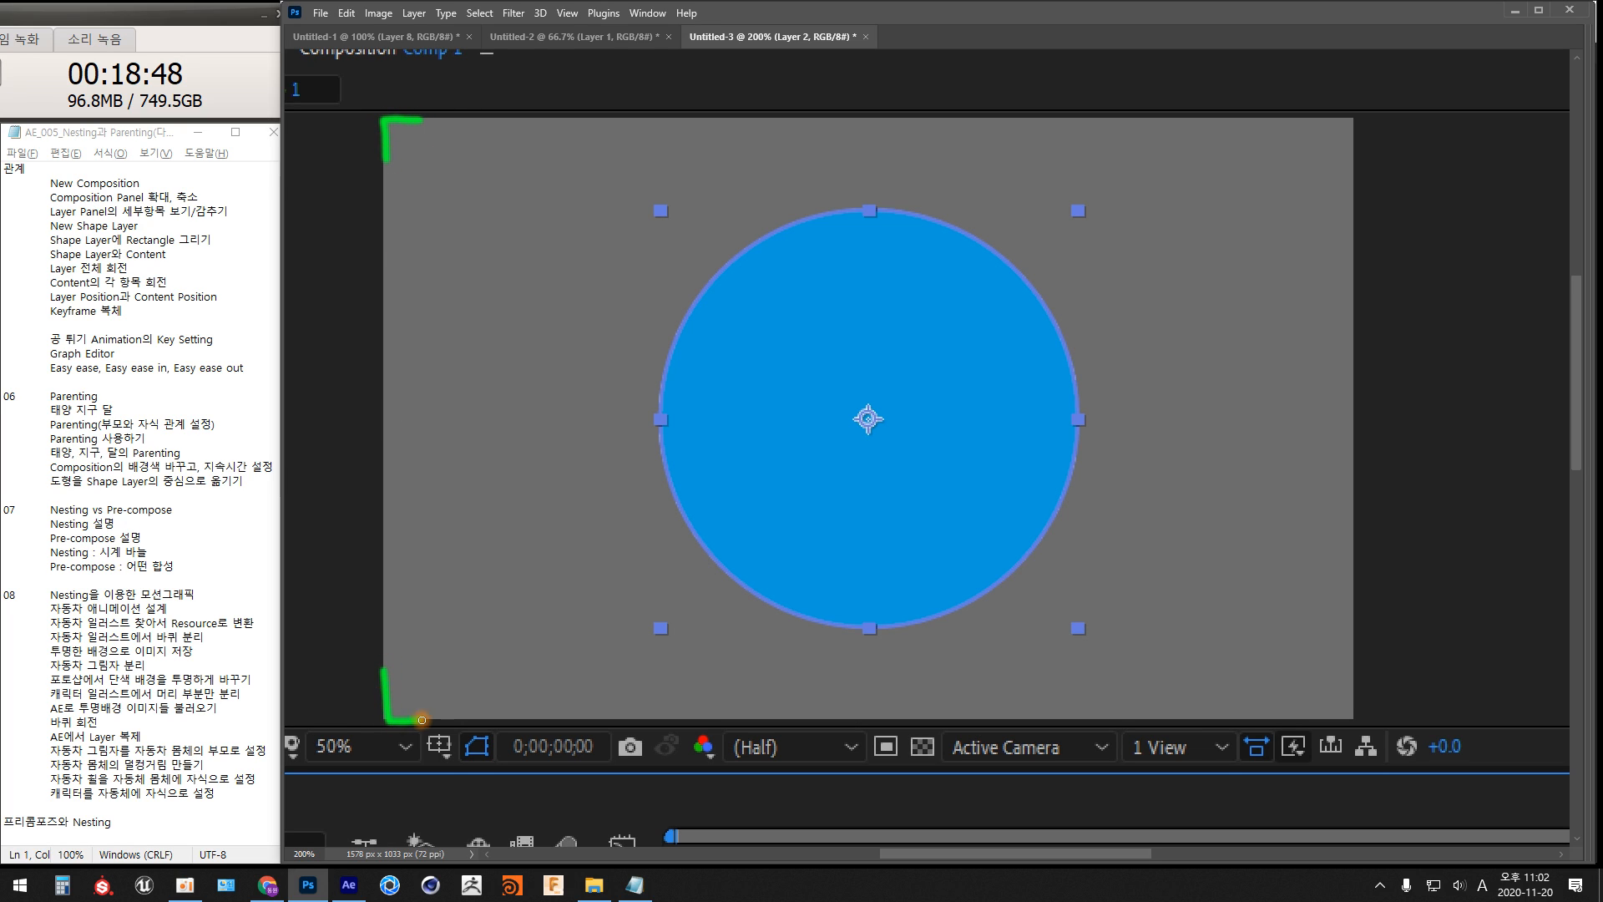
{"action": "mouse_move", "coordinate": [1307, 118]}
{"action": "left_mouse_down"}
{"action": "mouse_move", "coordinate": [1350, 121]}
{"action": "mouse_move", "coordinate": [1351, 167]}
{"action": "left_mouse_up"}
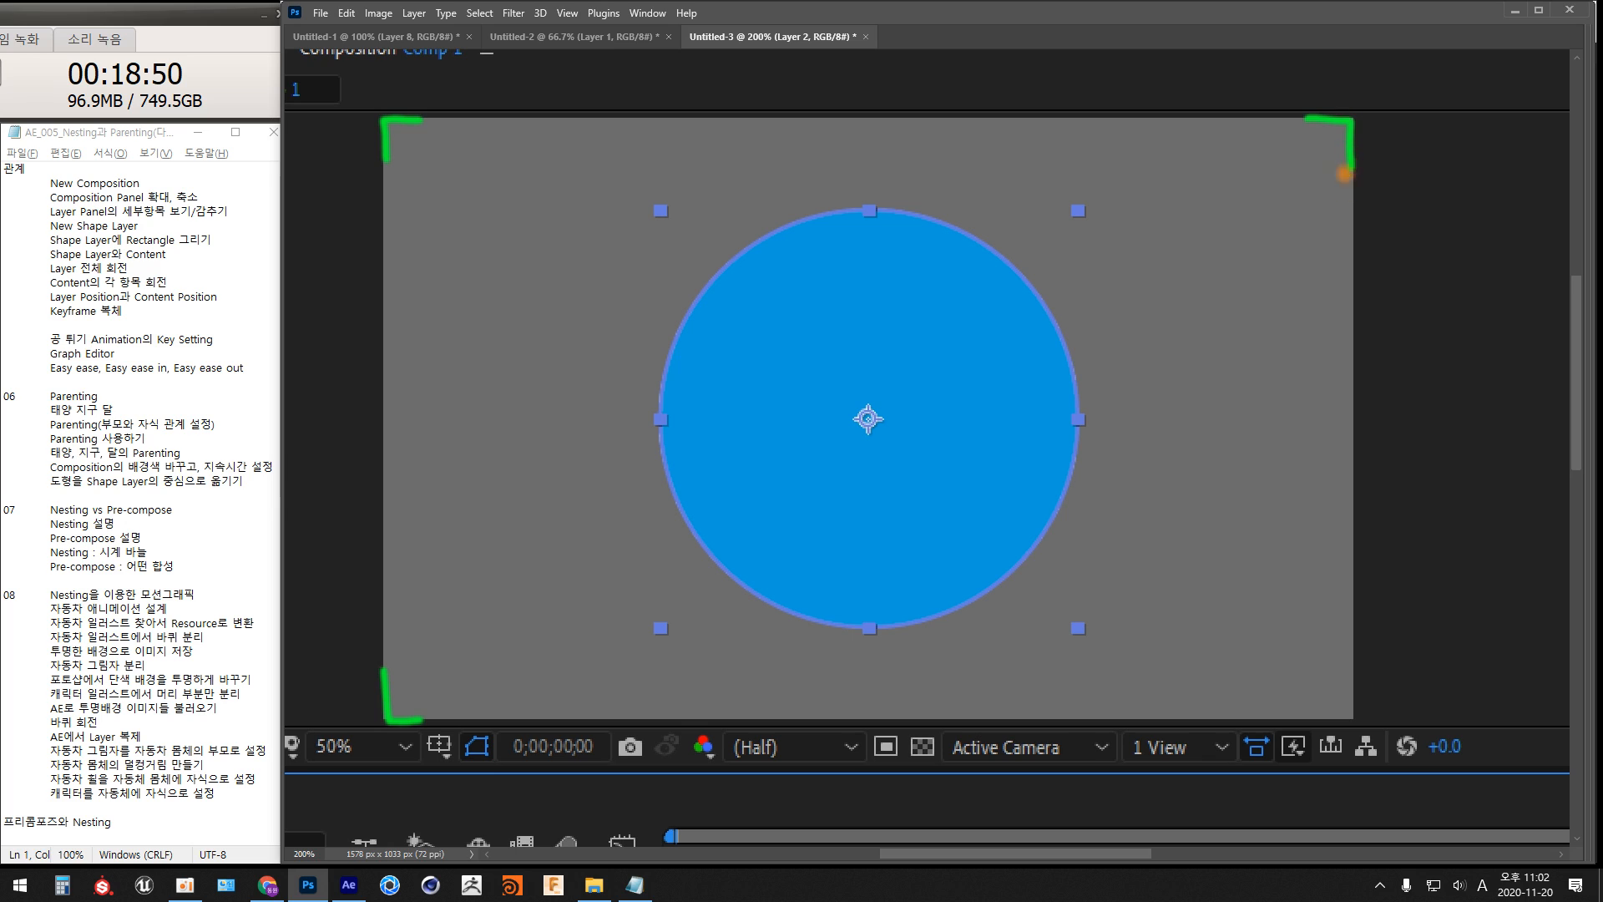
{"action": "mouse_move", "coordinate": [1350, 672]}
{"action": "left_mouse_down"}
{"action": "mouse_move", "coordinate": [1347, 712]}
{"action": "mouse_move", "coordinate": [1308, 716]}
{"action": "left_mouse_up"}
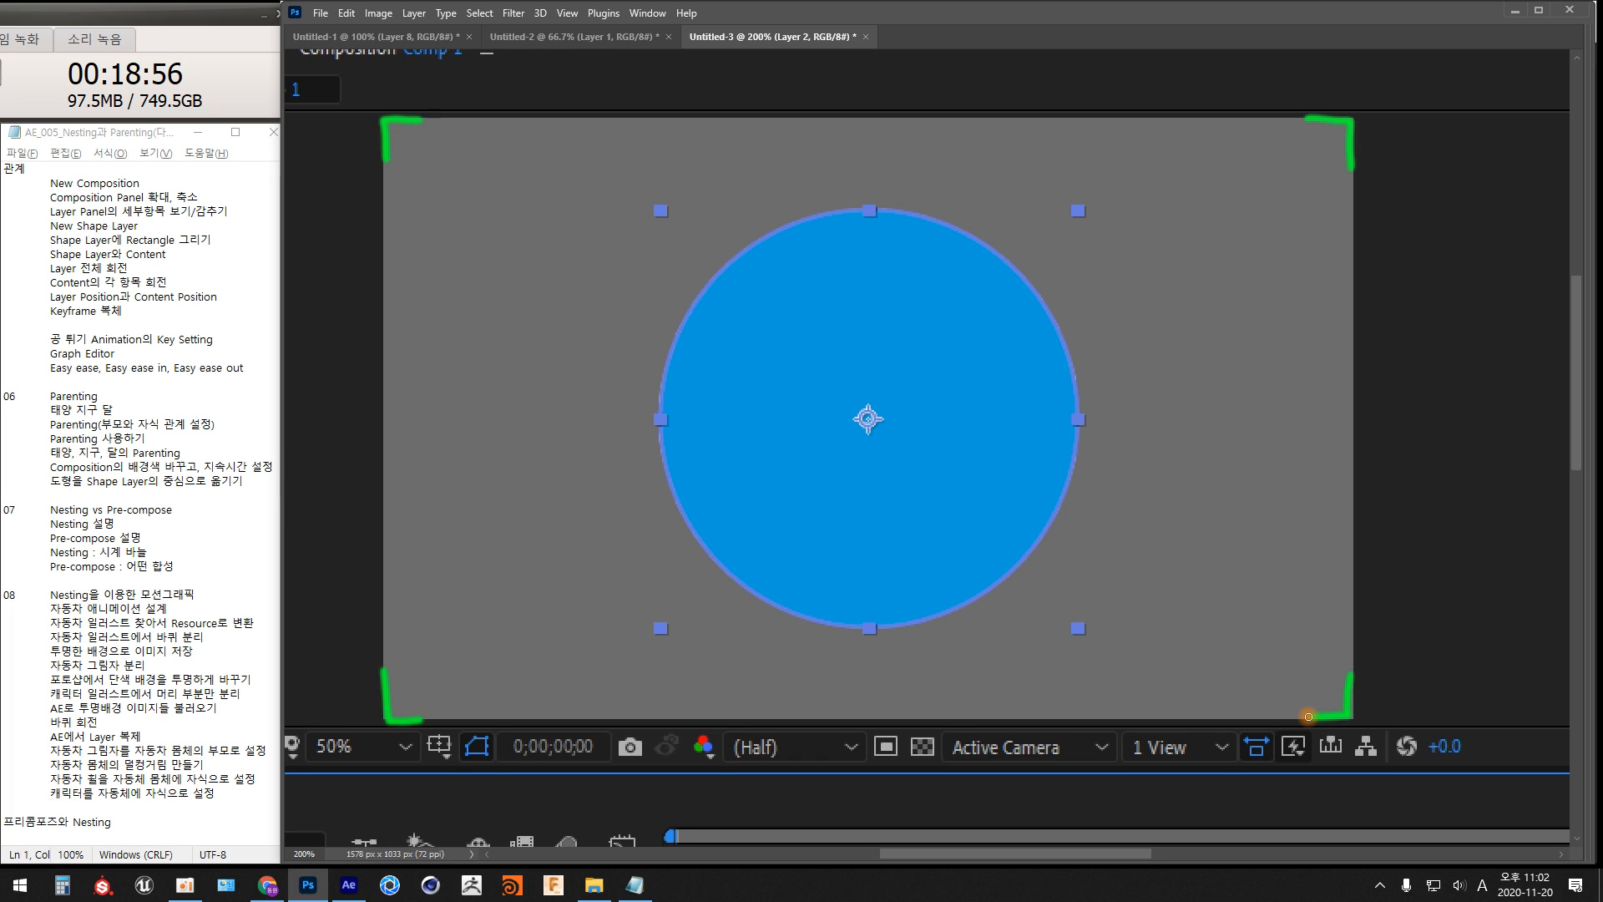
{"action": "mouse_move", "coordinate": [830, 419]}
{"action": "left_mouse_down"}
{"action": "mouse_move", "coordinate": [935, 419]}
{"action": "mouse_move", "coordinate": [875, 450]}
{"action": "mouse_move", "coordinate": [874, 504]}
{"action": "left_mouse_up"}
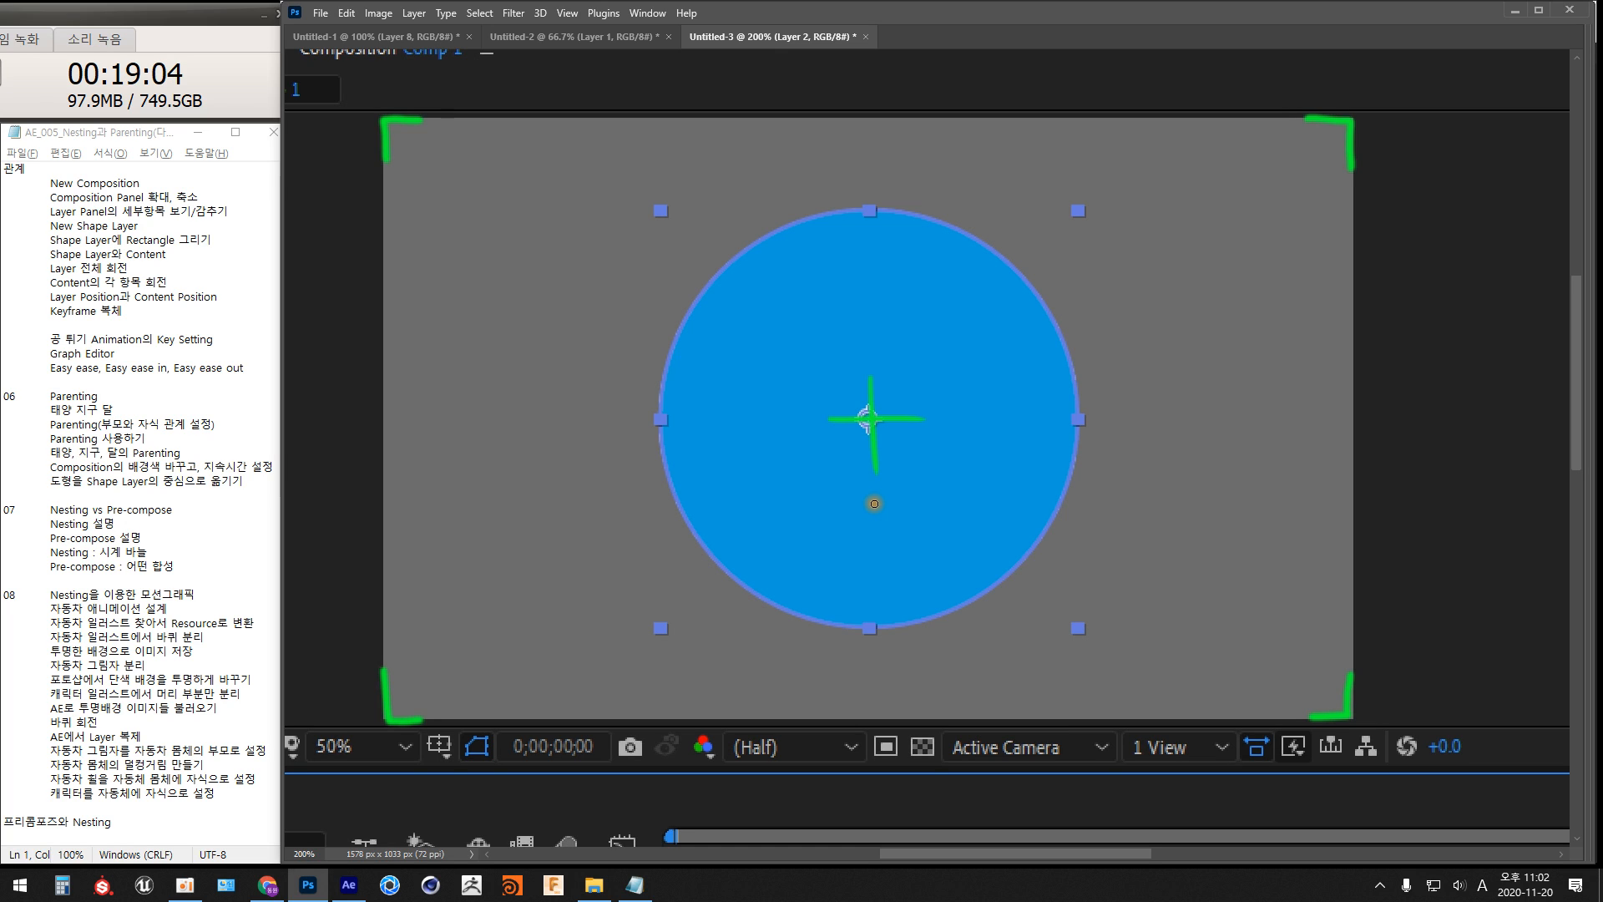
Write "(0.0) Layer" above the frame's upper-left corner and "1280" above the middle of its top edge
{"action": "mouse_move", "coordinate": [368, 76]}
{"action": "left_mouse_down"}
{"action": "mouse_move", "coordinate": [419, 80]}
{"action": "mouse_move", "coordinate": [431, 104]}
{"action": "mouse_move", "coordinate": [508, 95]}
{"action": "mouse_move", "coordinate": [493, 119]}
{"action": "mouse_move", "coordinate": [528, 89]}
{"action": "mouse_move", "coordinate": [532, 102]}
{"action": "mouse_move", "coordinate": [566, 88]}
{"action": "left_mouse_up"}
{"action": "left_click", "coordinate": [404, 92]}
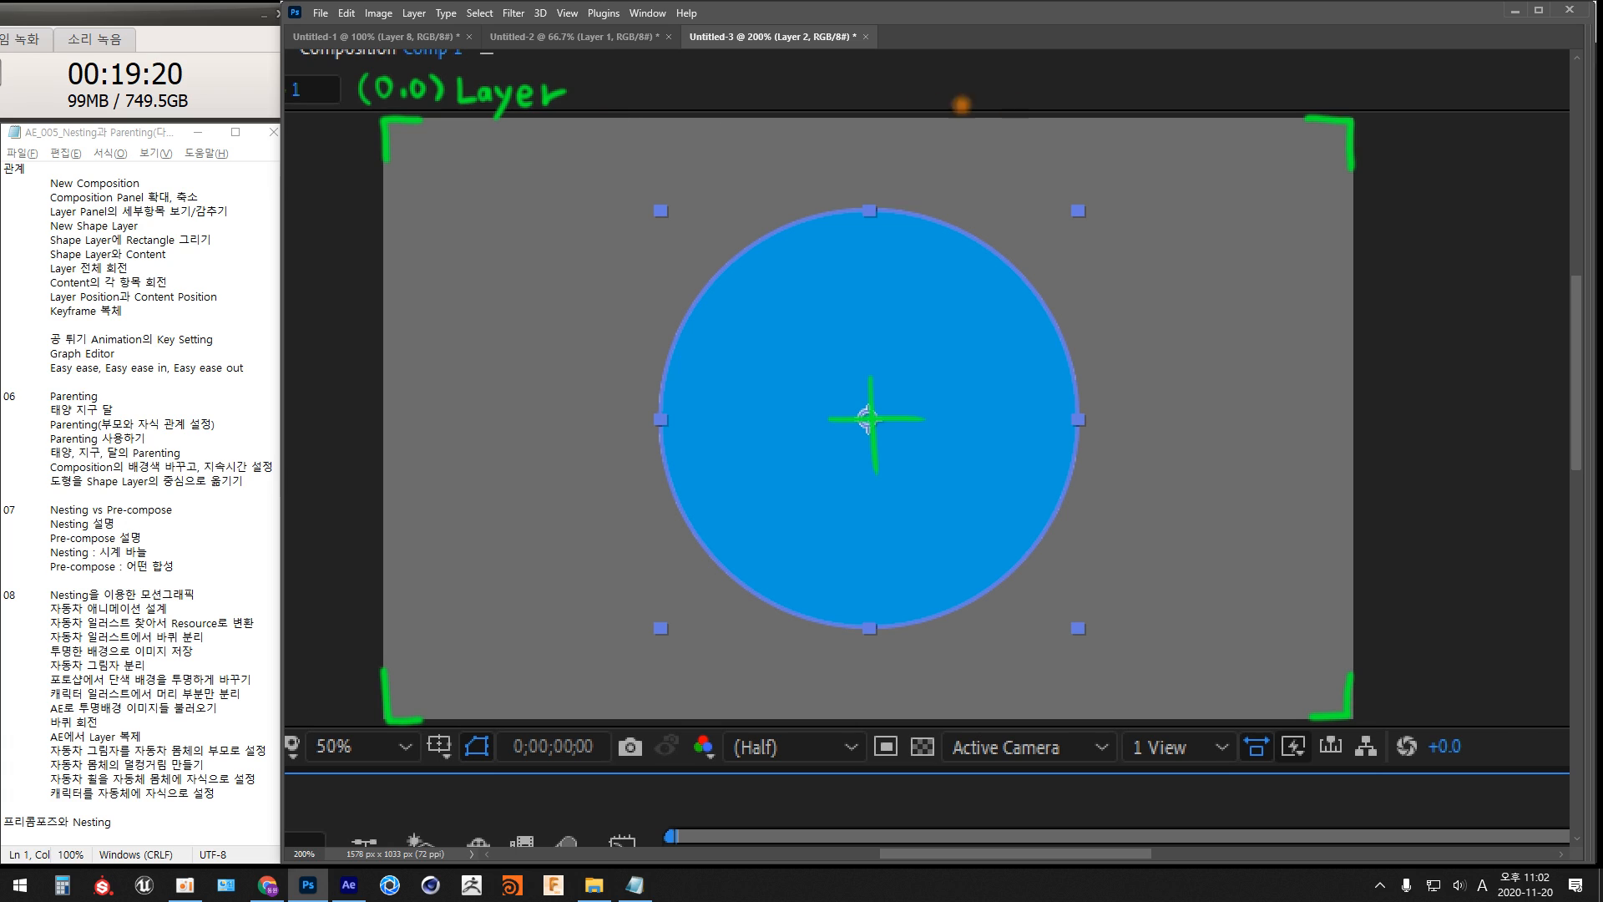
{"action": "mouse_move", "coordinate": [806, 83]}
{"action": "left_mouse_down"}
{"action": "mouse_move", "coordinate": [858, 77]}
{"action": "mouse_move", "coordinate": [859, 92]}
{"action": "mouse_move", "coordinate": [893, 84]}
{"action": "left_mouse_up"}
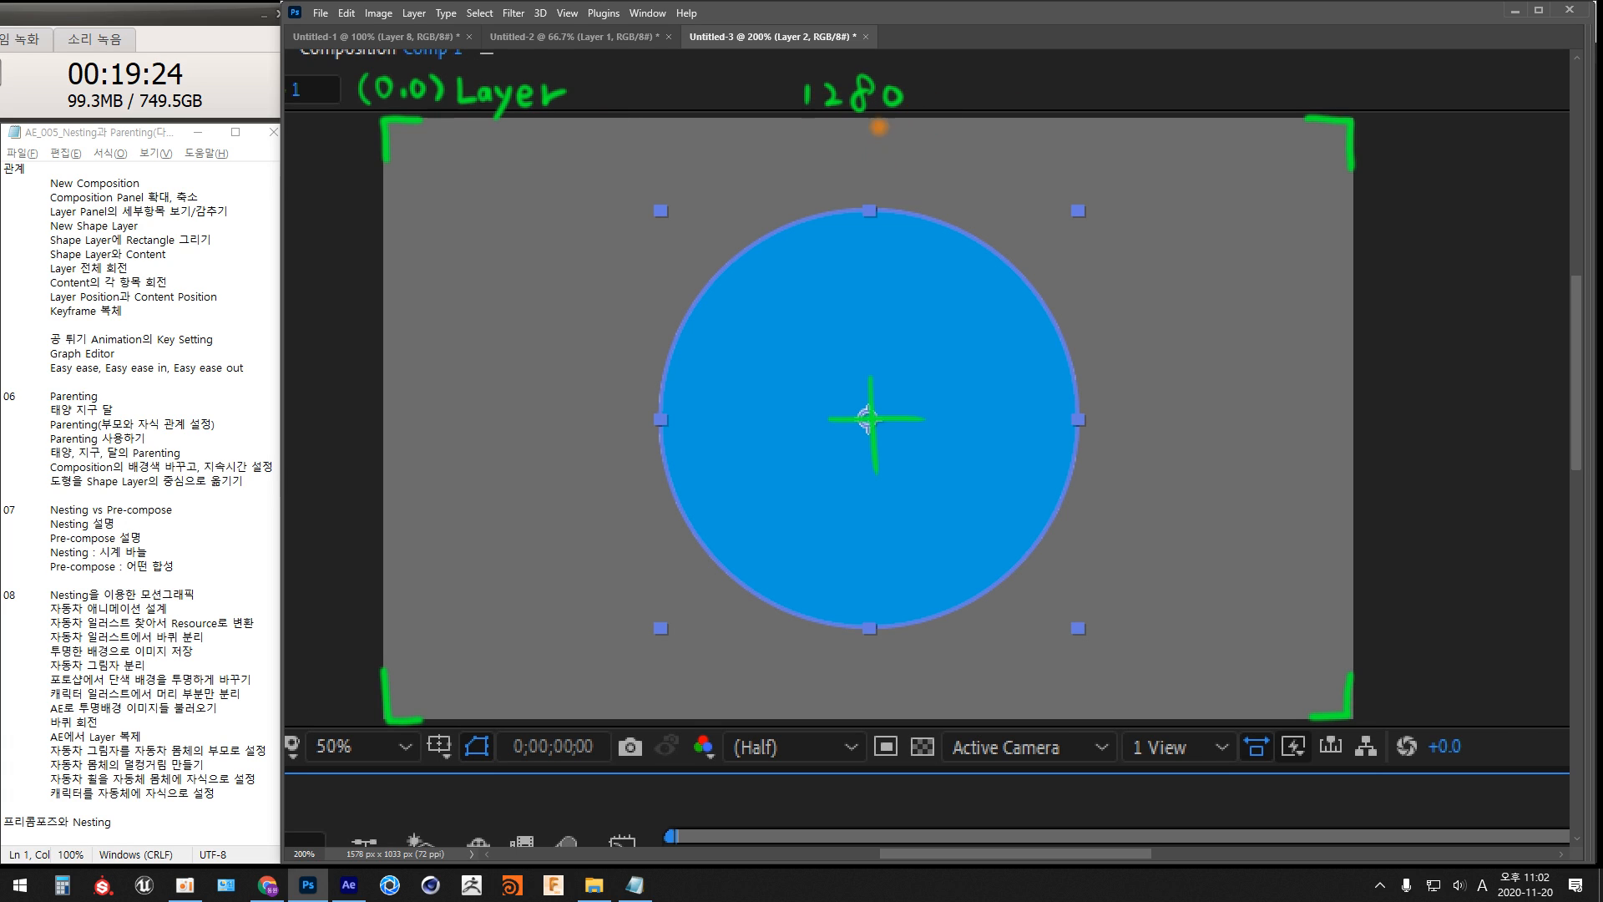
Draw a vertical line from the frame's top edge to its center and a double-headed arrow to the left edge labelled 640
{"action": "left_click_drag", "start_coordinate": [876, 125], "coordinate": [875, 417]}
{"action": "left_click_drag", "start_coordinate": [876, 142], "coordinate": [400, 147]}
{"action": "left_click_drag", "start_coordinate": [853, 132], "coordinate": [854, 155]}
{"action": "mouse_move", "coordinate": [624, 162]}
{"action": "left_mouse_down"}
{"action": "mouse_move", "coordinate": [614, 196]}
{"action": "mouse_move", "coordinate": [617, 179]}
{"action": "left_mouse_up"}
{"action": "mouse_move", "coordinate": [639, 163]}
{"action": "left_mouse_down"}
{"action": "mouse_move", "coordinate": [633, 184]}
{"action": "mouse_move", "coordinate": [656, 182]}
{"action": "left_mouse_up"}
{"action": "mouse_move", "coordinate": [648, 164]}
{"action": "left_mouse_down"}
{"action": "mouse_move", "coordinate": [646, 198]}
{"action": "mouse_move", "coordinate": [657, 174]}
{"action": "left_mouse_up"}
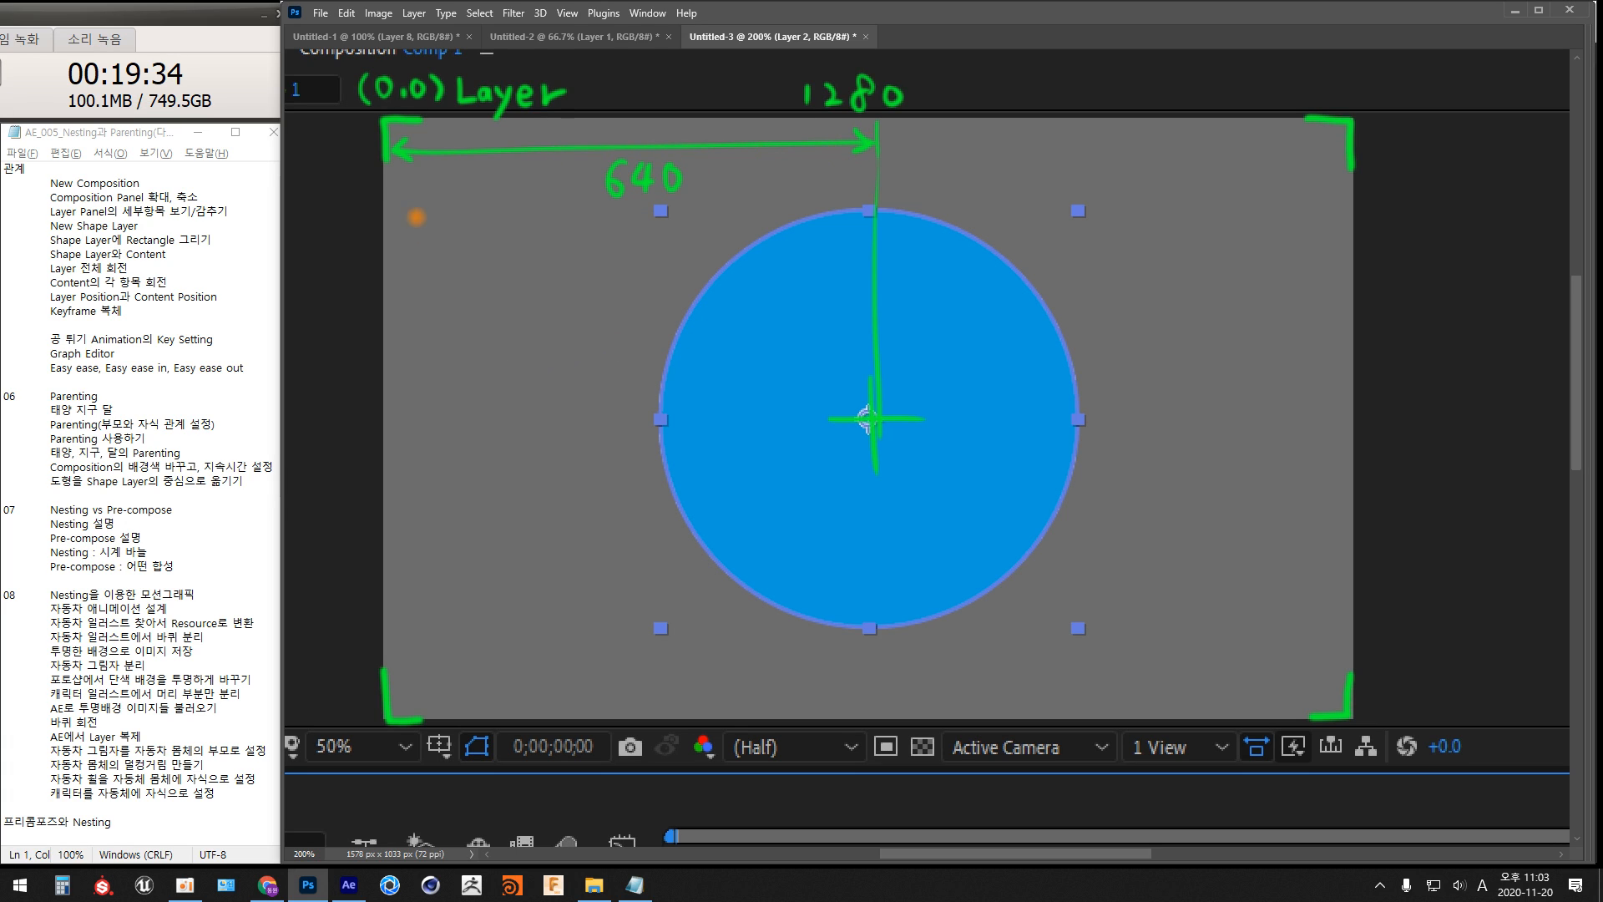
Draw a vertical double-headed arrow beside the frame's left edge, strike out its 768 label and write 720 below it
{"action": "left_click_drag", "start_coordinate": [368, 127], "coordinate": [361, 711]}
{"action": "left_click_drag", "start_coordinate": [307, 429], "coordinate": [317, 441]}
{"action": "mouse_move", "coordinate": [330, 407]}
{"action": "left_mouse_down"}
{"action": "mouse_move", "coordinate": [337, 435]}
{"action": "mouse_move", "coordinate": [348, 396]}
{"action": "left_mouse_up"}
{"action": "left_click_drag", "start_coordinate": [359, 137], "coordinate": [375, 136]}
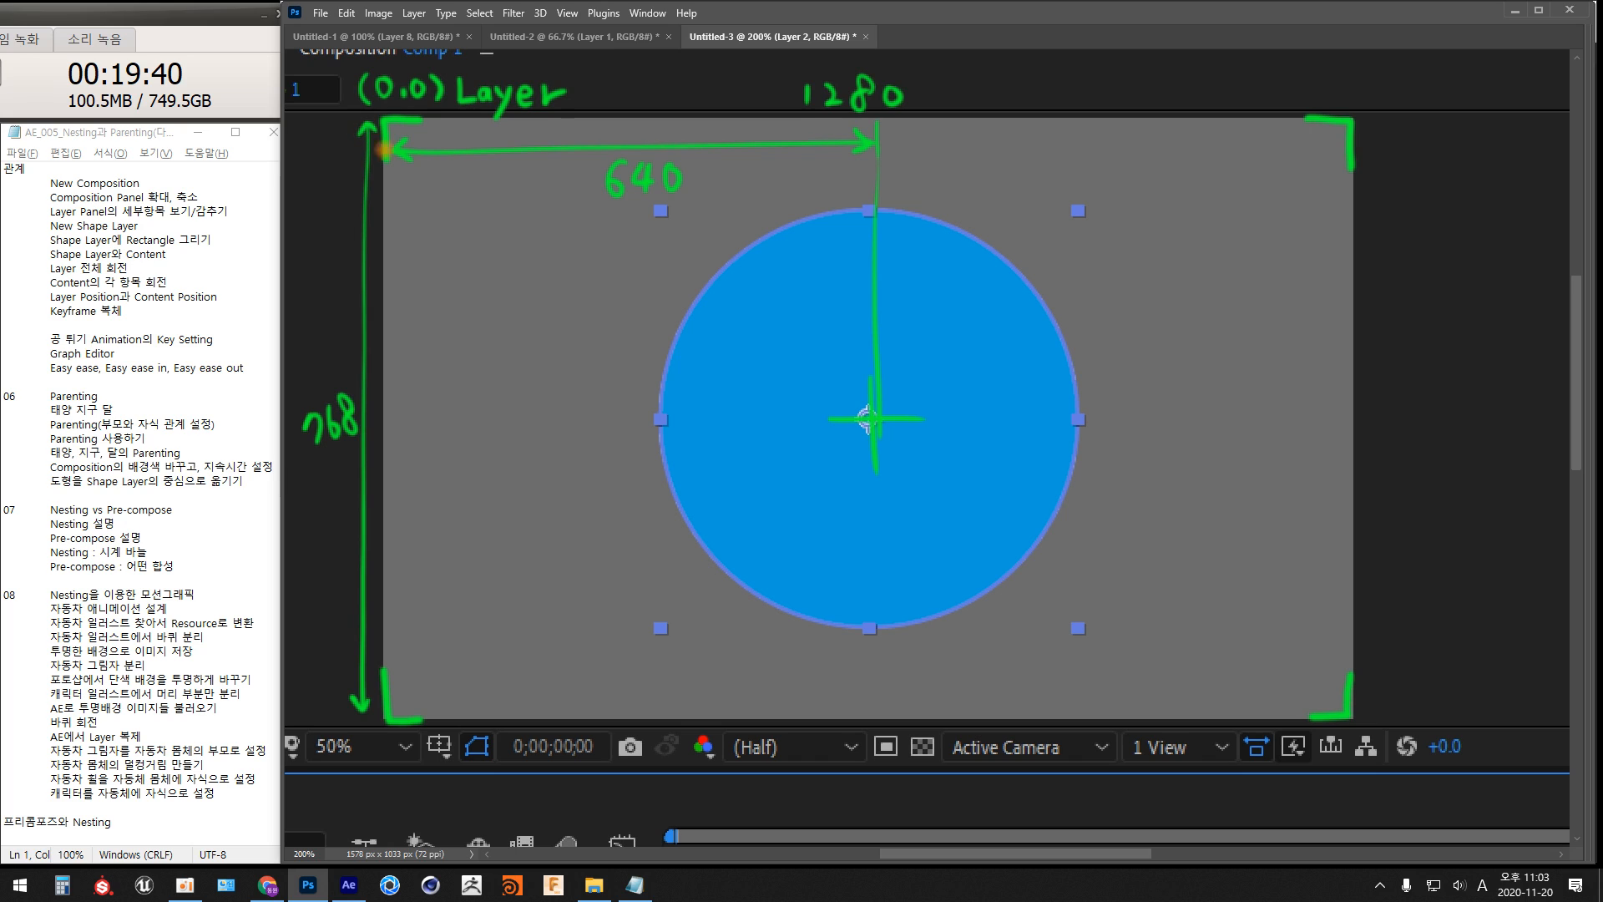
{"action": "left_click_drag", "start_coordinate": [351, 396], "coordinate": [408, 398]}
{"action": "left_click_drag", "start_coordinate": [304, 440], "coordinate": [351, 413]}
{"action": "mouse_move", "coordinate": [307, 487]}
{"action": "left_mouse_down"}
{"action": "mouse_move", "coordinate": [320, 475]}
{"action": "mouse_move", "coordinate": [314, 506]}
{"action": "mouse_move", "coordinate": [342, 496]}
{"action": "left_mouse_up"}
{"action": "mouse_move", "coordinate": [360, 460]}
{"action": "left_mouse_down"}
{"action": "mouse_move", "coordinate": [349, 493]}
{"action": "mouse_move", "coordinate": [367, 464]}
{"action": "left_mouse_up"}
Add an arrow to the value 360 halfway down the height line and a leader from the center labelled "(640.360) Layer"
{"action": "left_click_drag", "start_coordinate": [350, 392], "coordinate": [418, 401]}
{"action": "mouse_move", "coordinate": [405, 392]}
{"action": "left_mouse_down"}
{"action": "mouse_move", "coordinate": [441, 400]}
{"action": "mouse_move", "coordinate": [433, 422]}
{"action": "mouse_move", "coordinate": [477, 392]}
{"action": "left_mouse_up"}
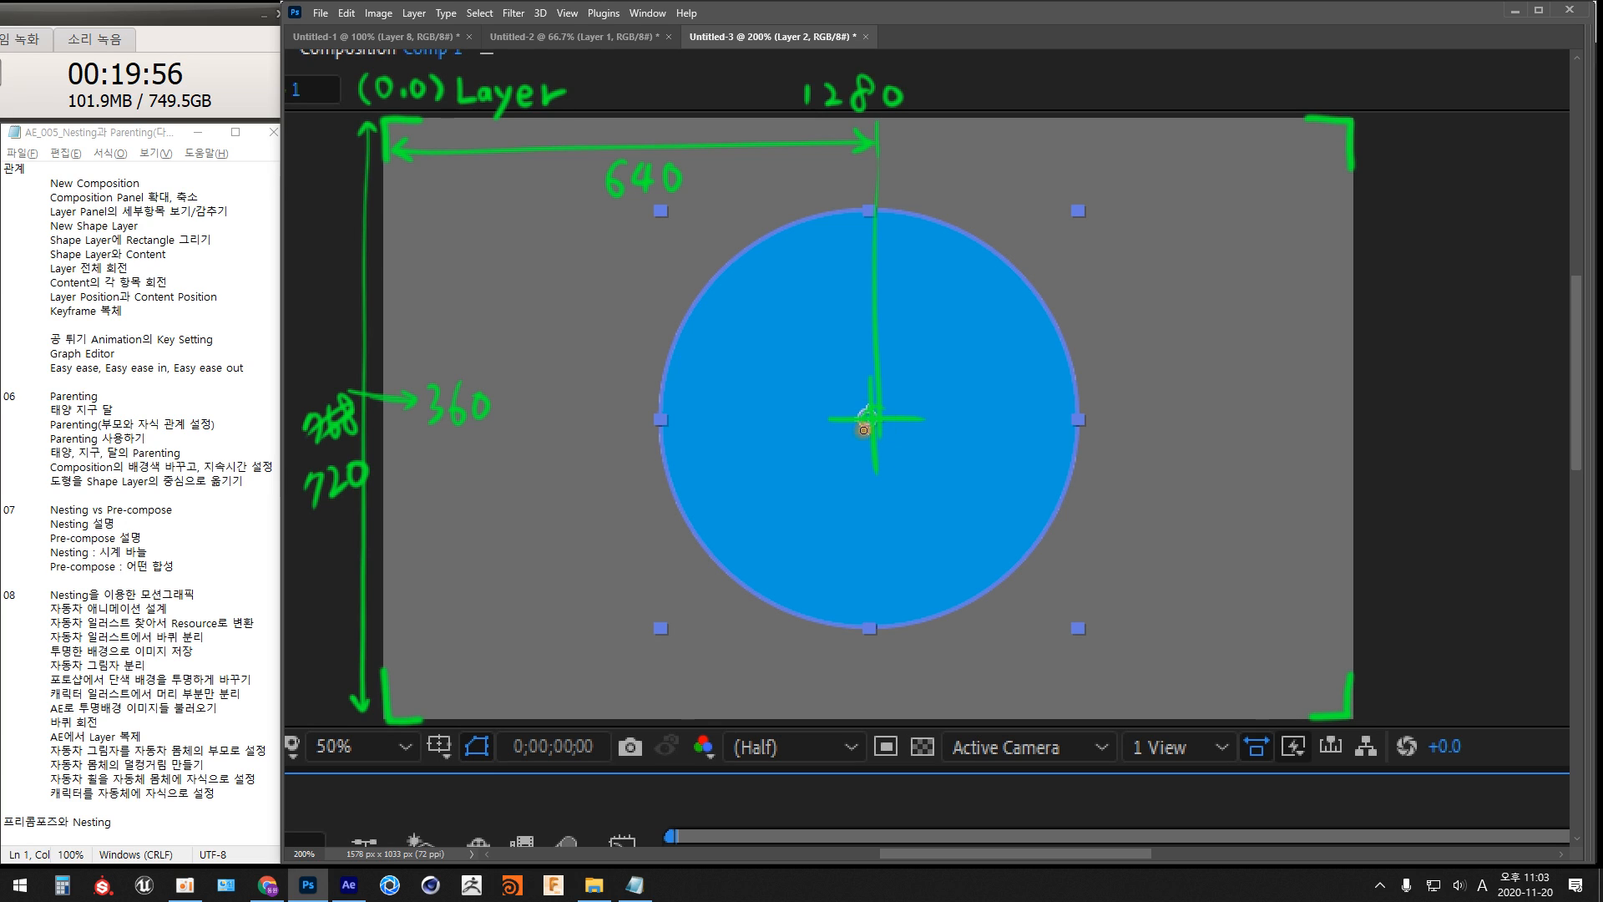
{"action": "mouse_move", "coordinate": [872, 428]}
{"action": "left_mouse_down"}
{"action": "mouse_move", "coordinate": [937, 353]}
{"action": "mouse_move", "coordinate": [984, 371]}
{"action": "mouse_move", "coordinate": [1098, 258]}
{"action": "mouse_move", "coordinate": [1338, 257]}
{"action": "mouse_move", "coordinate": [1366, 271]}
{"action": "mouse_move", "coordinate": [1351, 289]}
{"action": "mouse_move", "coordinate": [1424, 262]}
{"action": "left_mouse_up"}
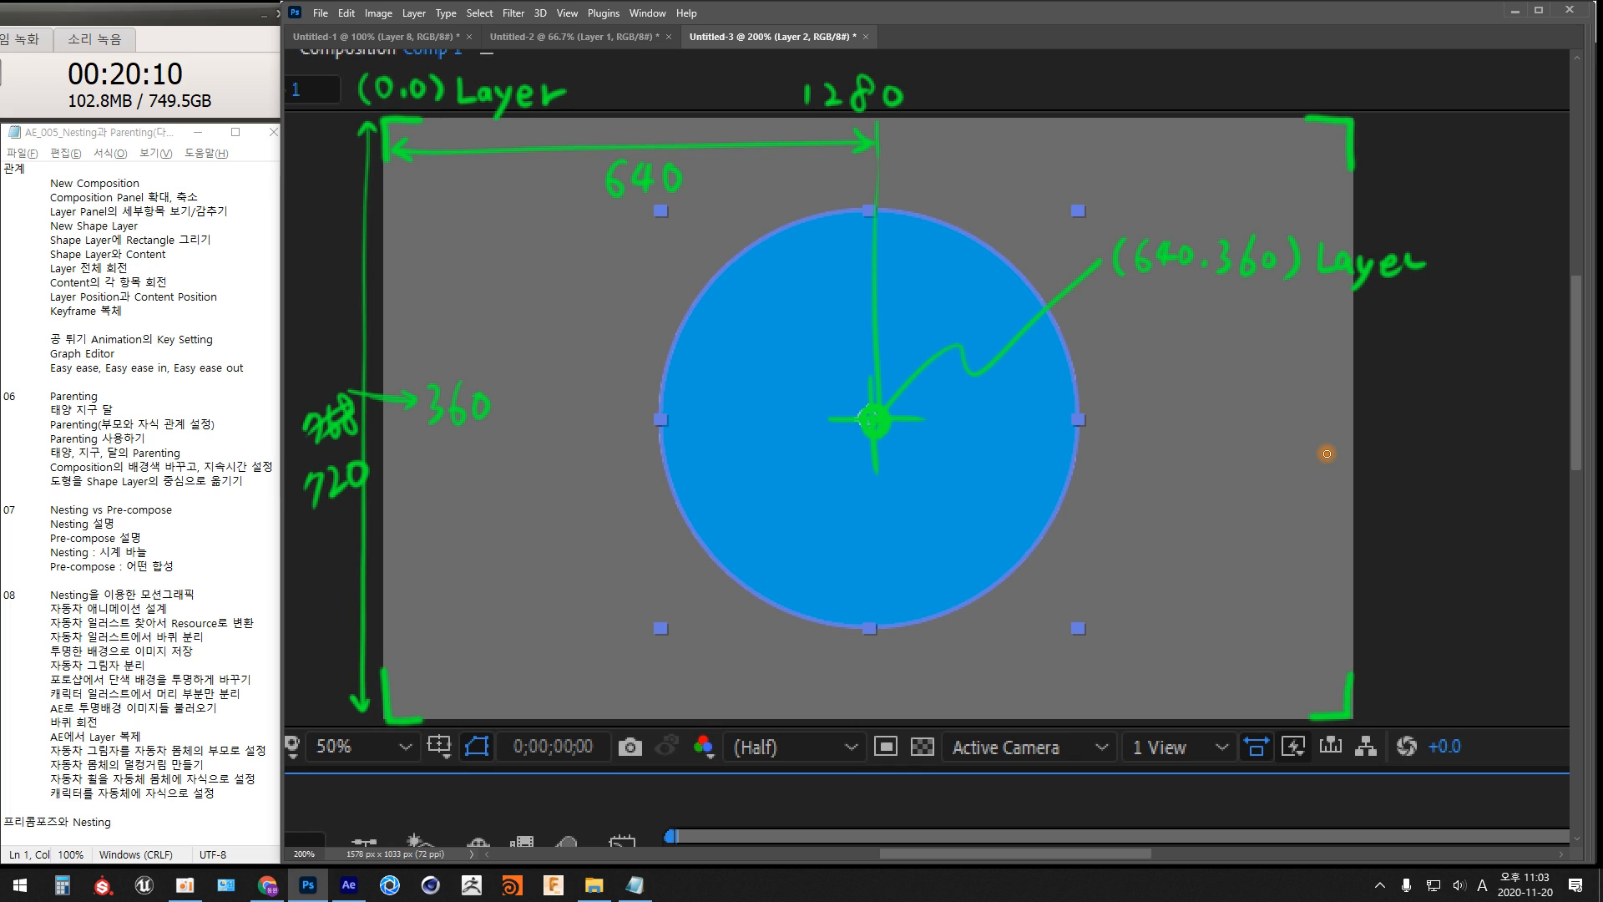
Set the brush color to red and draw a cross at the circle's center with a leader labelled "(0.0) shape"
{"action": "key", "text": "Tab"}
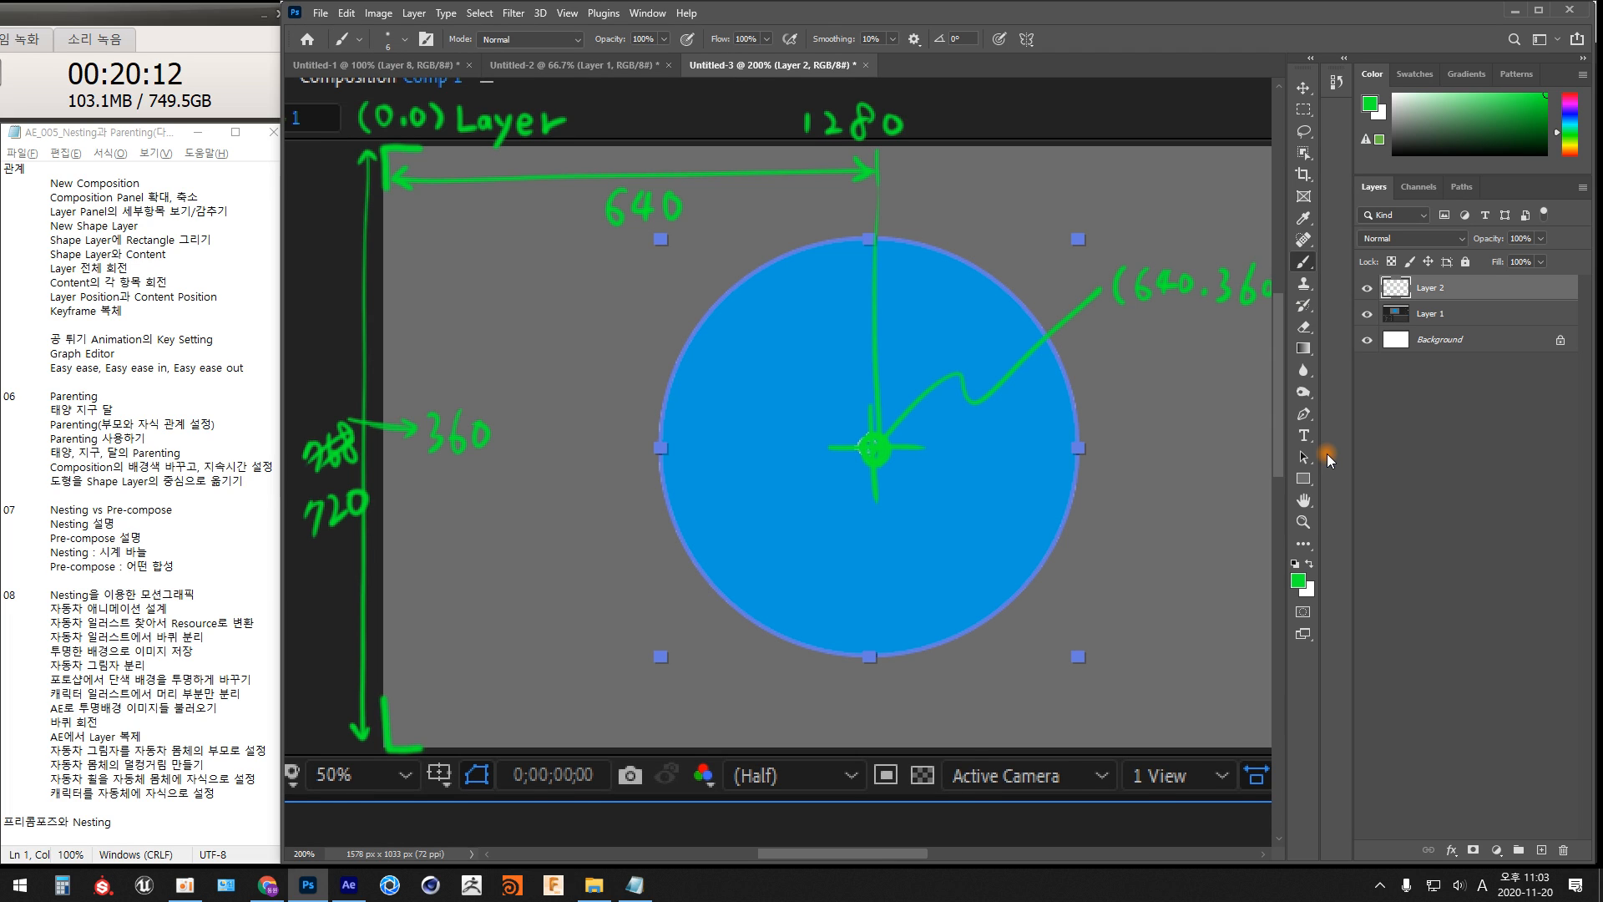
{"action": "left_click", "coordinate": [1569, 94]}
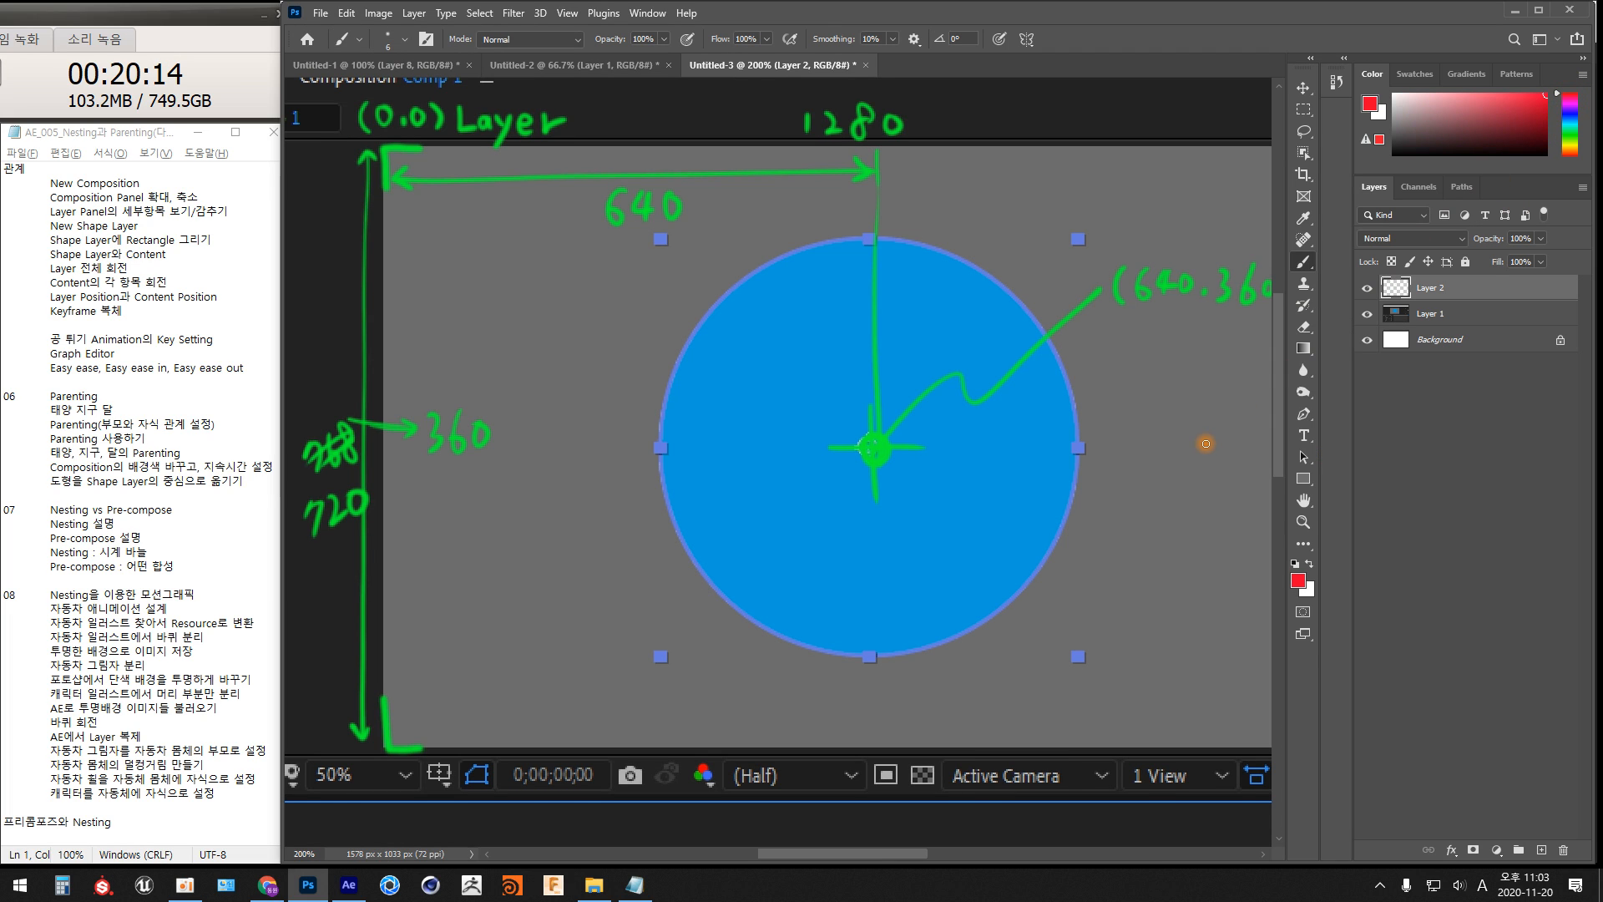
{"action": "key", "text": "Tab"}
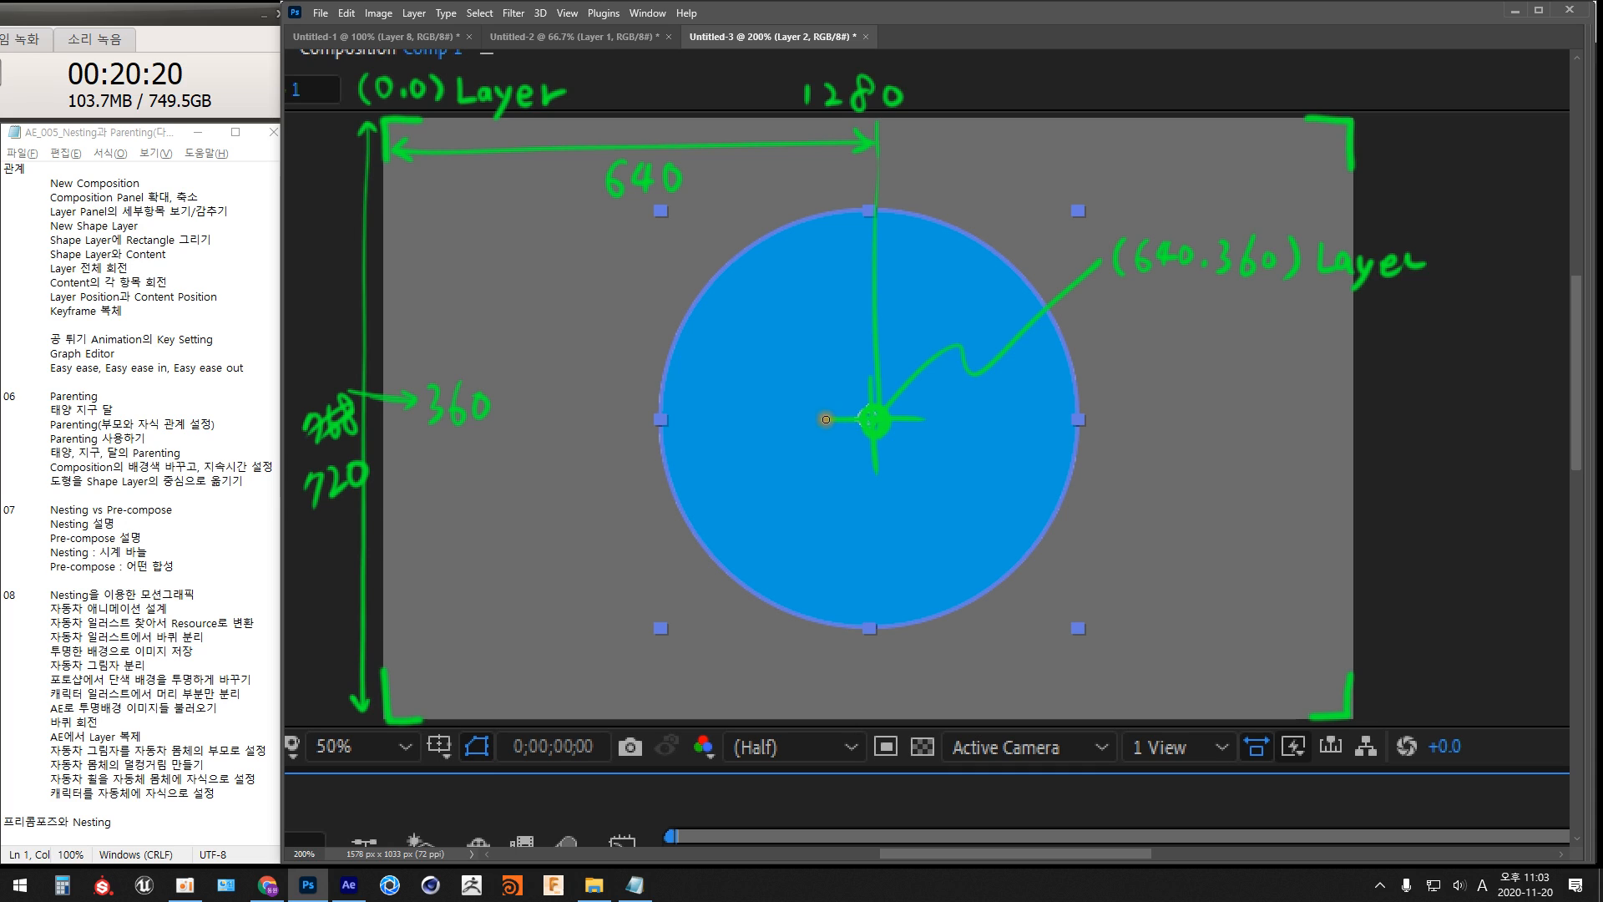
{"action": "mouse_move", "coordinate": [829, 422]}
{"action": "left_mouse_down"}
{"action": "mouse_move", "coordinate": [910, 420]}
{"action": "mouse_move", "coordinate": [875, 417]}
{"action": "mouse_move", "coordinate": [881, 471]}
{"action": "mouse_move", "coordinate": [952, 458]}
{"action": "mouse_move", "coordinate": [1133, 569]}
{"action": "mouse_move", "coordinate": [1147, 533]}
{"action": "mouse_move", "coordinate": [1191, 537]}
{"action": "mouse_move", "coordinate": [1208, 560]}
{"action": "mouse_move", "coordinate": [1321, 560]}
{"action": "left_mouse_up"}
{"action": "left_click", "coordinate": [1172, 550]}
{"action": "left_click", "coordinate": [1274, 568]}
{"action": "mouse_move", "coordinate": [1327, 541]}
{"action": "left_mouse_down"}
{"action": "mouse_move", "coordinate": [1331, 595]}
{"action": "mouse_move", "coordinate": [1340, 545]}
{"action": "mouse_move", "coordinate": [1396, 571]}
{"action": "left_mouse_up"}
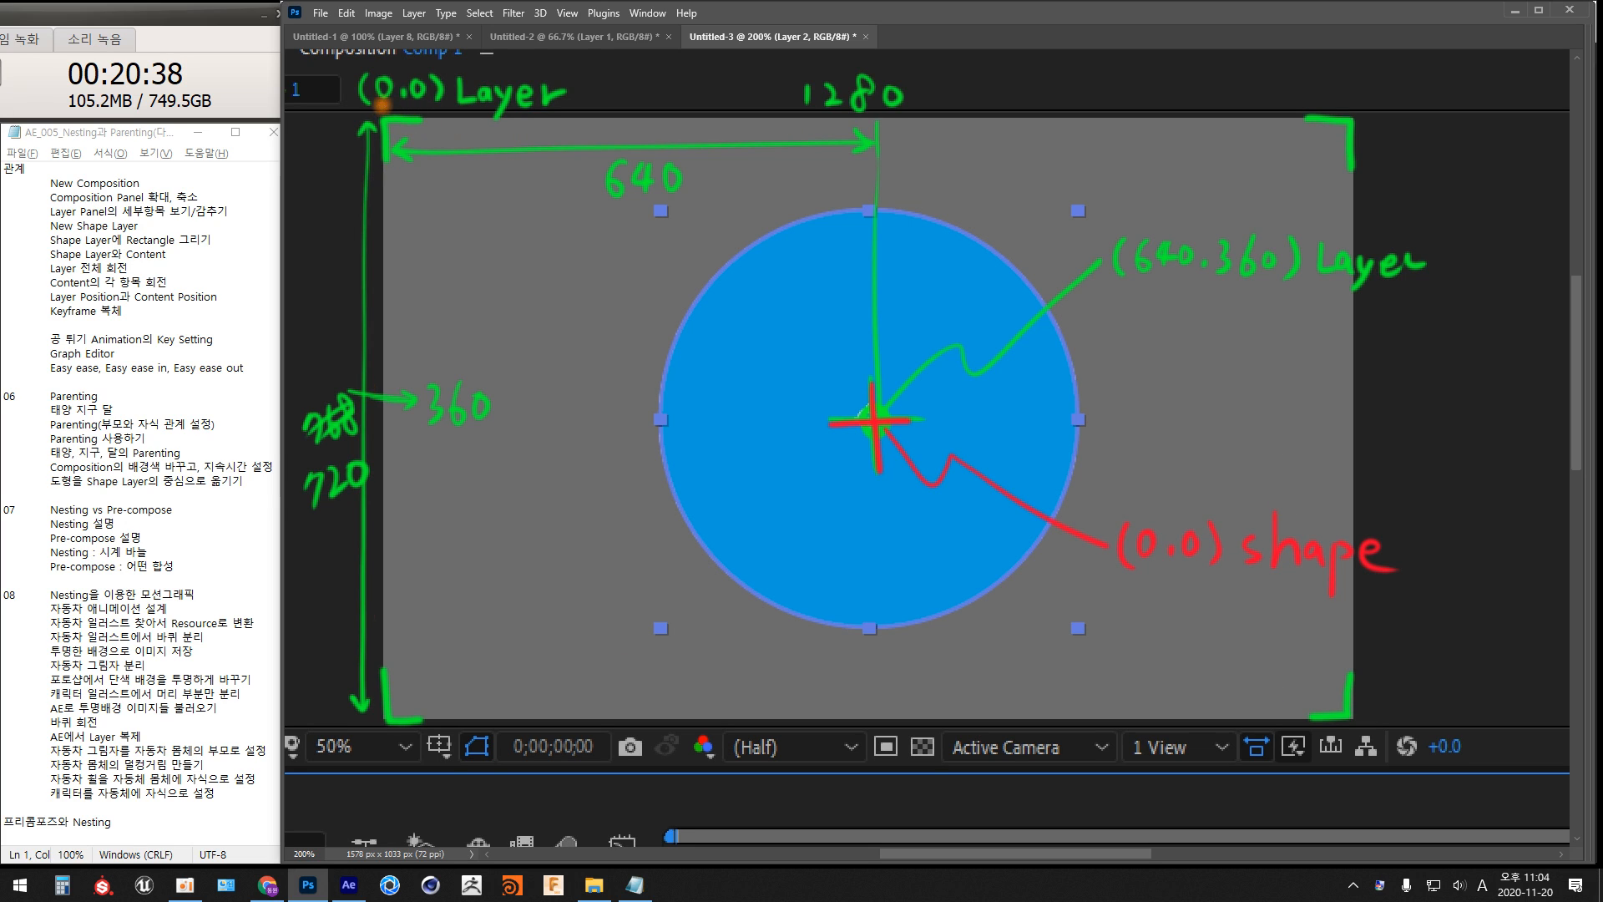
Emphasize the circle's center and underline the layer's (0.0), 640, 360 and the shape's (0.0) in red
{"action": "left_click_drag", "start_coordinate": [376, 107], "coordinate": [438, 105]}
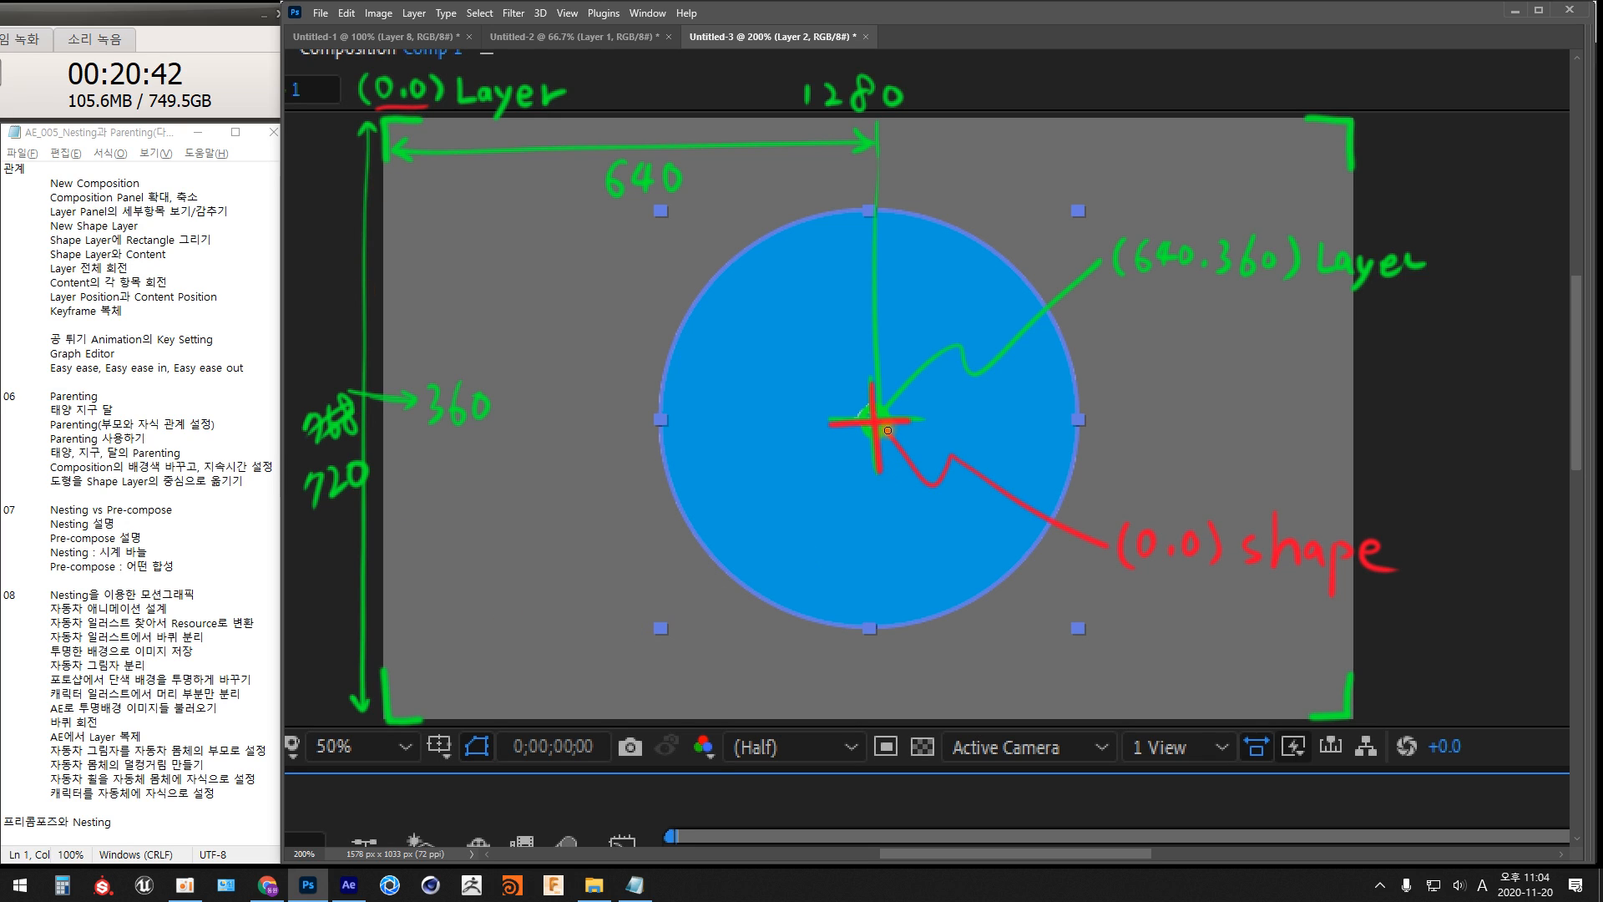
{"action": "left_click_drag", "start_coordinate": [889, 422], "coordinate": [878, 429]}
{"action": "left_click_drag", "start_coordinate": [601, 200], "coordinate": [661, 201]}
{"action": "left_click_drag", "start_coordinate": [427, 426], "coordinate": [484, 426]}
{"action": "left_click_drag", "start_coordinate": [1116, 571], "coordinate": [1186, 572]}
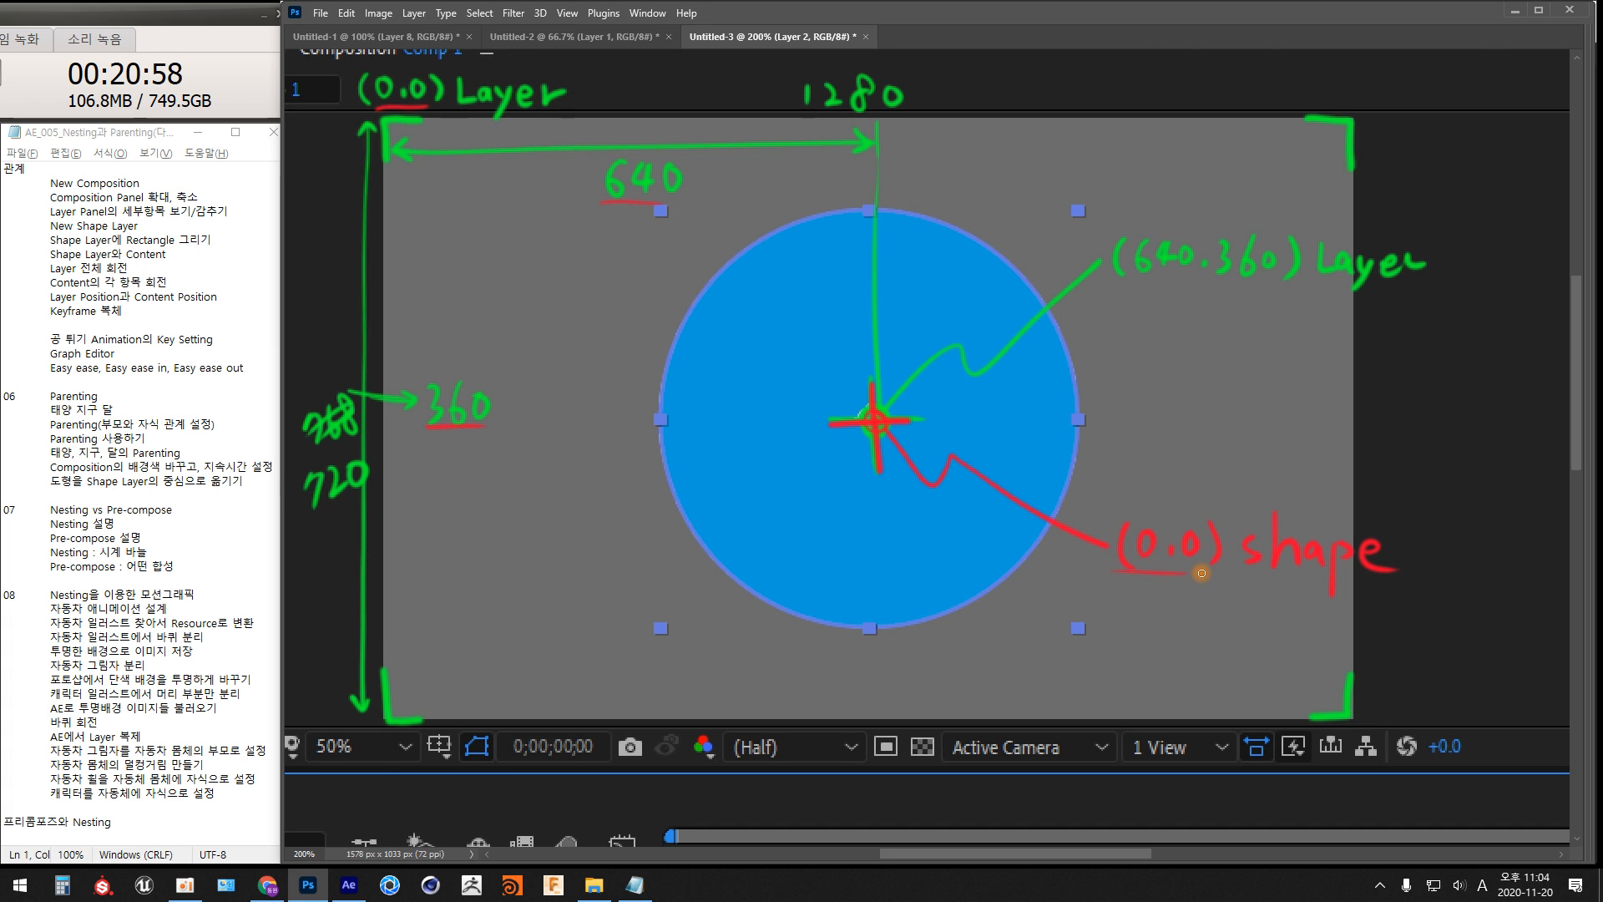
Switch to After Effects and set the X position under Transform: Ellipse 1 to -640
{"action": "key", "text": "alt+Tab"}
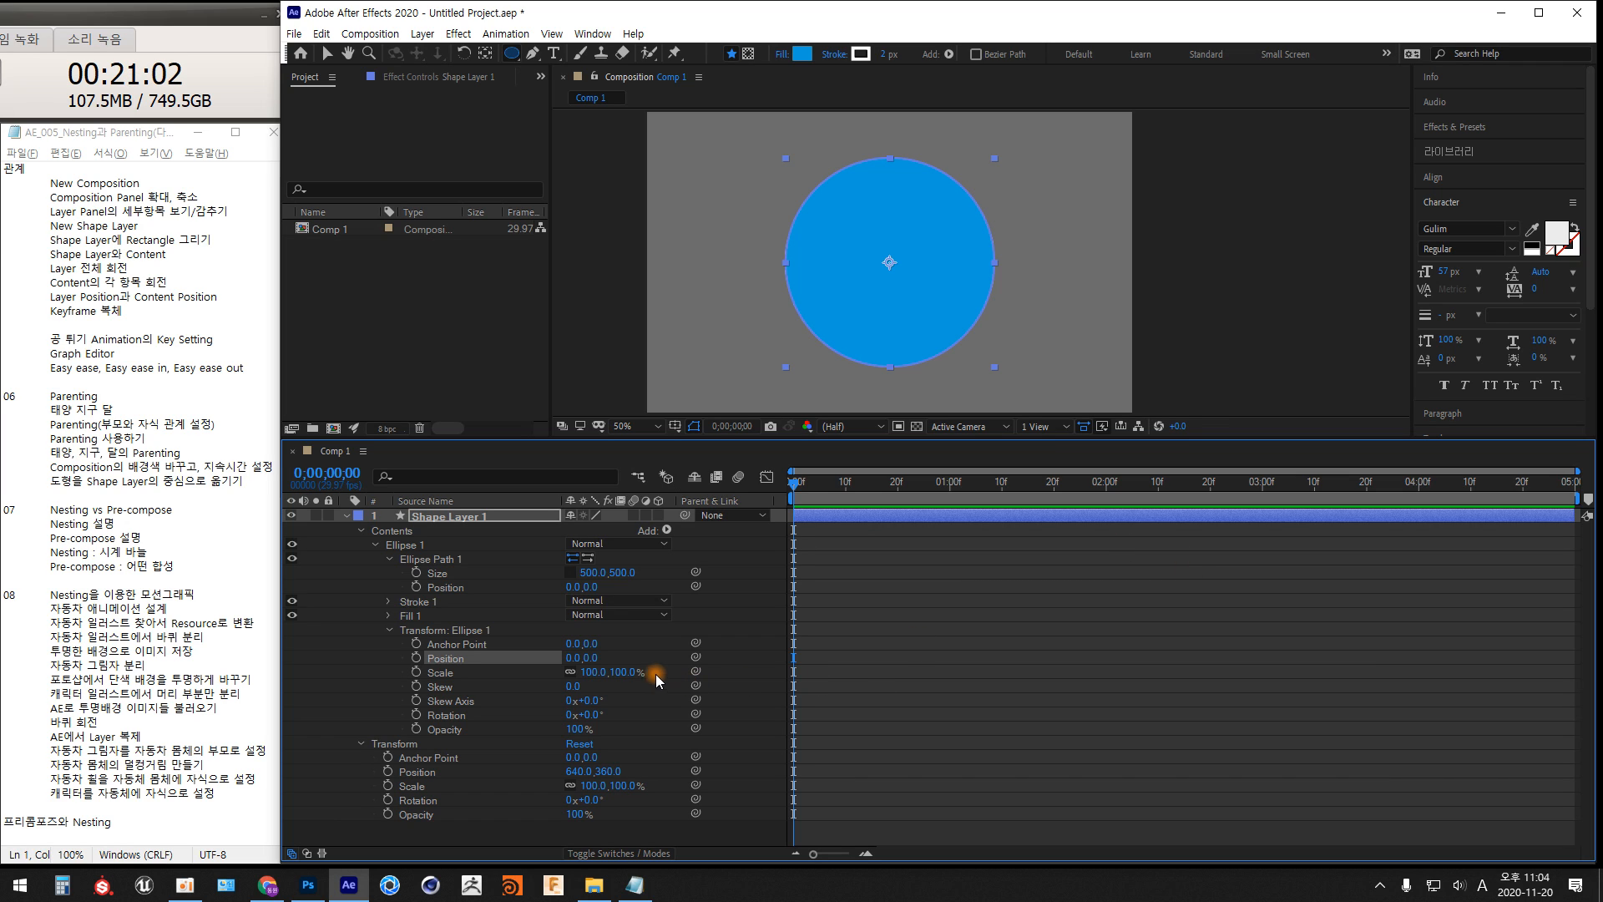
{"action": "left_click", "coordinate": [578, 770]}
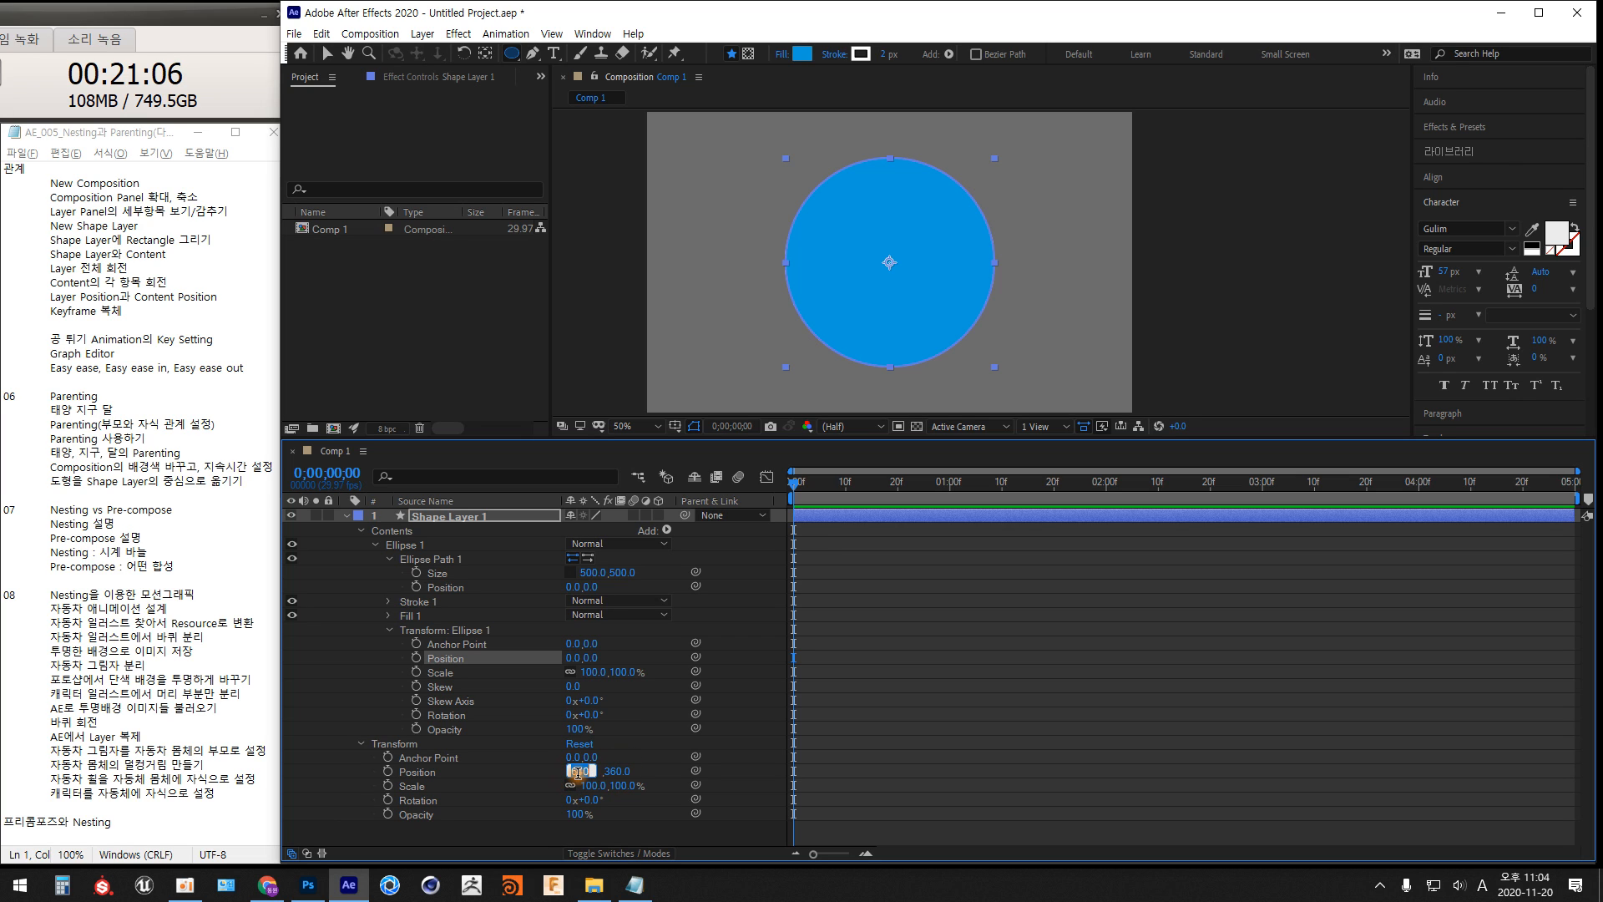
{"action": "left_click", "coordinate": [644, 774]}
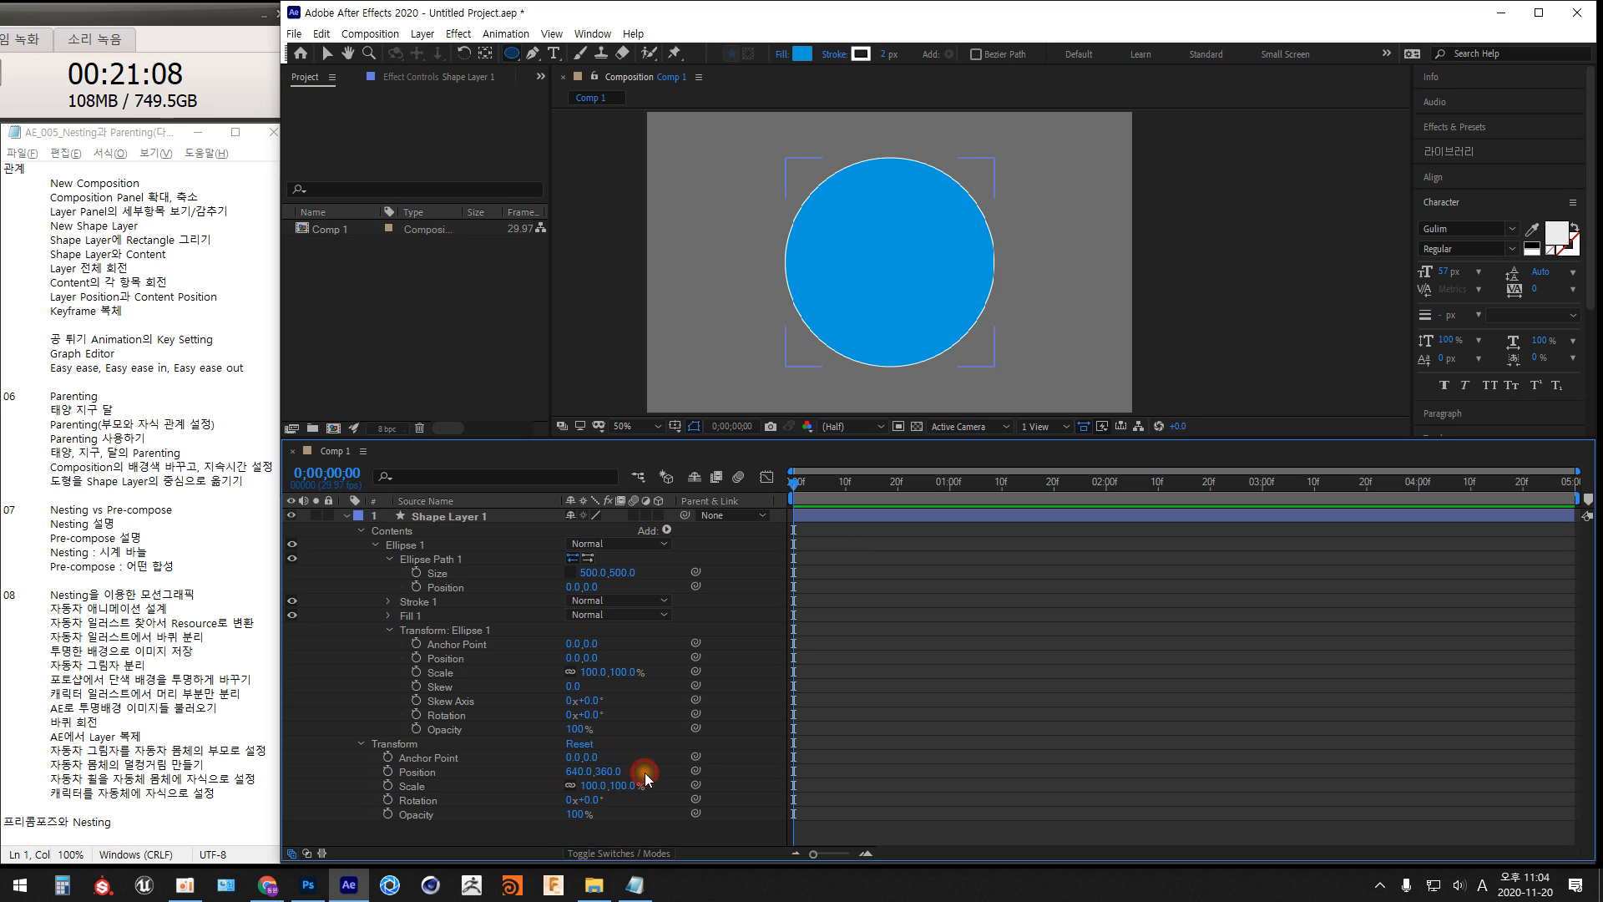
{"action": "left_click", "coordinate": [572, 656]}
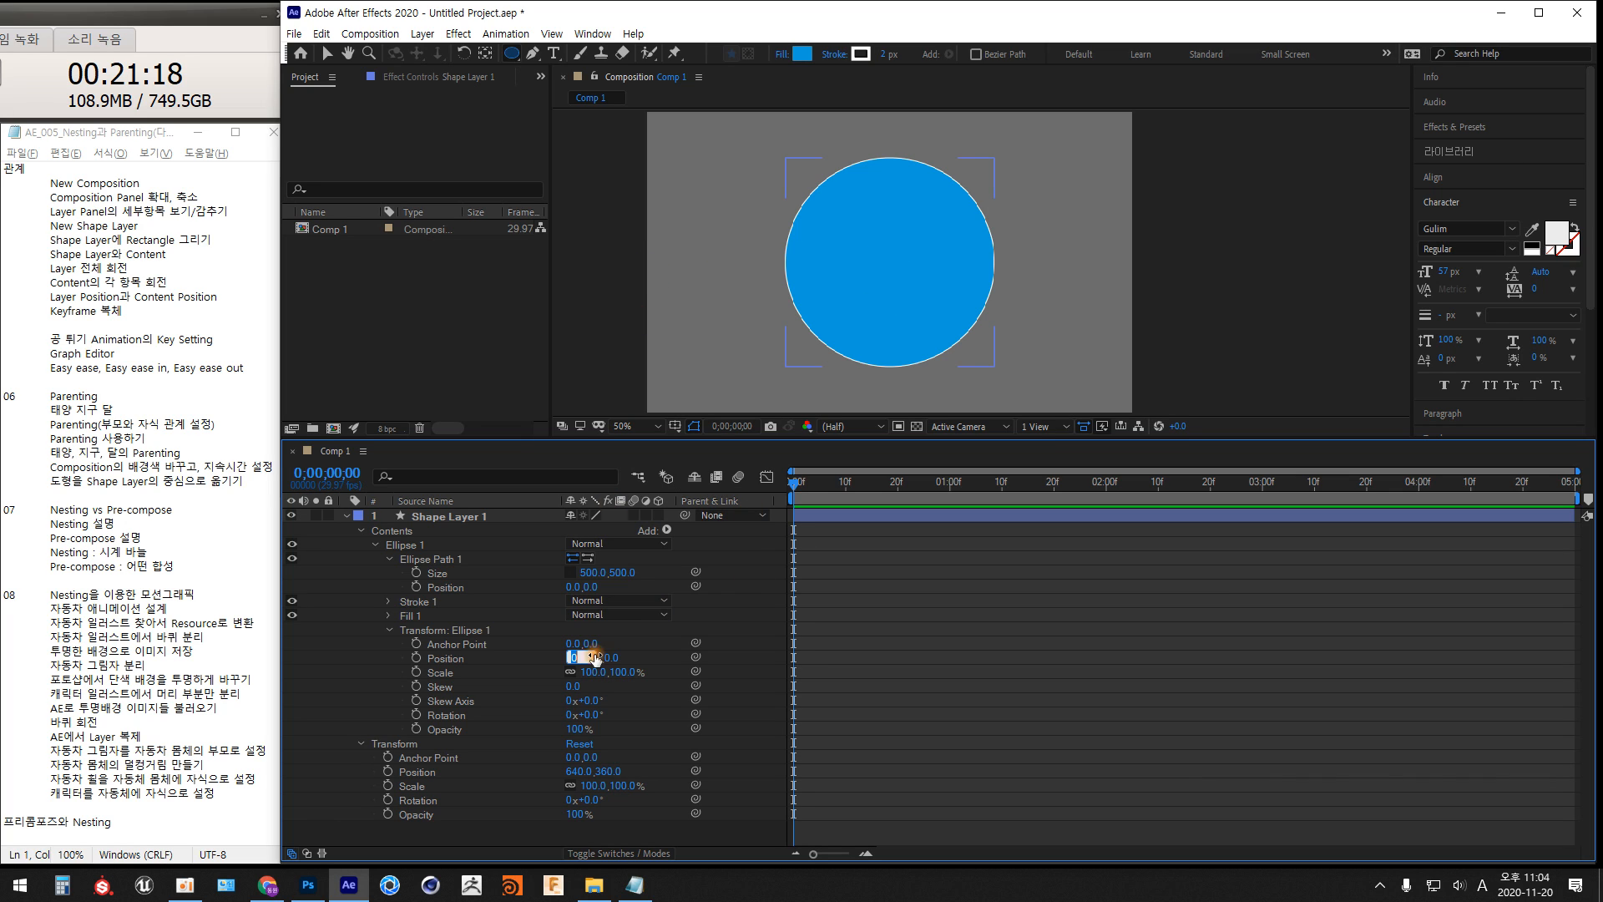
{"action": "left_click", "coordinate": [540, 663]}
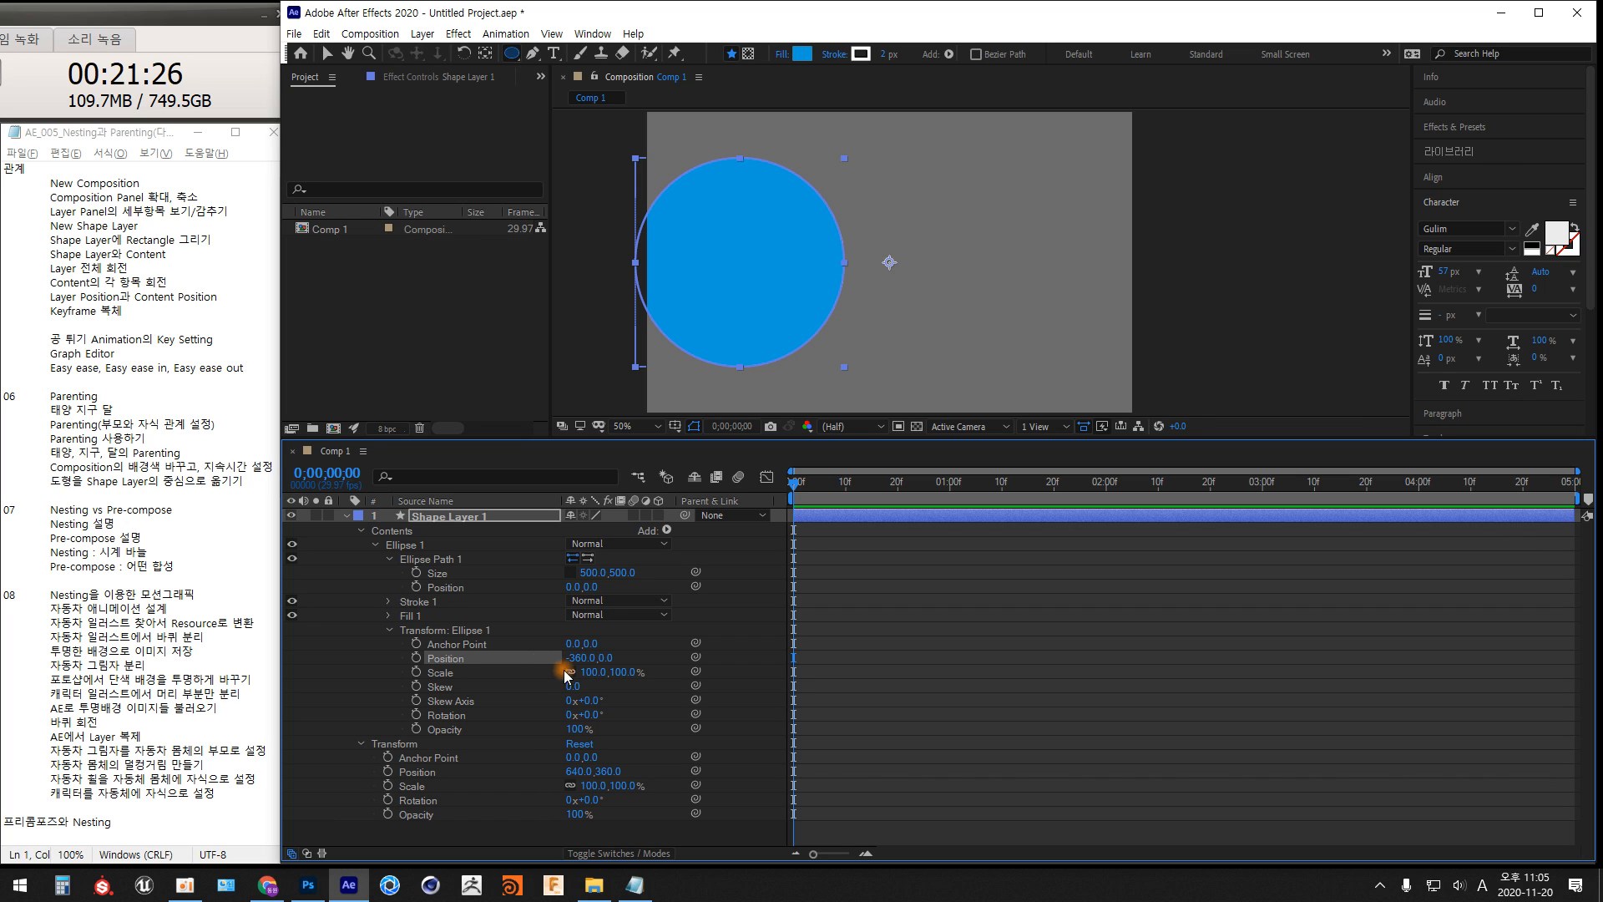
{"action": "left_click", "coordinate": [575, 772]}
{"action": "left_click", "coordinate": [579, 658]}
{"action": "type", "text": "-640"}
{"action": "key", "text": "Return"}
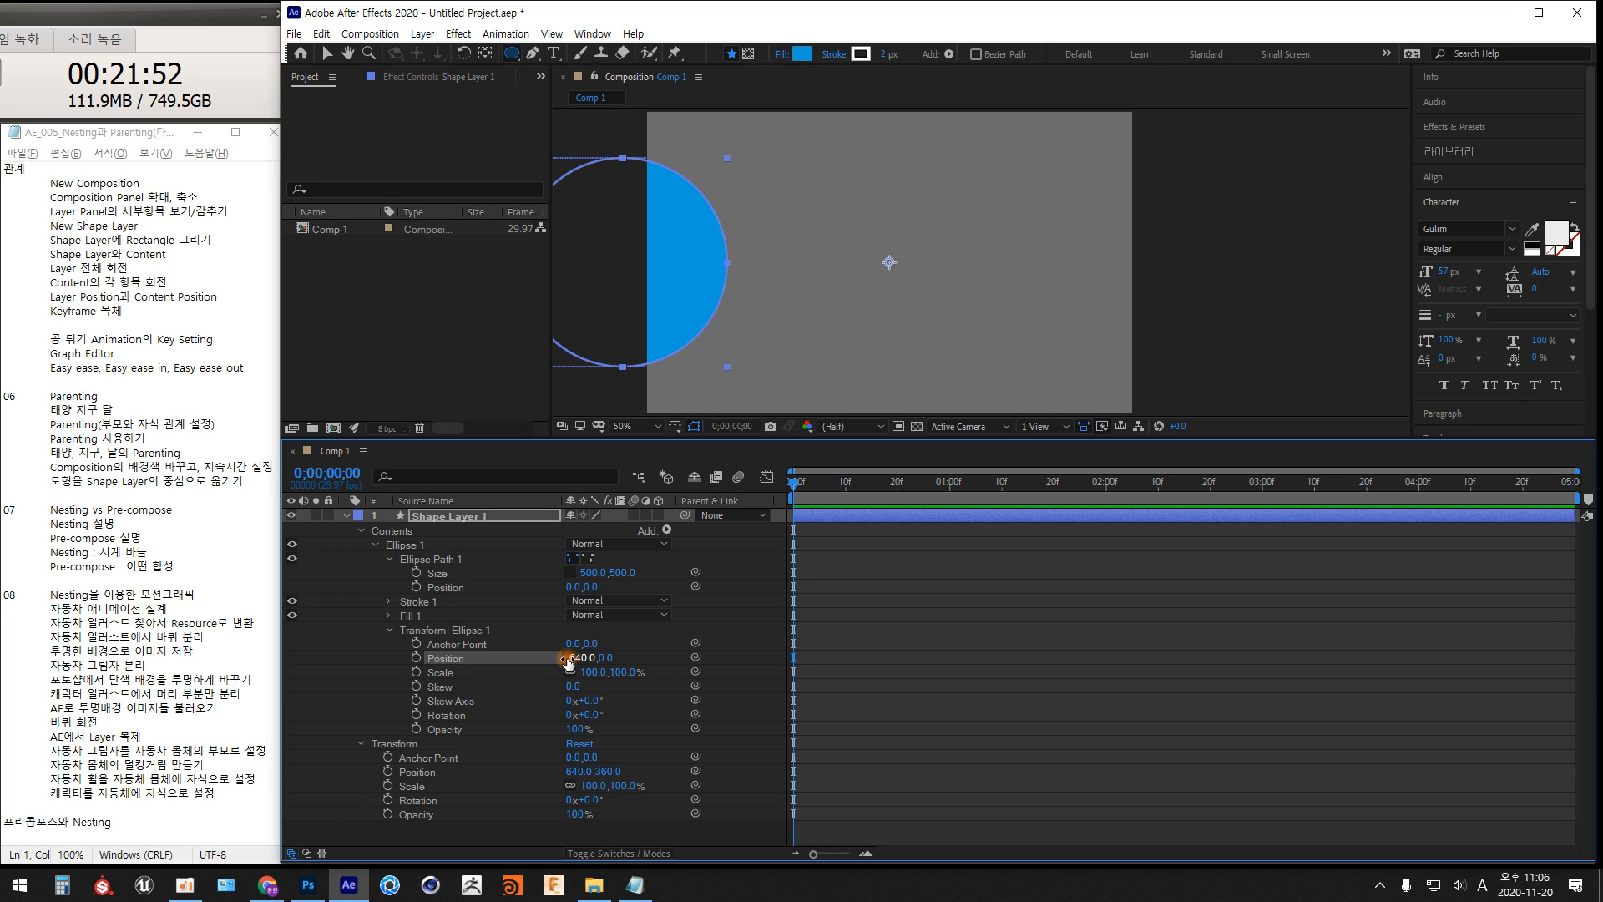
{"action": "left_click_drag", "start_coordinate": [563, 658], "coordinate": [529, 663]}
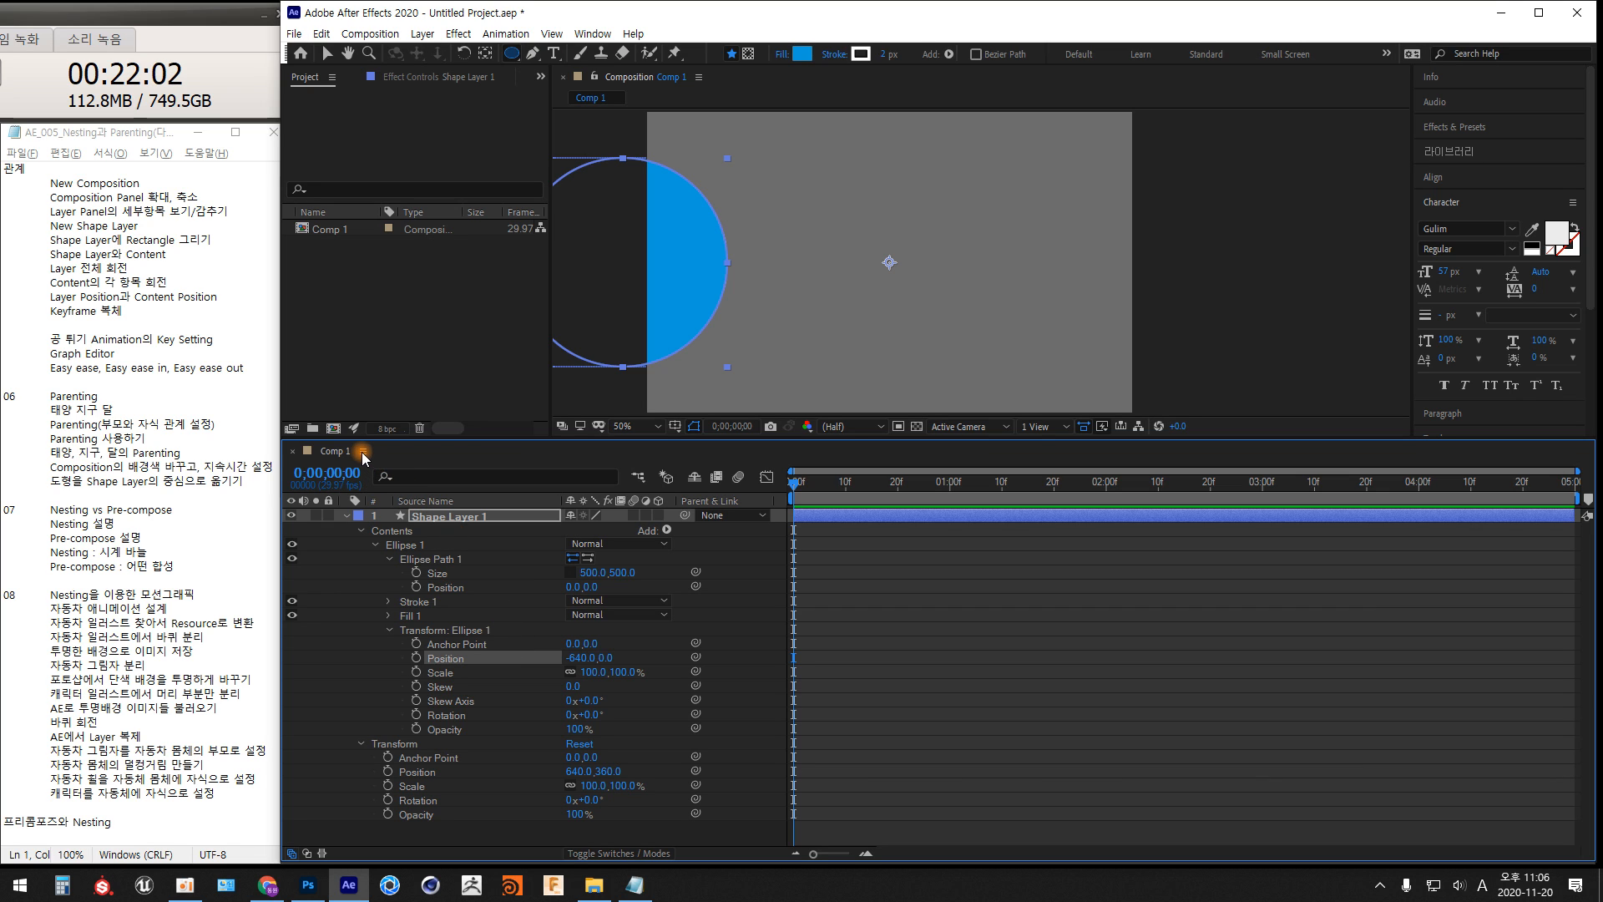
Change the composition's pixel aspect ratio to Square Pixels in its settings and apply it
{"action": "left_click", "coordinate": [389, 36]}
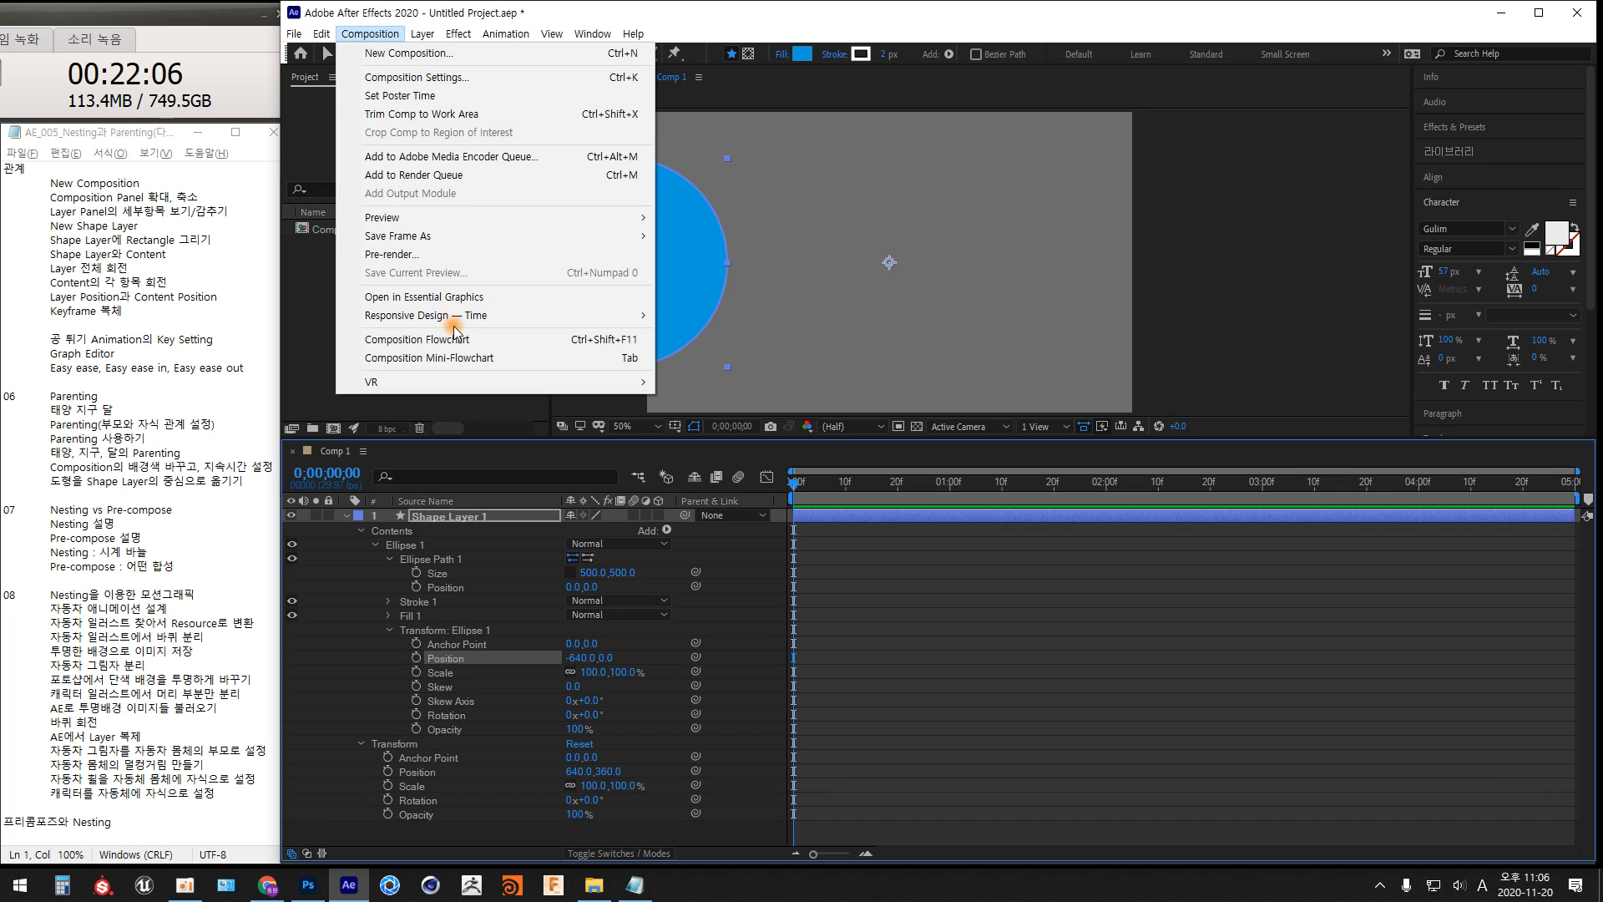
{"action": "left_click", "coordinate": [480, 77]}
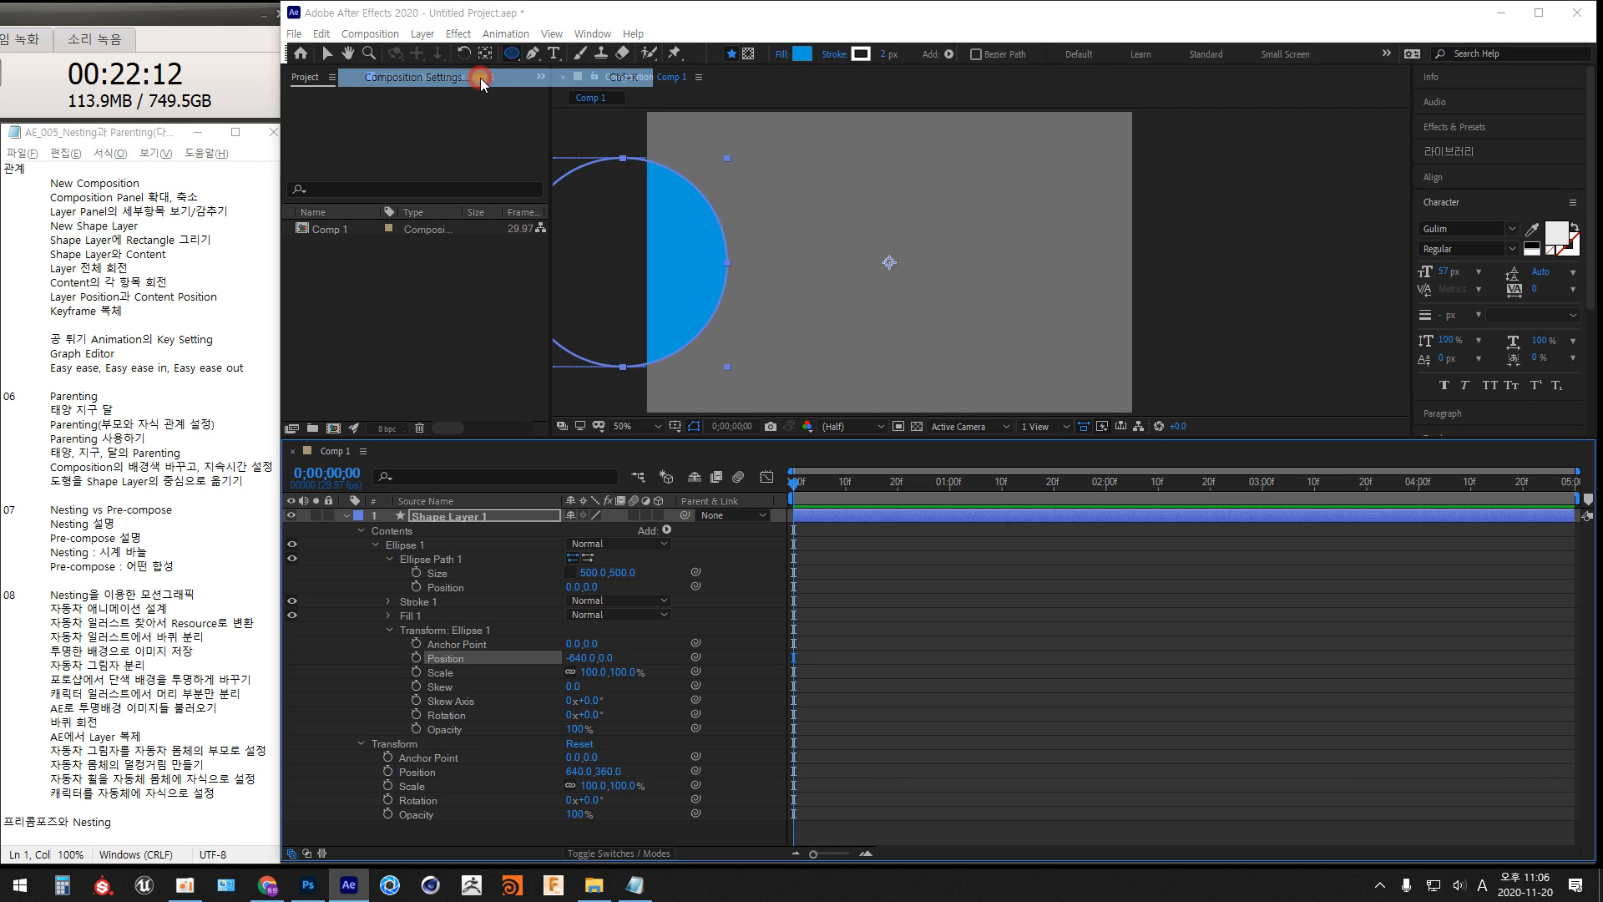
{"action": "left_click_drag", "start_coordinate": [922, 193], "coordinate": [1007, 217]}
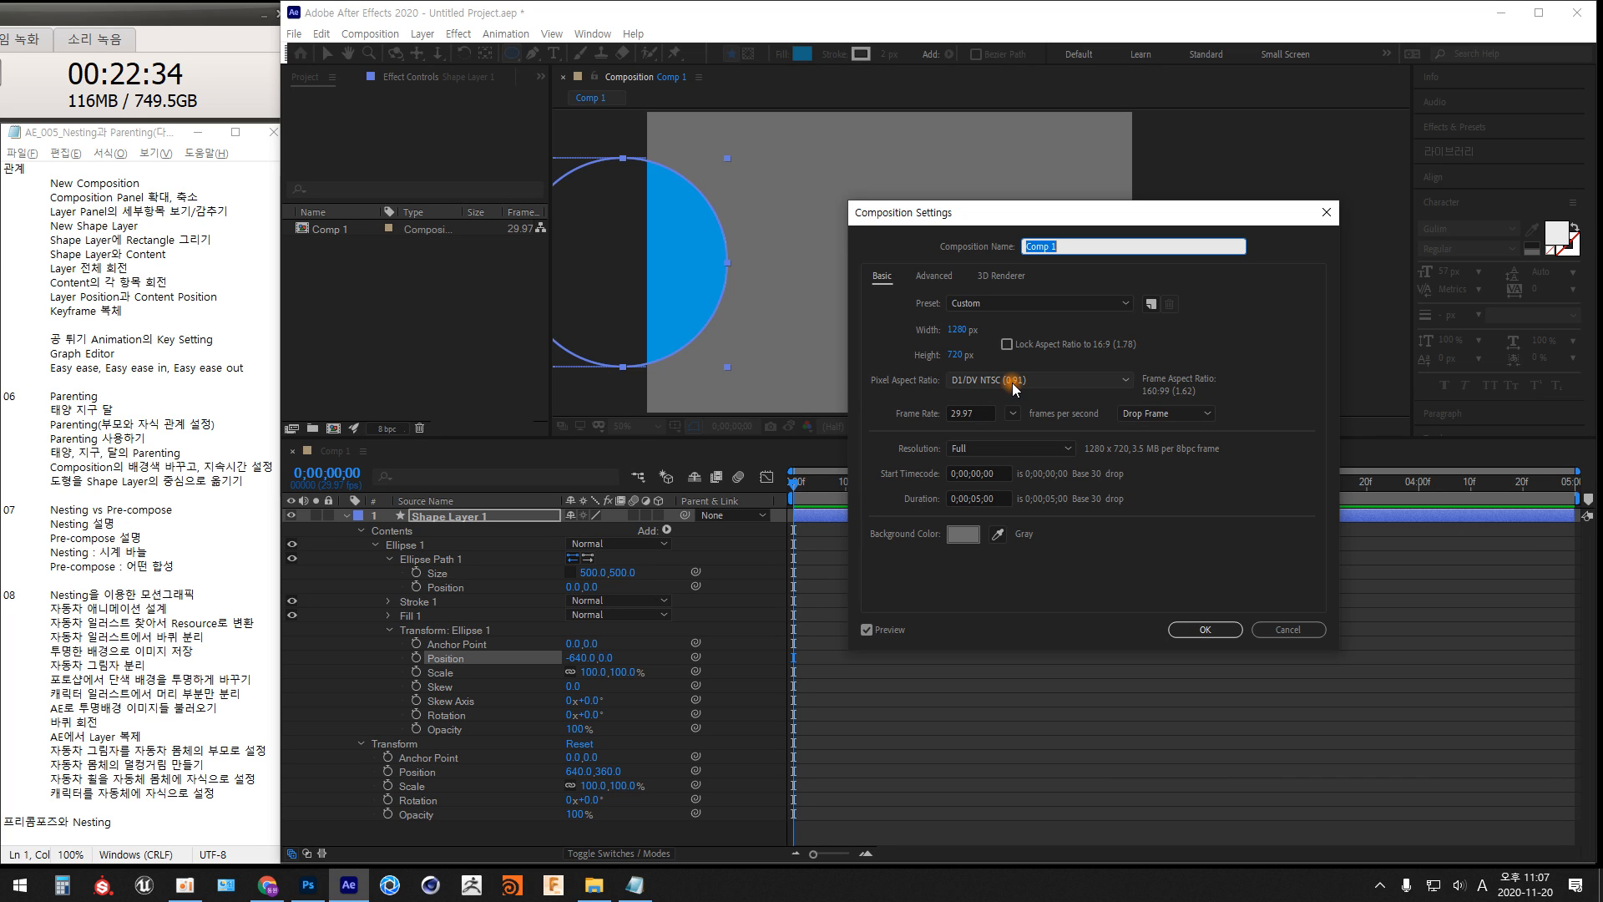
{"action": "left_click", "coordinate": [1126, 381]}
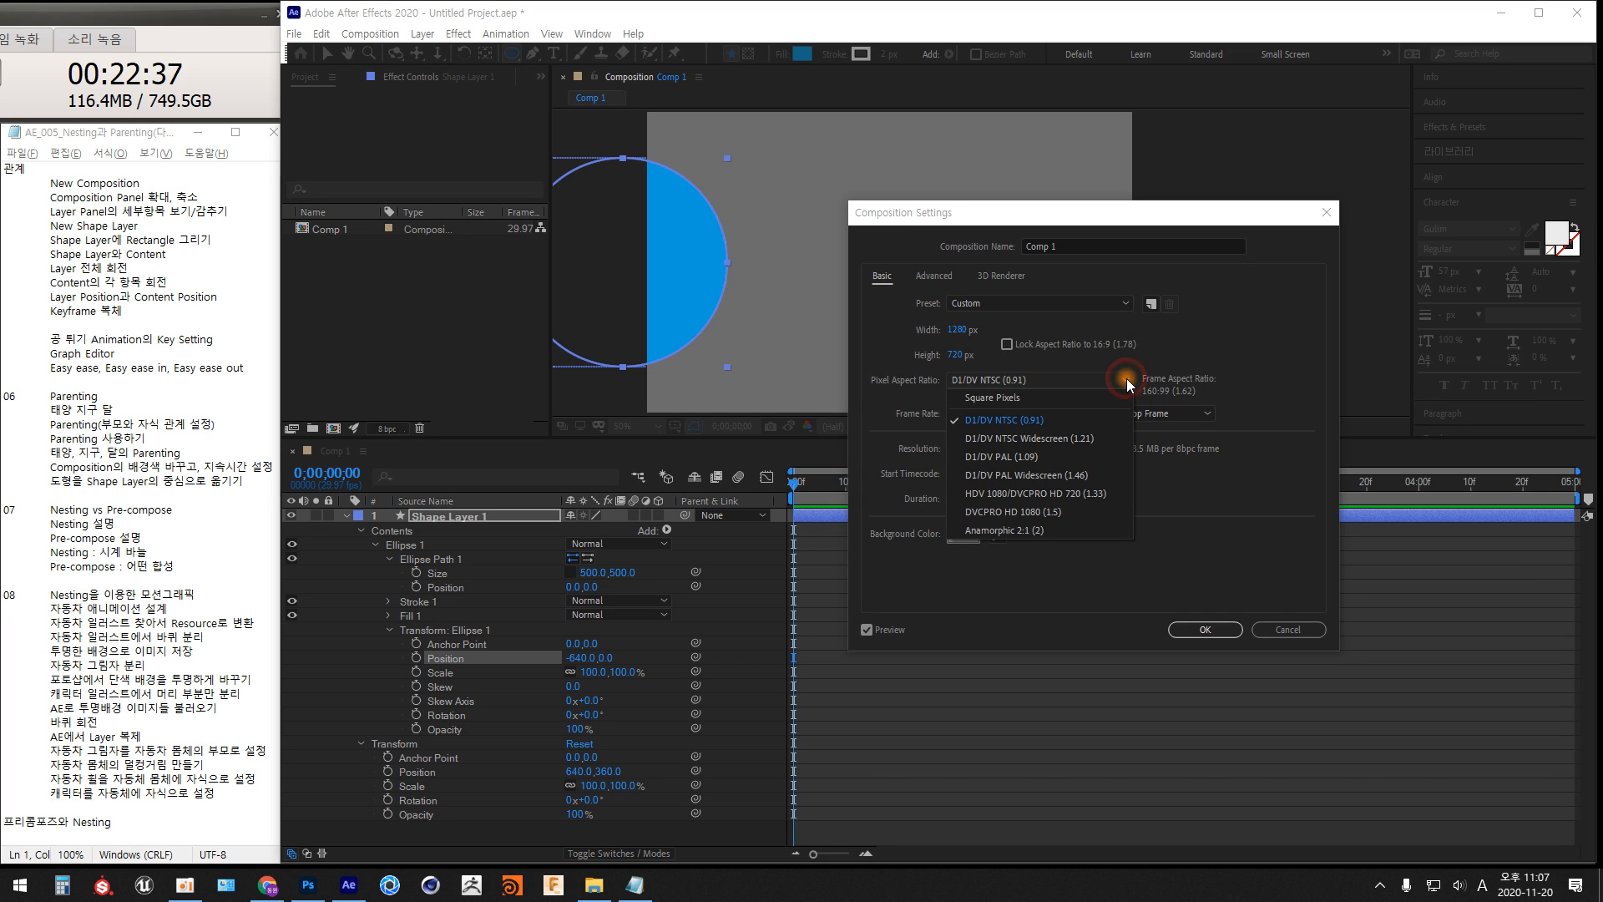
{"action": "left_click", "coordinate": [994, 398]}
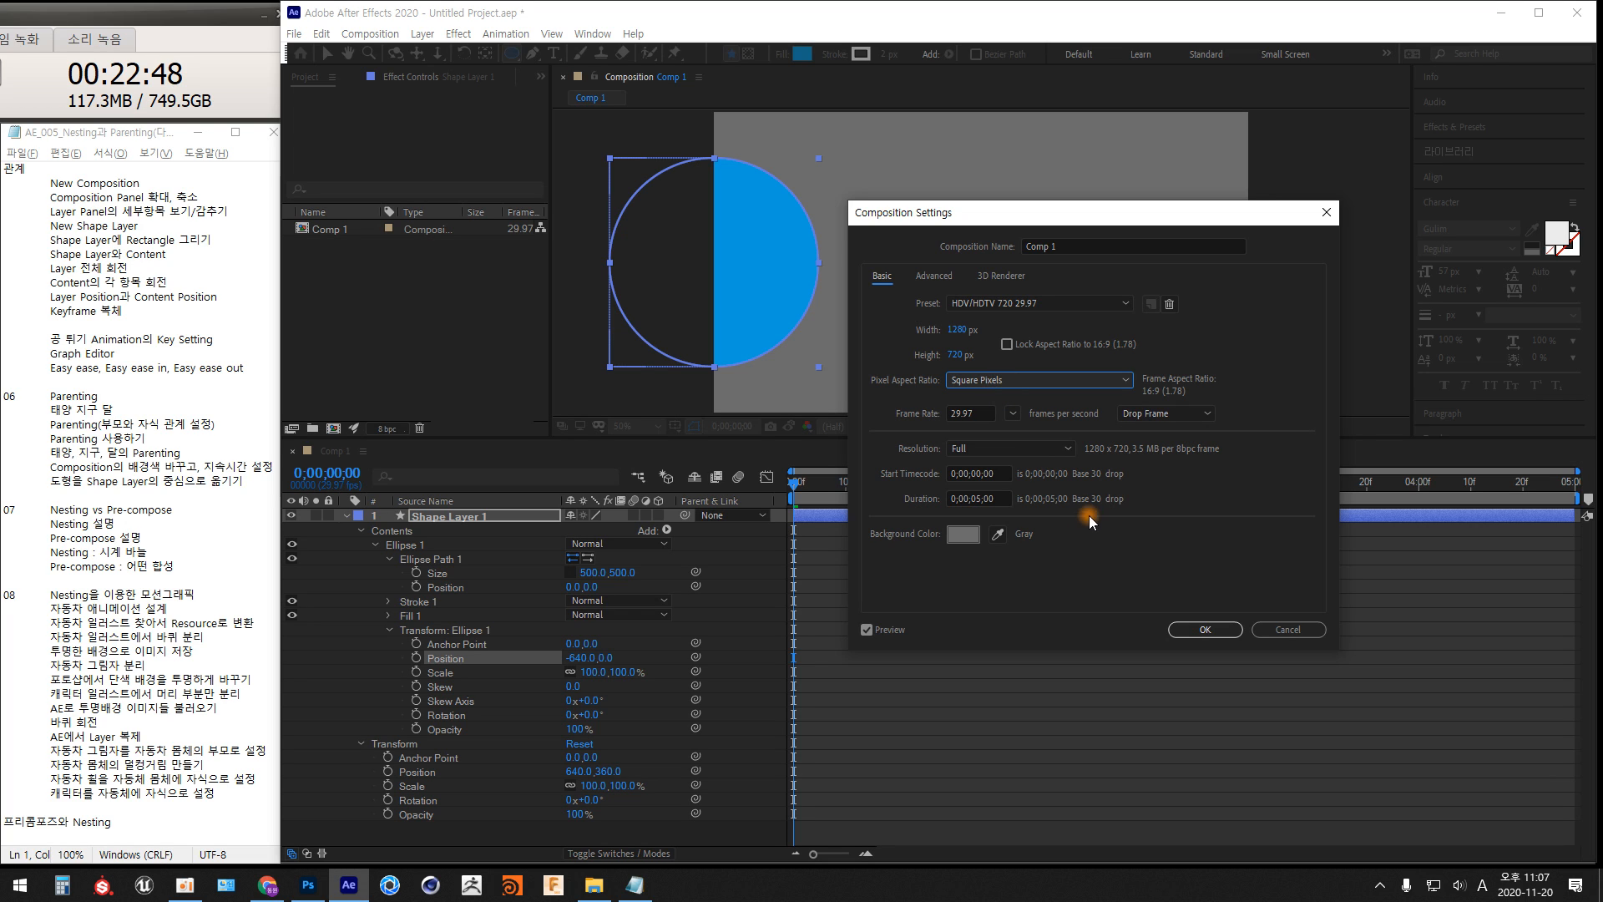
{"action": "left_click", "coordinate": [1194, 628]}
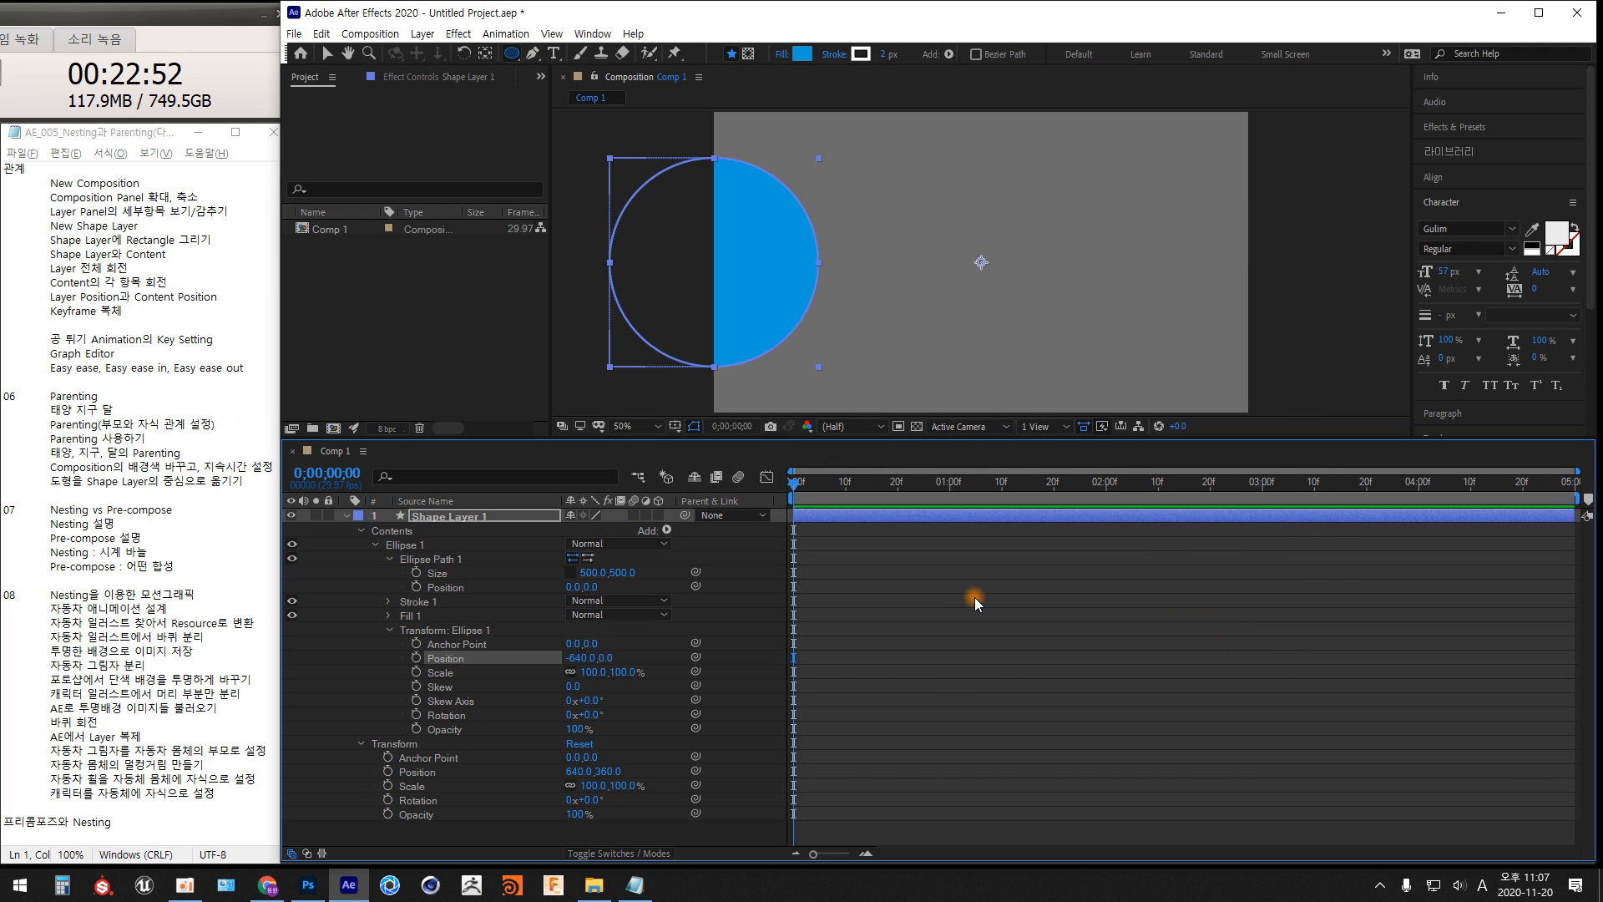
Switch to the annotated Photoshop document, hide Layer 2 and Layer 1, and add a new empty layer
{"action": "key", "text": "alt+Tab"}
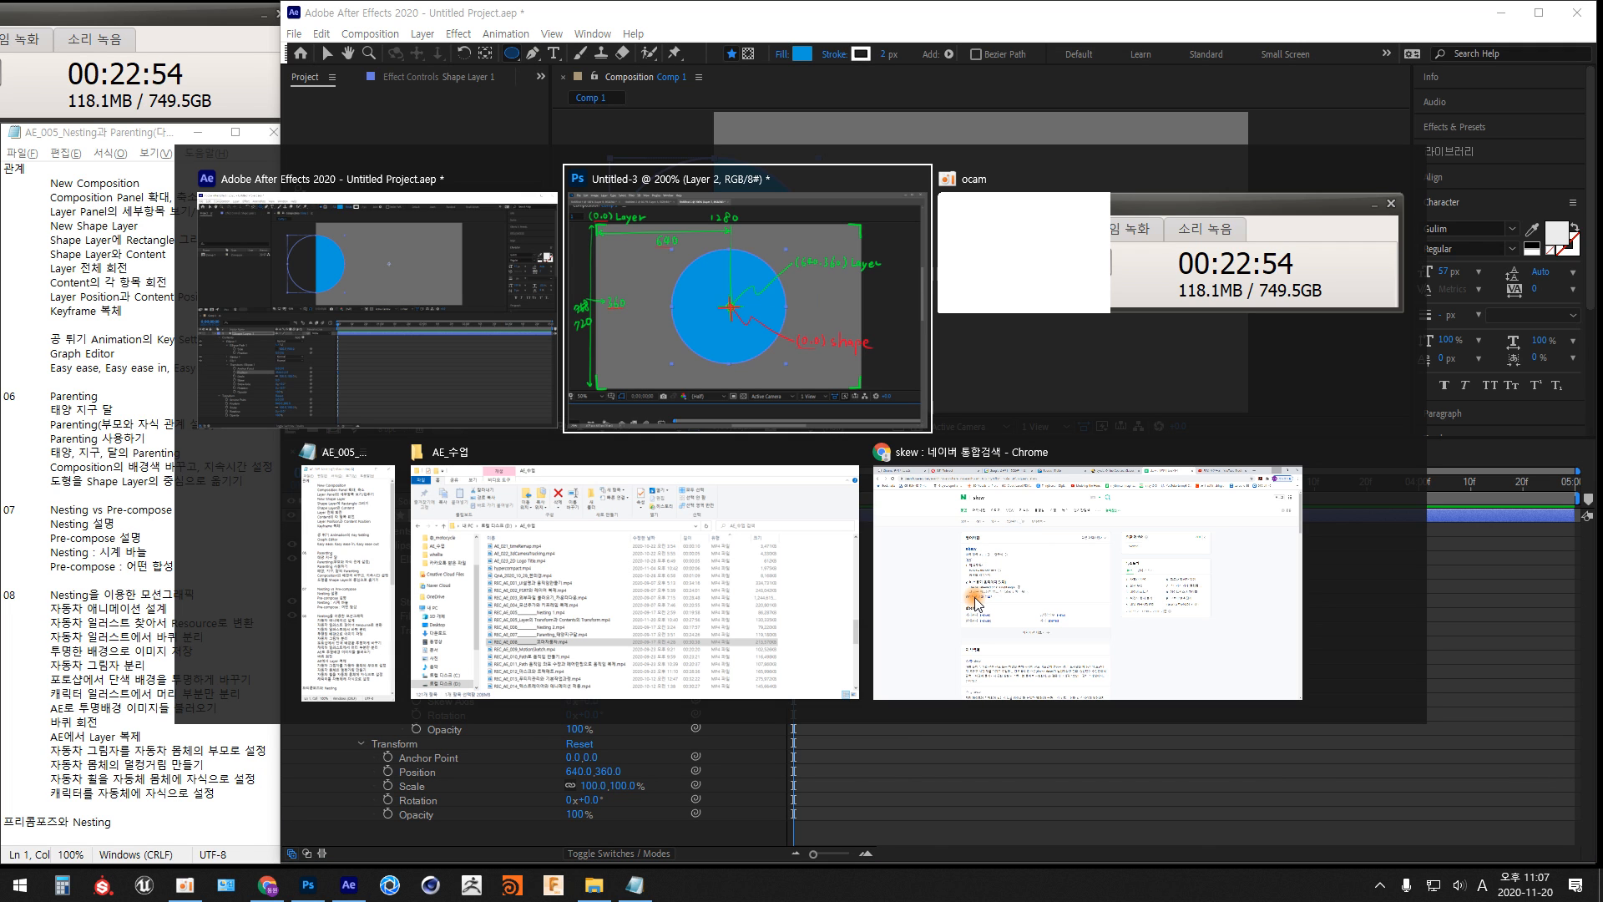
{"action": "key", "text": "ctrl+minus"}
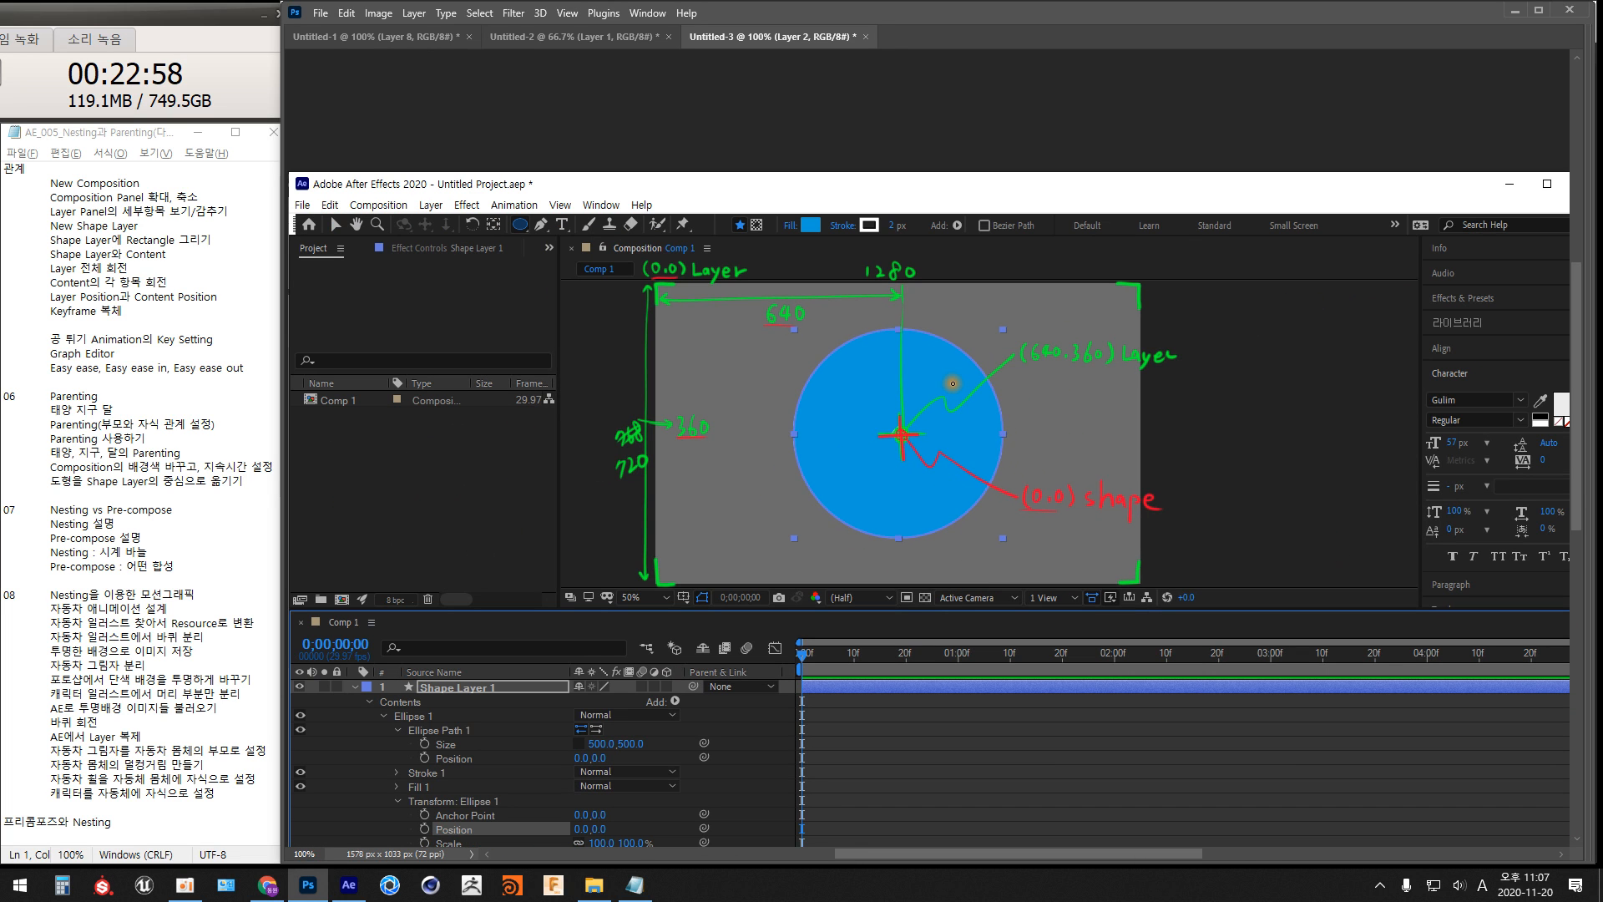
{"action": "key", "text": "Tab"}
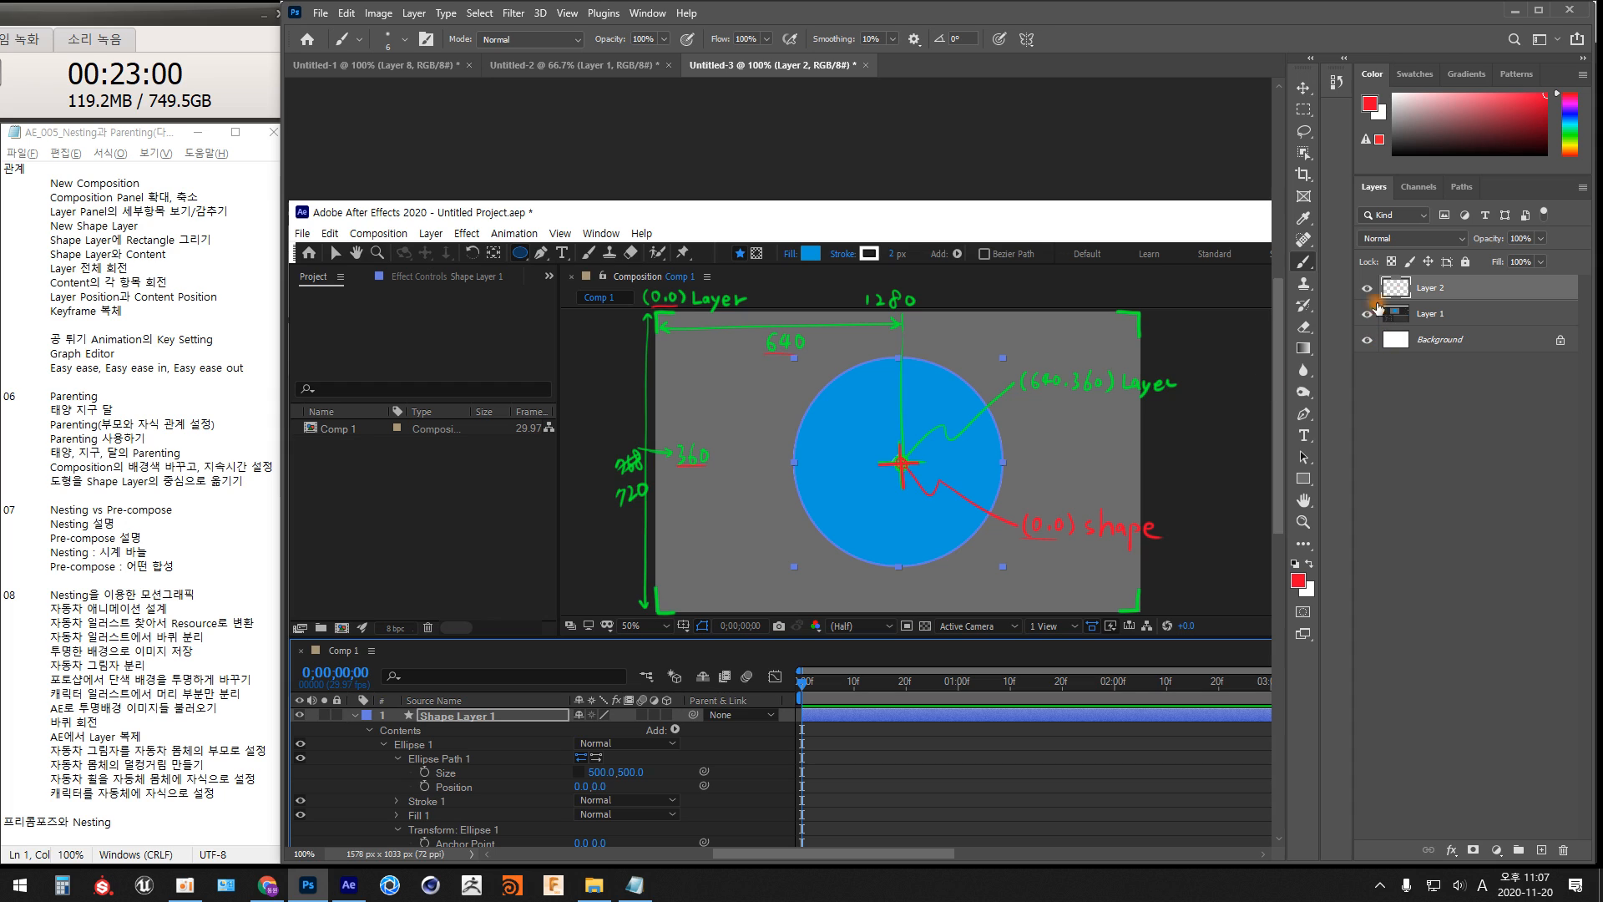
{"action": "left_click", "coordinate": [1367, 288]}
{"action": "left_click", "coordinate": [1367, 315]}
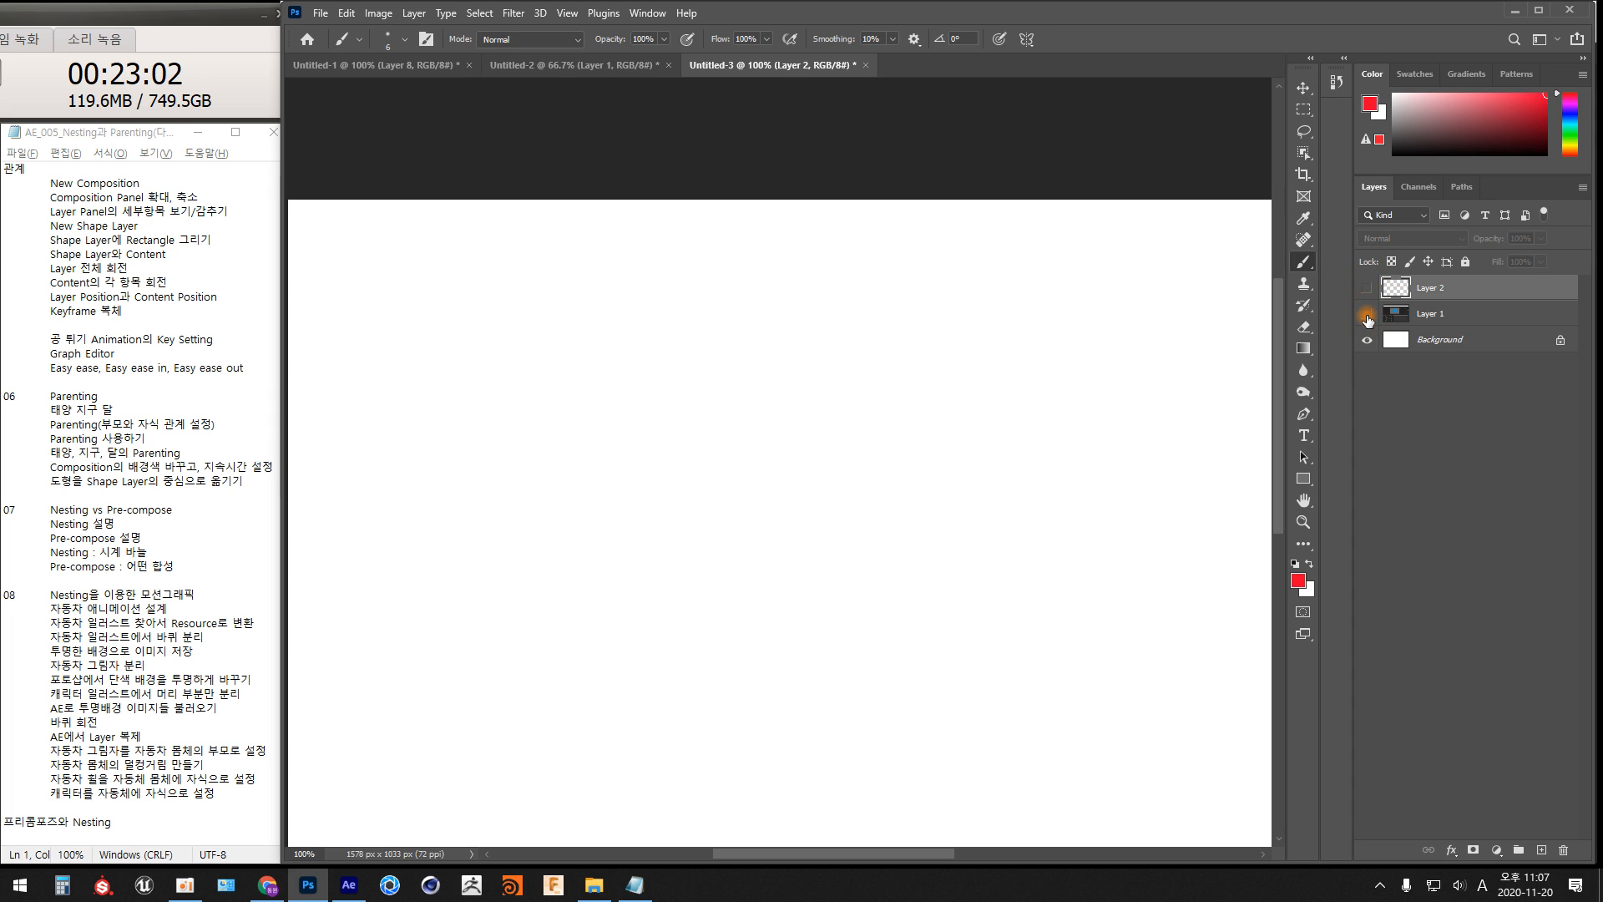
{"action": "key", "text": "ctrl+shift+n"}
{"action": "key", "text": "Return"}
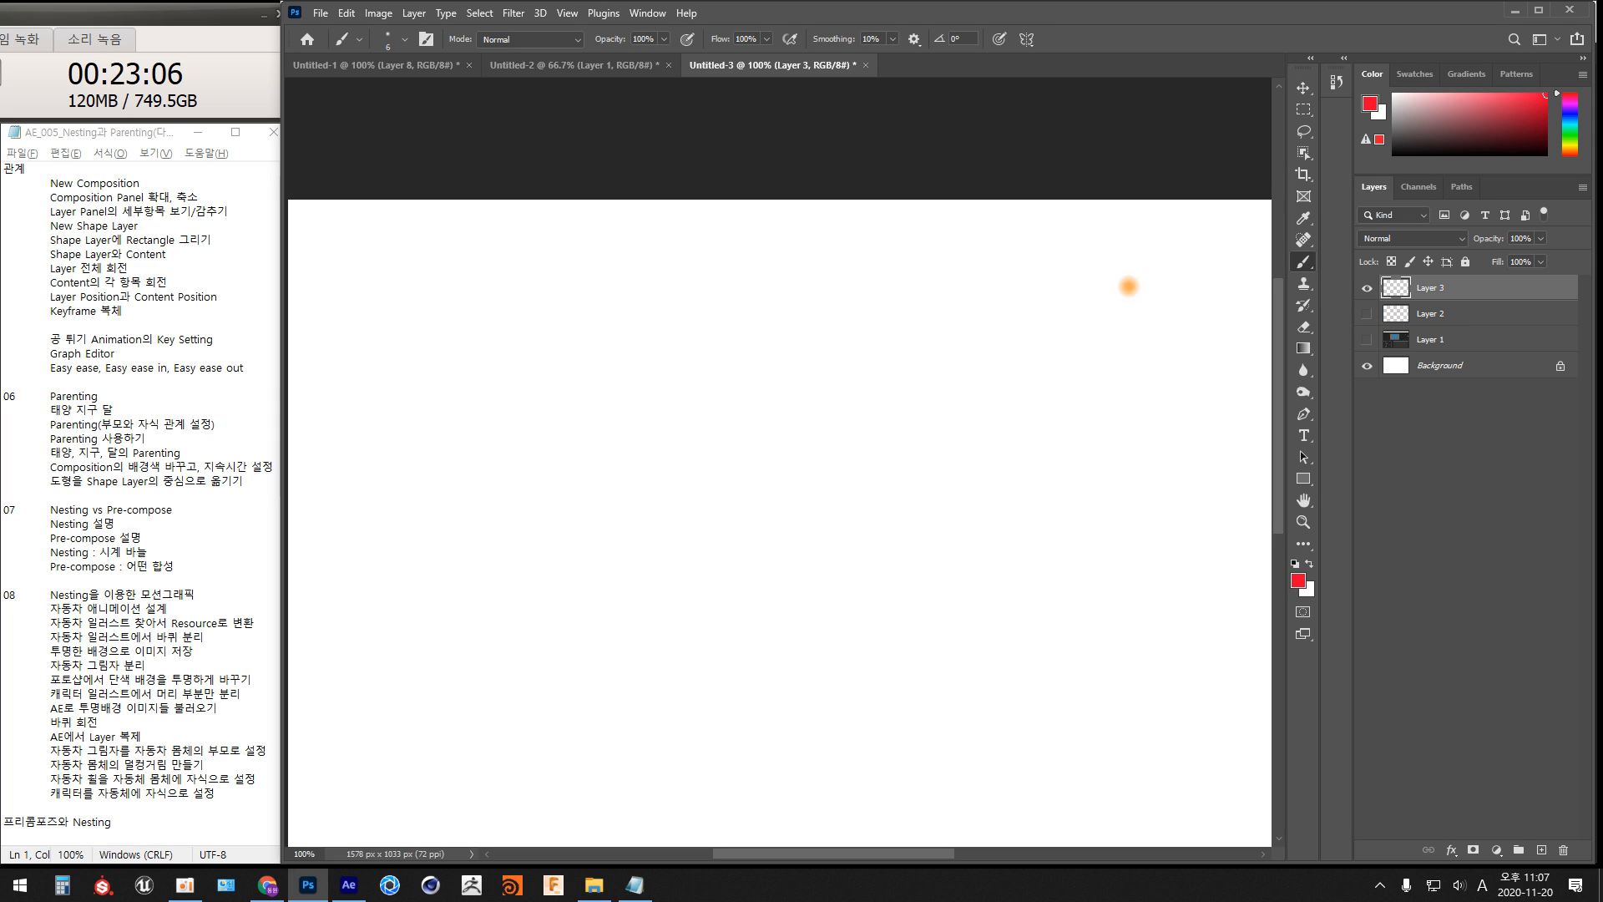
Set the brush color to black and handwrite the heading "Pixel Aspactratio" near the top of the blank canvas
{"action": "left_click_drag", "start_coordinate": [1420, 134], "coordinate": [1391, 156]}
{"action": "left_click_drag", "start_coordinate": [461, 248], "coordinate": [461, 294]}
{"action": "mouse_move", "coordinate": [462, 249]}
{"action": "left_mouse_down"}
{"action": "mouse_move", "coordinate": [481, 293]}
{"action": "mouse_move", "coordinate": [509, 292]}
{"action": "left_mouse_up"}
{"action": "left_click", "coordinate": [482, 269]}
{"action": "mouse_move", "coordinate": [508, 275]}
{"action": "left_mouse_down"}
{"action": "mouse_move", "coordinate": [493, 292]}
{"action": "mouse_move", "coordinate": [537, 287]}
{"action": "left_mouse_up"}
{"action": "left_click_drag", "start_coordinate": [612, 245], "coordinate": [598, 291]}
{"action": "mouse_move", "coordinate": [612, 244]}
{"action": "left_mouse_down"}
{"action": "mouse_move", "coordinate": [610, 283]}
{"action": "mouse_move", "coordinate": [654, 291]}
{"action": "left_mouse_up"}
{"action": "left_click_drag", "start_coordinate": [683, 270], "coordinate": [707, 285]}
{"action": "mouse_move", "coordinate": [698, 268]}
{"action": "left_mouse_down"}
{"action": "mouse_move", "coordinate": [735, 257]}
{"action": "mouse_move", "coordinate": [769, 280]}
{"action": "left_mouse_up"}
{"action": "mouse_move", "coordinate": [762, 266]}
{"action": "left_mouse_down"}
{"action": "mouse_move", "coordinate": [788, 281]}
{"action": "mouse_move", "coordinate": [799, 267]}
{"action": "left_mouse_up"}
{"action": "left_click", "coordinate": [787, 261]}
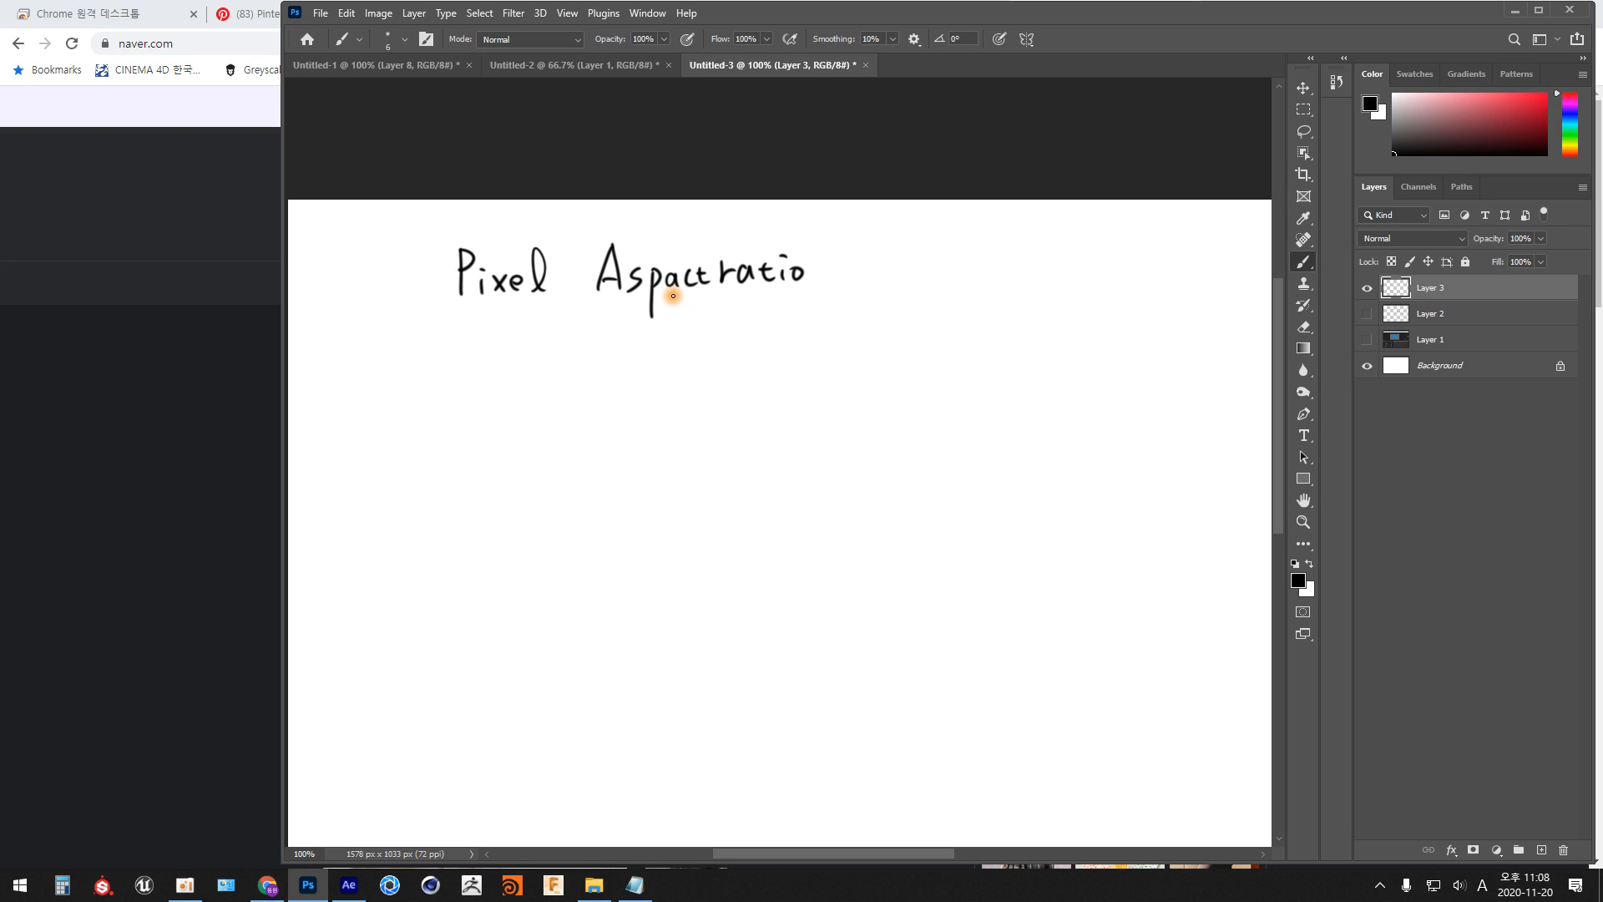
Erase the wrong "a" after "Asp", write "e" in its place and underline both parts of the heading
{"action": "key", "text": "e"}
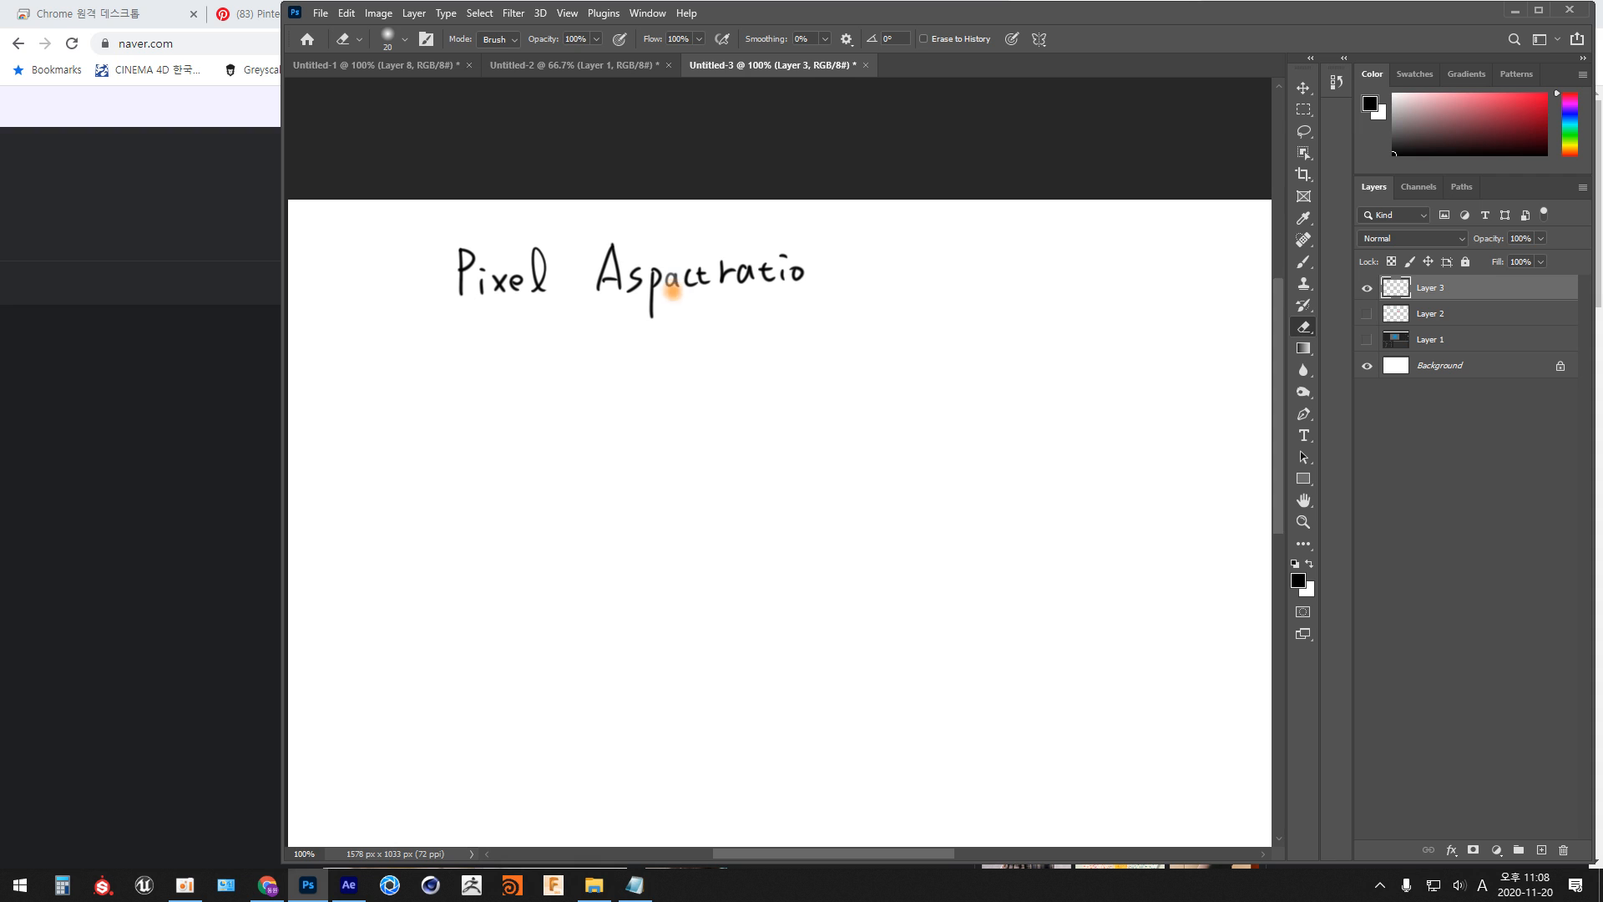
{"action": "left_click_drag", "start_coordinate": [671, 286], "coordinate": [673, 299]}
{"action": "key", "text": "b"}
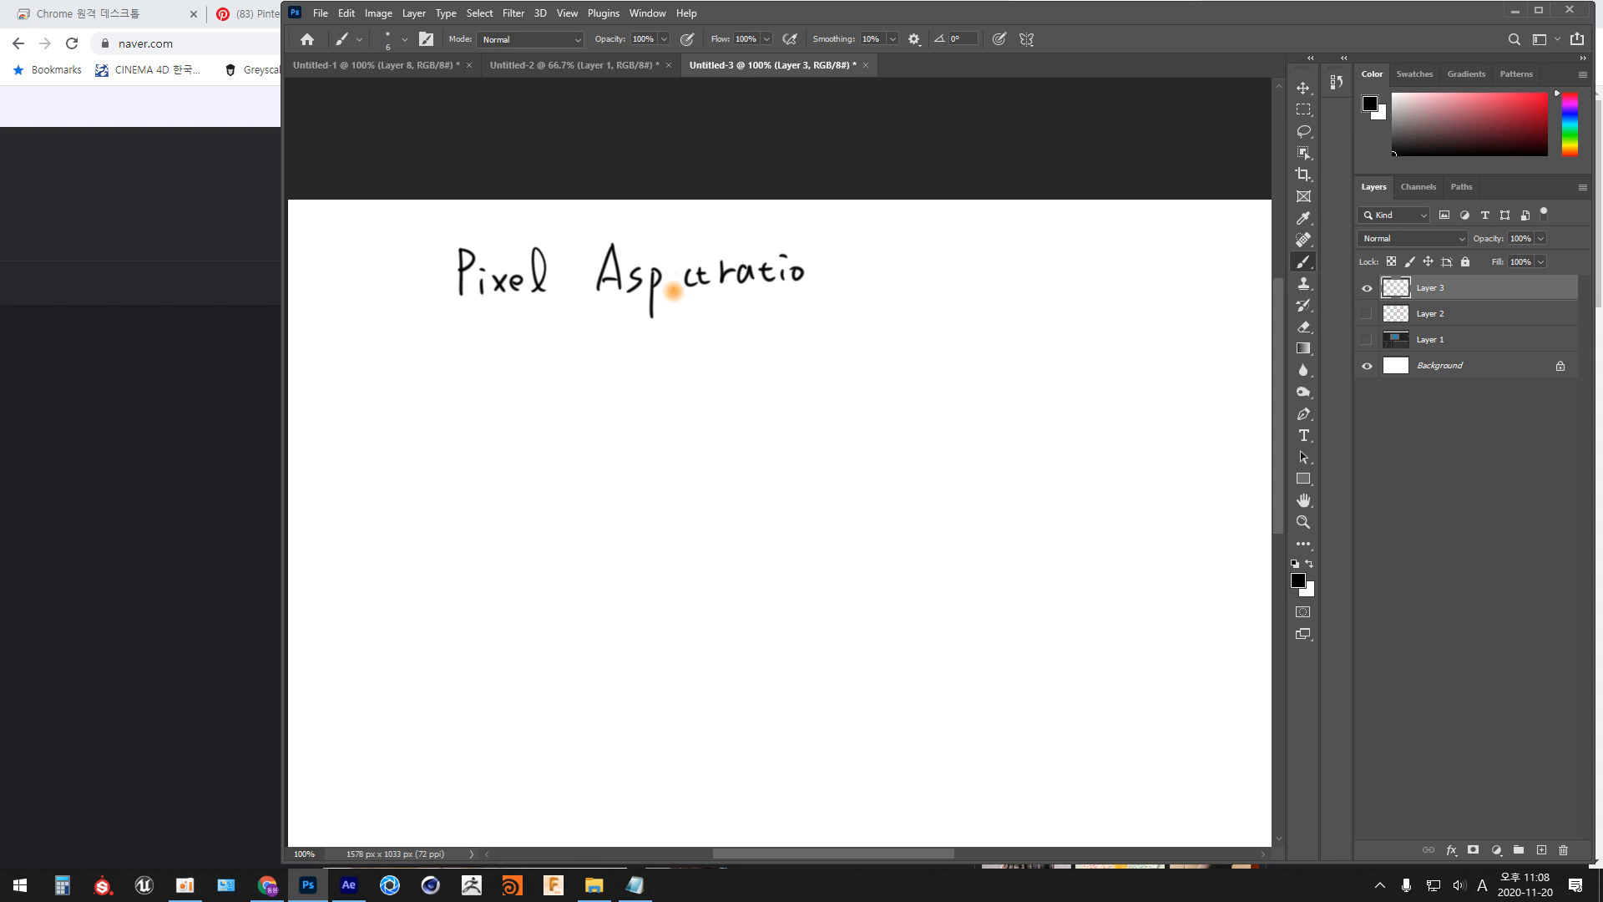
{"action": "left_click_drag", "start_coordinate": [668, 275], "coordinate": [683, 287]}
{"action": "left_click_drag", "start_coordinate": [448, 302], "coordinate": [803, 295]}
Handwrite "종횡비" below the heading's second part, with "세로 가로 비율." underneath it on an underlined row
{"action": "mouse_move", "coordinate": [686, 319]}
{"action": "left_mouse_down"}
{"action": "mouse_move", "coordinate": [719, 324]}
{"action": "mouse_move", "coordinate": [732, 348]}
{"action": "mouse_move", "coordinate": [773, 355]}
{"action": "left_mouse_up"}
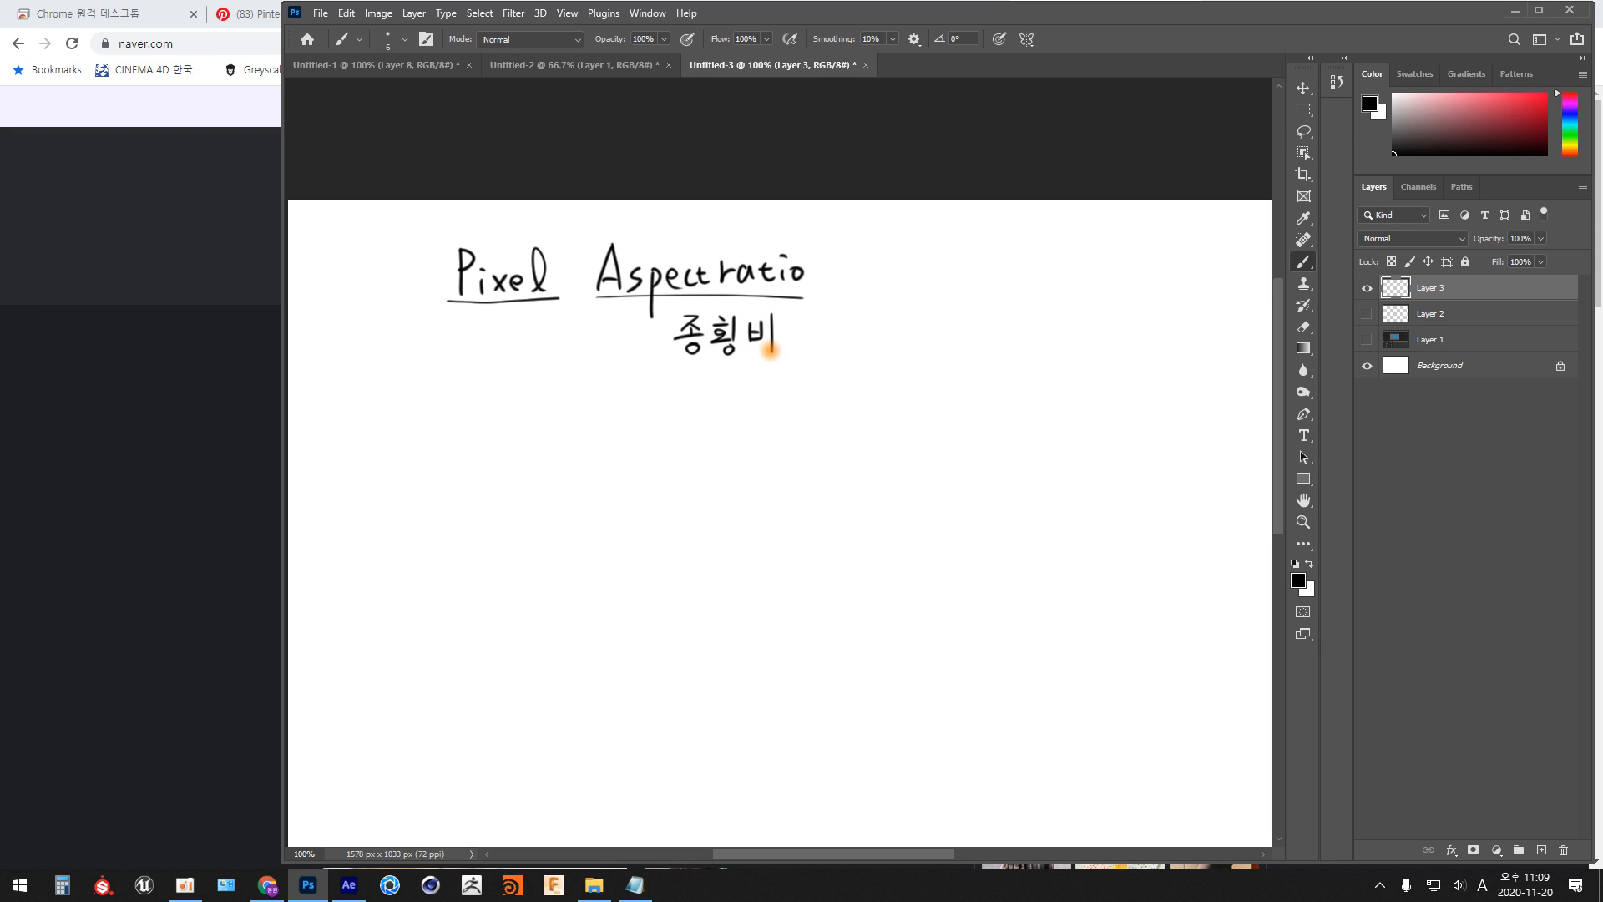
{"action": "left_click_drag", "start_coordinate": [651, 377], "coordinate": [669, 403]}
{"action": "left_click_drag", "start_coordinate": [669, 386], "coordinate": [678, 396]}
{"action": "left_click_drag", "start_coordinate": [686, 394], "coordinate": [687, 401]}
{"action": "left_click_drag", "start_coordinate": [674, 403], "coordinate": [699, 402]}
{"action": "left_click_drag", "start_coordinate": [574, 376], "coordinate": [566, 397]}
{"action": "left_click_drag", "start_coordinate": [570, 385], "coordinate": [577, 396]}
{"action": "left_click_drag", "start_coordinate": [577, 387], "coordinate": [586, 397]}
{"action": "mouse_move", "coordinate": [592, 370]}
{"action": "left_mouse_down"}
{"action": "mouse_move", "coordinate": [592, 407]}
{"action": "mouse_move", "coordinate": [602, 381]}
{"action": "mouse_move", "coordinate": [618, 404]}
{"action": "left_mouse_up"}
{"action": "mouse_move", "coordinate": [742, 397]}
{"action": "left_mouse_down"}
{"action": "mouse_move", "coordinate": [762, 373]}
{"action": "mouse_move", "coordinate": [776, 403]}
{"action": "left_mouse_up"}
{"action": "left_click_drag", "start_coordinate": [551, 415], "coordinate": [789, 413]}
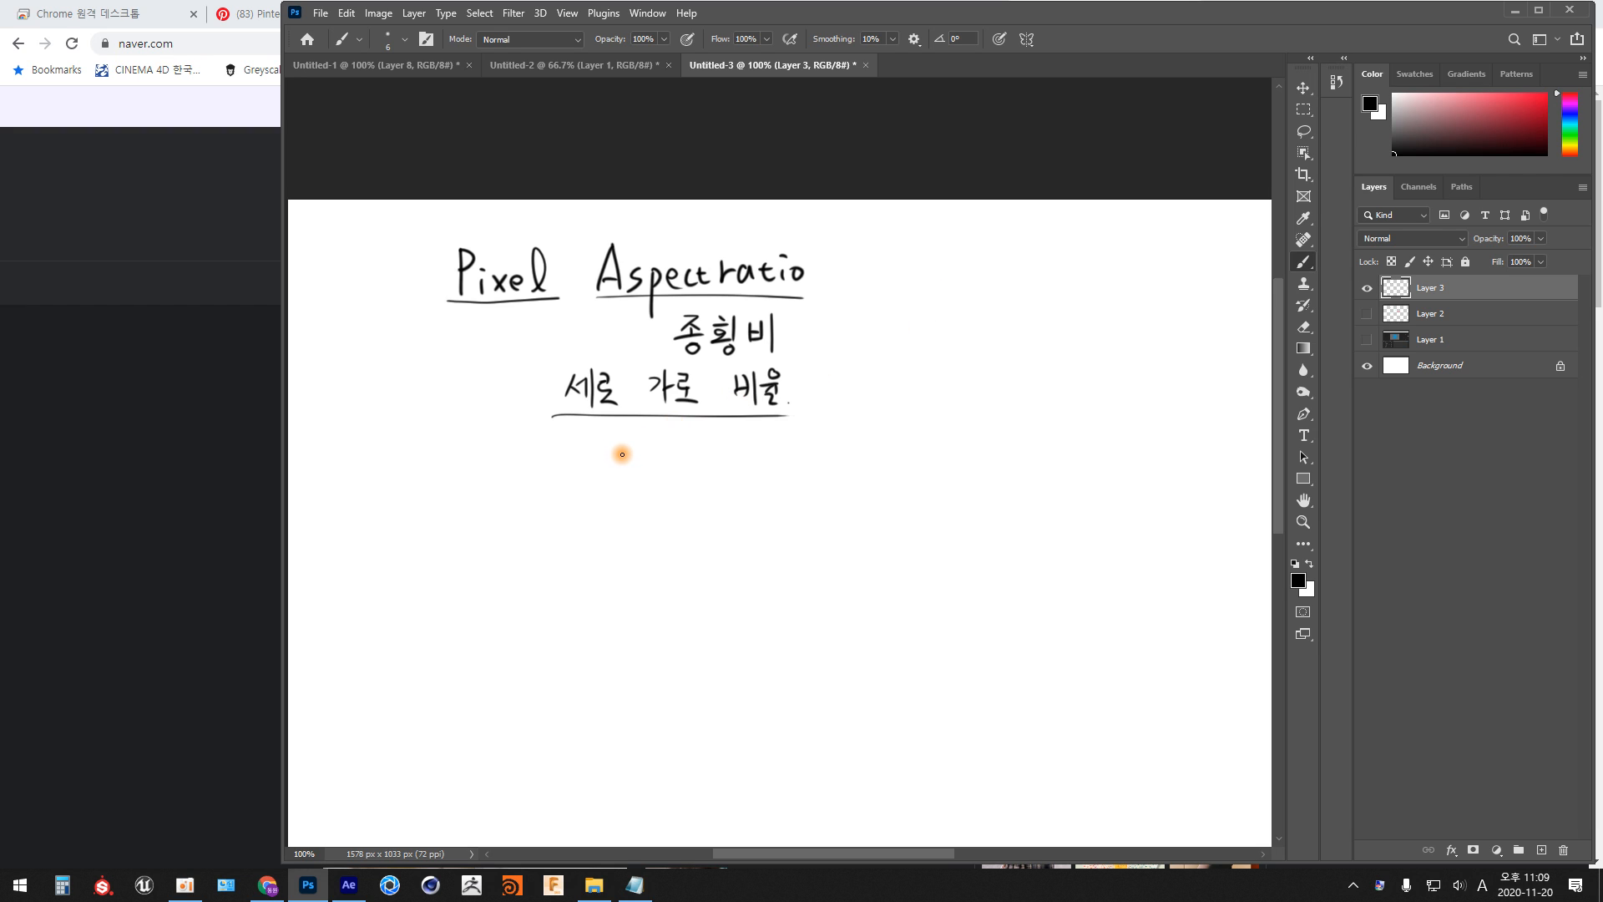
Write "영상 촬영장비" and draw below it a square labelled 1 by 1 and a taller rectangle labelled 0.91 by 1
{"action": "mouse_move", "coordinate": [627, 453]}
{"action": "left_mouse_down"}
{"action": "mouse_move", "coordinate": [663, 478]}
{"action": "mouse_move", "coordinate": [707, 448]}
{"action": "mouse_move", "coordinate": [720, 469]}
{"action": "mouse_move", "coordinate": [718, 444]}
{"action": "mouse_move", "coordinate": [718, 484]}
{"action": "mouse_move", "coordinate": [732, 450]}
{"action": "mouse_move", "coordinate": [747, 481]}
{"action": "mouse_move", "coordinate": [765, 457]}
{"action": "mouse_move", "coordinate": [784, 465]}
{"action": "mouse_move", "coordinate": [775, 481]}
{"action": "mouse_move", "coordinate": [808, 486]}
{"action": "left_mouse_up"}
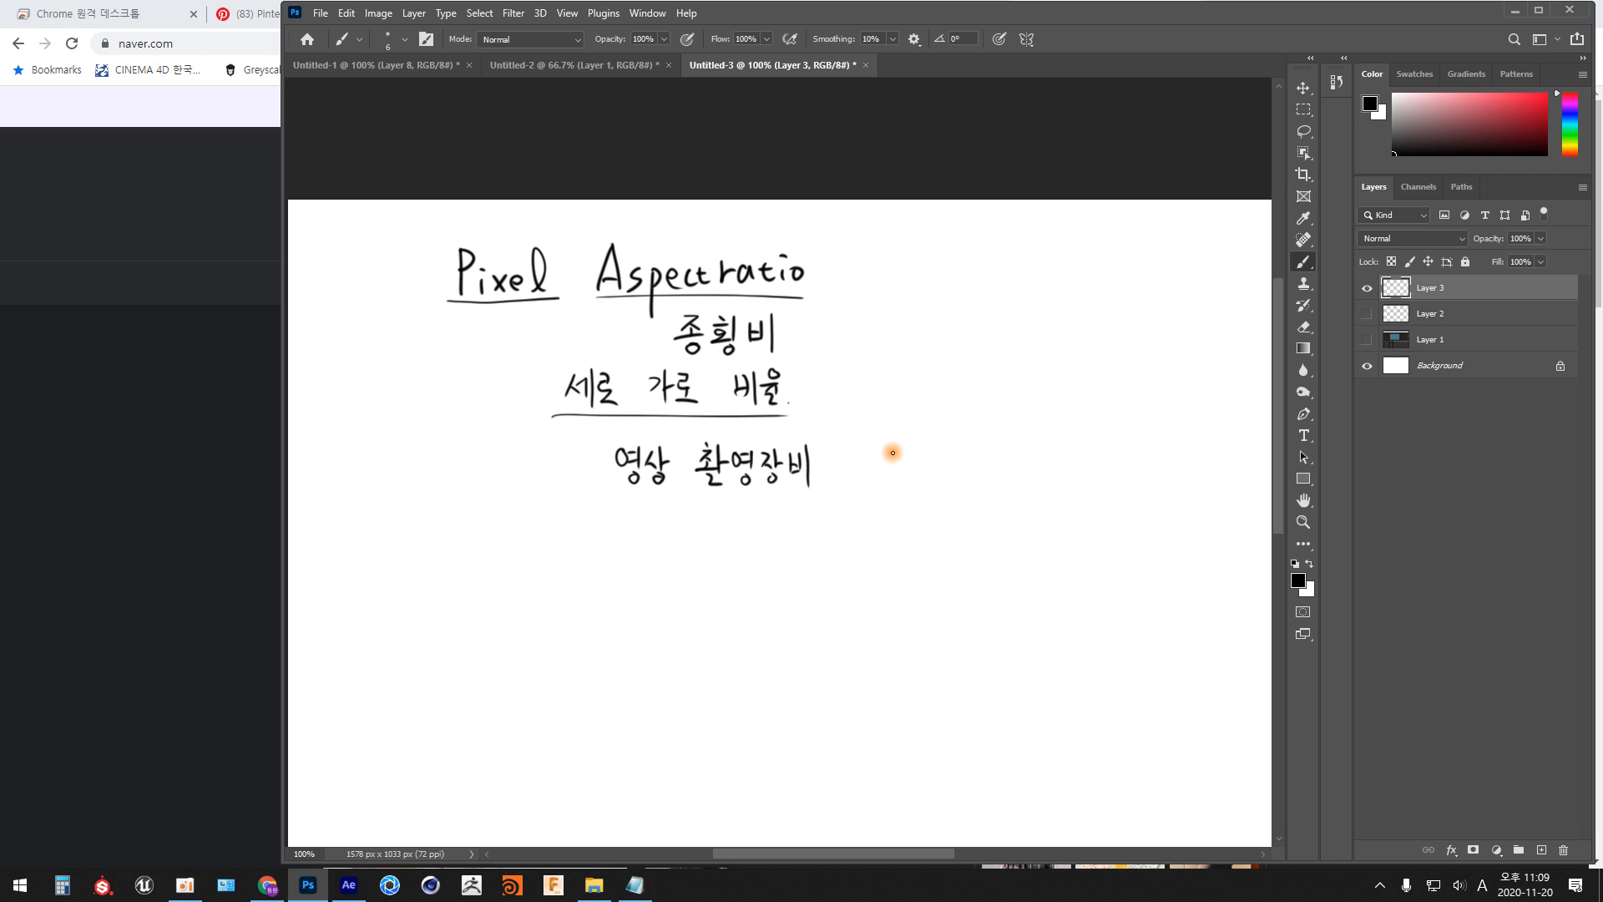
{"action": "mouse_move", "coordinate": [652, 537]}
{"action": "left_mouse_down"}
{"action": "mouse_move", "coordinate": [651, 555]}
{"action": "mouse_move", "coordinate": [683, 536]}
{"action": "mouse_move", "coordinate": [693, 565]}
{"action": "mouse_move", "coordinate": [652, 560]}
{"action": "mouse_move", "coordinate": [672, 596]}
{"action": "mouse_move", "coordinate": [712, 562]}
{"action": "left_mouse_up"}
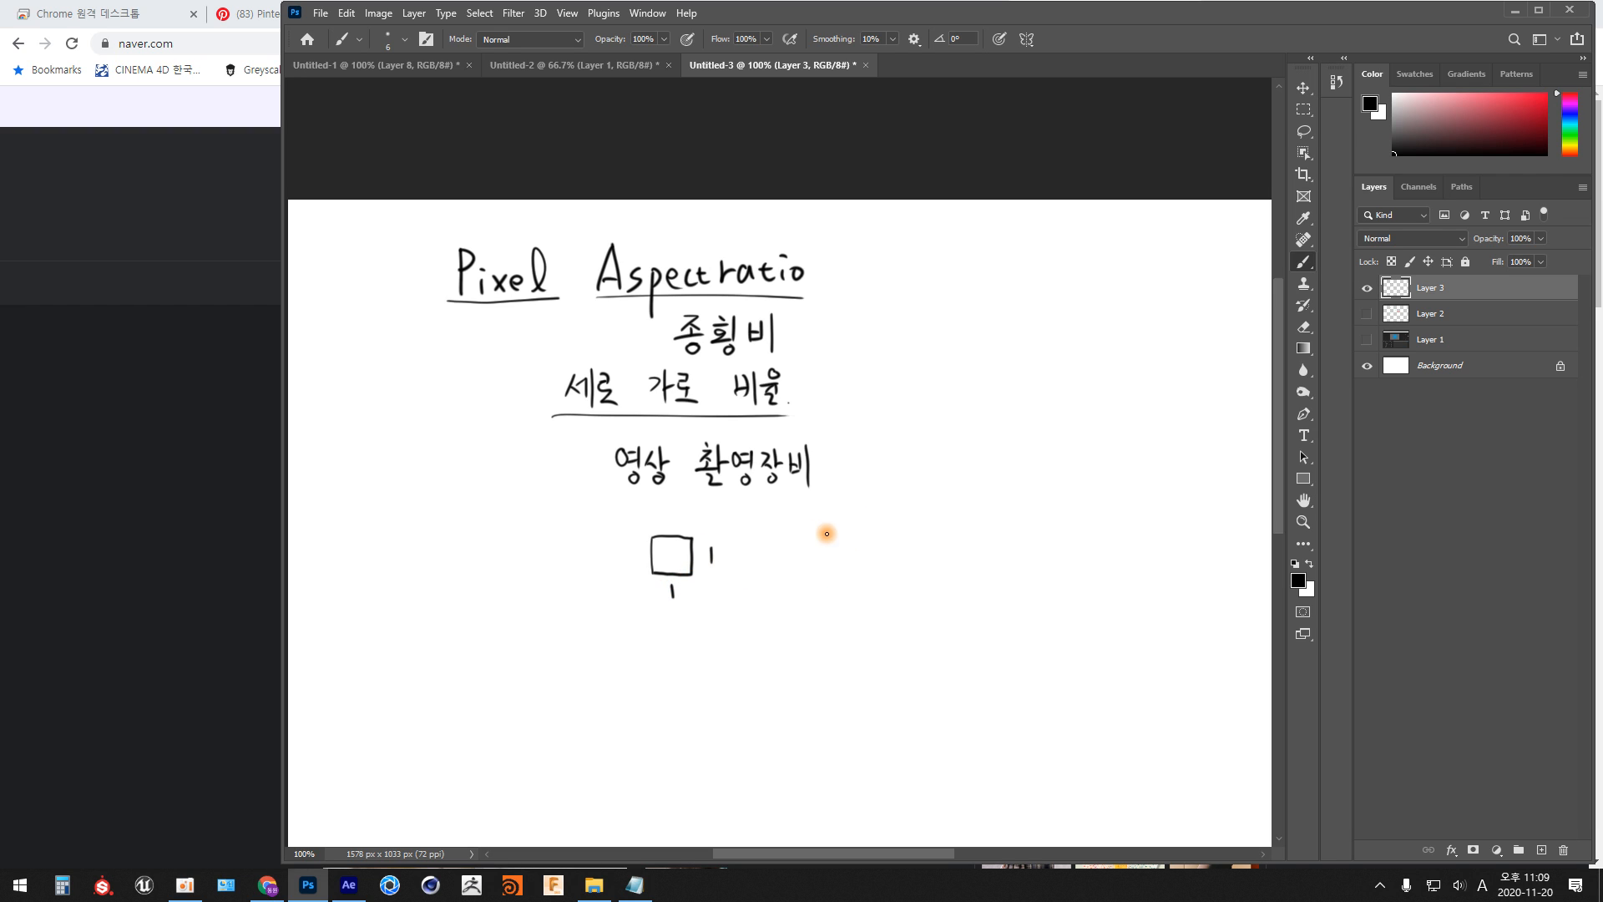
{"action": "mouse_move", "coordinate": [819, 579]}
{"action": "left_mouse_down"}
{"action": "mouse_move", "coordinate": [843, 579]}
{"action": "mouse_move", "coordinate": [818, 557]}
{"action": "mouse_move", "coordinate": [818, 578]}
{"action": "mouse_move", "coordinate": [838, 531]}
{"action": "mouse_move", "coordinate": [845, 579]}
{"action": "left_mouse_up"}
{"action": "left_click_drag", "start_coordinate": [873, 548], "coordinate": [873, 562]}
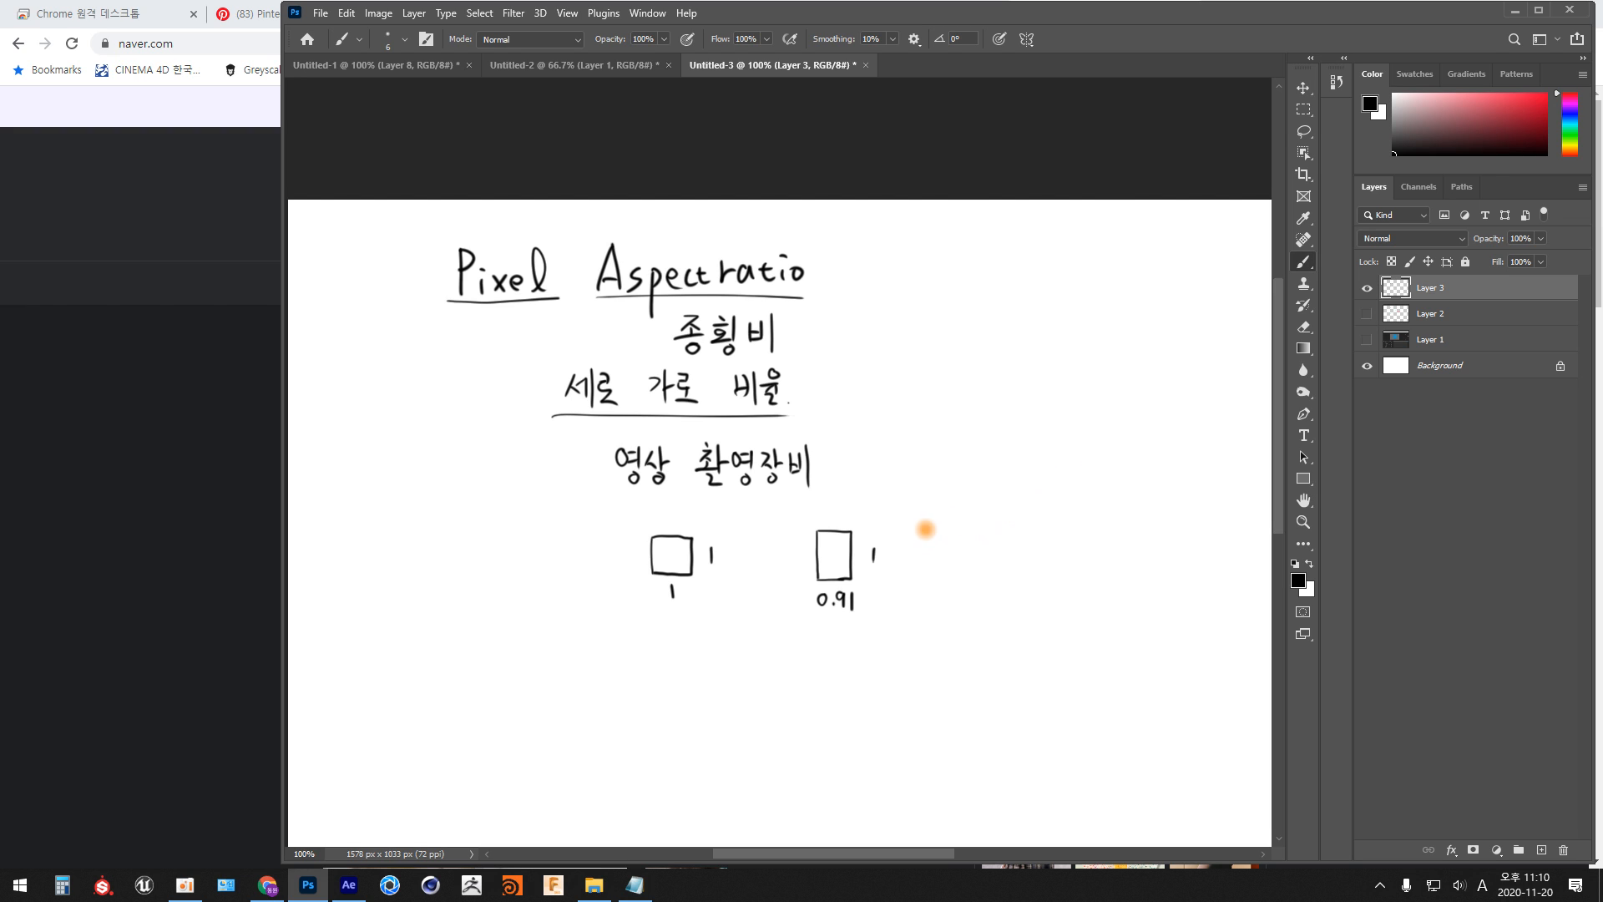
Write "DV1" with a wavy underline beside the 0.91 rectangle and "1280 x 1080" beneath it
{"action": "mouse_move", "coordinate": [949, 531]}
{"action": "left_mouse_down"}
{"action": "mouse_move", "coordinate": [1000, 552]}
{"action": "mouse_move", "coordinate": [999, 536]}
{"action": "mouse_move", "coordinate": [997, 560]}
{"action": "mouse_move", "coordinate": [998, 535]}
{"action": "mouse_move", "coordinate": [1008, 561]}
{"action": "mouse_move", "coordinate": [951, 567]}
{"action": "mouse_move", "coordinate": [1013, 569]}
{"action": "left_mouse_up"}
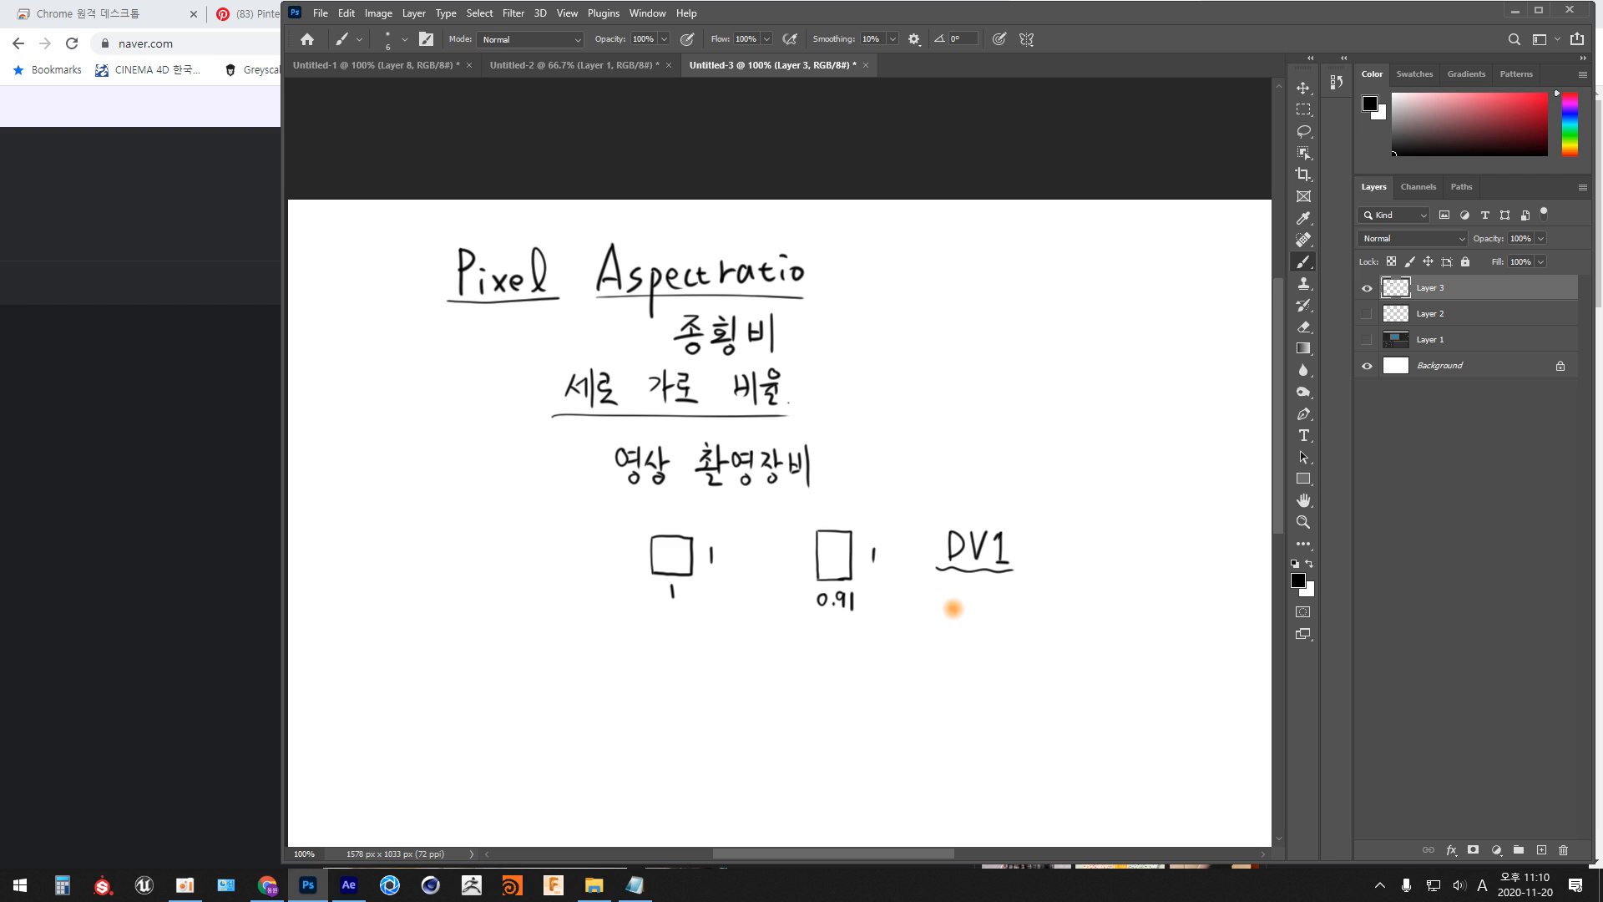
{"action": "mouse_move", "coordinate": [950, 609]}
{"action": "left_mouse_down"}
{"action": "mouse_move", "coordinate": [950, 629]}
{"action": "mouse_move", "coordinate": [1004, 613]}
{"action": "left_mouse_up"}
{"action": "mouse_move", "coordinate": [1042, 612]}
{"action": "left_mouse_down"}
{"action": "mouse_move", "coordinate": [1026, 626]}
{"action": "mouse_move", "coordinate": [1055, 627]}
{"action": "left_mouse_up"}
{"action": "mouse_move", "coordinate": [1073, 615]}
{"action": "left_mouse_down"}
{"action": "mouse_move", "coordinate": [1090, 630]}
{"action": "mouse_move", "coordinate": [1112, 614]}
{"action": "left_mouse_up"}
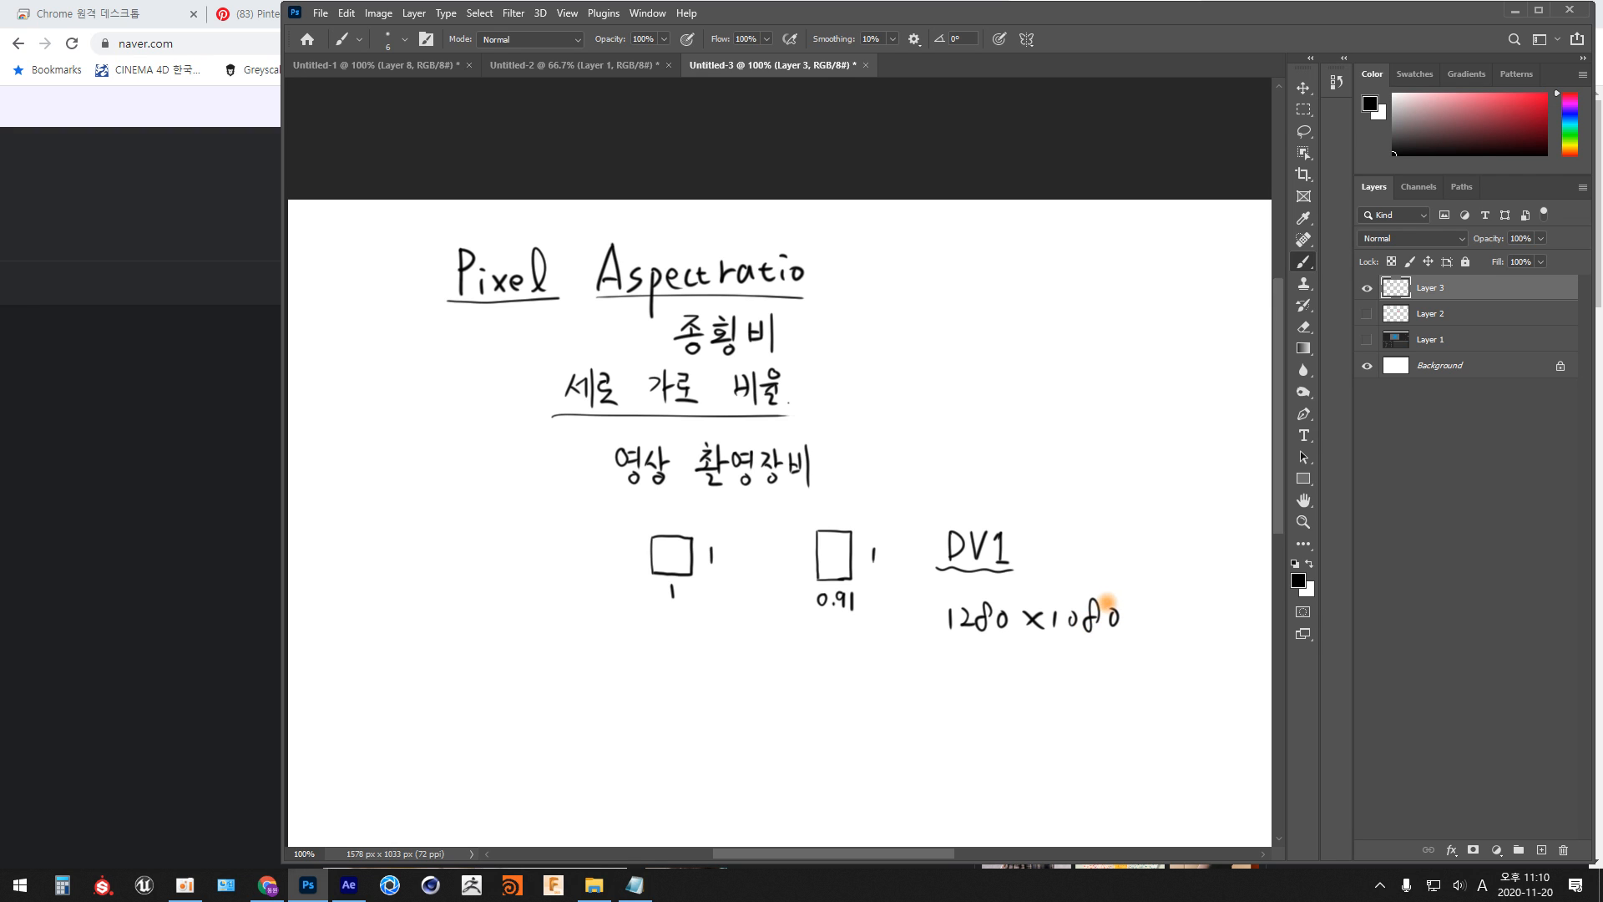
Lasso and delete the handwritten 1280, write 1440 in its place and underline "1440 x 1080"
{"action": "left_click", "coordinate": [1303, 131]}
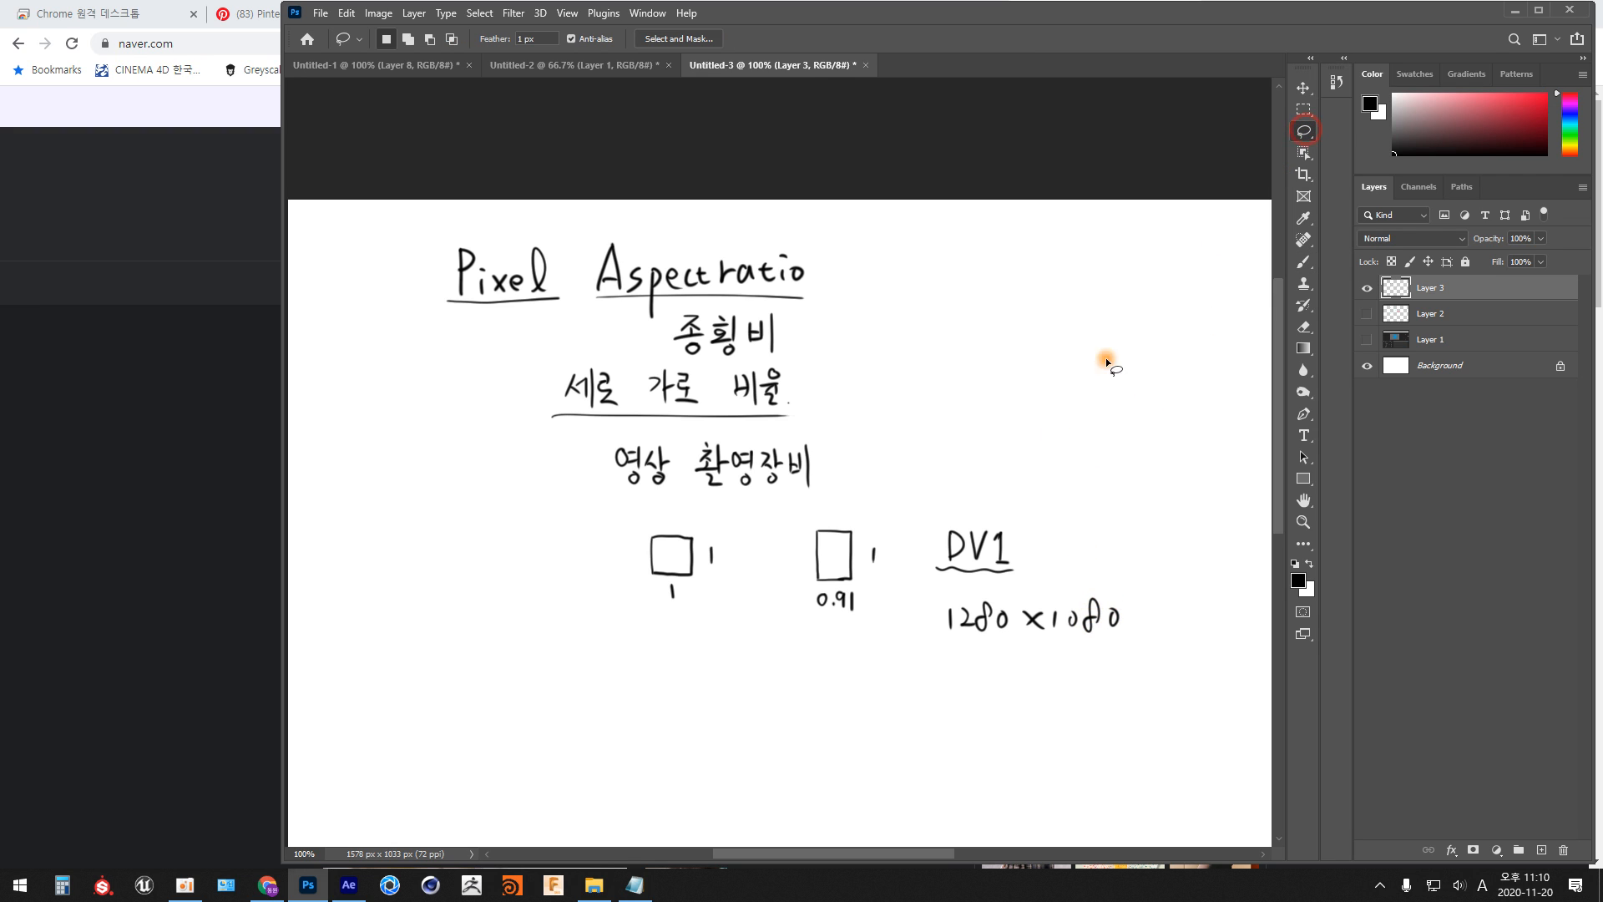
{"action": "mouse_move", "coordinate": [1005, 654]}
{"action": "left_mouse_down"}
{"action": "mouse_move", "coordinate": [923, 615]}
{"action": "mouse_move", "coordinate": [1012, 644]}
{"action": "left_mouse_up"}
{"action": "key", "text": "Delete"}
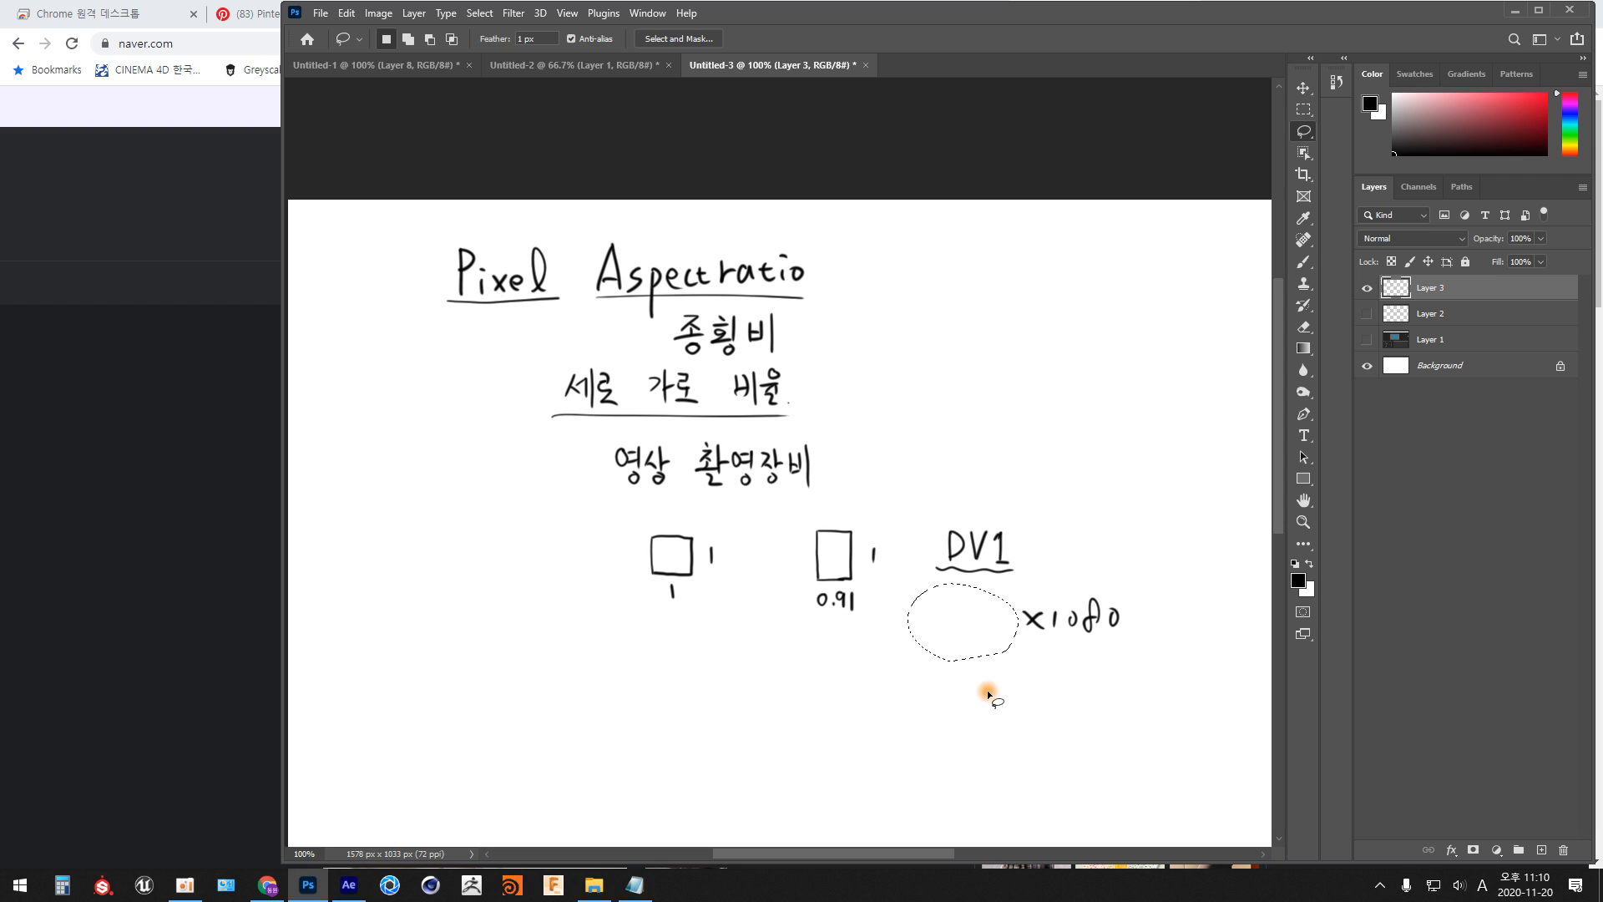
{"action": "key", "text": "b"}
{"action": "mouse_move", "coordinate": [937, 609]}
{"action": "left_mouse_down"}
{"action": "mouse_move", "coordinate": [939, 635]}
{"action": "mouse_move", "coordinate": [983, 632]}
{"action": "mouse_move", "coordinate": [996, 612]}
{"action": "mouse_move", "coordinate": [1131, 633]}
{"action": "left_mouse_up"}
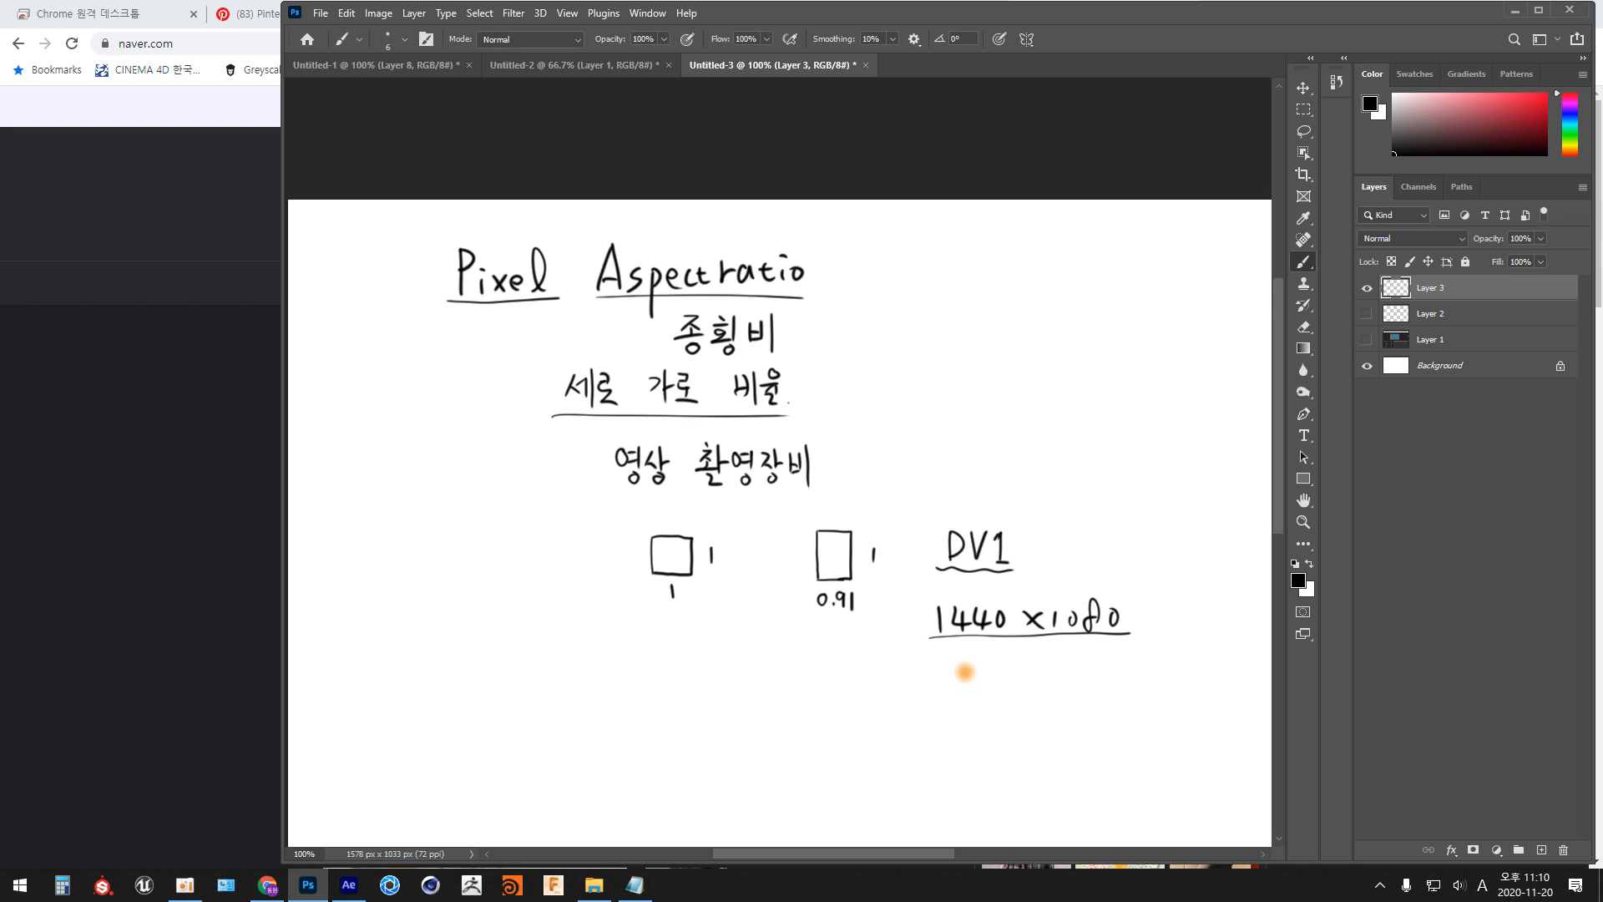
Write a circled "Film" below the underlined 1440 x 1080 and add "1920 x 1080" further down
{"action": "left_click_drag", "start_coordinate": [992, 654], "coordinate": [1010, 655]}
{"action": "mouse_move", "coordinate": [992, 655]}
{"action": "left_mouse_down"}
{"action": "mouse_move", "coordinate": [991, 680]}
{"action": "mouse_move", "coordinate": [1006, 667]}
{"action": "mouse_move", "coordinate": [1014, 681]}
{"action": "left_mouse_up"}
{"action": "mouse_move", "coordinate": [1024, 653]}
{"action": "left_mouse_down"}
{"action": "mouse_move", "coordinate": [1026, 681]}
{"action": "mouse_move", "coordinate": [1042, 666]}
{"action": "mouse_move", "coordinate": [1047, 688]}
{"action": "left_mouse_up"}
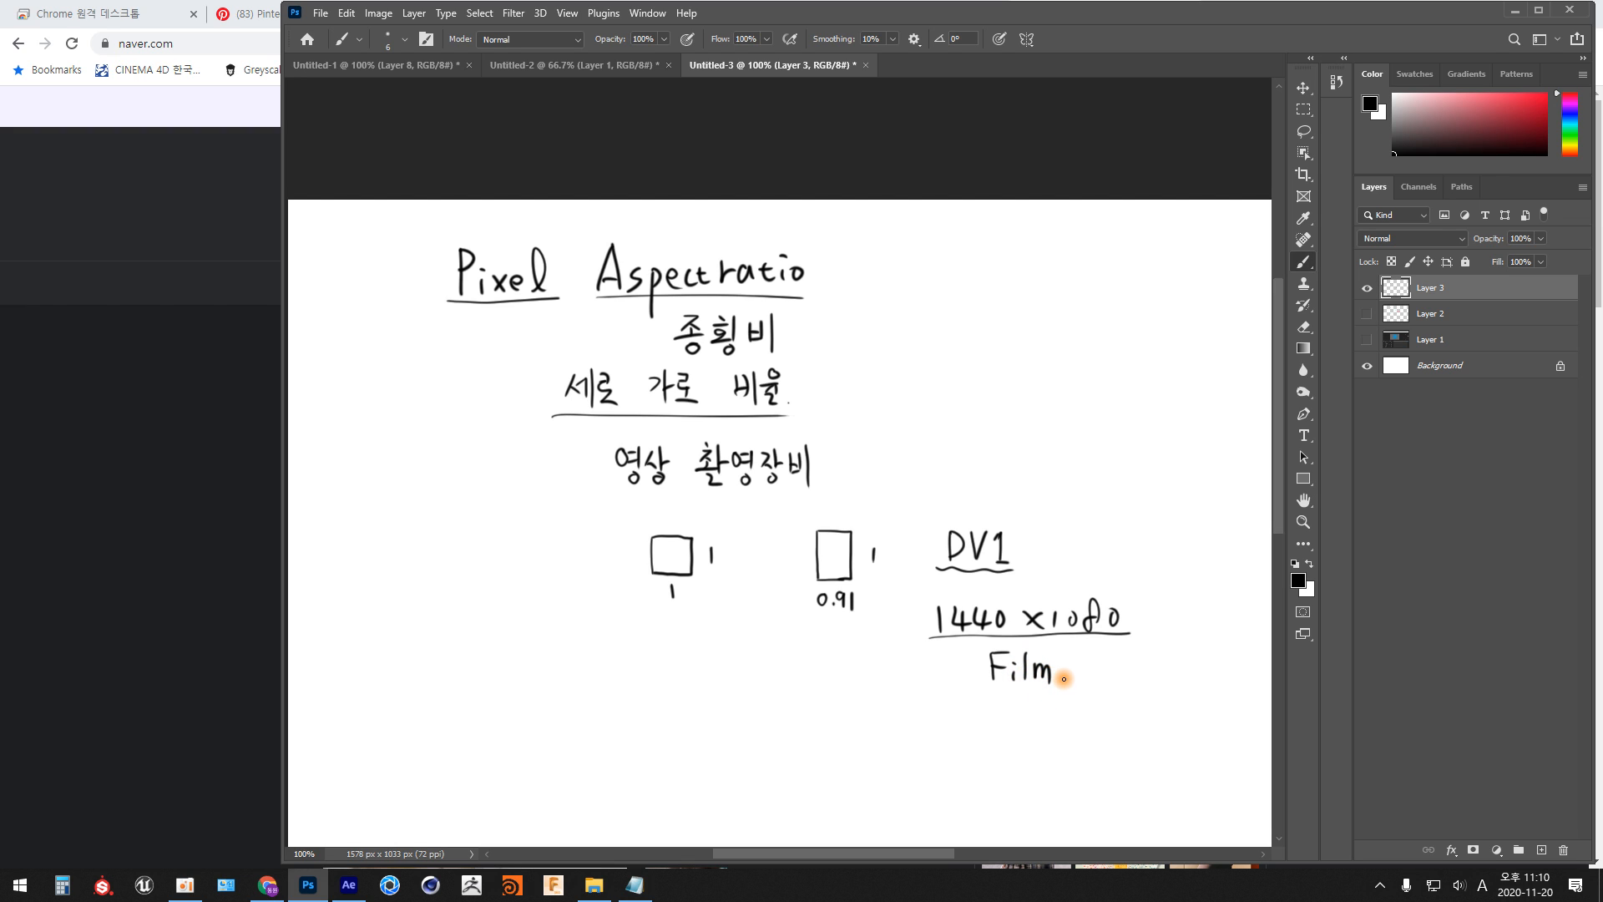
{"action": "mouse_move", "coordinate": [937, 747]}
{"action": "left_mouse_down"}
{"action": "mouse_move", "coordinate": [936, 775]}
{"action": "mouse_move", "coordinate": [960, 748]}
{"action": "mouse_move", "coordinate": [959, 775]}
{"action": "mouse_move", "coordinate": [999, 758]}
{"action": "left_mouse_up"}
{"action": "mouse_move", "coordinate": [1022, 755]}
{"action": "left_mouse_down"}
{"action": "mouse_move", "coordinate": [1040, 772]}
{"action": "mouse_move", "coordinate": [1024, 773]}
{"action": "left_mouse_up"}
{"action": "mouse_move", "coordinate": [1054, 754]}
{"action": "left_mouse_down"}
{"action": "mouse_move", "coordinate": [1055, 774]}
{"action": "mouse_move", "coordinate": [1091, 743]}
{"action": "mouse_move", "coordinate": [1107, 757]}
{"action": "left_mouse_up"}
{"action": "mouse_move", "coordinate": [996, 681]}
{"action": "left_mouse_down"}
{"action": "mouse_move", "coordinate": [1058, 676]}
{"action": "mouse_move", "coordinate": [999, 682]}
{"action": "left_mouse_up"}
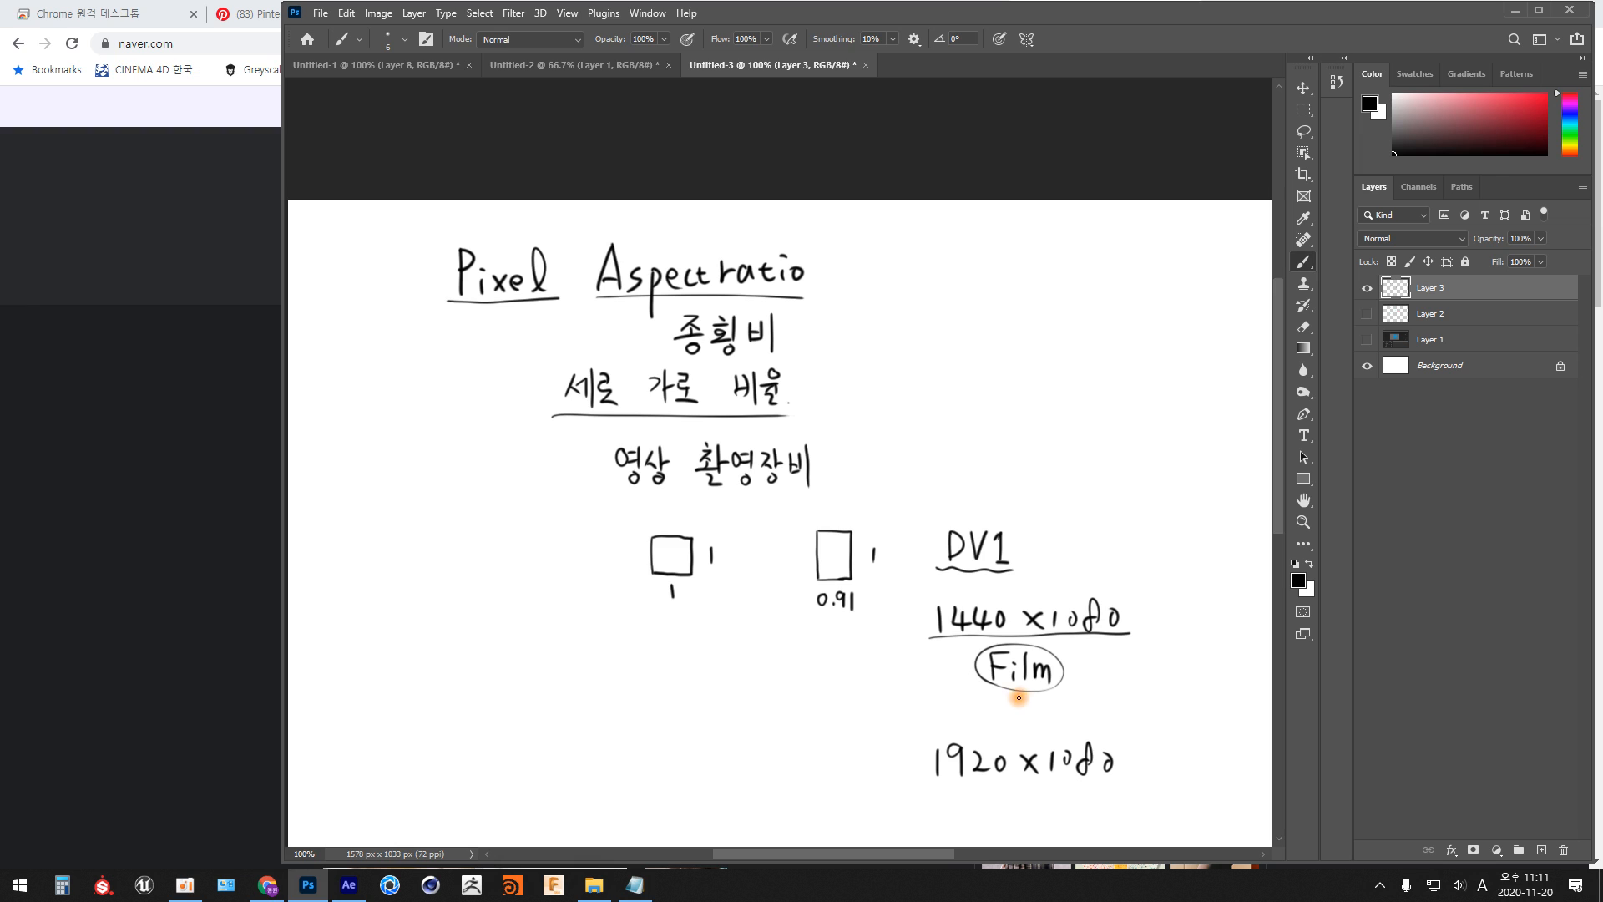
Label the 1920 x 1080 resolution by writing "Full-HD" just above it
{"action": "left_click_drag", "start_coordinate": [995, 716], "coordinate": [995, 738]}
{"action": "left_click_drag", "start_coordinate": [995, 716], "coordinate": [1008, 716]}
{"action": "left_click_drag", "start_coordinate": [995, 728], "coordinate": [1091, 735]}
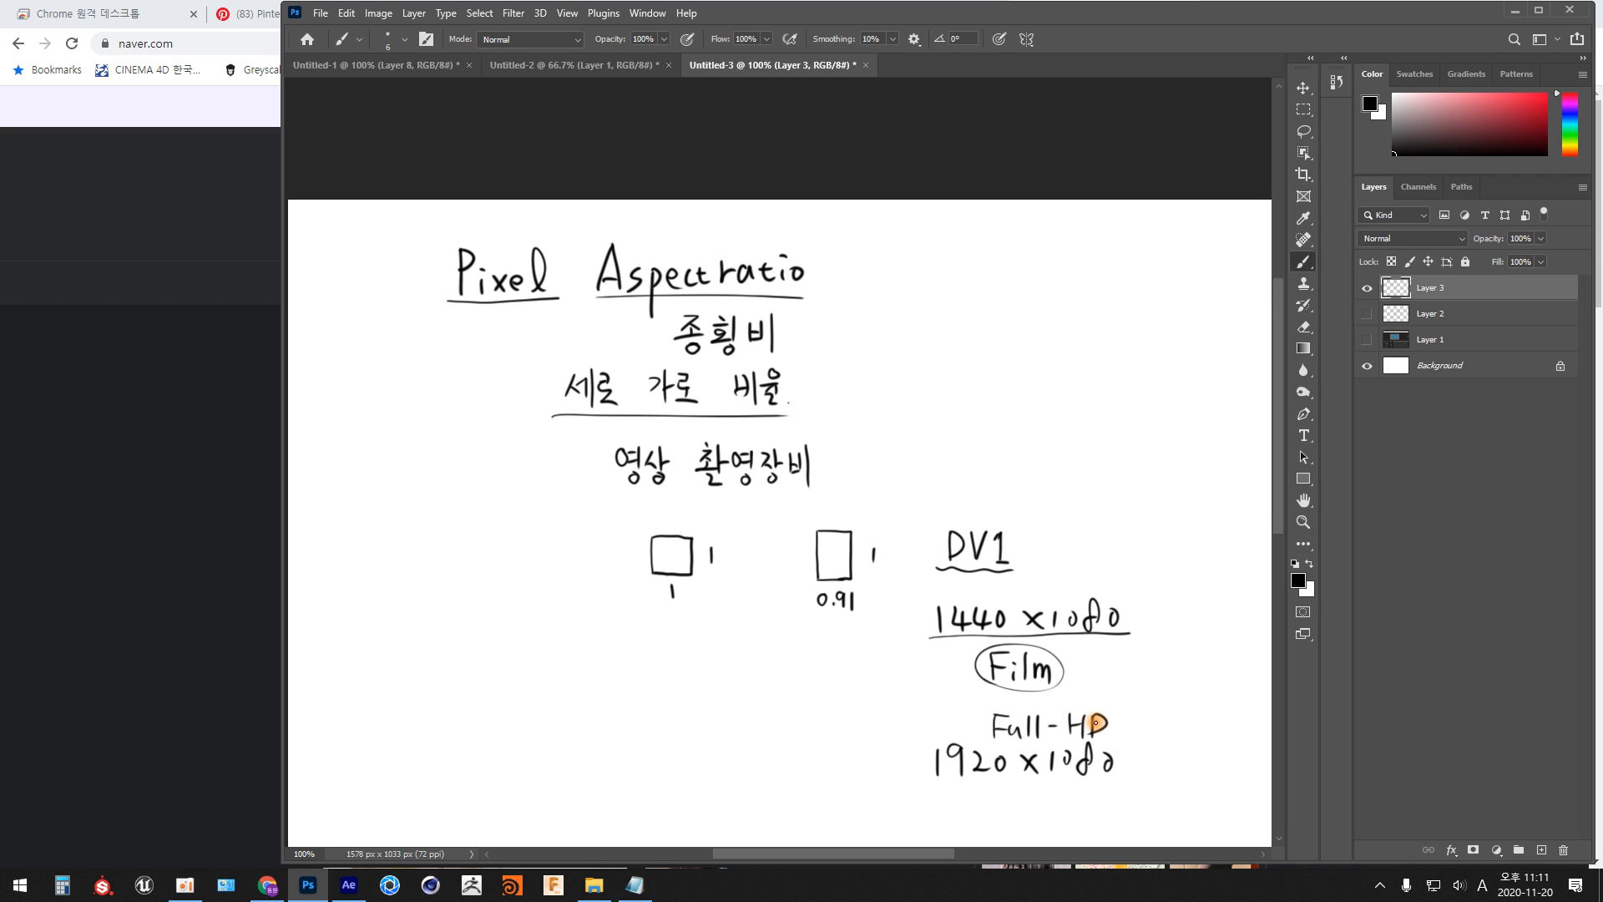
Draw a wide rectangle in the empty space beside the "Pixel Aspectratio" title
{"action": "mouse_move", "coordinate": [1017, 249]}
{"action": "left_mouse_down"}
{"action": "mouse_move", "coordinate": [1019, 316]}
{"action": "mouse_move", "coordinate": [1030, 246]}
{"action": "mouse_move", "coordinate": [1172, 248]}
{"action": "mouse_move", "coordinate": [1178, 292]}
{"action": "mouse_move", "coordinate": [1178, 339]}
{"action": "mouse_move", "coordinate": [1019, 342]}
{"action": "left_mouse_up"}
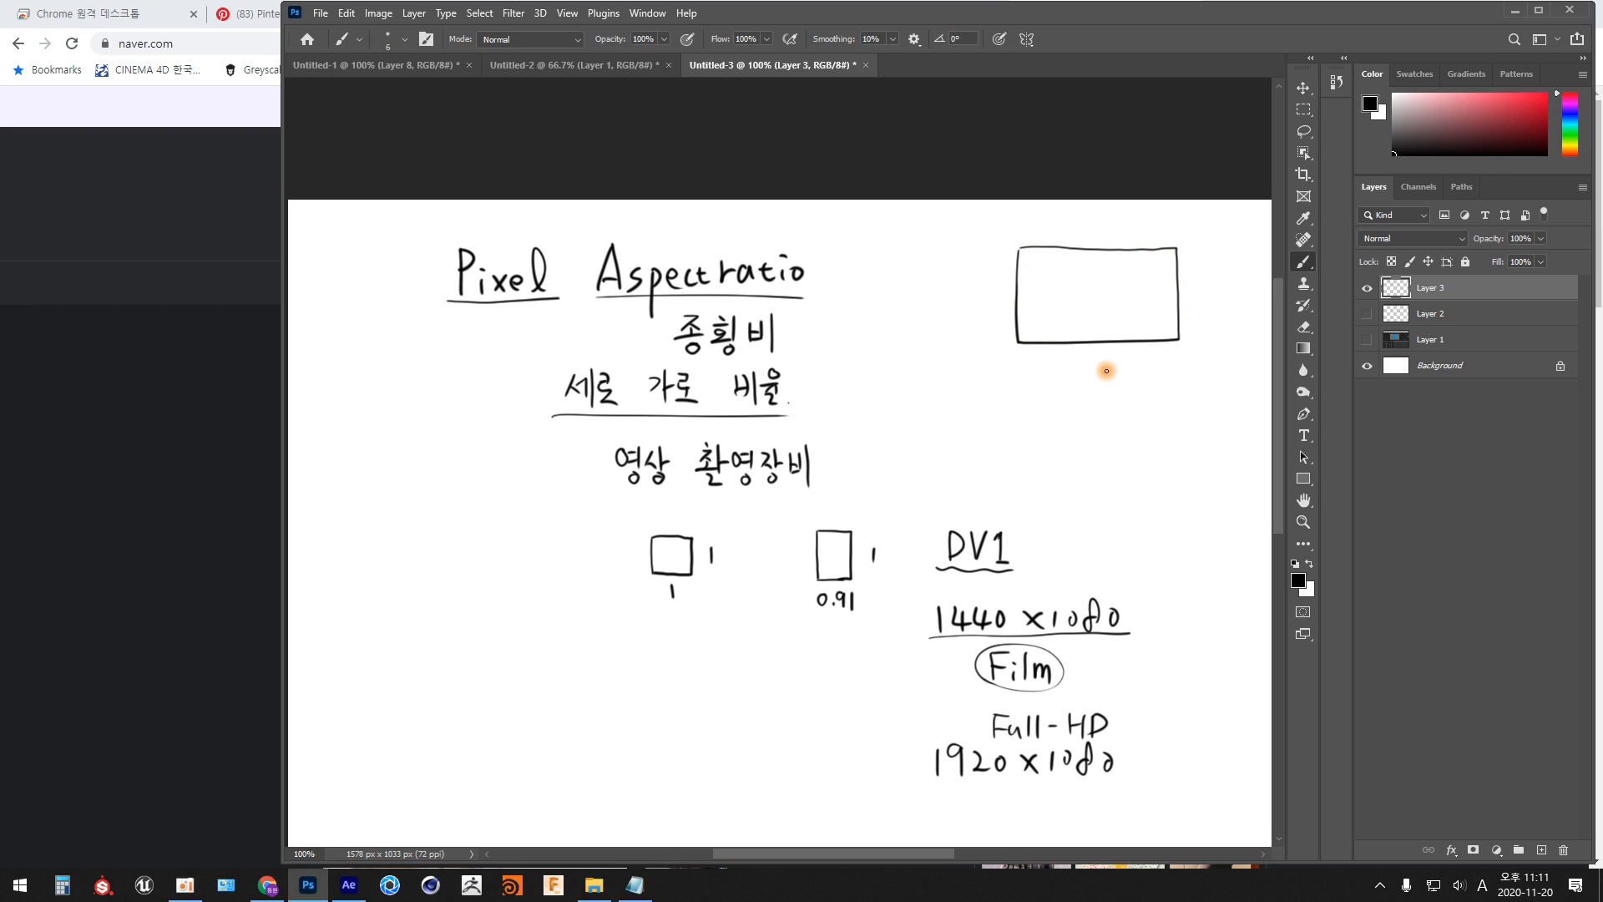
{"action": "mouse_move", "coordinate": [1036, 287]}
{"action": "left_mouse_down"}
{"action": "mouse_move", "coordinate": [1038, 304]}
{"action": "mouse_move", "coordinate": [1066, 302]}
{"action": "left_mouse_up"}
{"action": "left_click_drag", "start_coordinate": [1077, 290], "coordinate": [1076, 291]}
{"action": "key", "text": "ctrl+z"}
{"action": "key", "text": "ctrl+z"}
{"action": "key", "text": "ctrl+z"}
{"action": "key", "text": "ctrl+z"}
Bracket the wide rectangle's lower edge and side, and label them 1440 and 1080
{"action": "left_click_drag", "start_coordinate": [1022, 343], "coordinate": [1077, 358]}
{"action": "left_click_drag", "start_coordinate": [1088, 352], "coordinate": [1124, 354]}
{"action": "left_click_drag", "start_coordinate": [1134, 359], "coordinate": [1179, 342]}
{"action": "left_click_drag", "start_coordinate": [1178, 249], "coordinate": [1223, 299]}
{"action": "left_click_drag", "start_coordinate": [1231, 288], "coordinate": [1180, 338]}
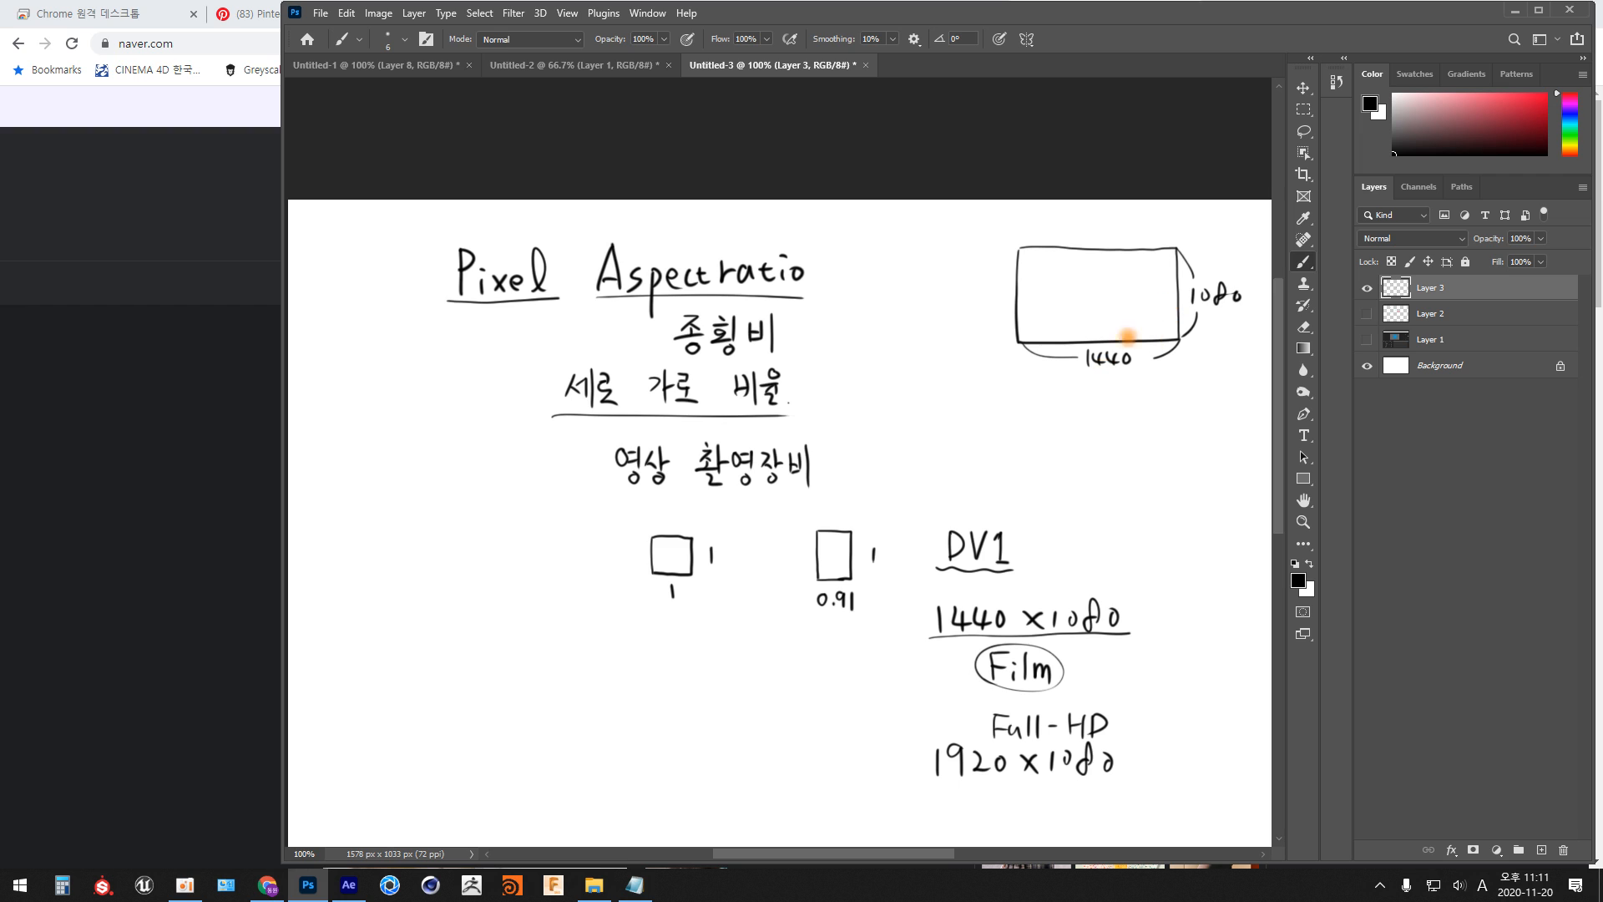
Draw a larger rectangle labelled 1920 below the first one, with arrows leading from the smaller rectangle's lower corners to it
{"action": "left_click_drag", "start_coordinate": [983, 415], "coordinate": [983, 496]}
{"action": "mouse_move", "coordinate": [985, 393]}
{"action": "left_mouse_down"}
{"action": "mouse_move", "coordinate": [1194, 388]}
{"action": "mouse_move", "coordinate": [1215, 421]}
{"action": "mouse_move", "coordinate": [1212, 511]}
{"action": "mouse_move", "coordinate": [983, 504]}
{"action": "mouse_move", "coordinate": [1113, 541]}
{"action": "left_mouse_up"}
{"action": "left_click_drag", "start_coordinate": [1118, 528], "coordinate": [1118, 530]}
{"action": "left_click_drag", "start_coordinate": [1179, 529], "coordinate": [1212, 515]}
{"action": "left_click_drag", "start_coordinate": [1019, 340], "coordinate": [992, 379]}
{"action": "left_click_drag", "start_coordinate": [990, 368], "coordinate": [1009, 380]}
{"action": "left_click_drag", "start_coordinate": [1177, 338], "coordinate": [1212, 373]}
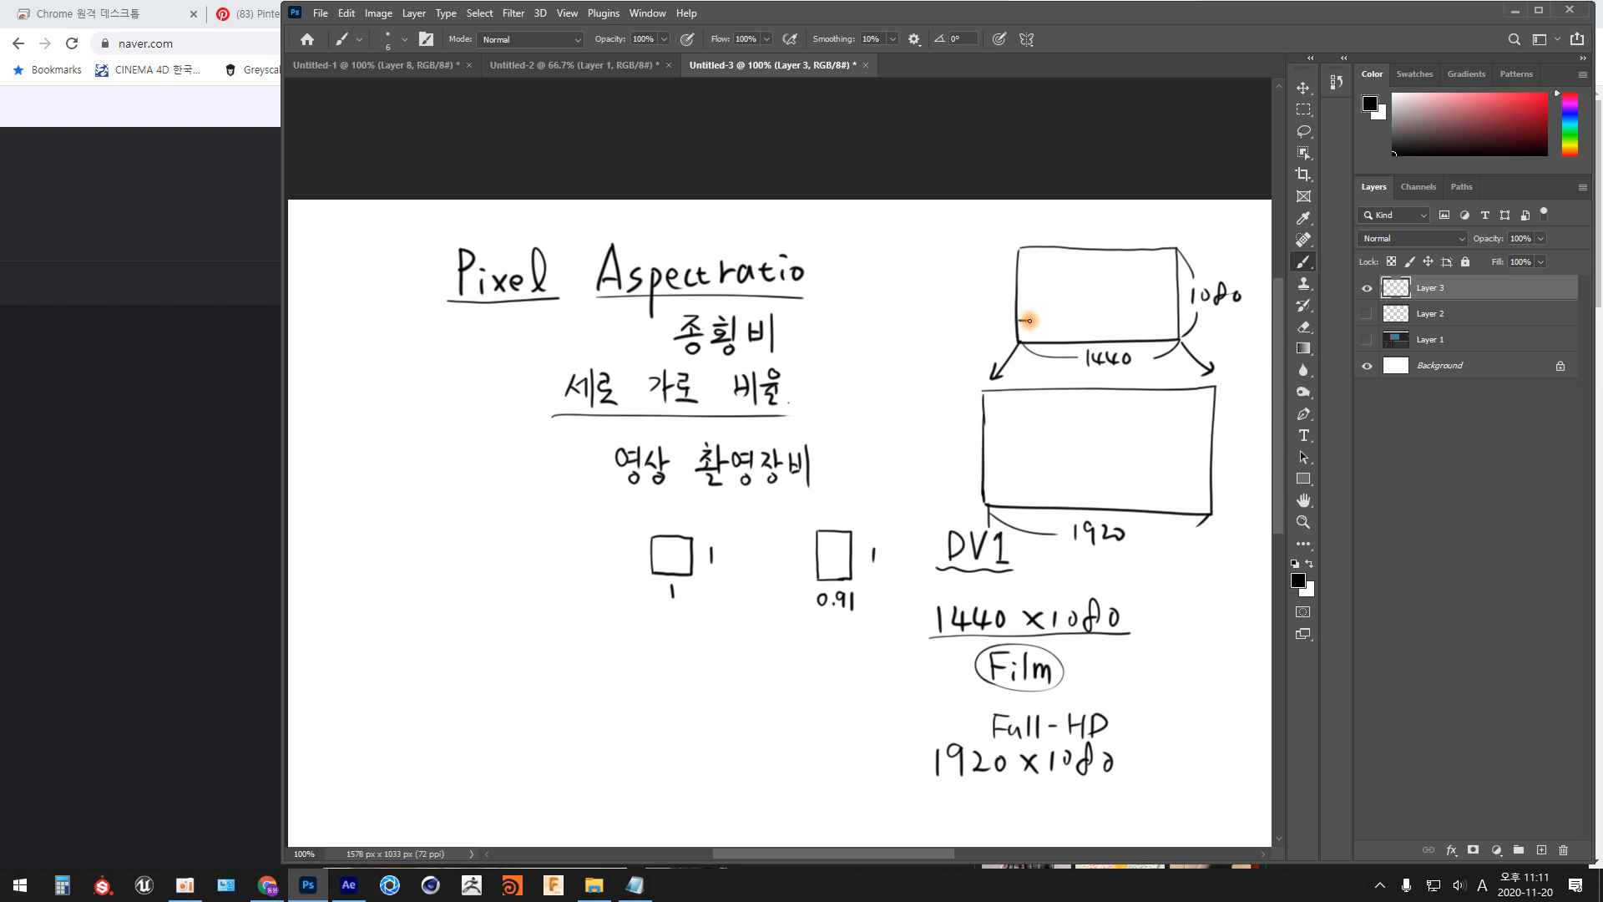
Add three small pixel cells to both rectangles with arrows between them, and circle the "Pixel Aspectratio" title
{"action": "mouse_move", "coordinate": [1043, 320]}
{"action": "left_mouse_down"}
{"action": "mouse_move", "coordinate": [1058, 341]}
{"action": "mouse_move", "coordinate": [1019, 384]}
{"action": "left_mouse_up"}
{"action": "mouse_move", "coordinate": [1016, 372]}
{"action": "left_mouse_down"}
{"action": "mouse_move", "coordinate": [984, 413]}
{"action": "mouse_move", "coordinate": [1005, 411]}
{"action": "mouse_move", "coordinate": [1005, 390]}
{"action": "mouse_move", "coordinate": [1027, 411]}
{"action": "mouse_move", "coordinate": [1030, 391]}
{"action": "mouse_move", "coordinate": [1030, 413]}
{"action": "left_mouse_up"}
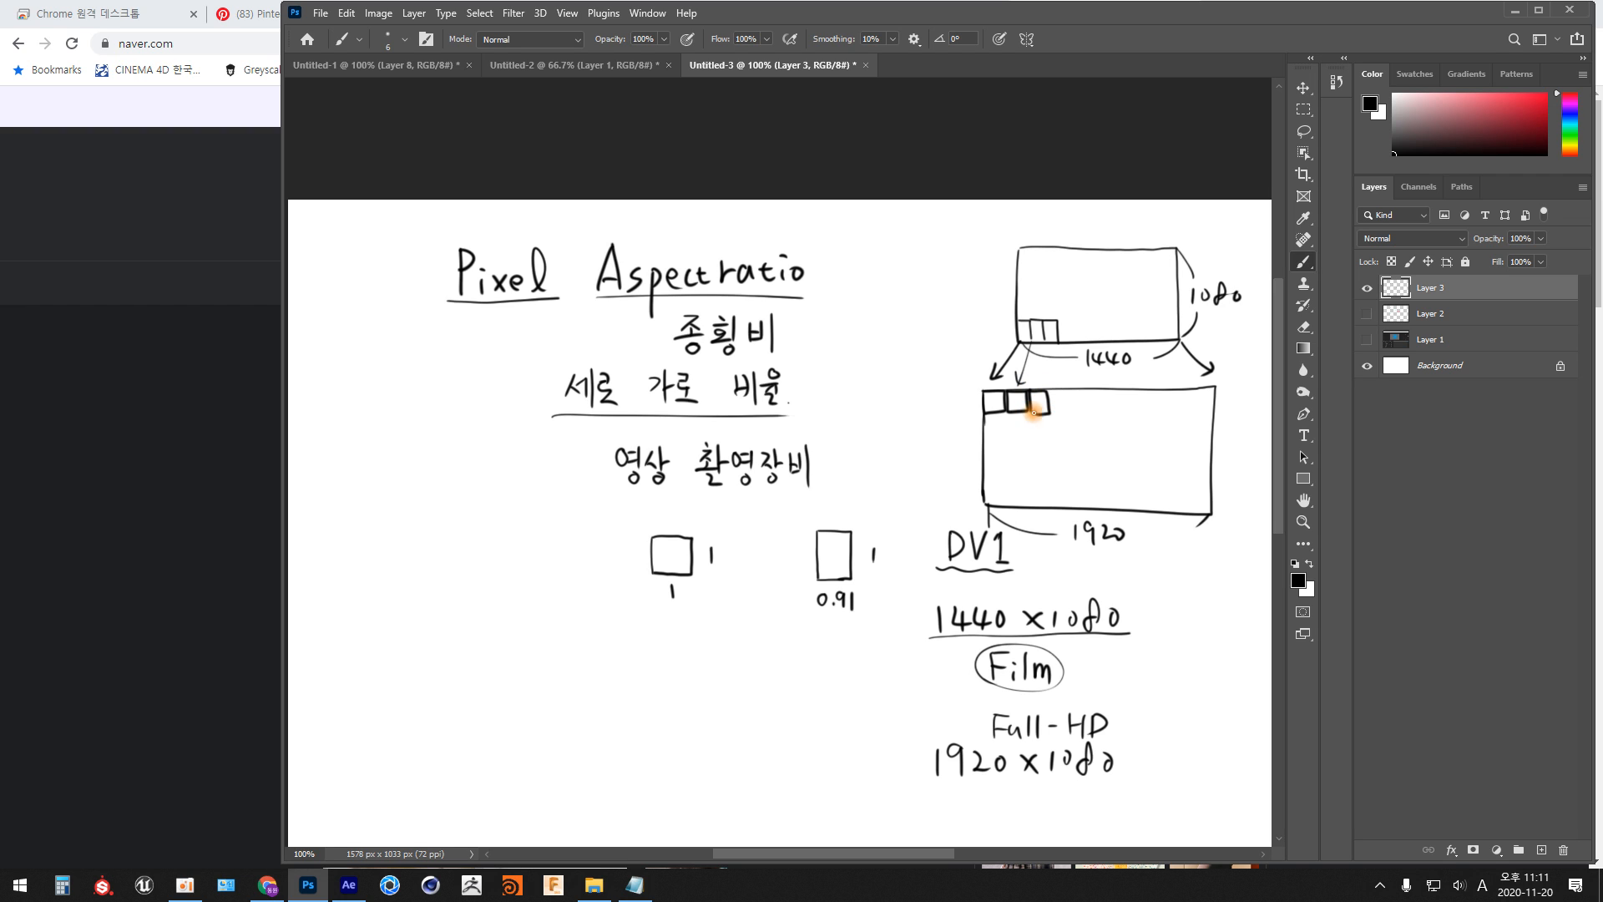
{"action": "mouse_move", "coordinate": [1048, 344]}
{"action": "left_mouse_down"}
{"action": "mouse_move", "coordinate": [1044, 378]}
{"action": "mouse_move", "coordinate": [1056, 367]}
{"action": "left_mouse_up"}
{"action": "mouse_move", "coordinate": [493, 307]}
{"action": "left_mouse_down"}
{"action": "mouse_move", "coordinate": [743, 310]}
{"action": "mouse_move", "coordinate": [771, 230]}
{"action": "mouse_move", "coordinate": [463, 222]}
{"action": "mouse_move", "coordinate": [514, 327]}
{"action": "left_mouse_up"}
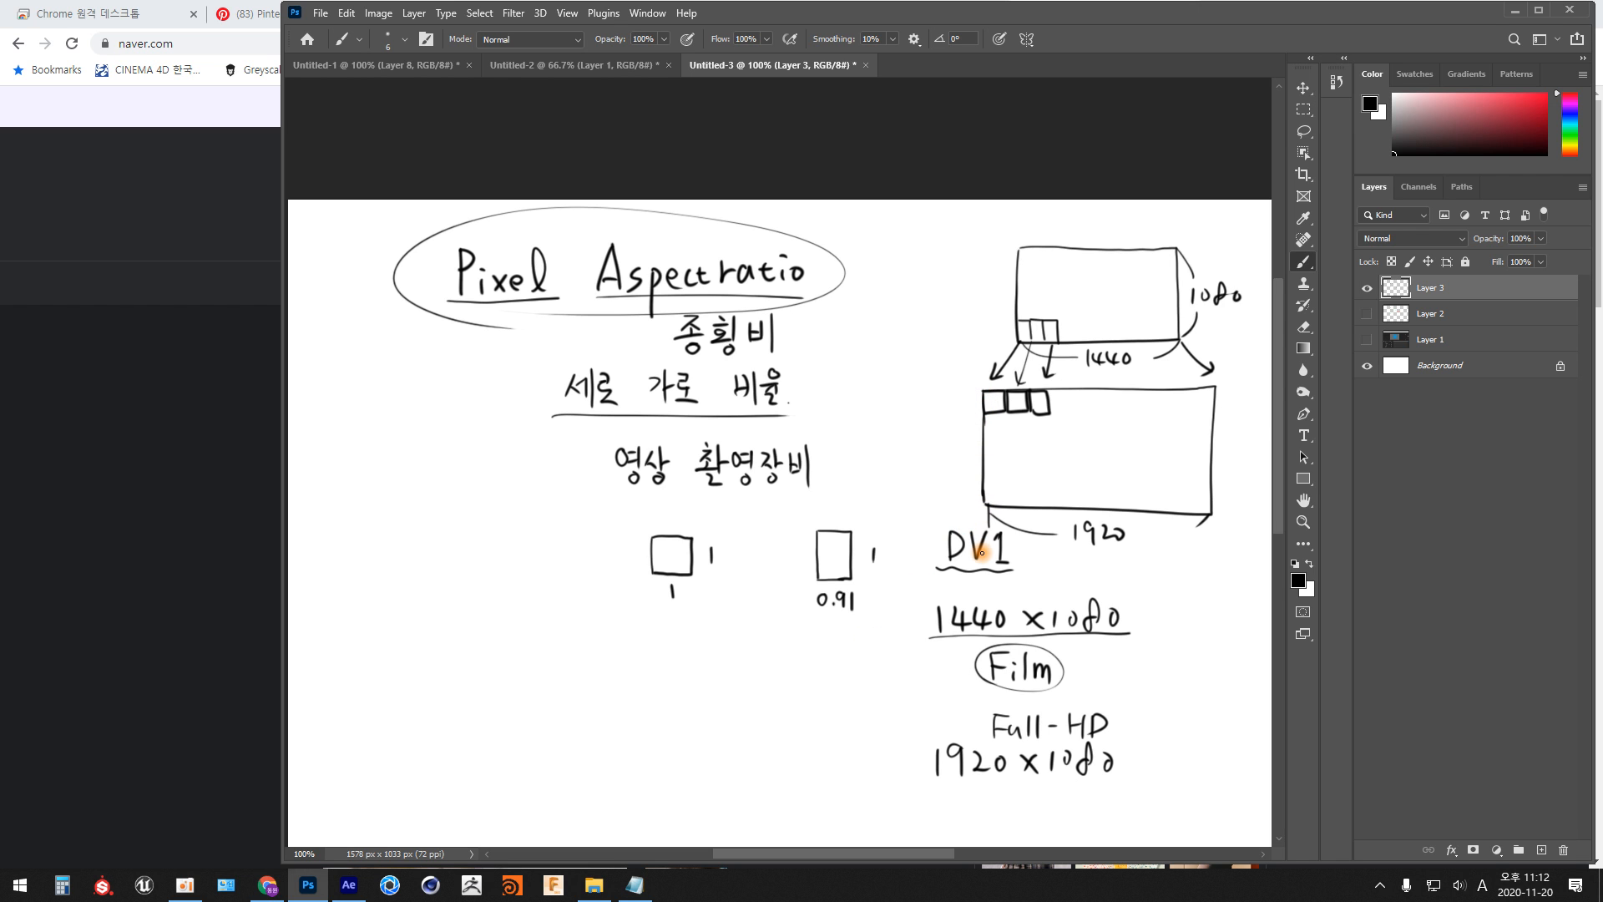
Switch to After Effects and set Comp 1's pixel aspect ratio to D1/DV NTSC (0.91) in the composition settings
{"action": "key", "text": "alt+Tab"}
{"action": "key", "text": "Tab"}
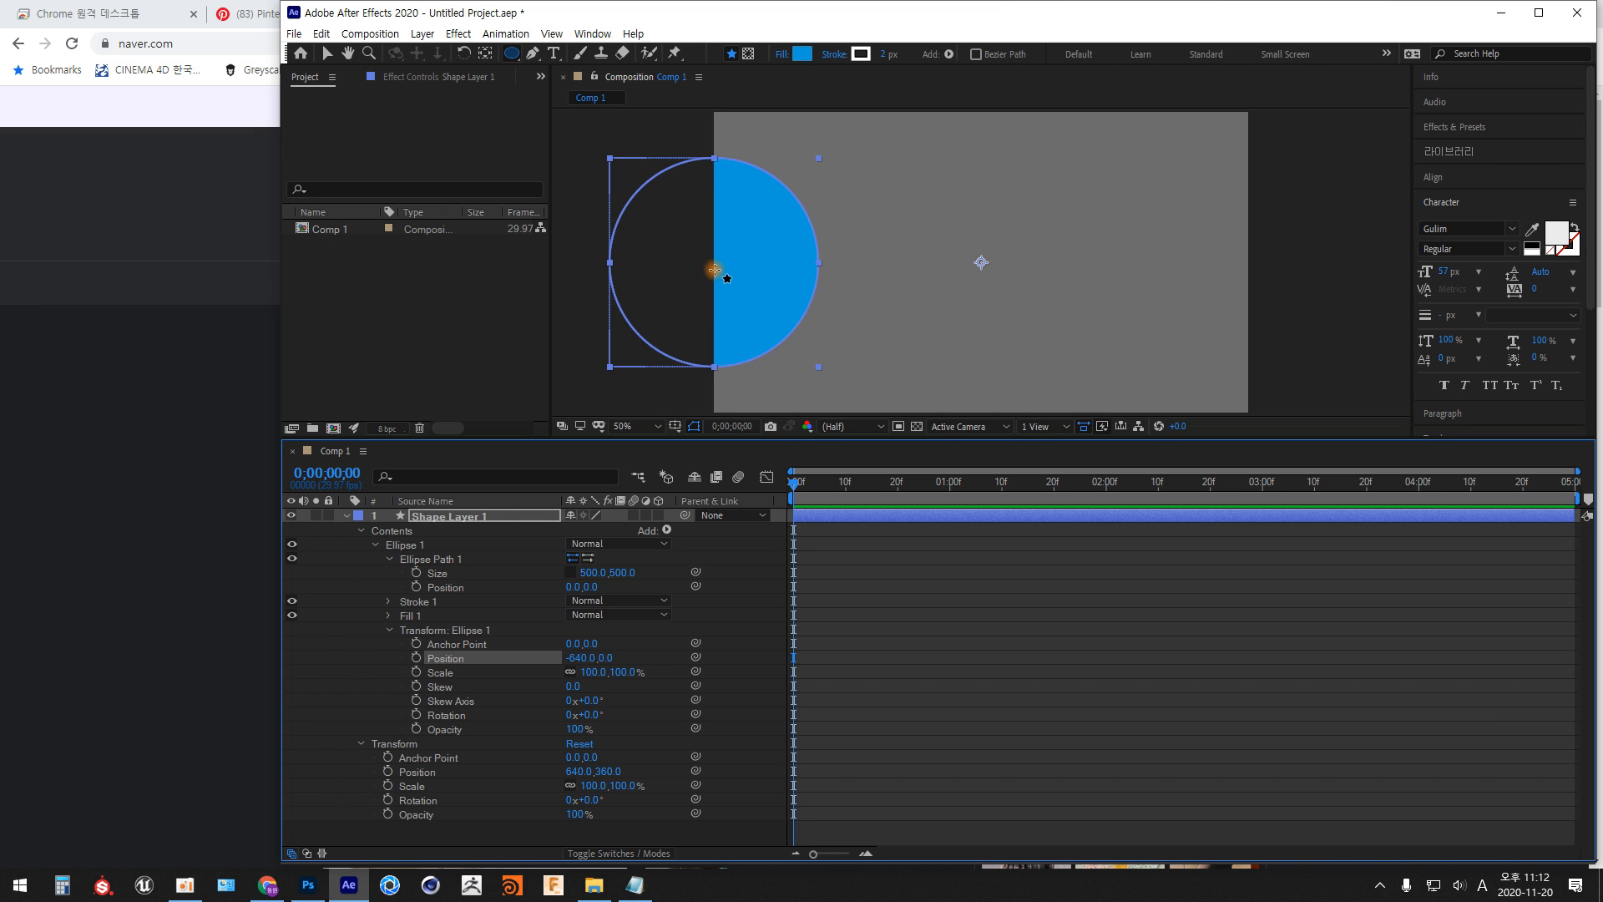
{"action": "key", "text": "ctrl+k"}
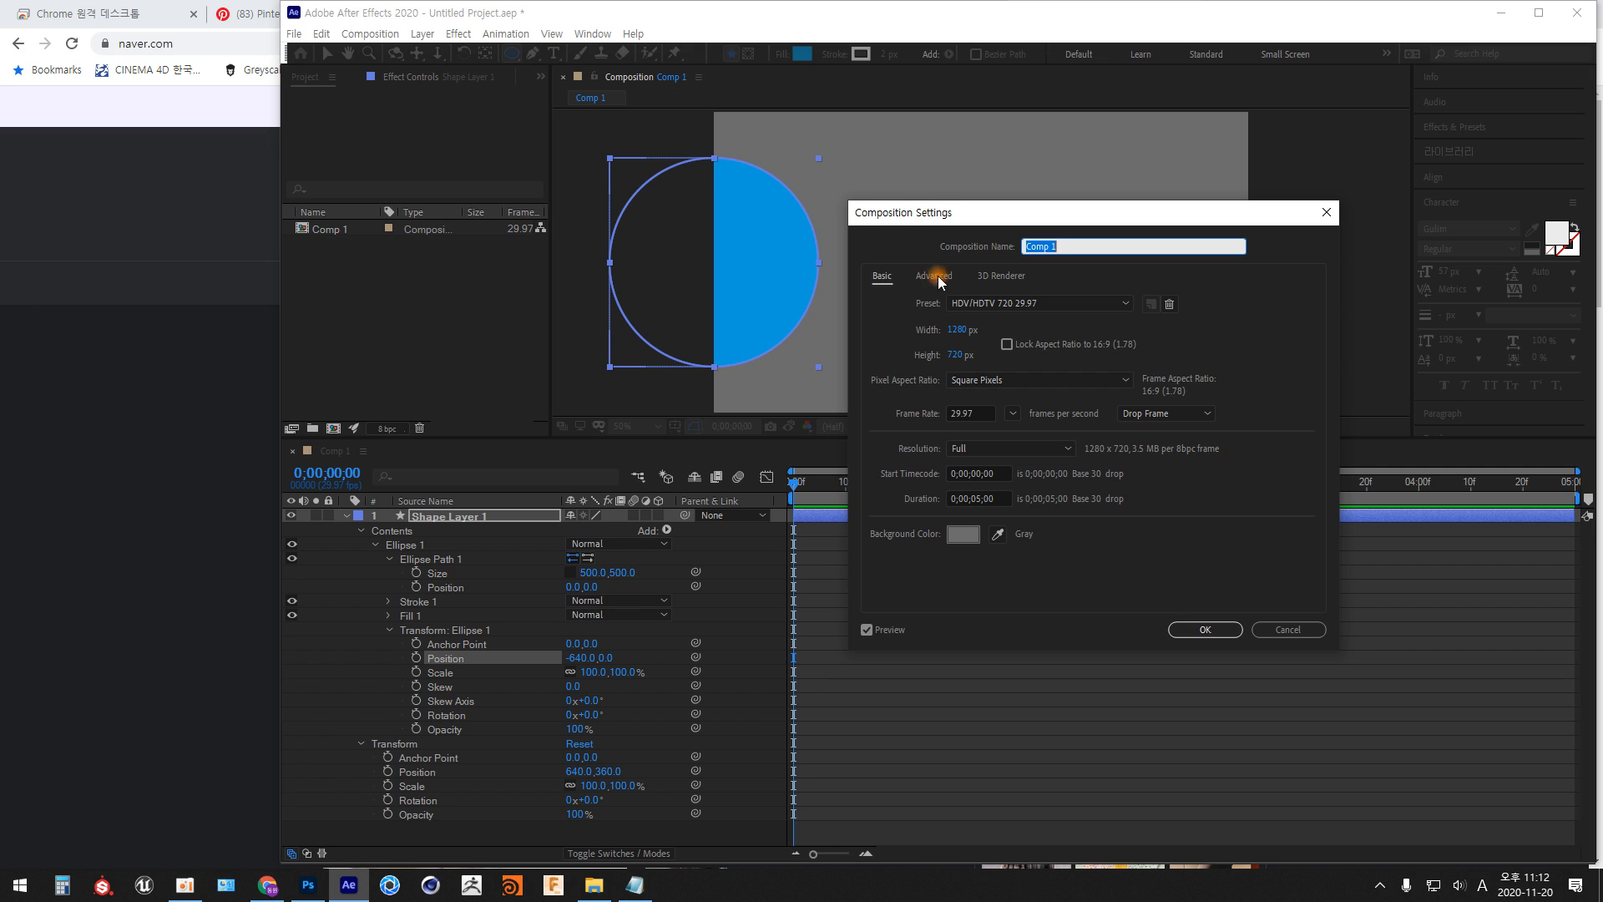
{"action": "left_click", "coordinate": [1127, 382]}
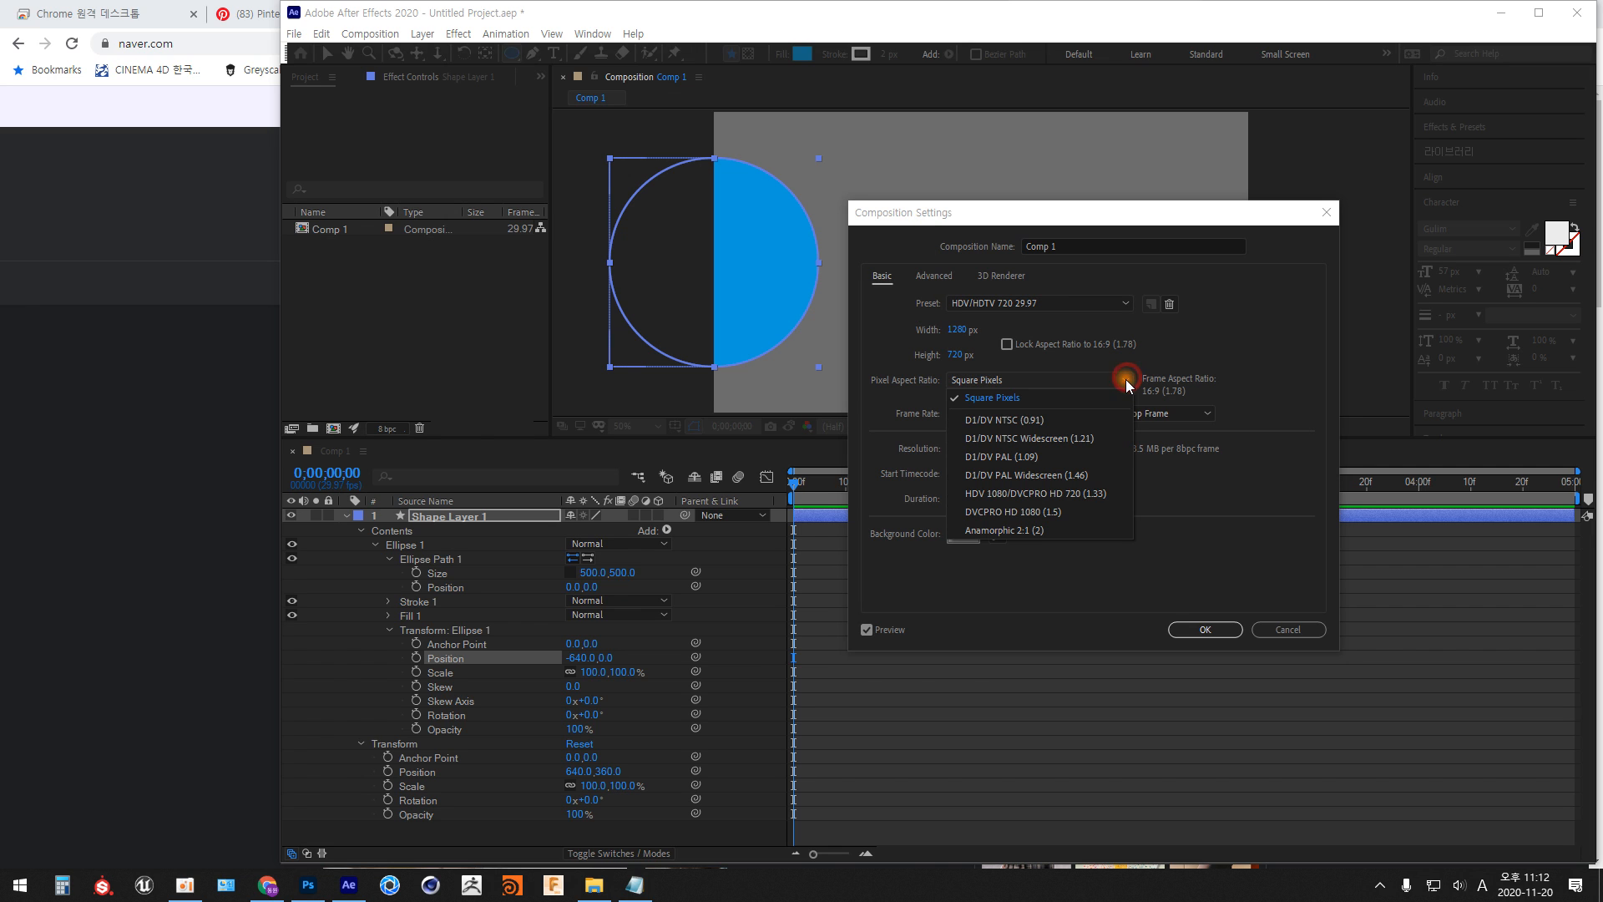
{"action": "left_click", "coordinate": [1051, 421]}
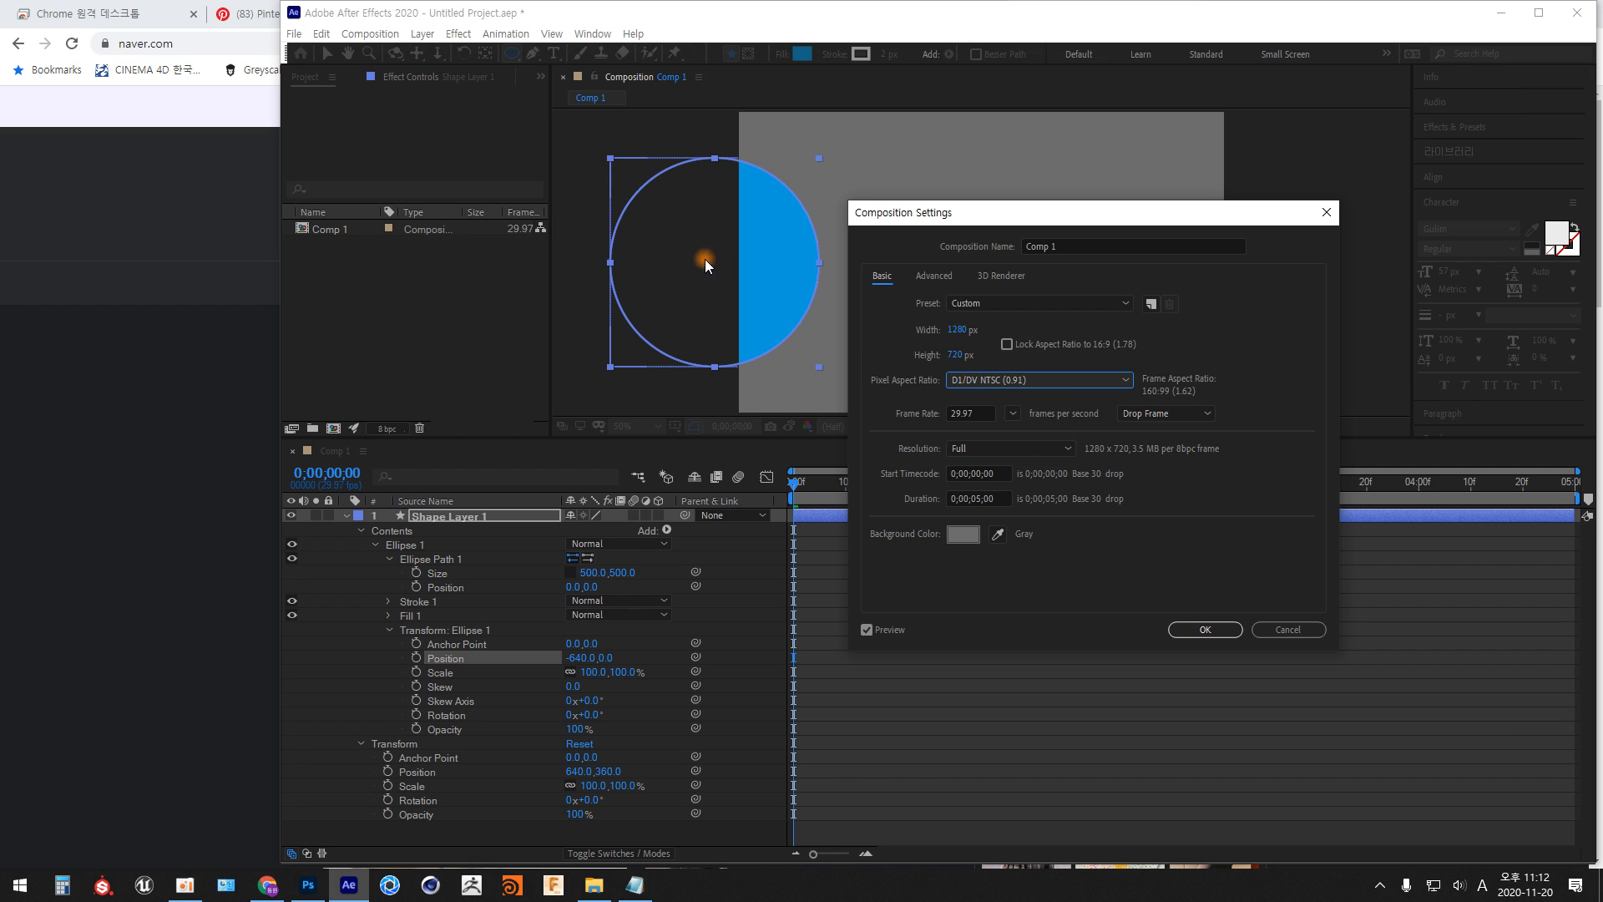
Set Comp 1's pixel aspect ratio to Square Pixels and apply the composition settings
{"action": "left_click", "coordinate": [1126, 381]}
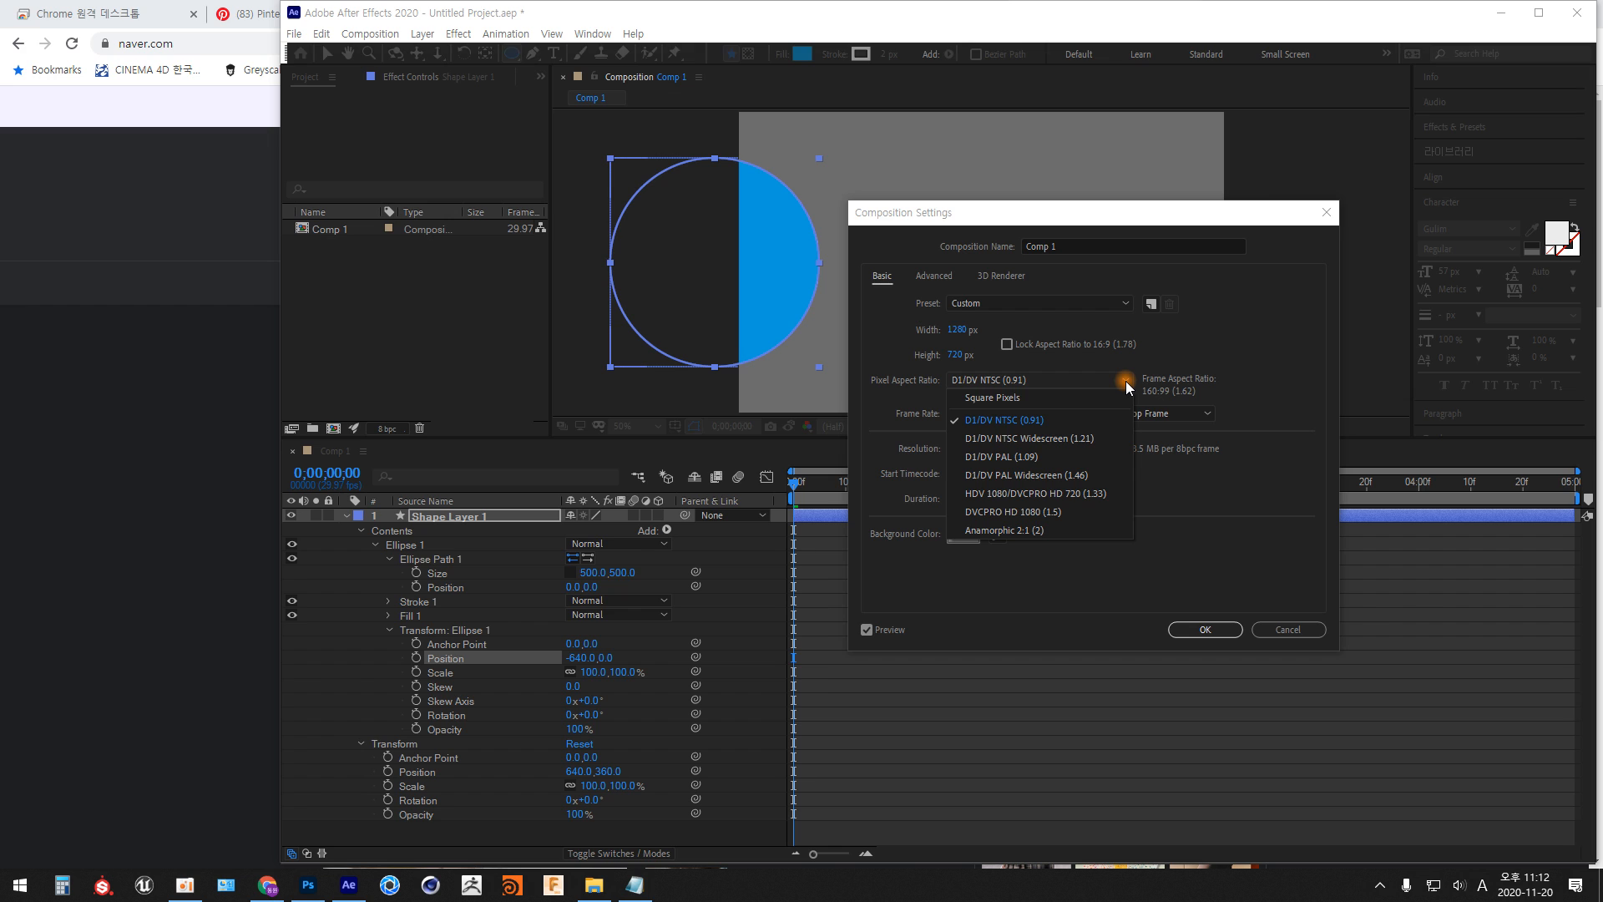
{"action": "left_click", "coordinate": [992, 398]}
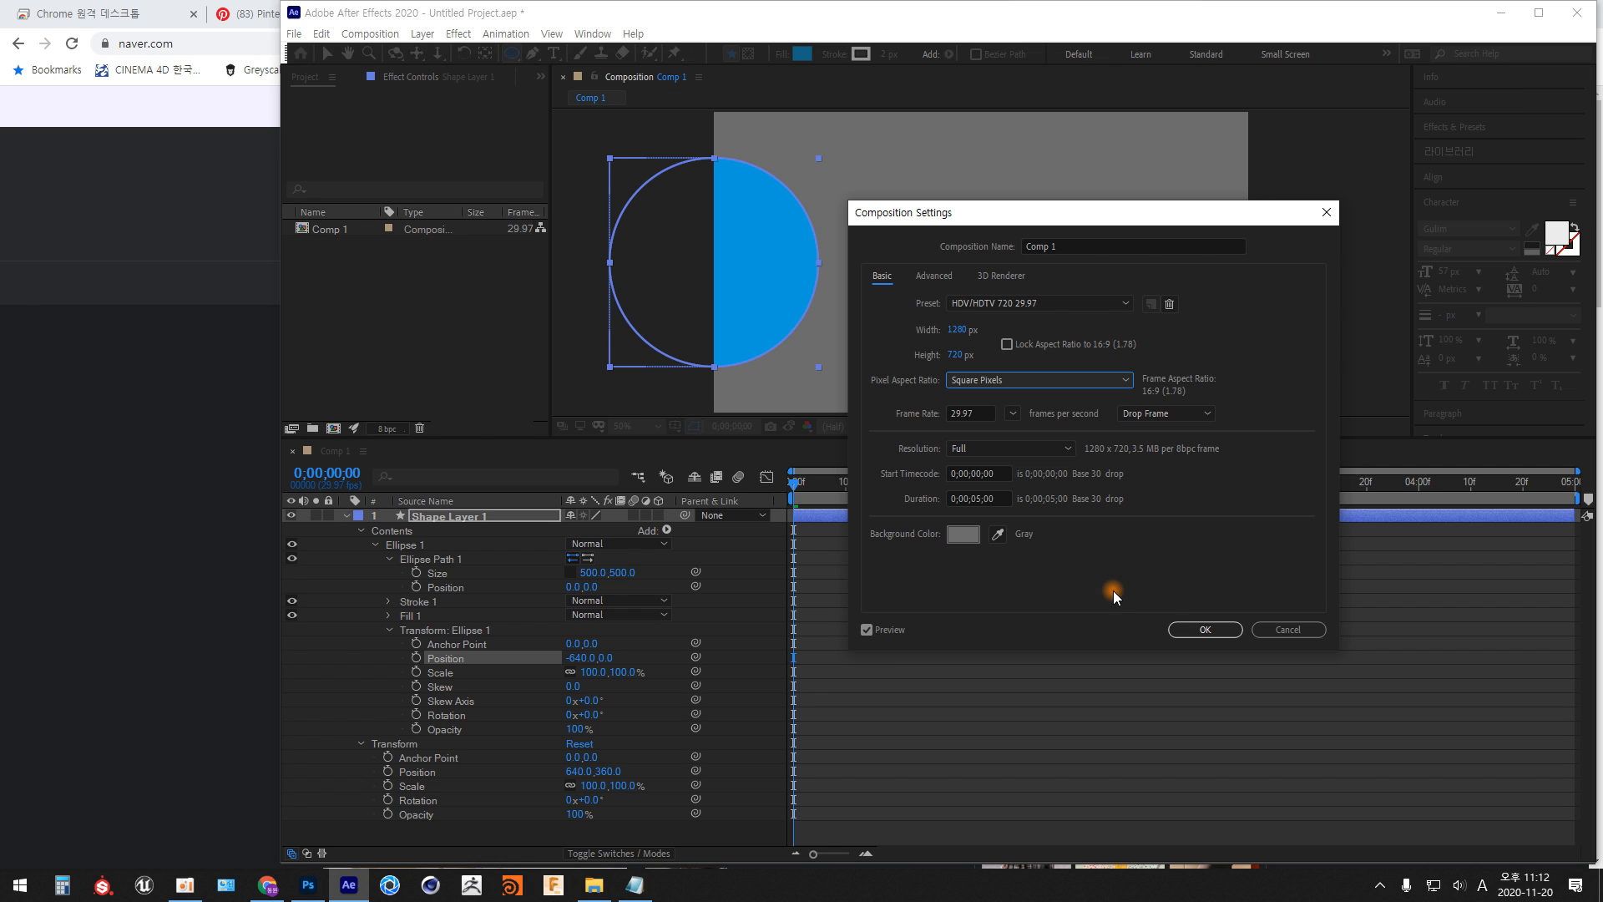
{"action": "left_click", "coordinate": [1123, 382]}
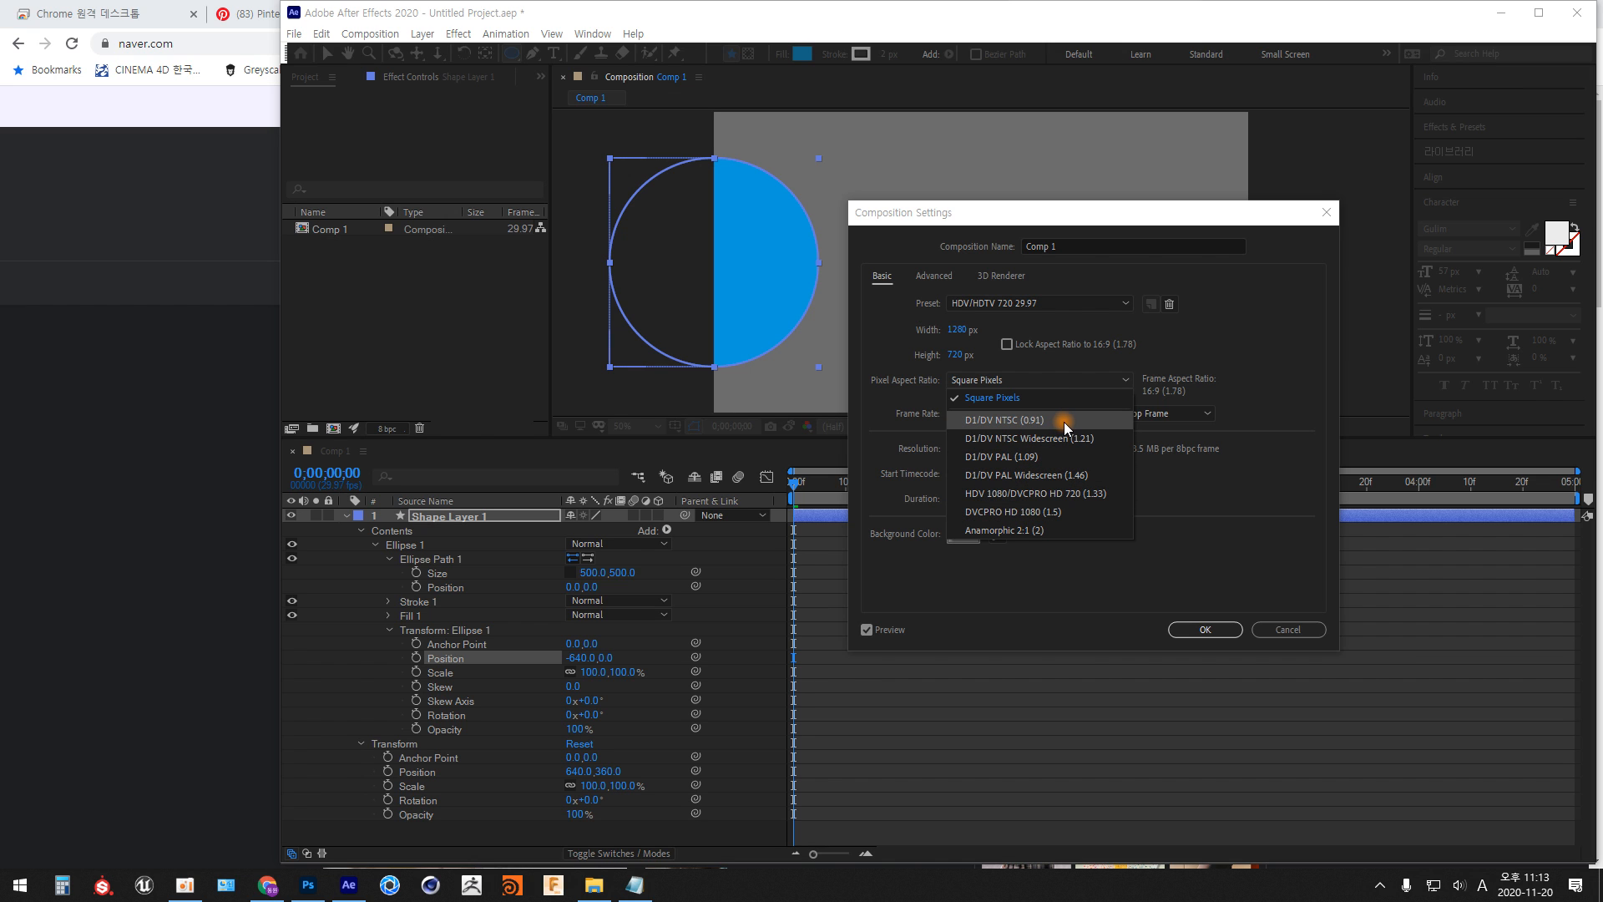
{"action": "left_click", "coordinate": [1054, 398]}
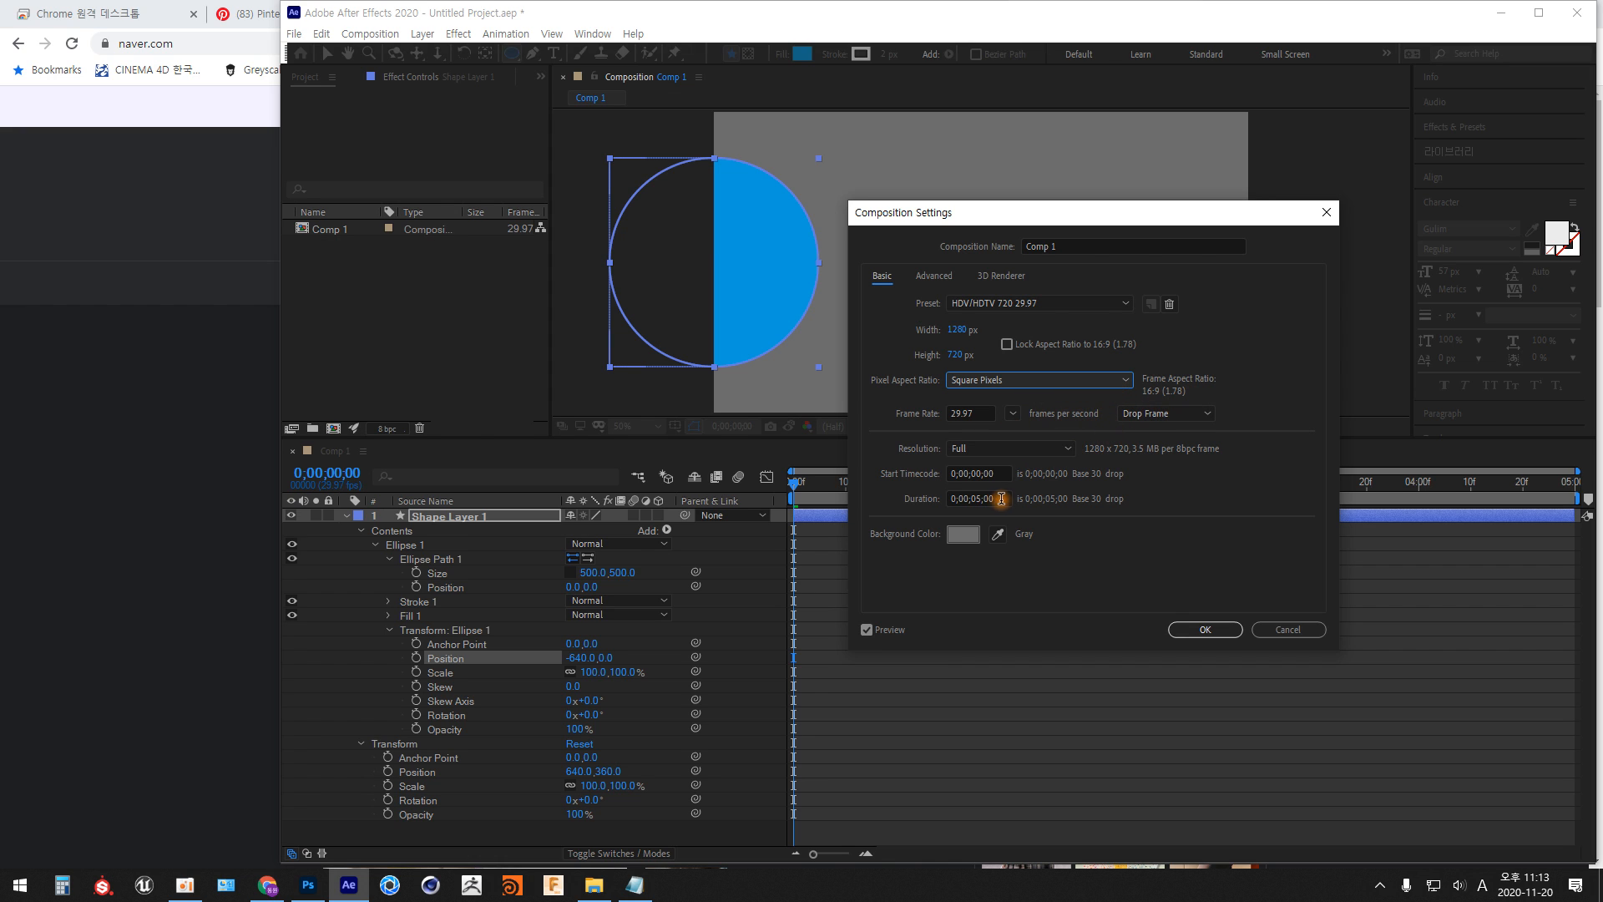
{"action": "left_click", "coordinate": [1203, 631]}
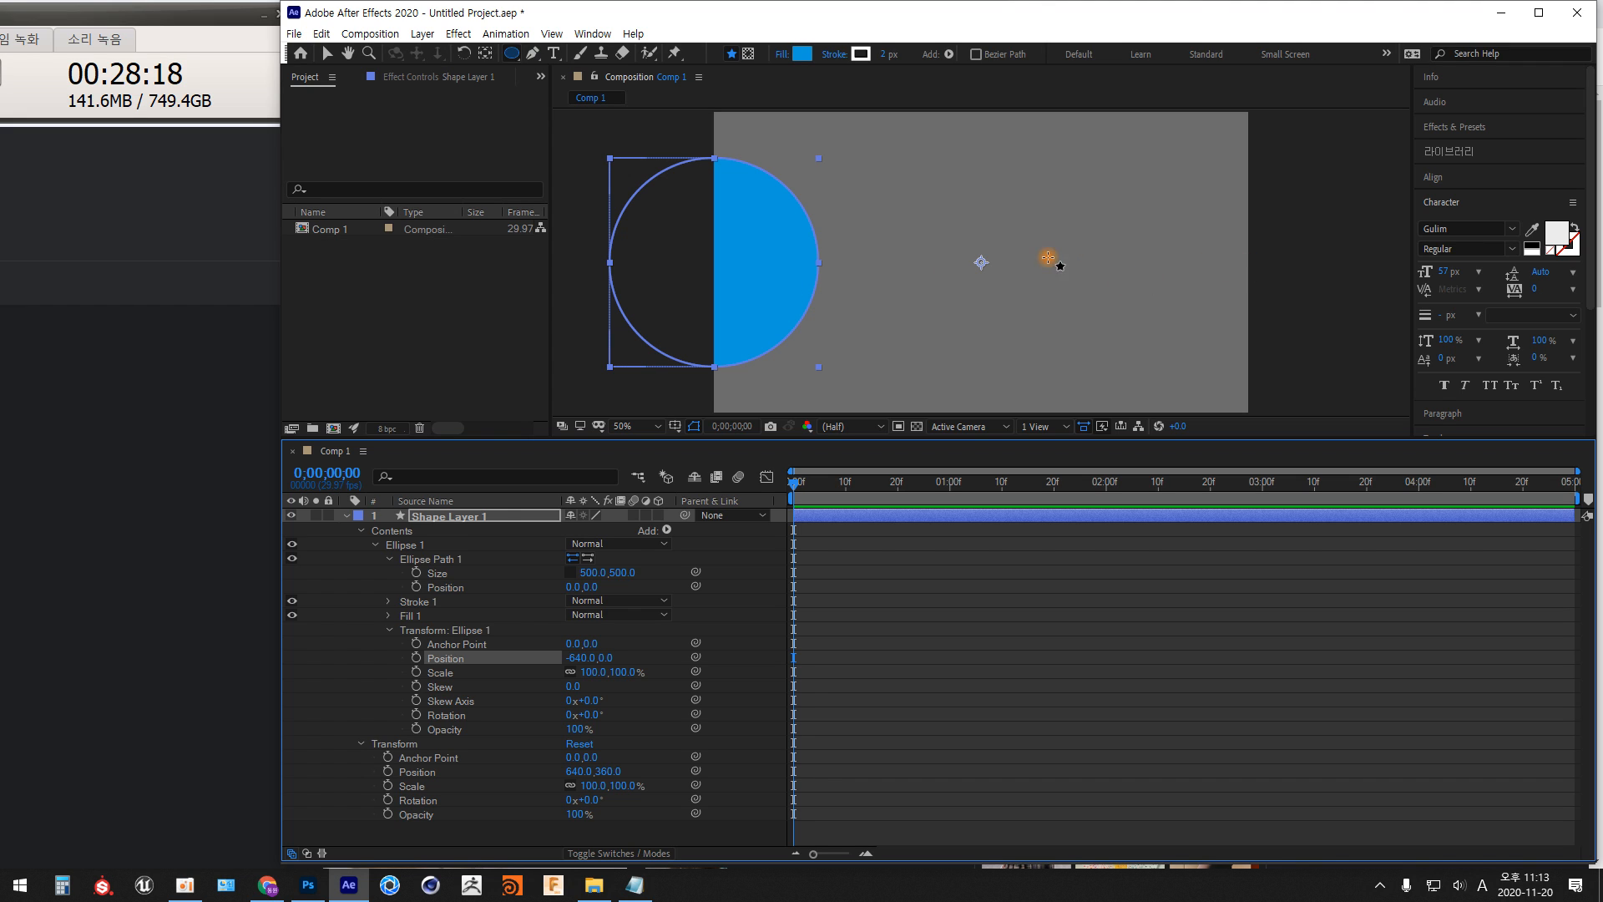
Set the X value of the Ellipse 1 transform position to 640
{"action": "type", "text": "640"}
{"action": "left_click", "coordinate": [577, 666]}
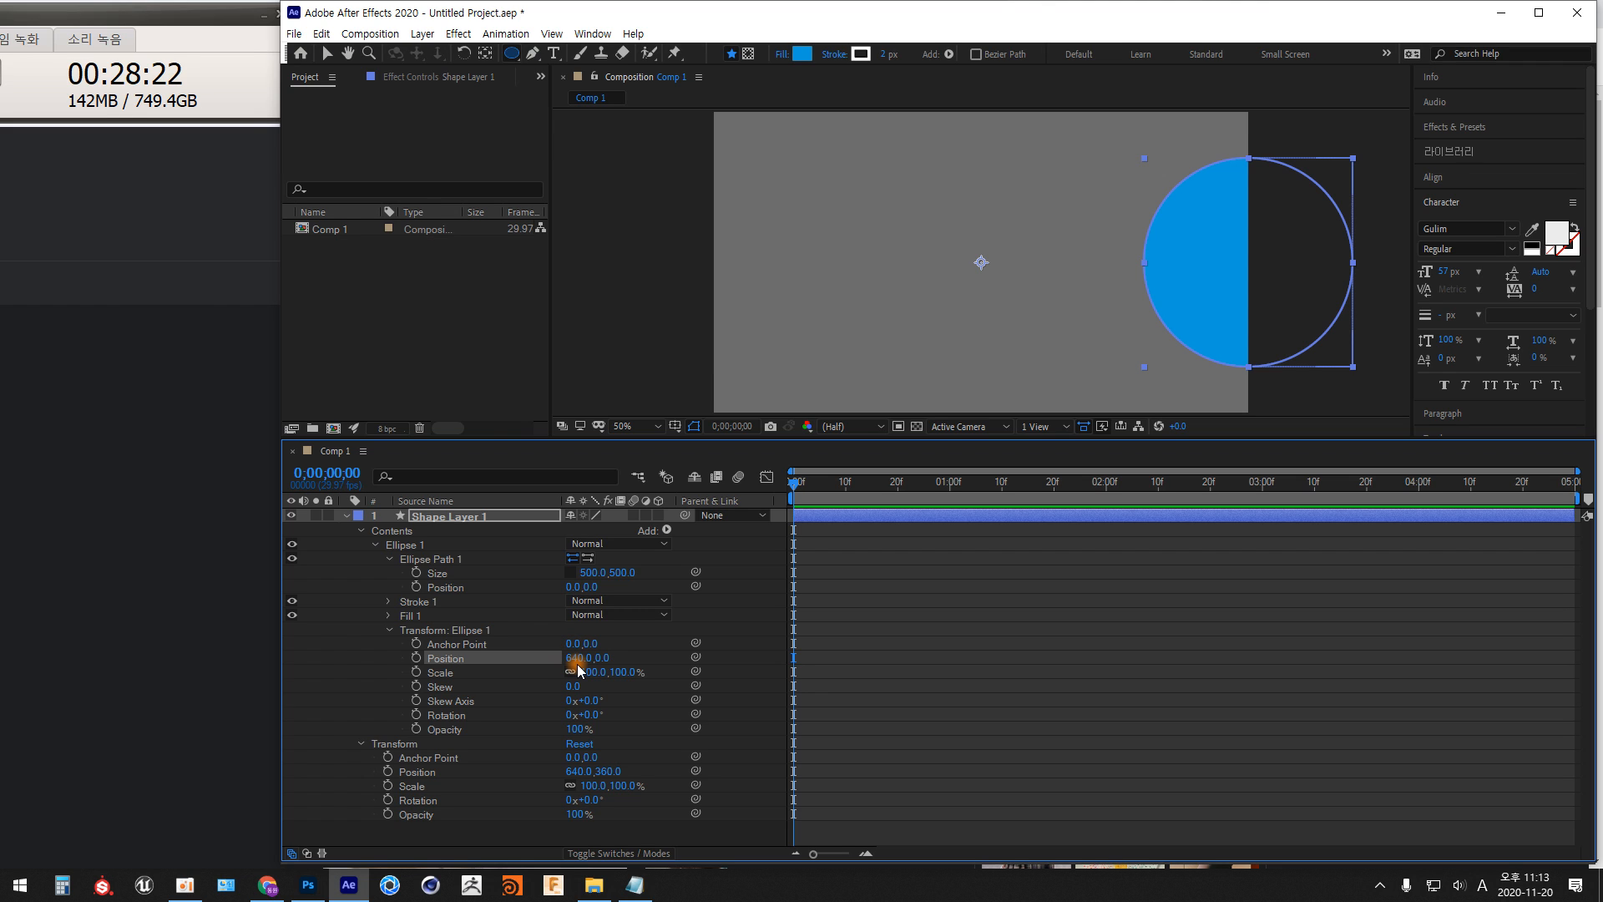